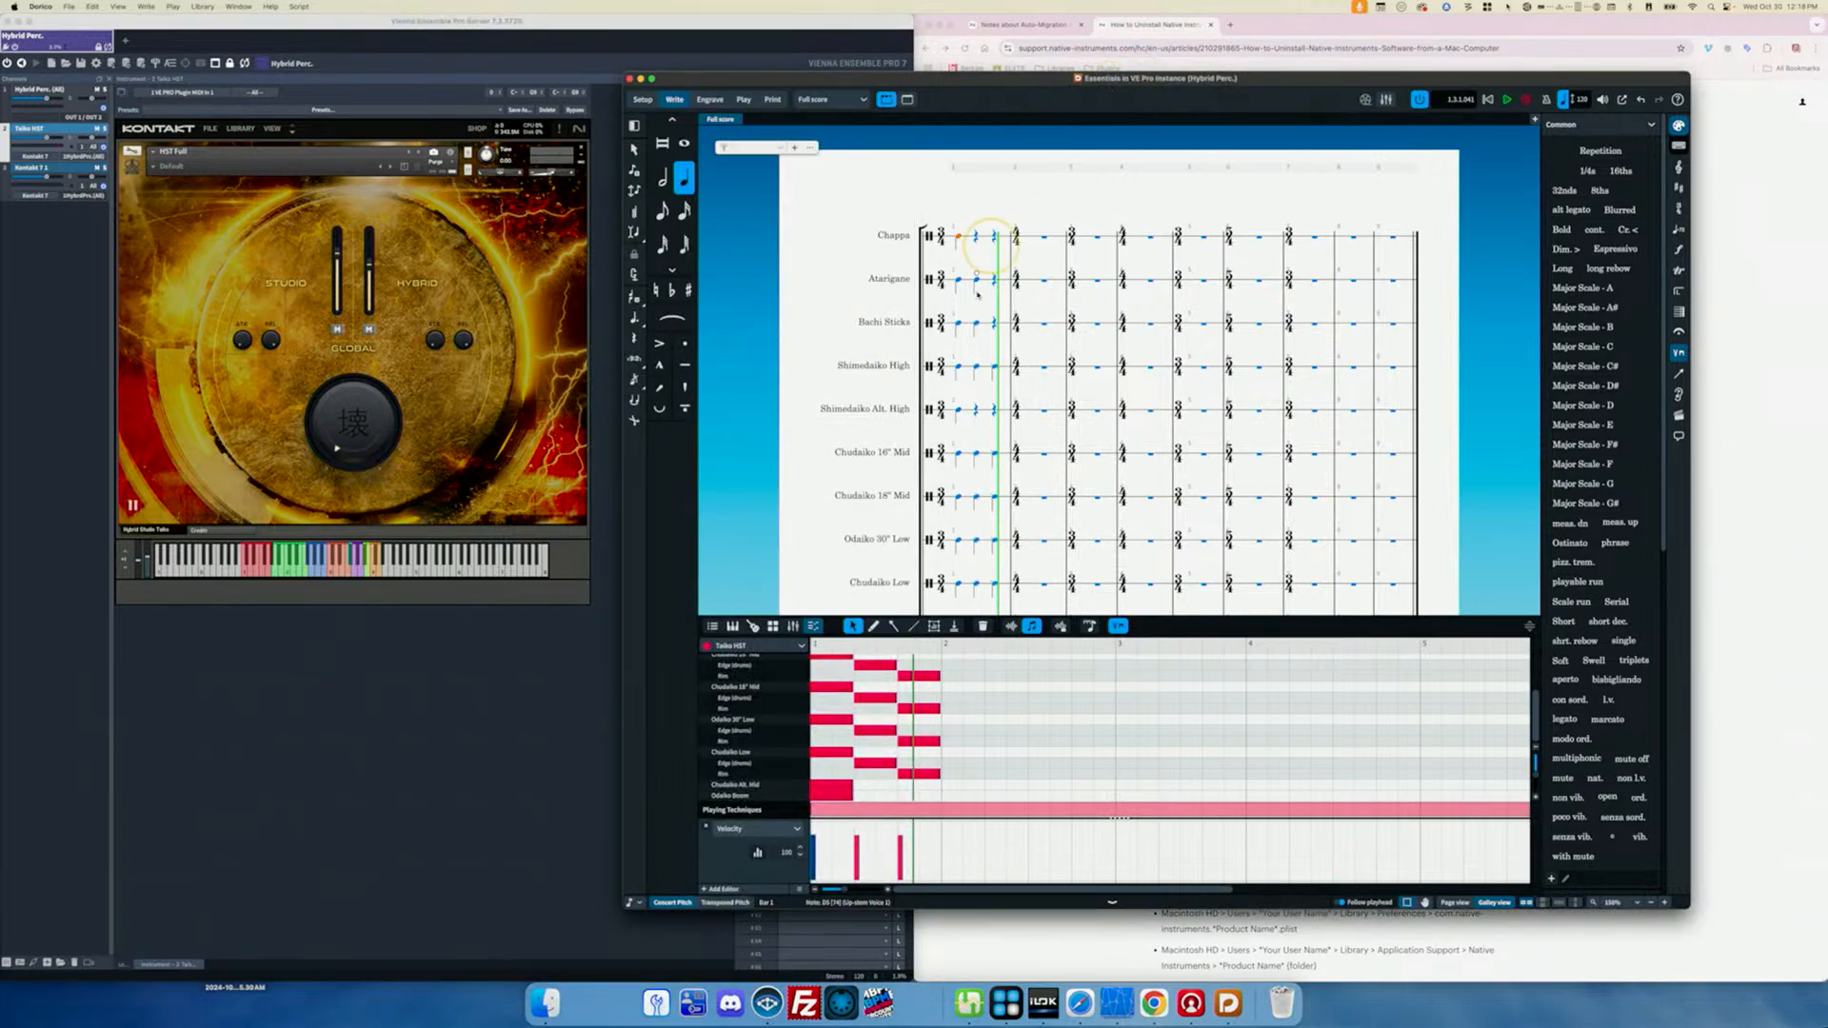
Step: Stop the score playback and save the Vienna Ensemble Pro server project as K8 Upgrade Test
key(space)
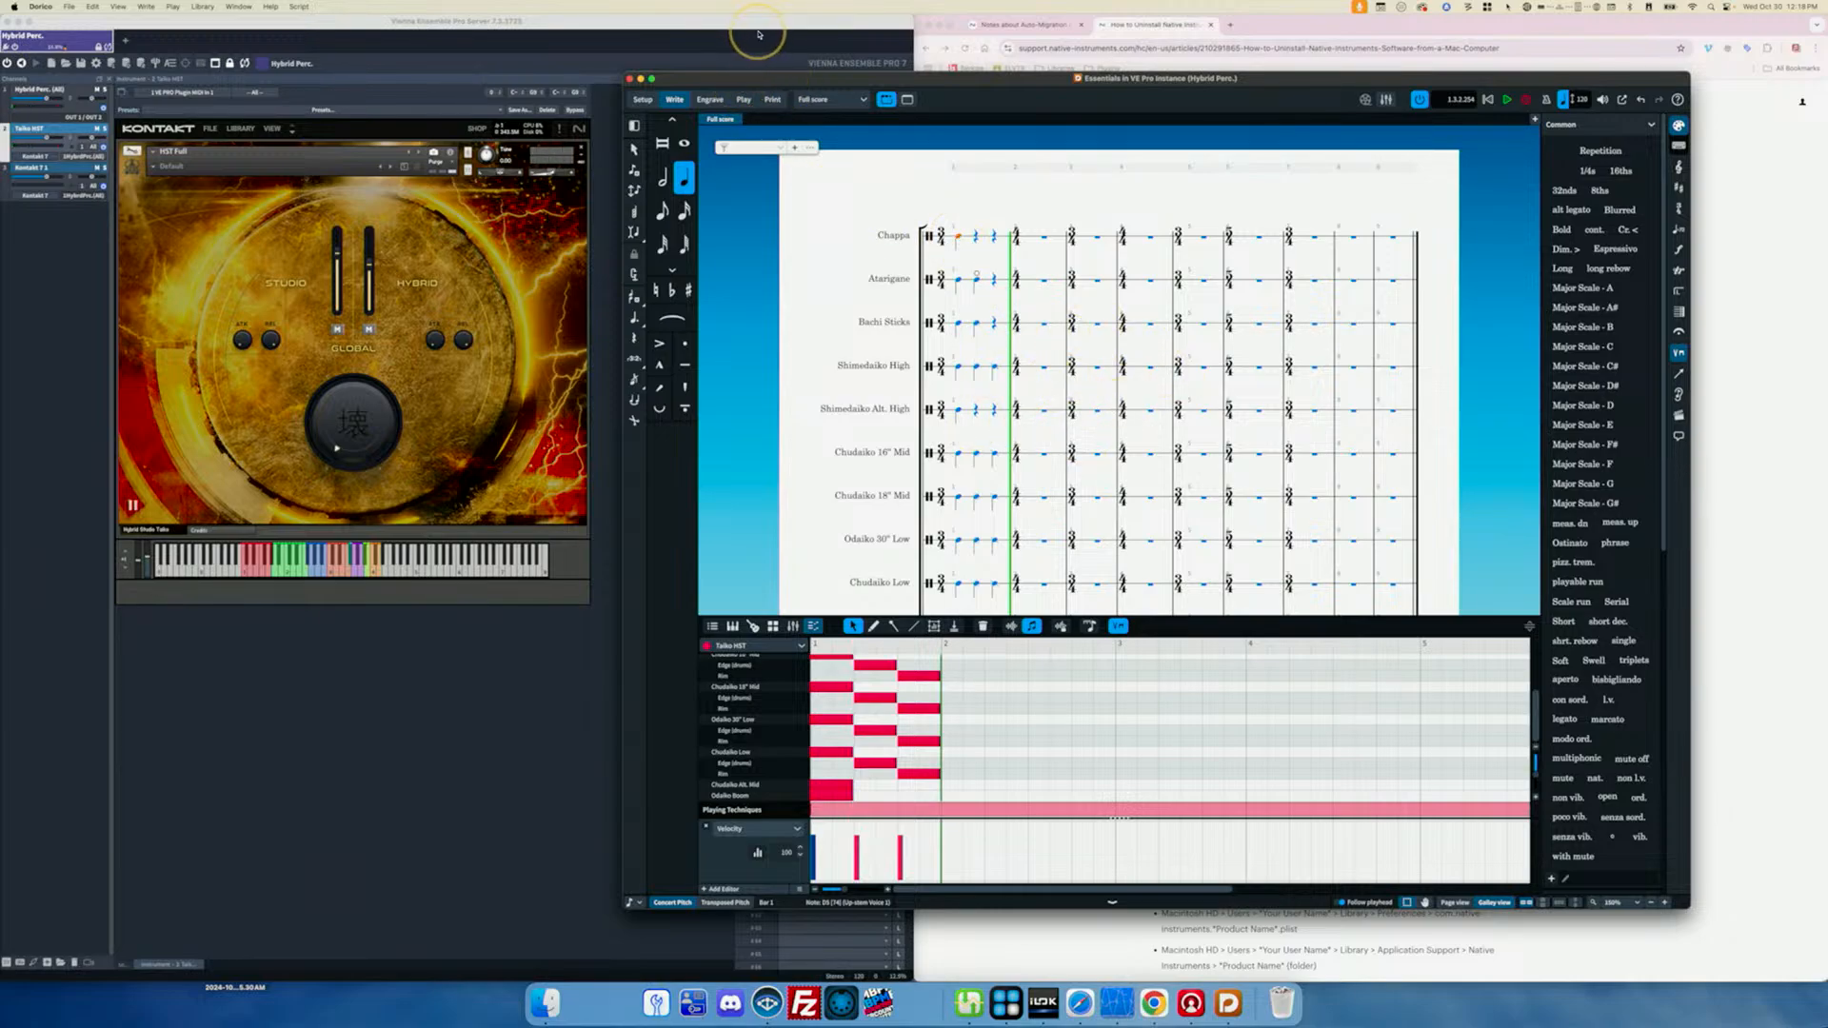
click(515, 21)
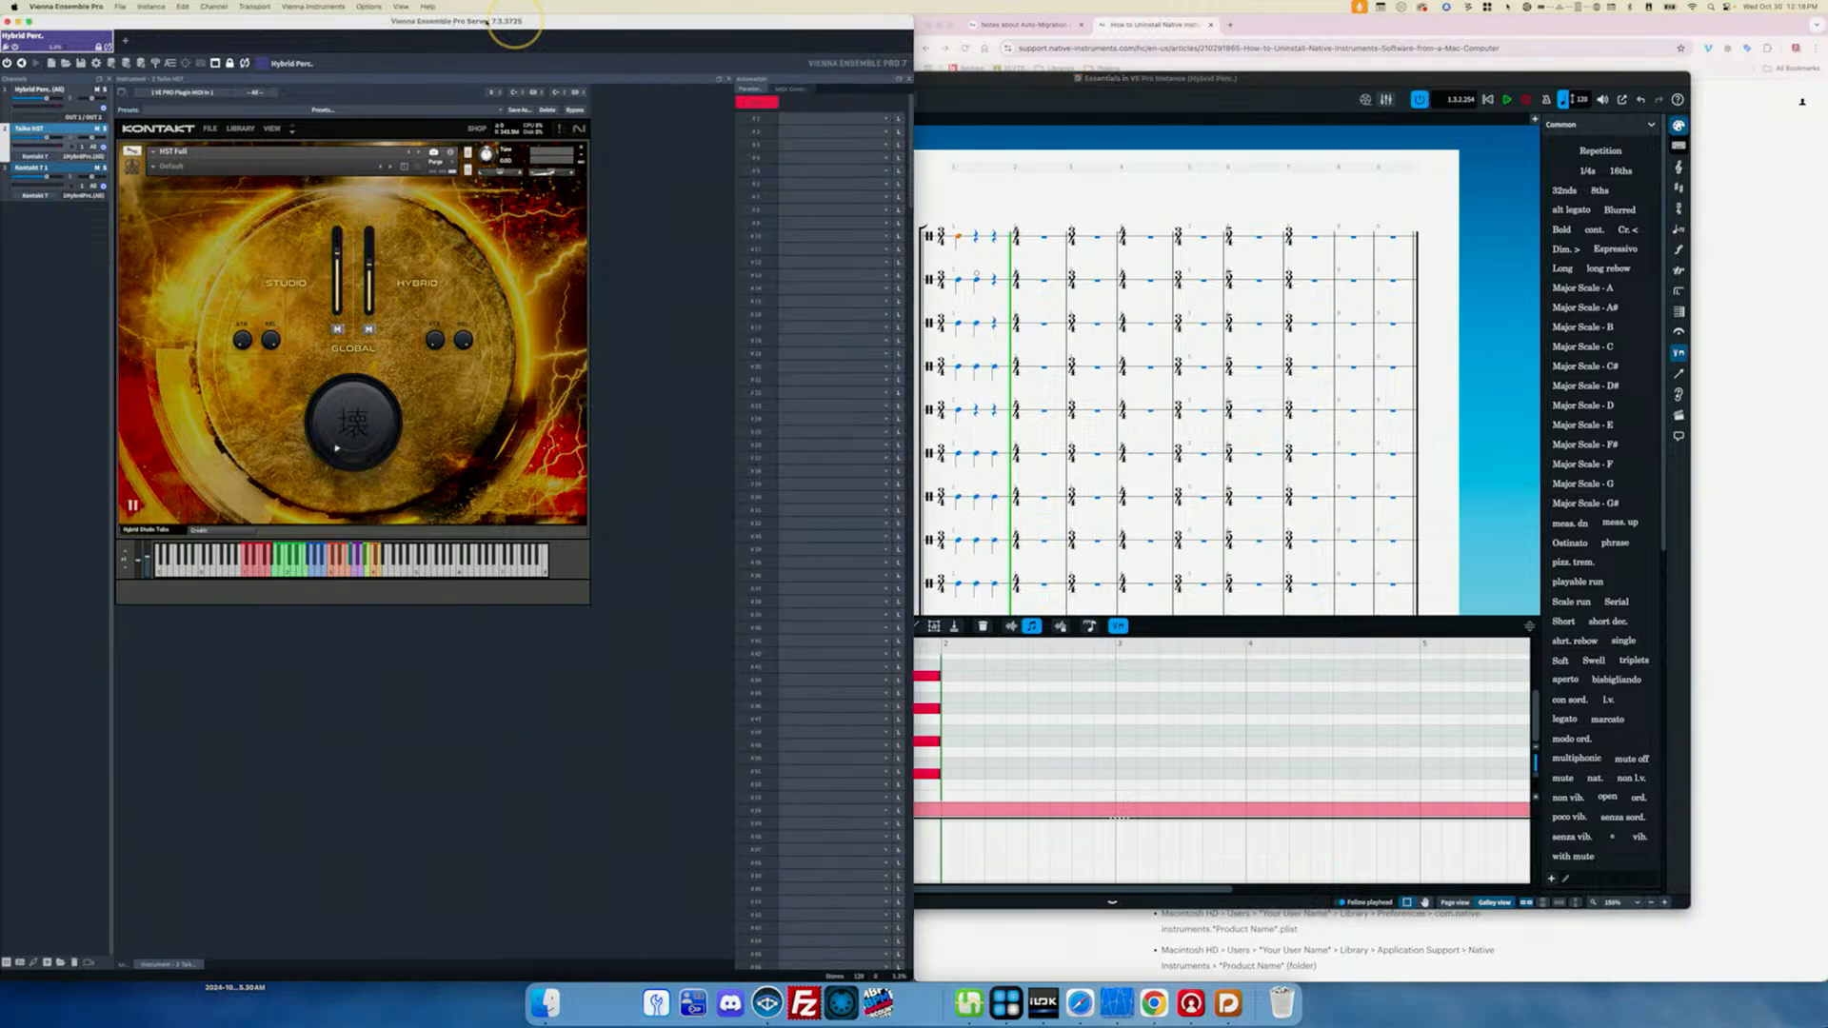
click(121, 8)
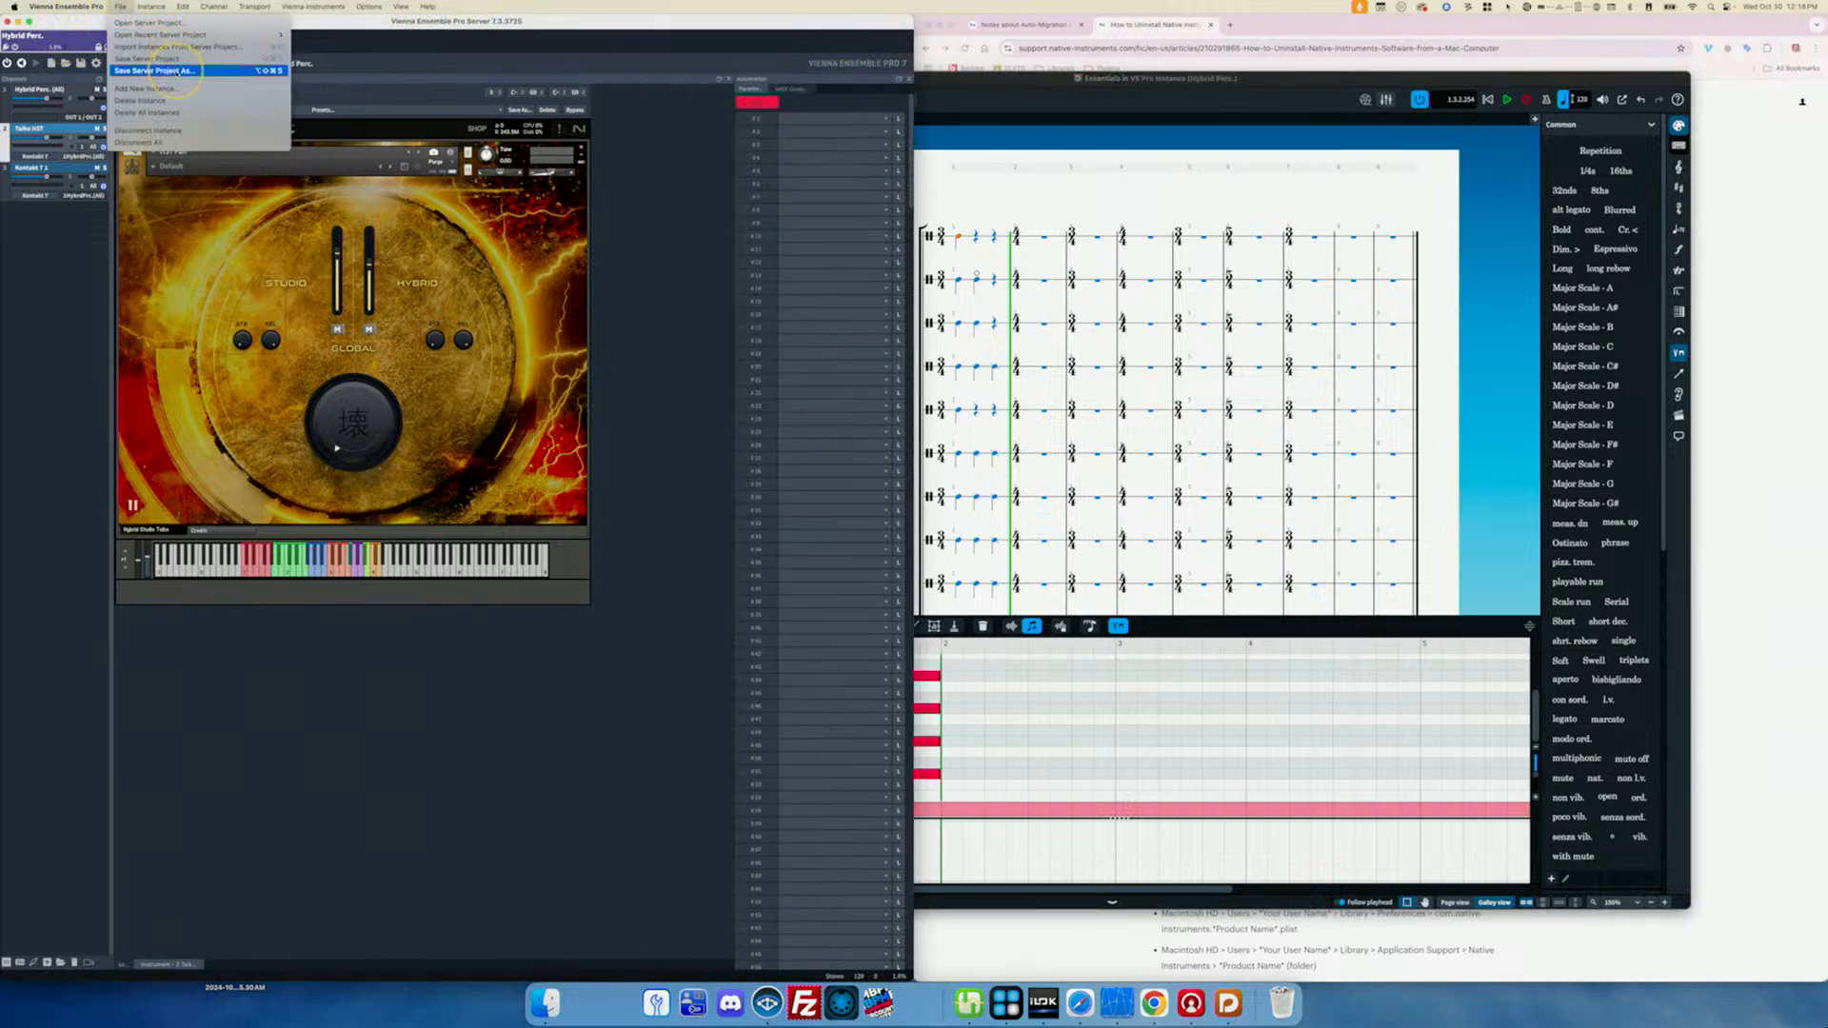
click(178, 71)
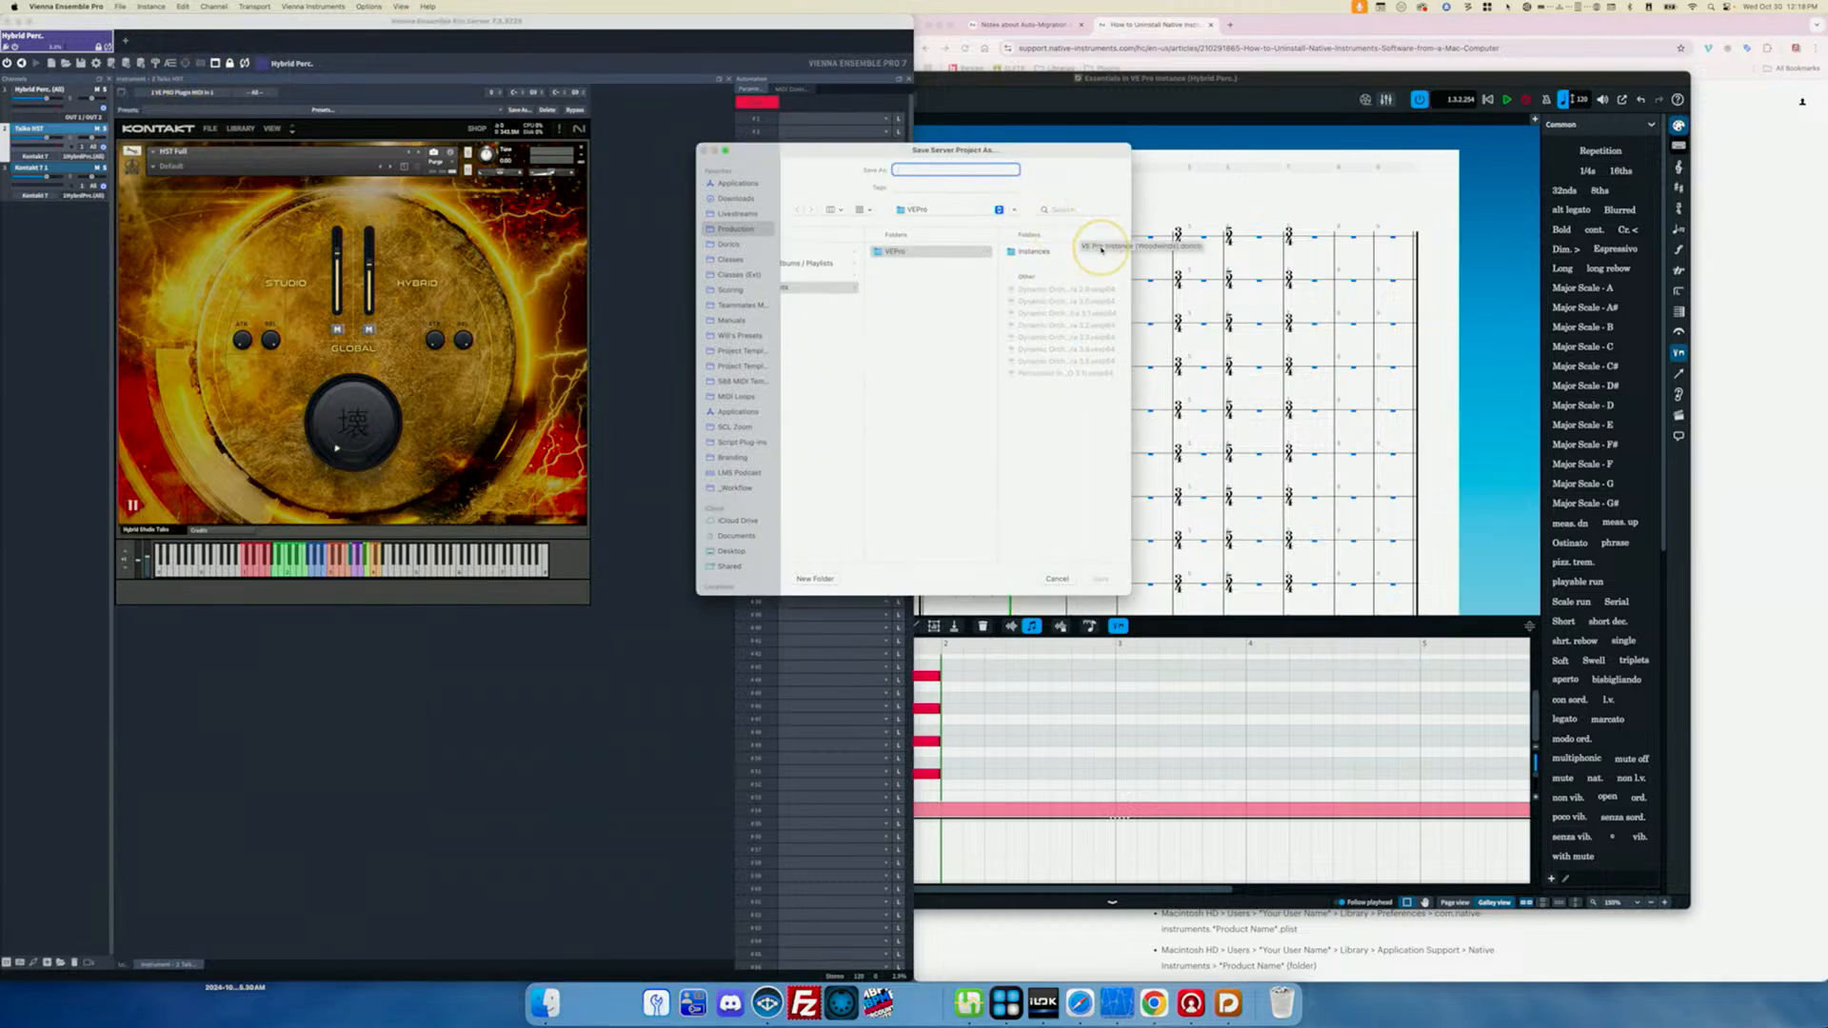
text(H)
key(Return)
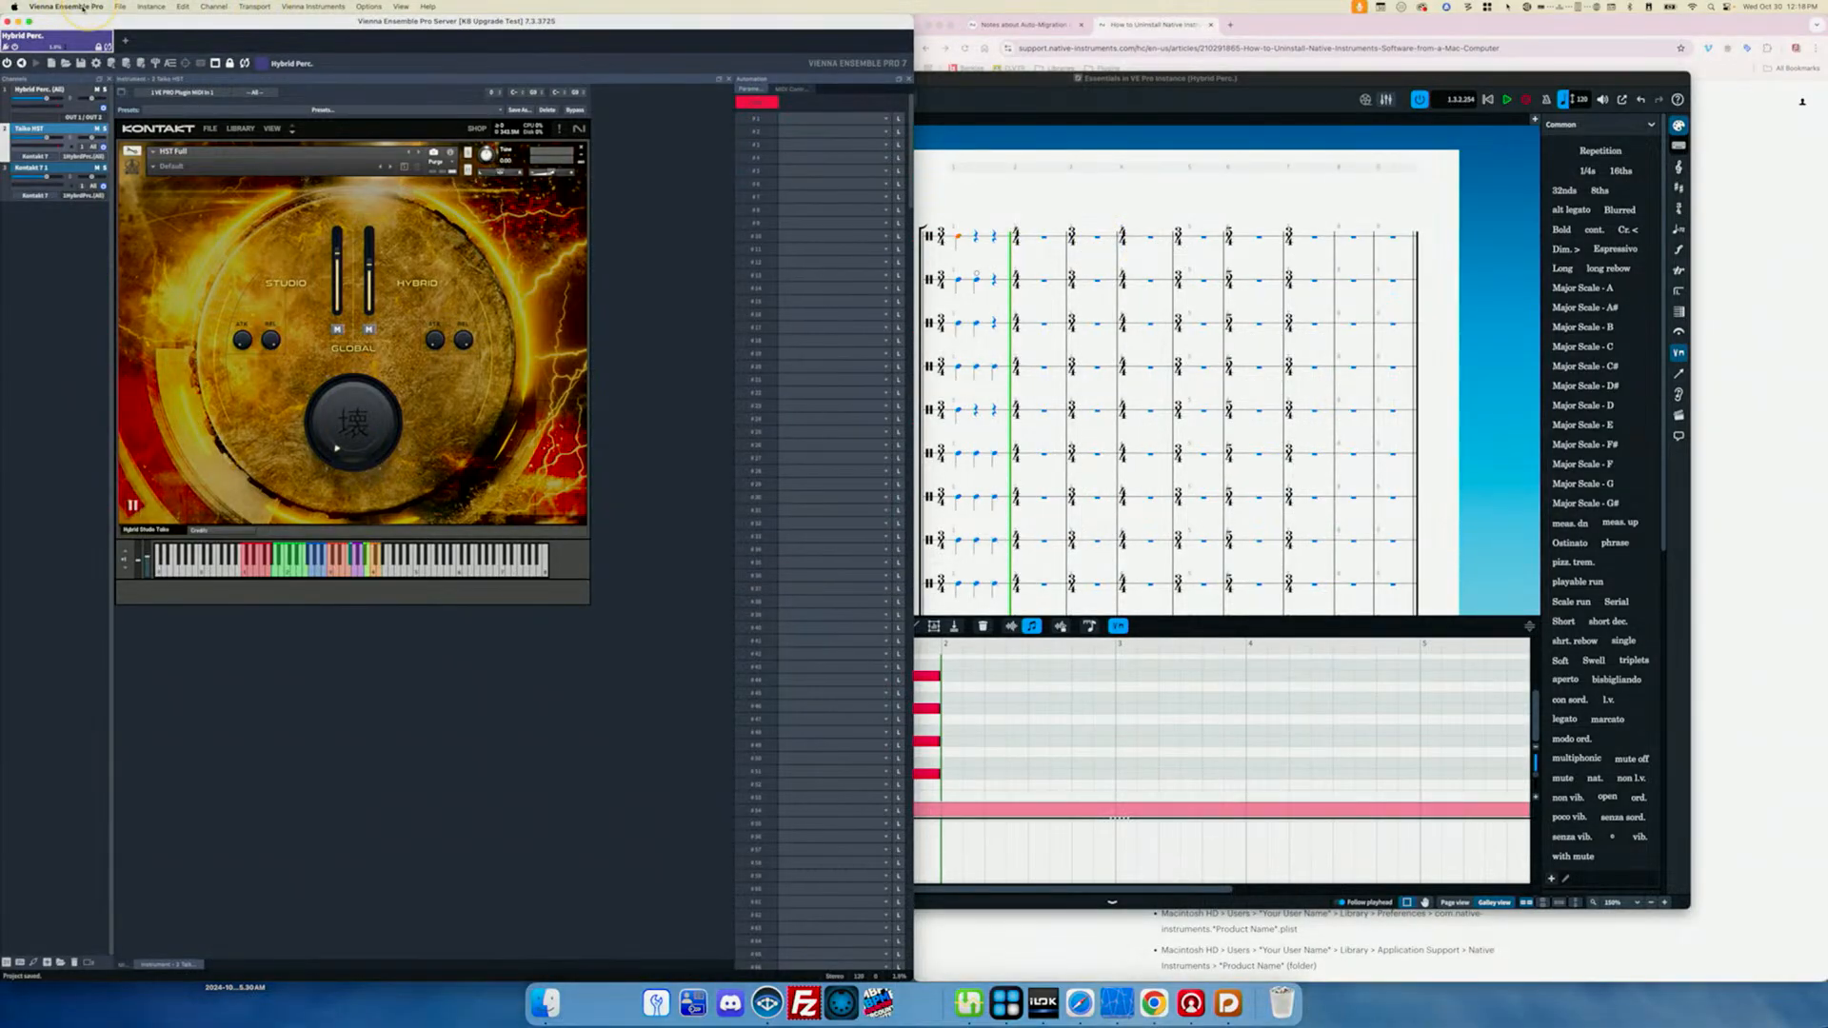
Step: Delete the Hybrid Perc. instance in Vienna Ensemble Pro and close the open project in Dorico
click(108, 37)
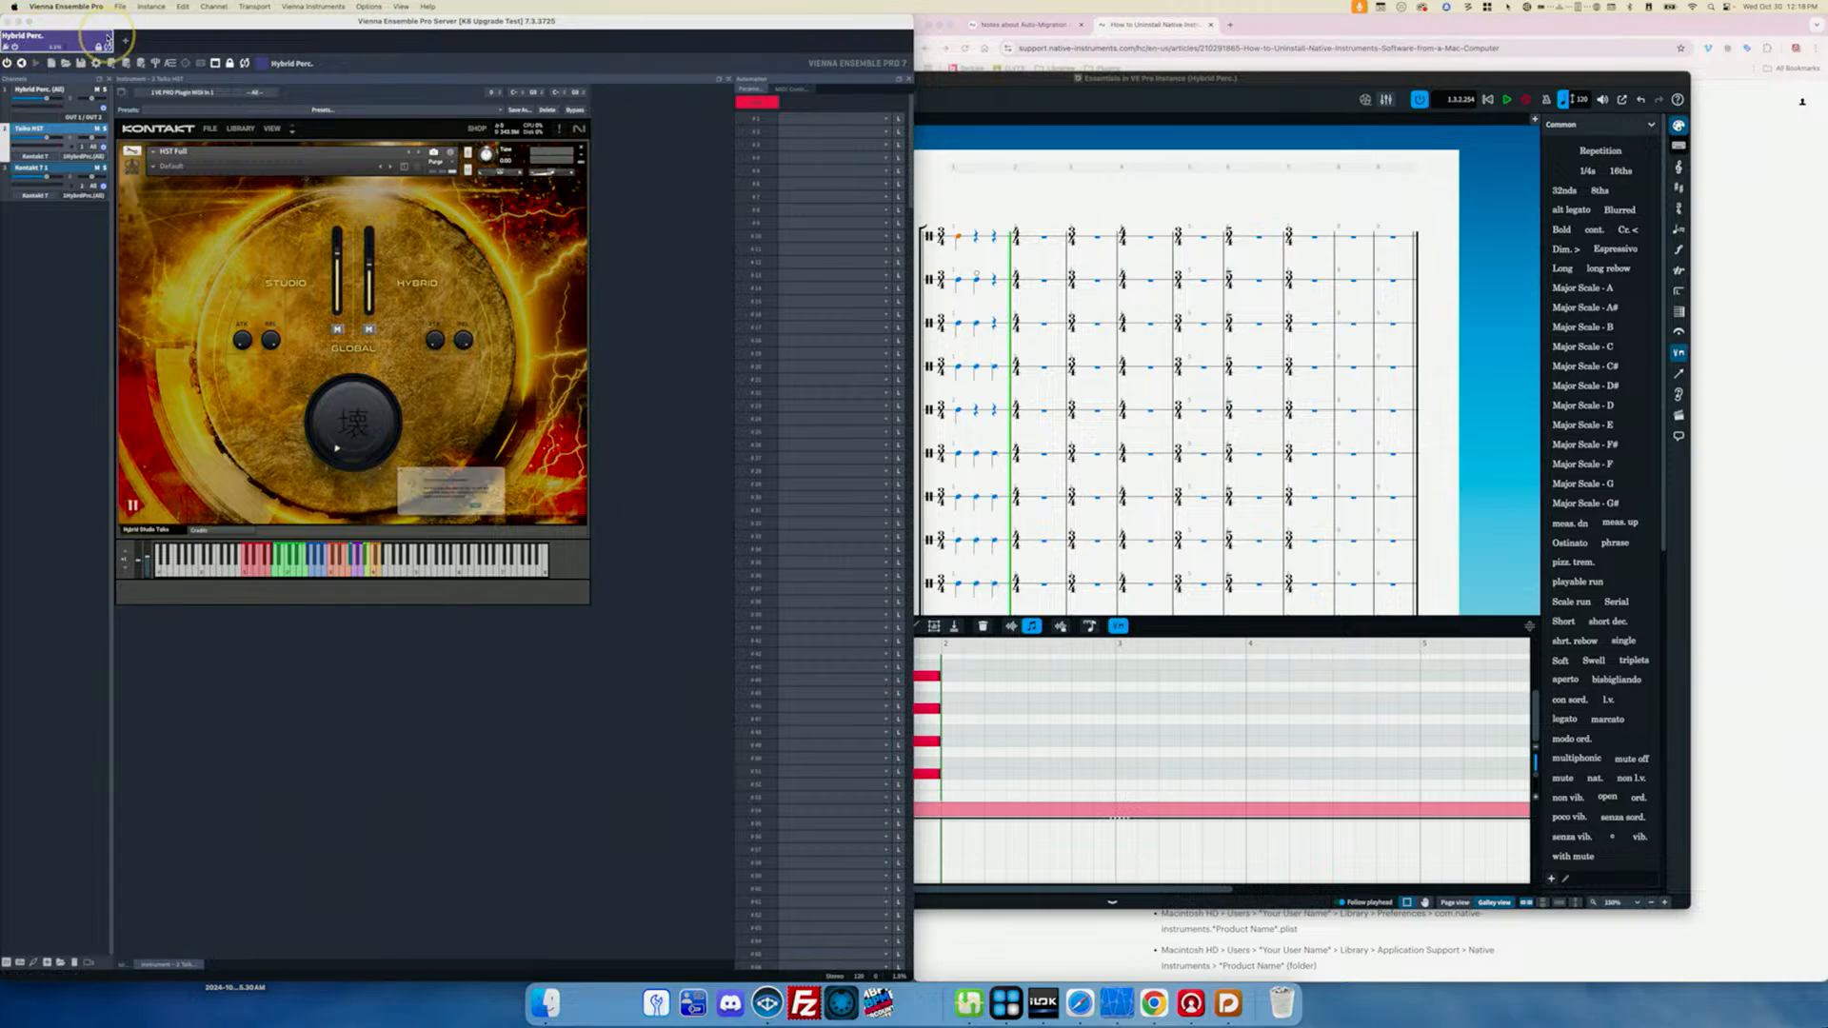
click(538, 522)
click(1000, 77)
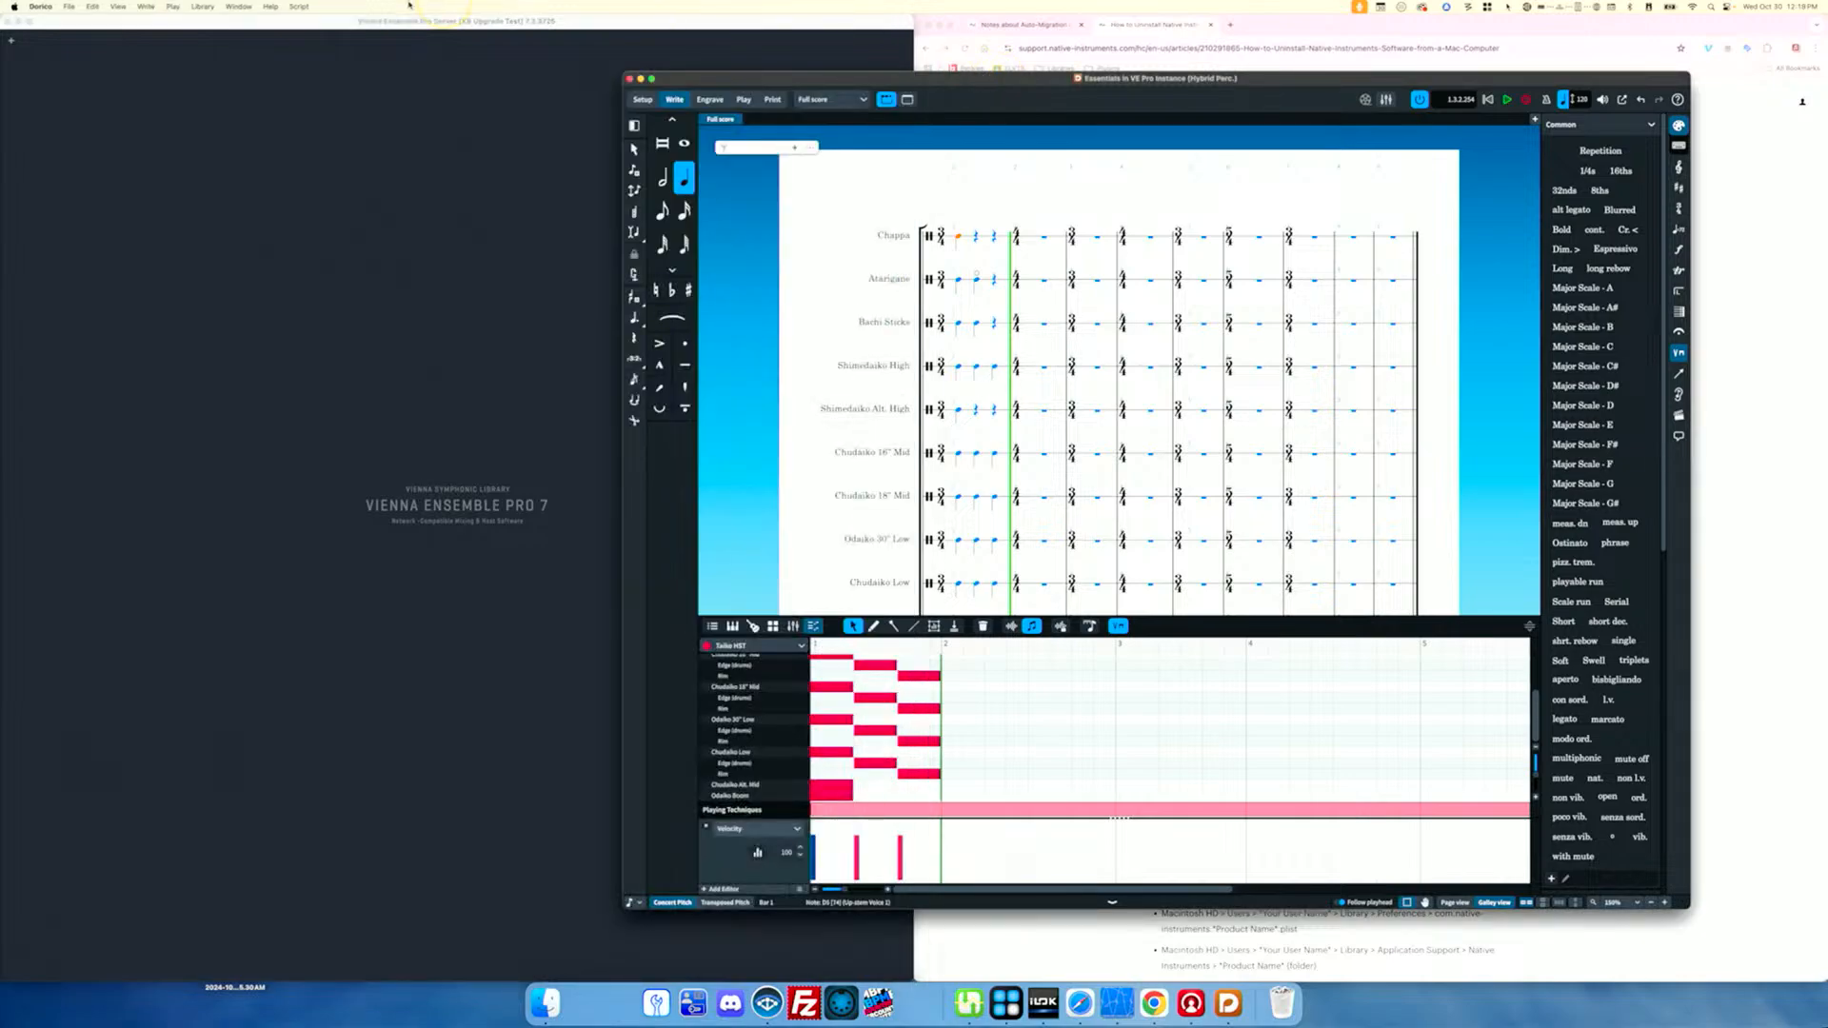
click(71, 8)
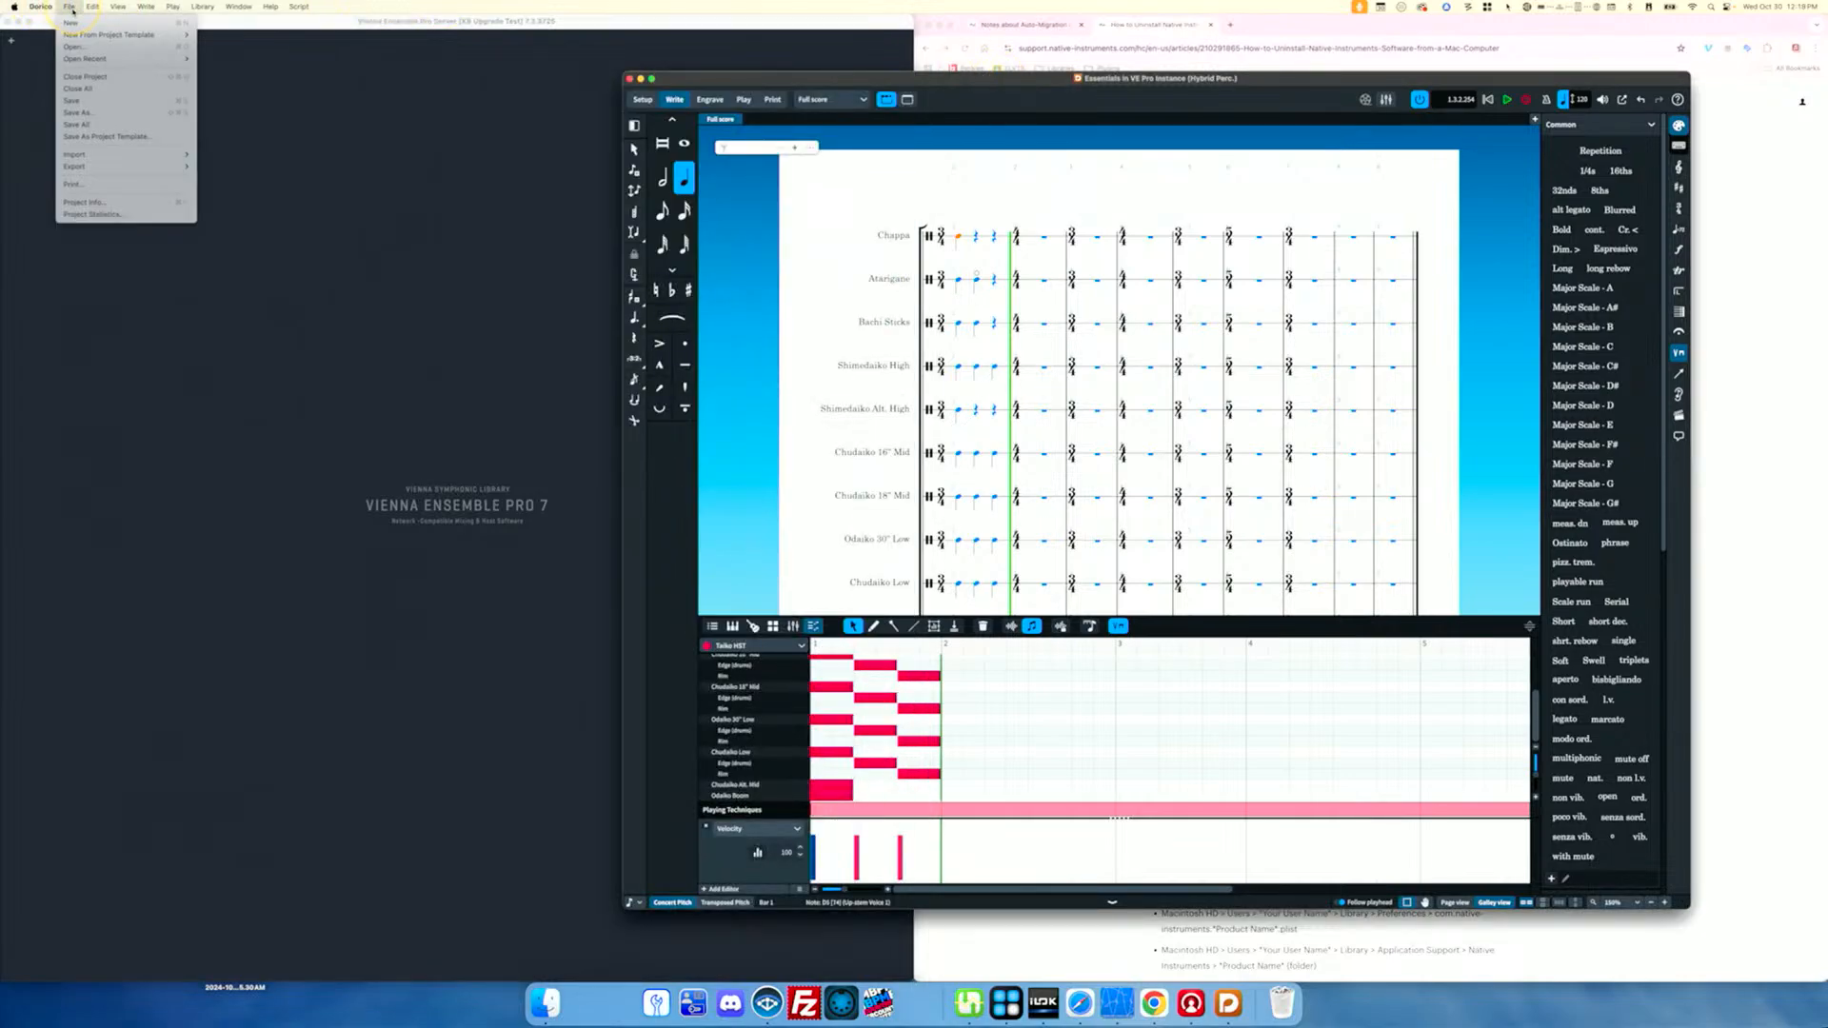
click(89, 73)
Step: Switch to Chrome and read the notes about auto-migration of Kontakt versions, returning to the Mac uninstall article
click(1295, 26)
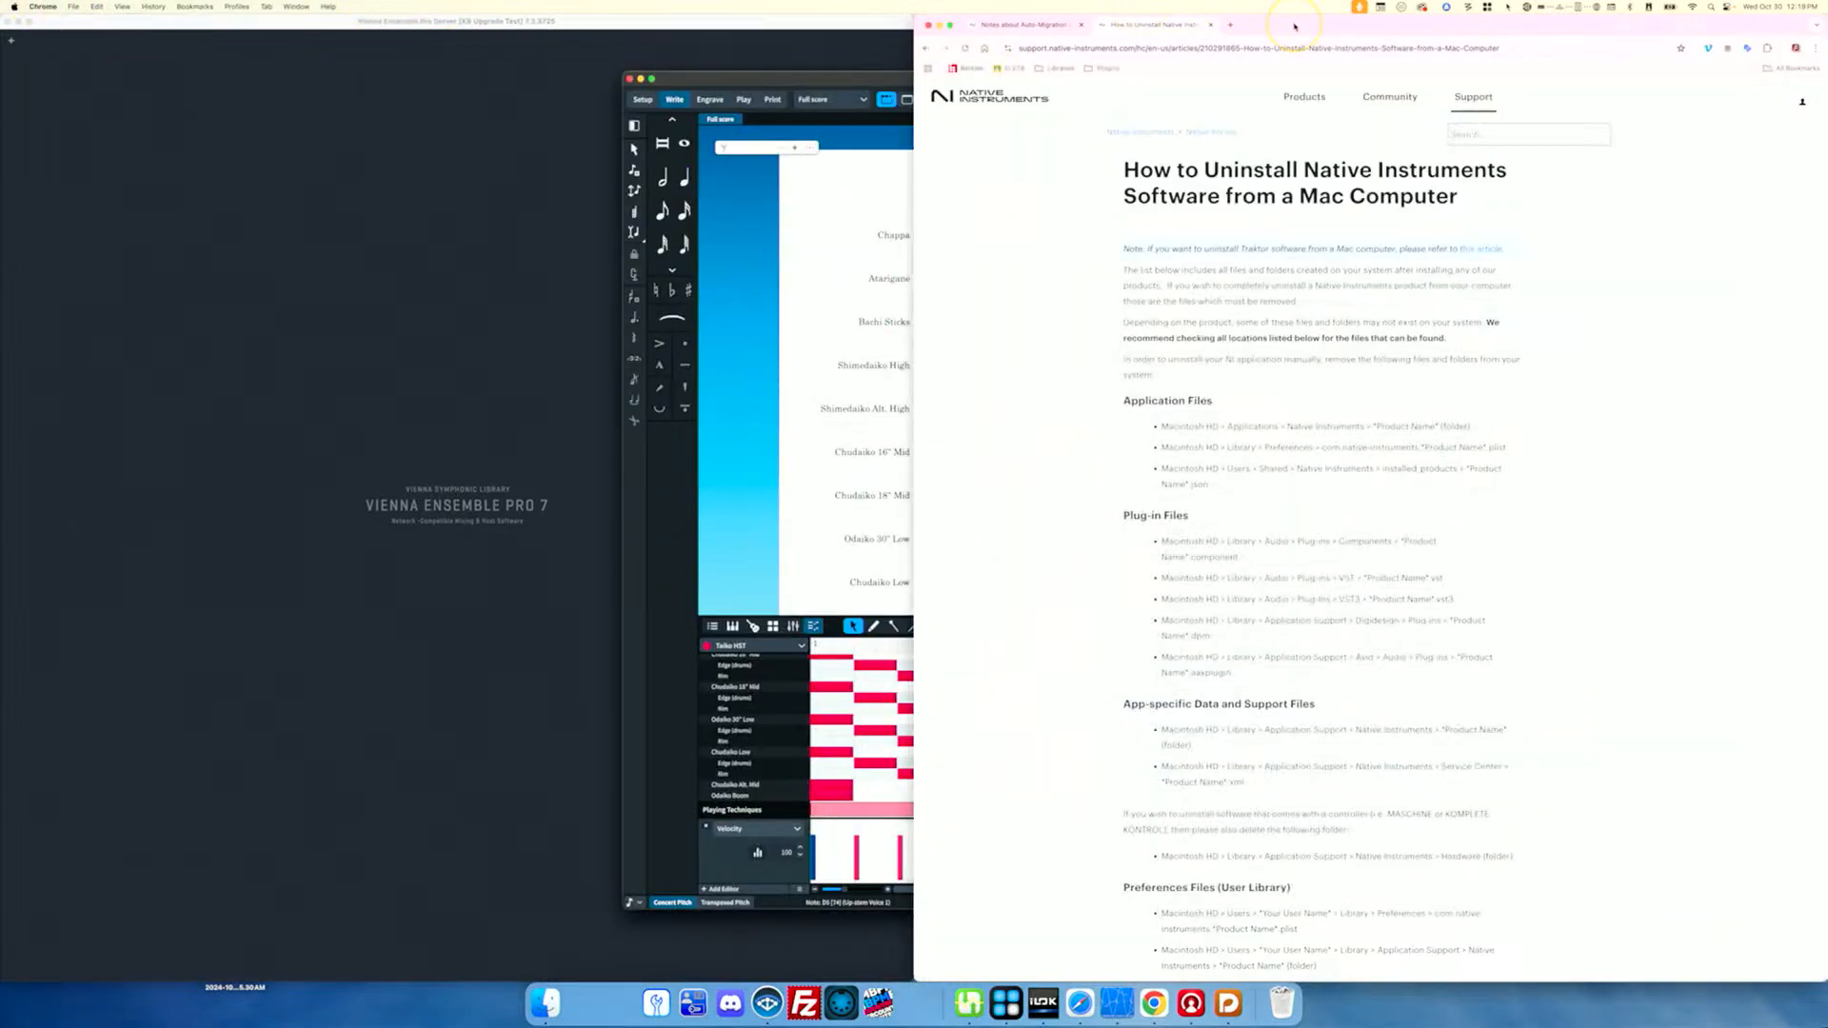
click(1638, 347)
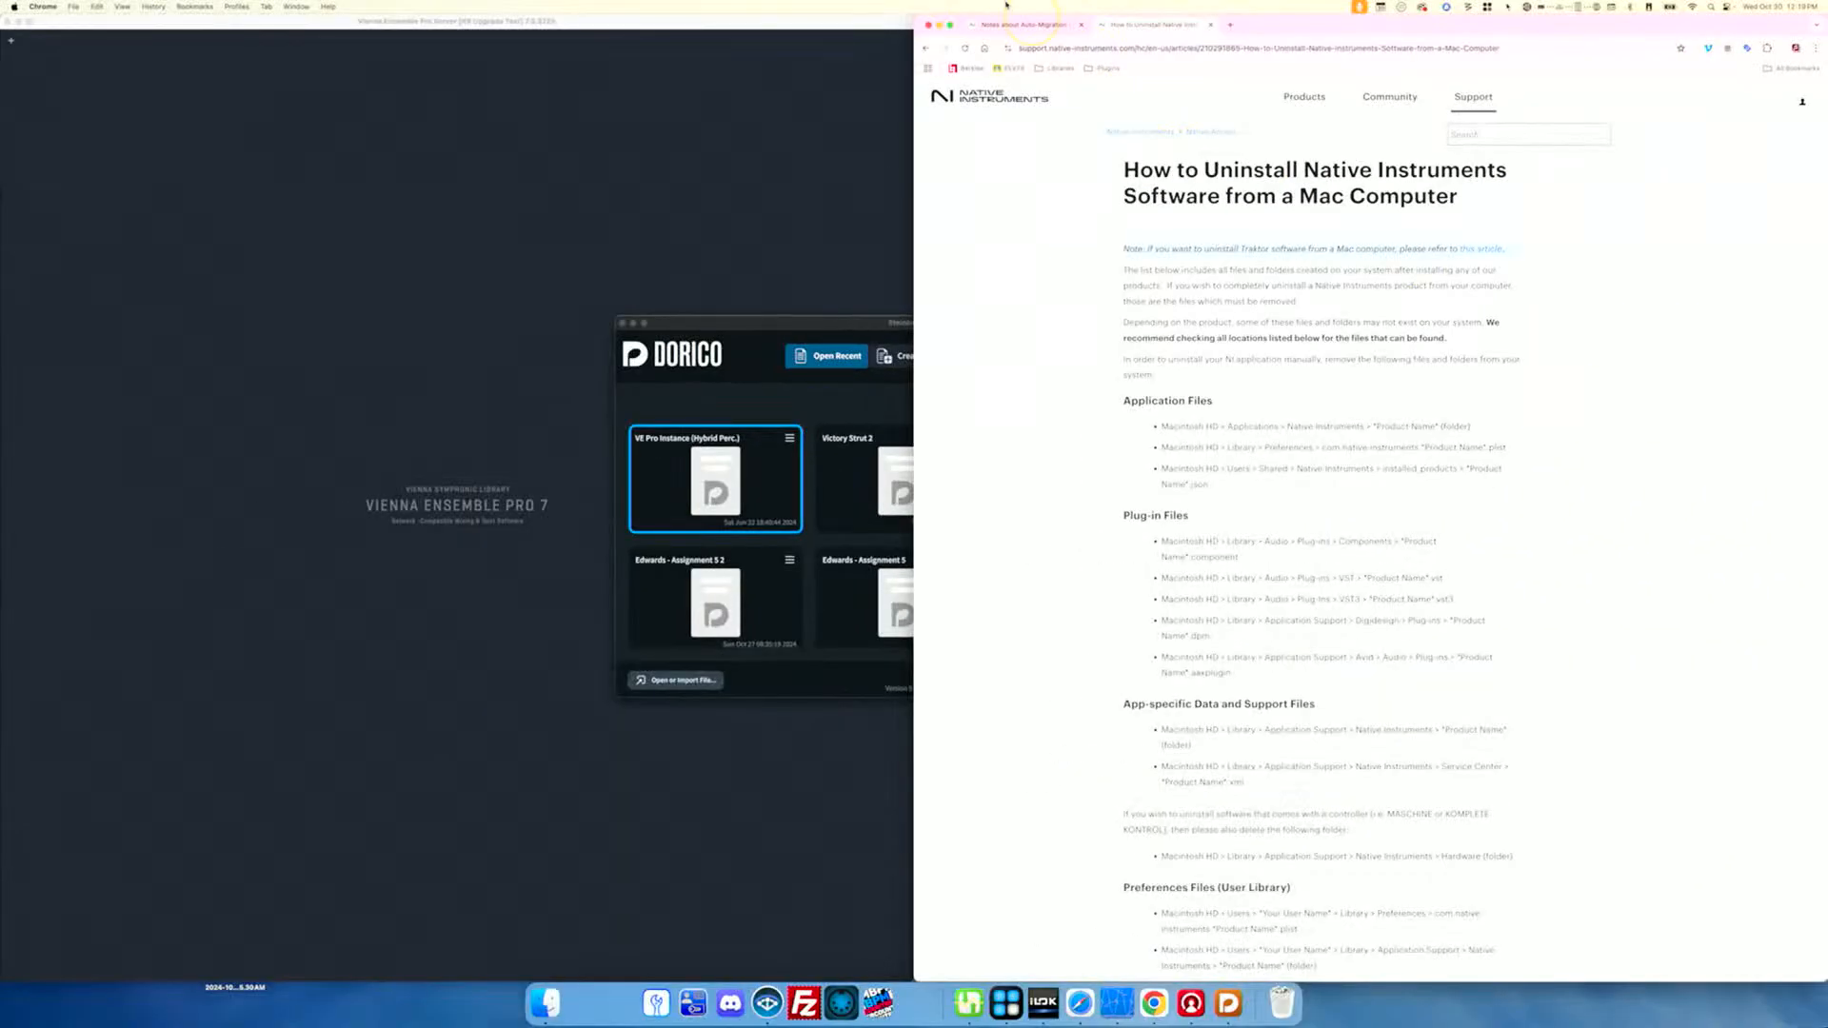
click(1045, 27)
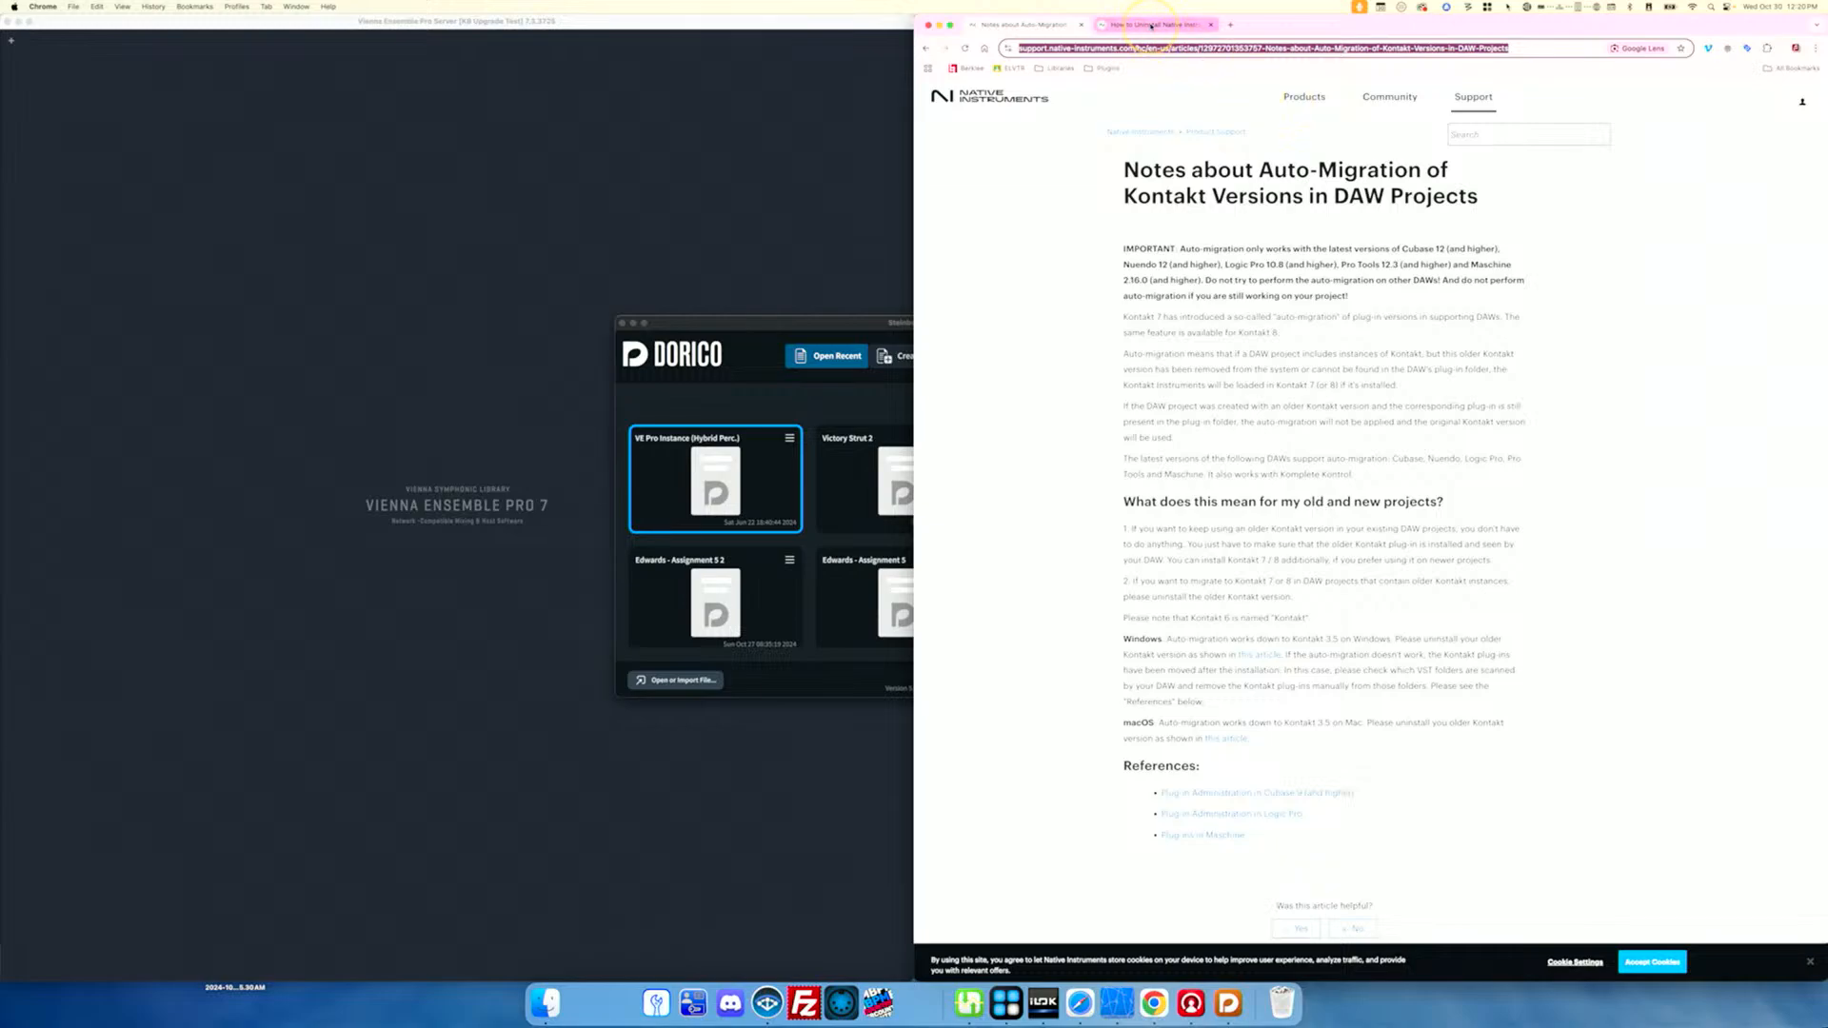
click(1151, 27)
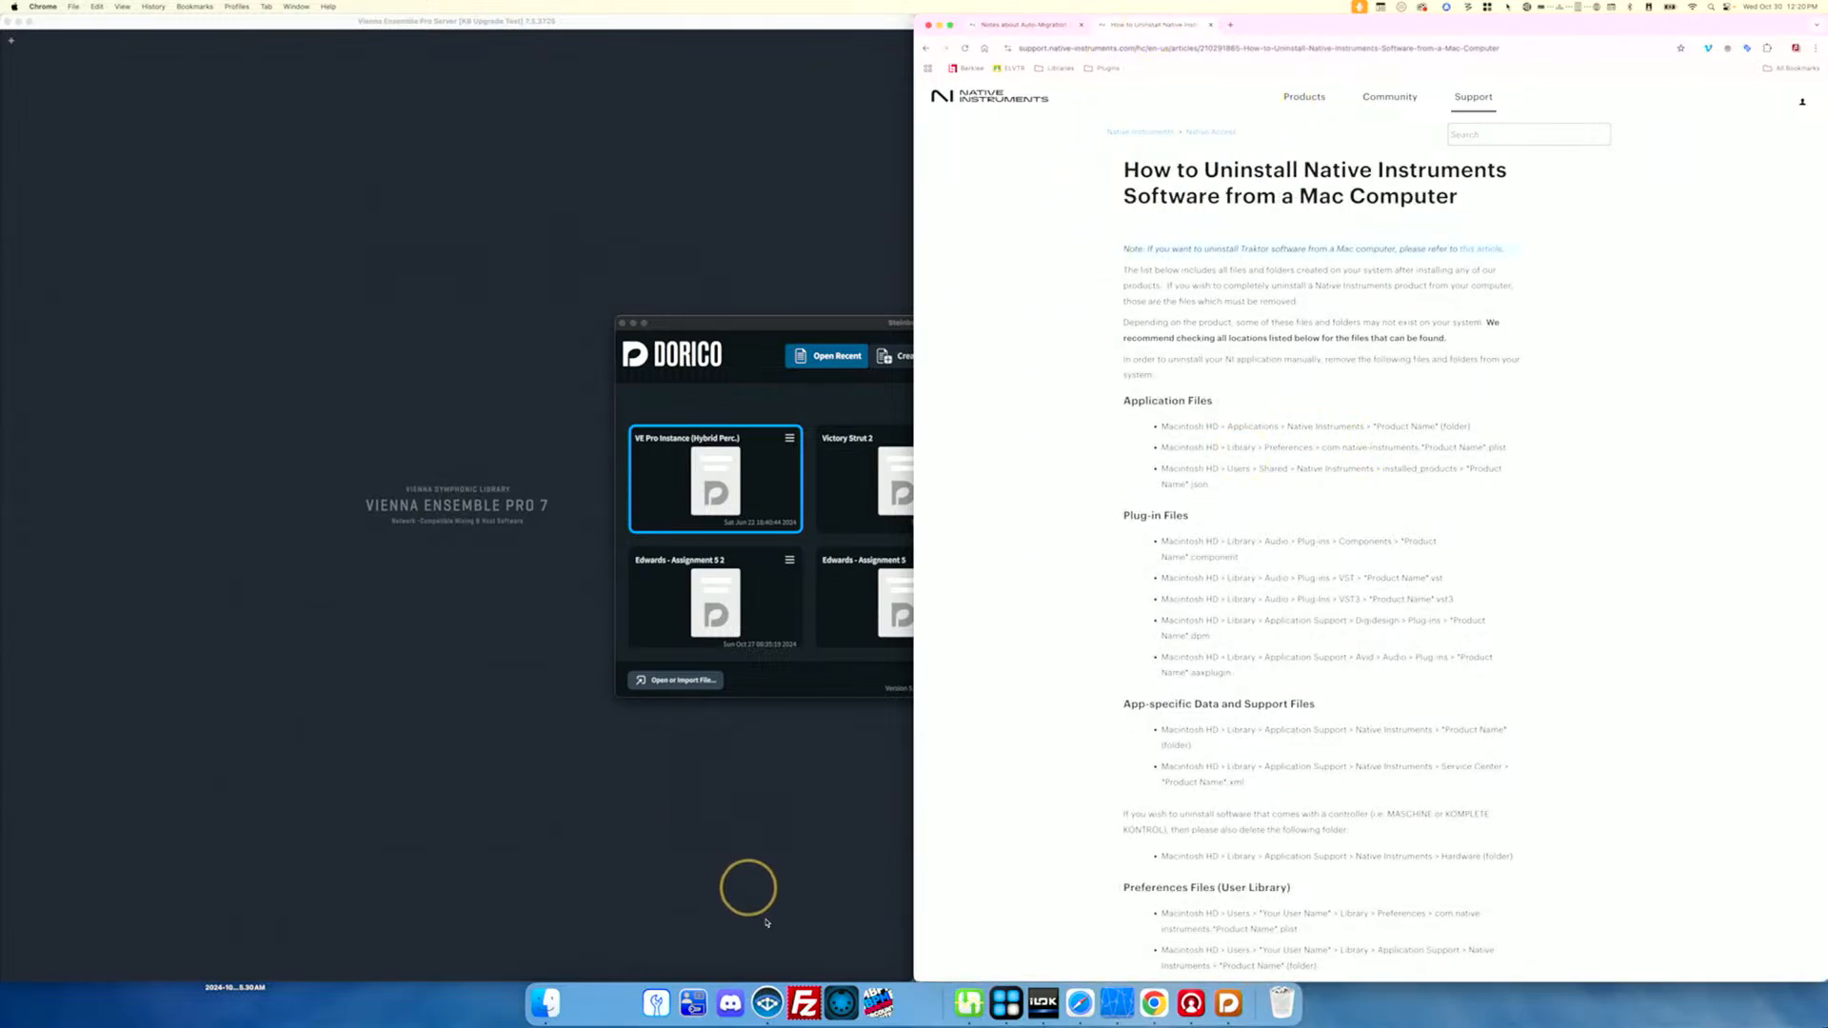
Step: Open Native Access and check the options offered for Kontakt 7 among the library's applications
key(super+space)
text(native)
key(Return)
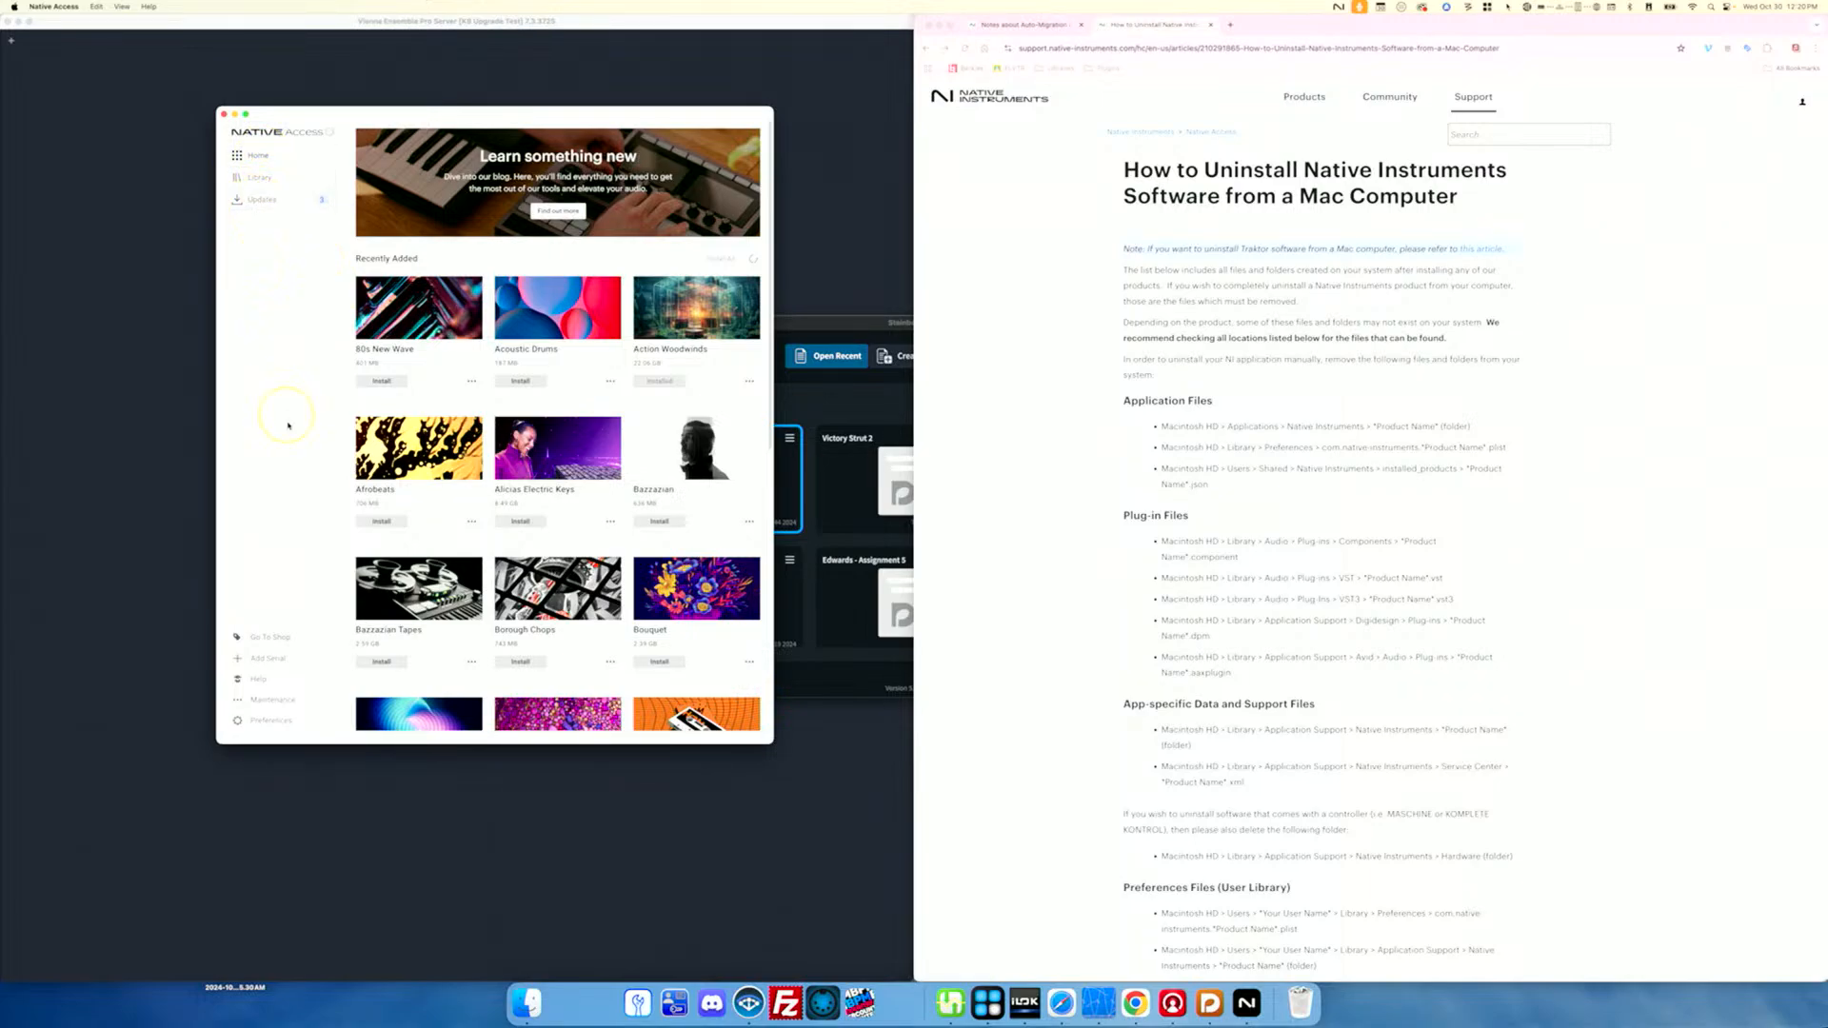
click(257, 177)
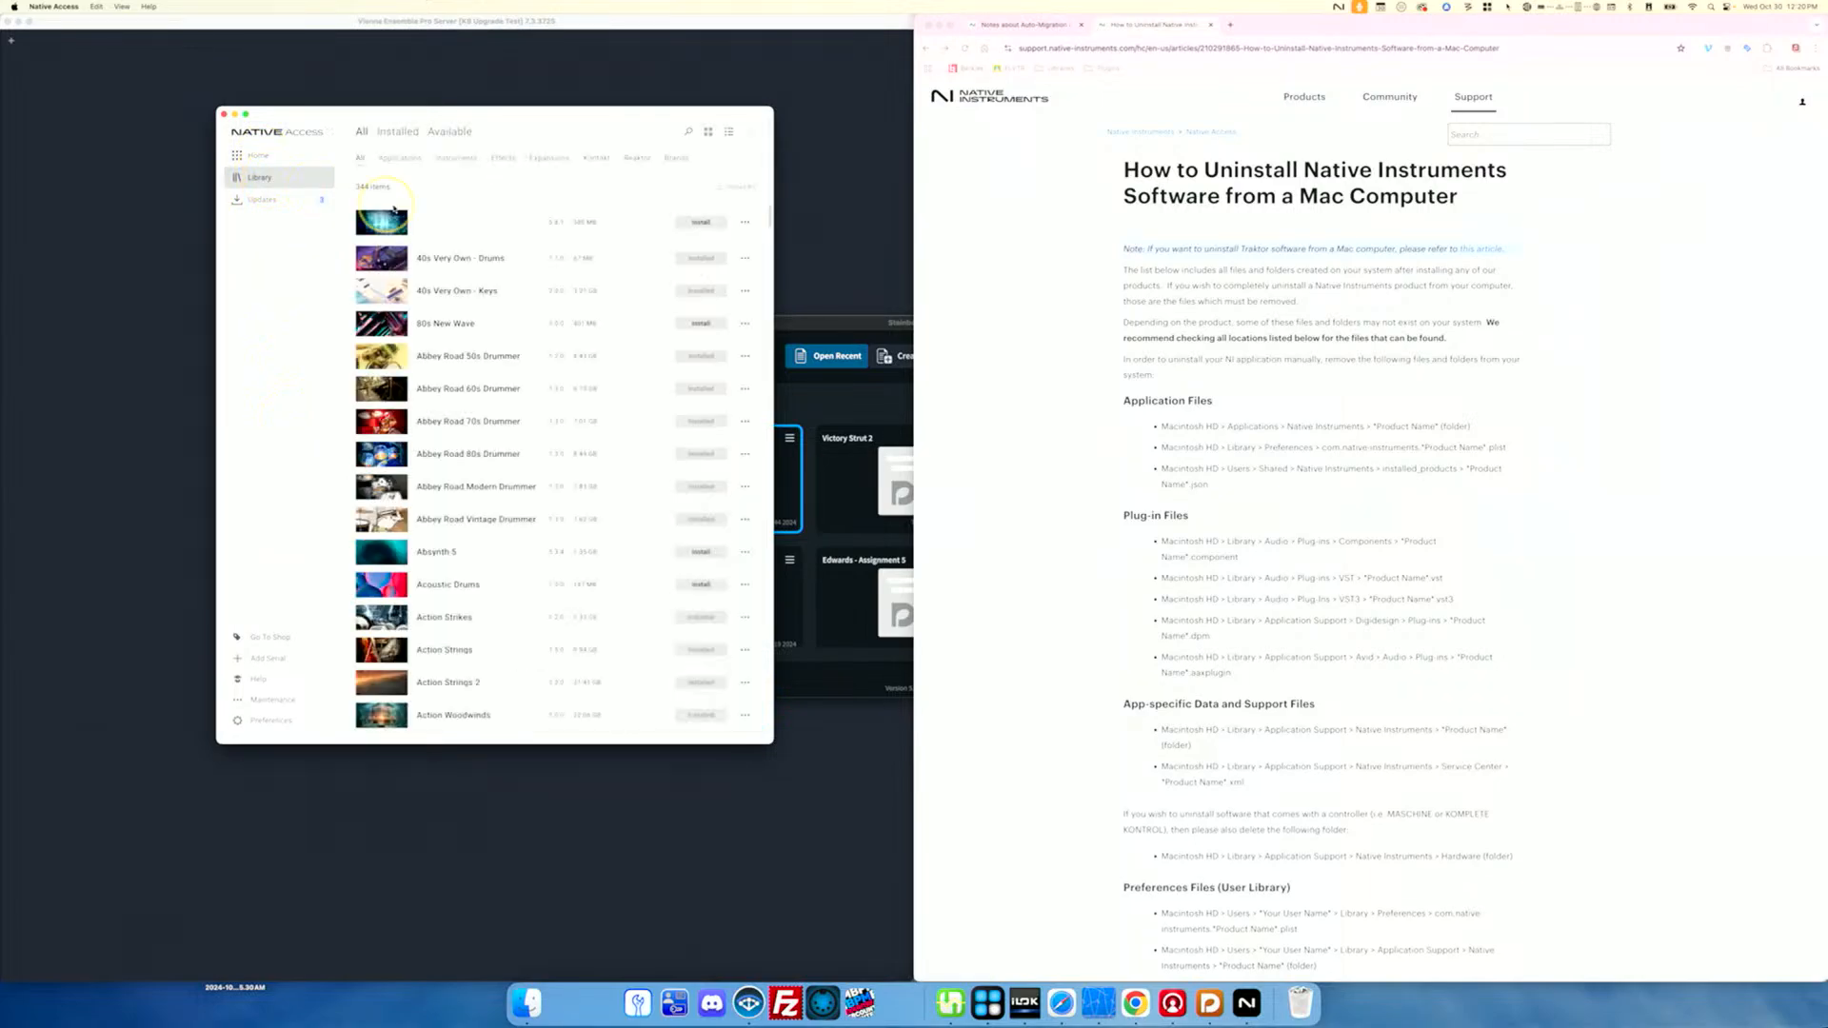
click(395, 159)
scroll(562, 434, down, 3)
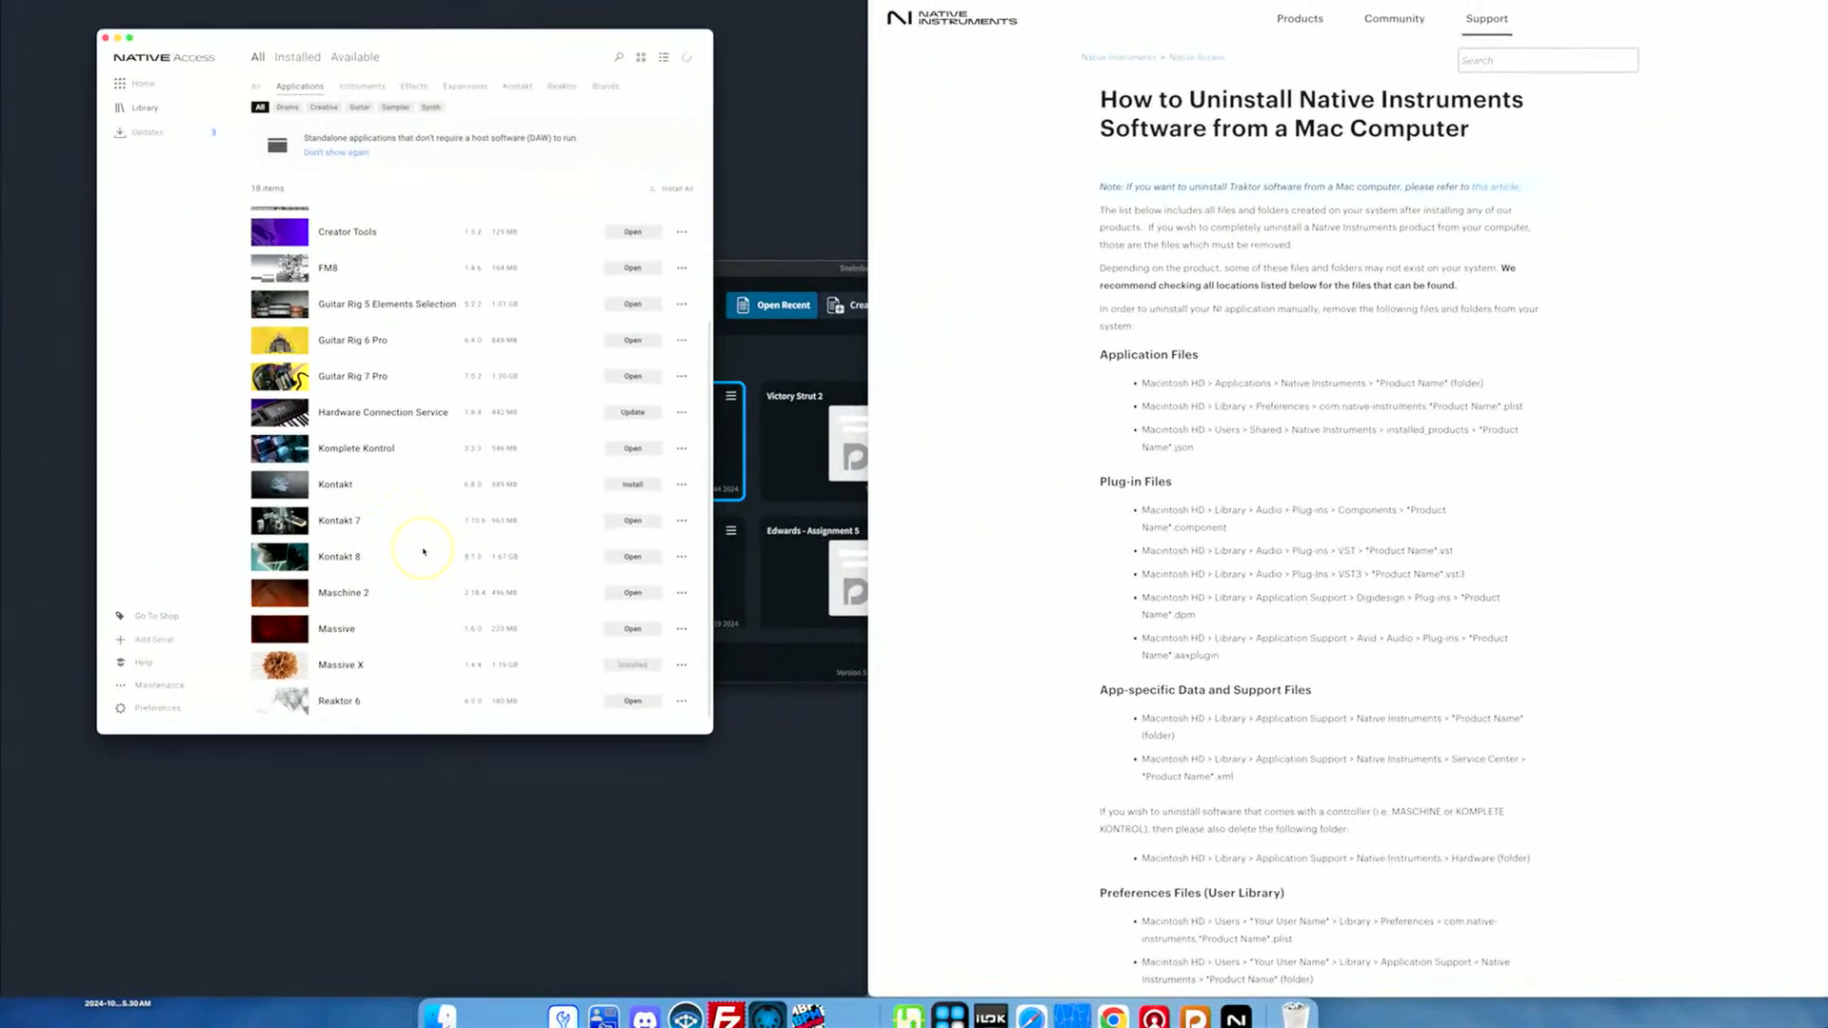
click(682, 521)
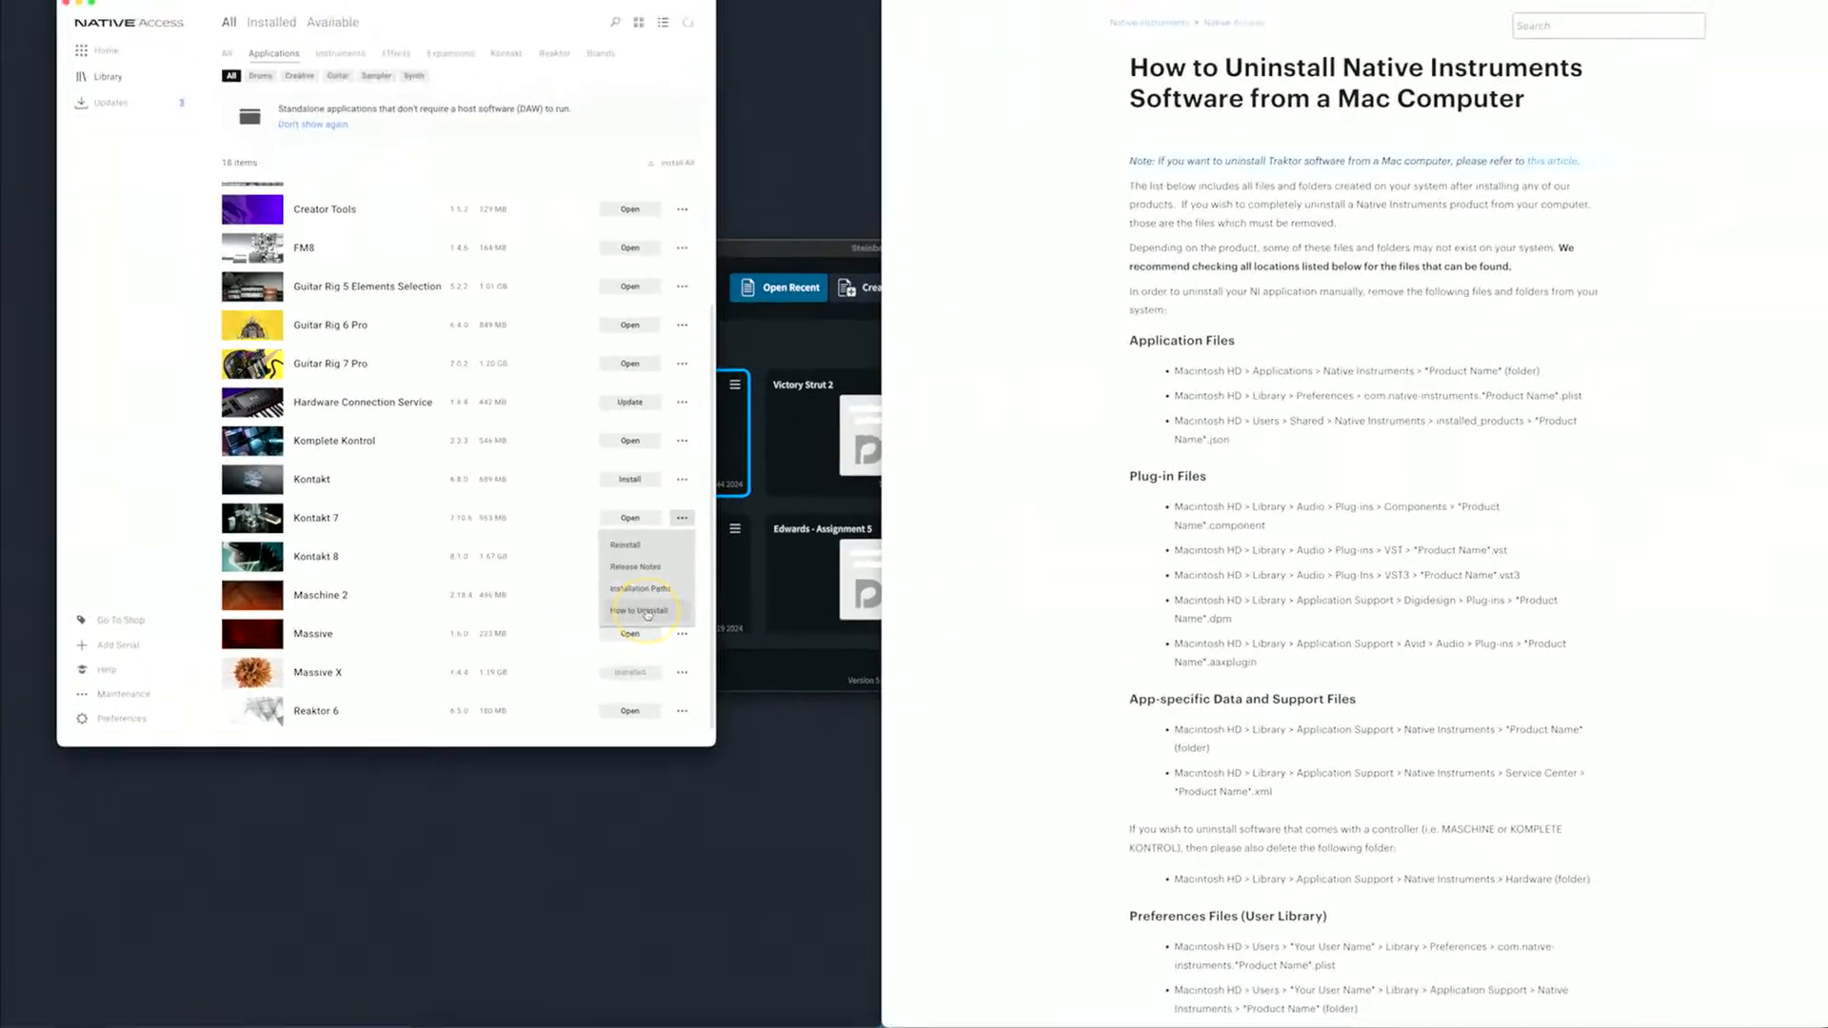
click(562, 519)
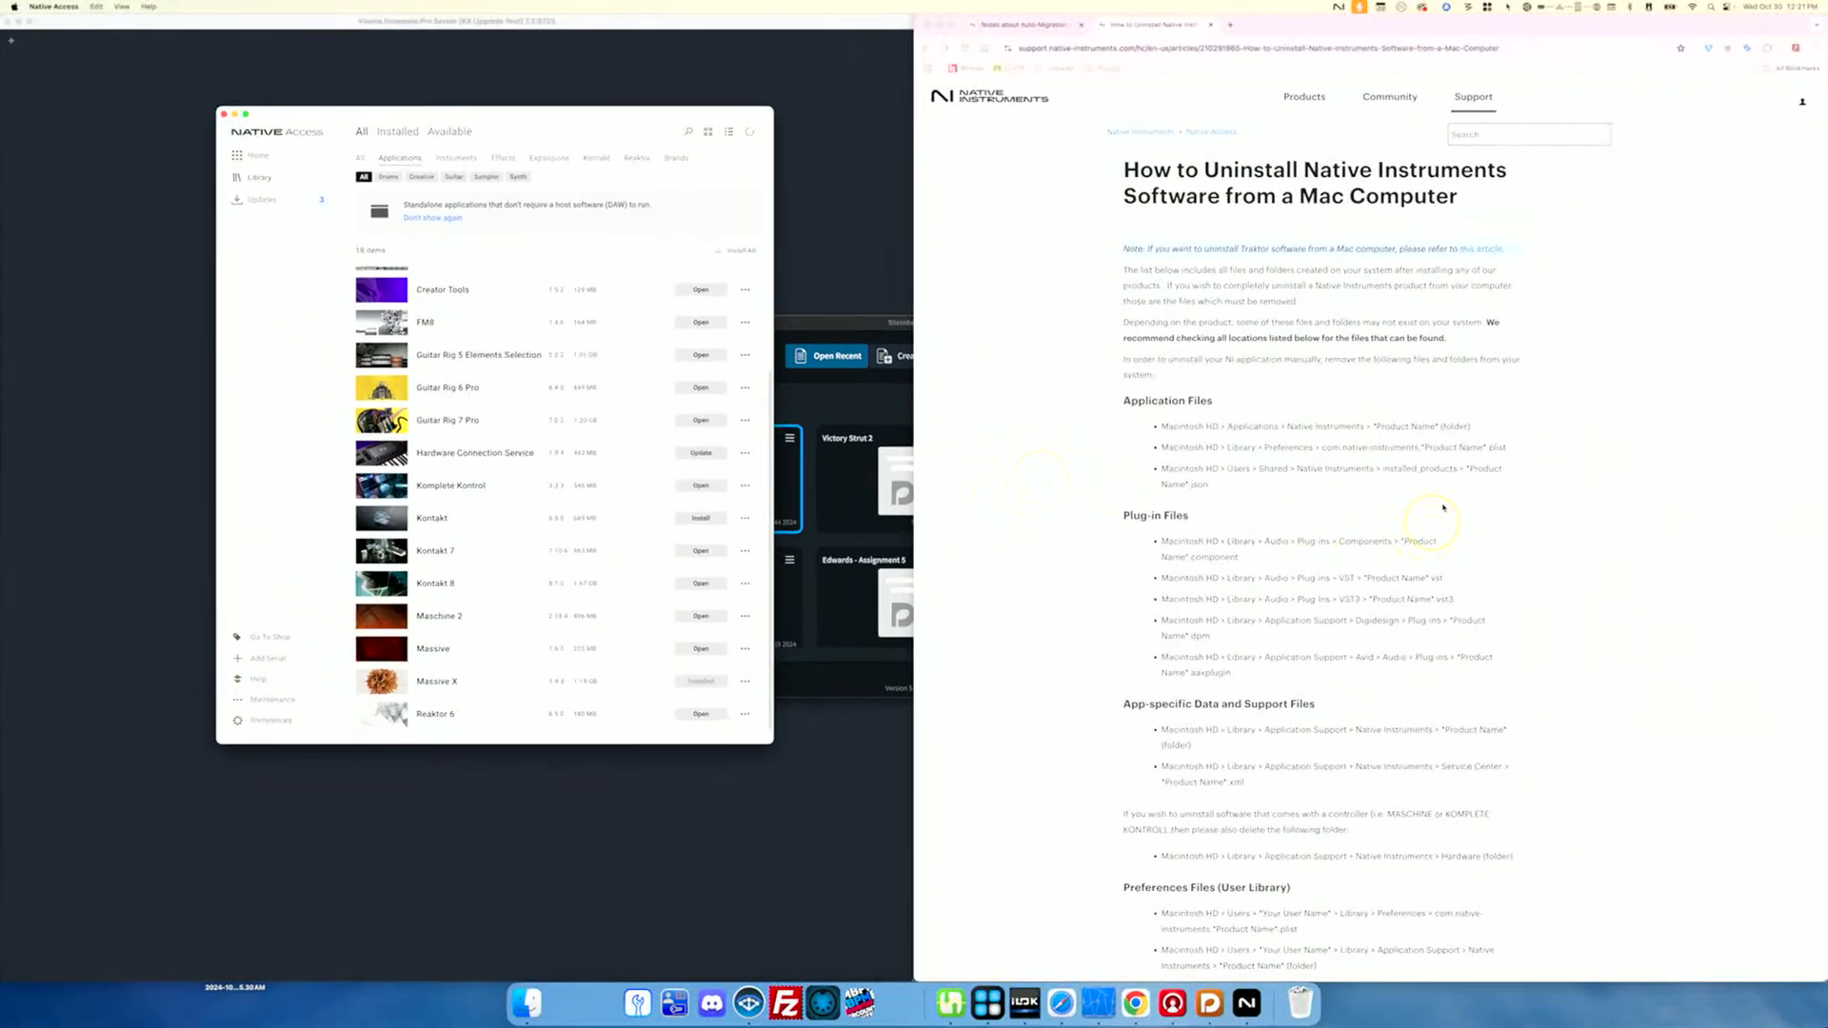
Step: Look through the file locations in the Mac uninstall article and quit Native Access
scroll(1443, 508, down, 10)
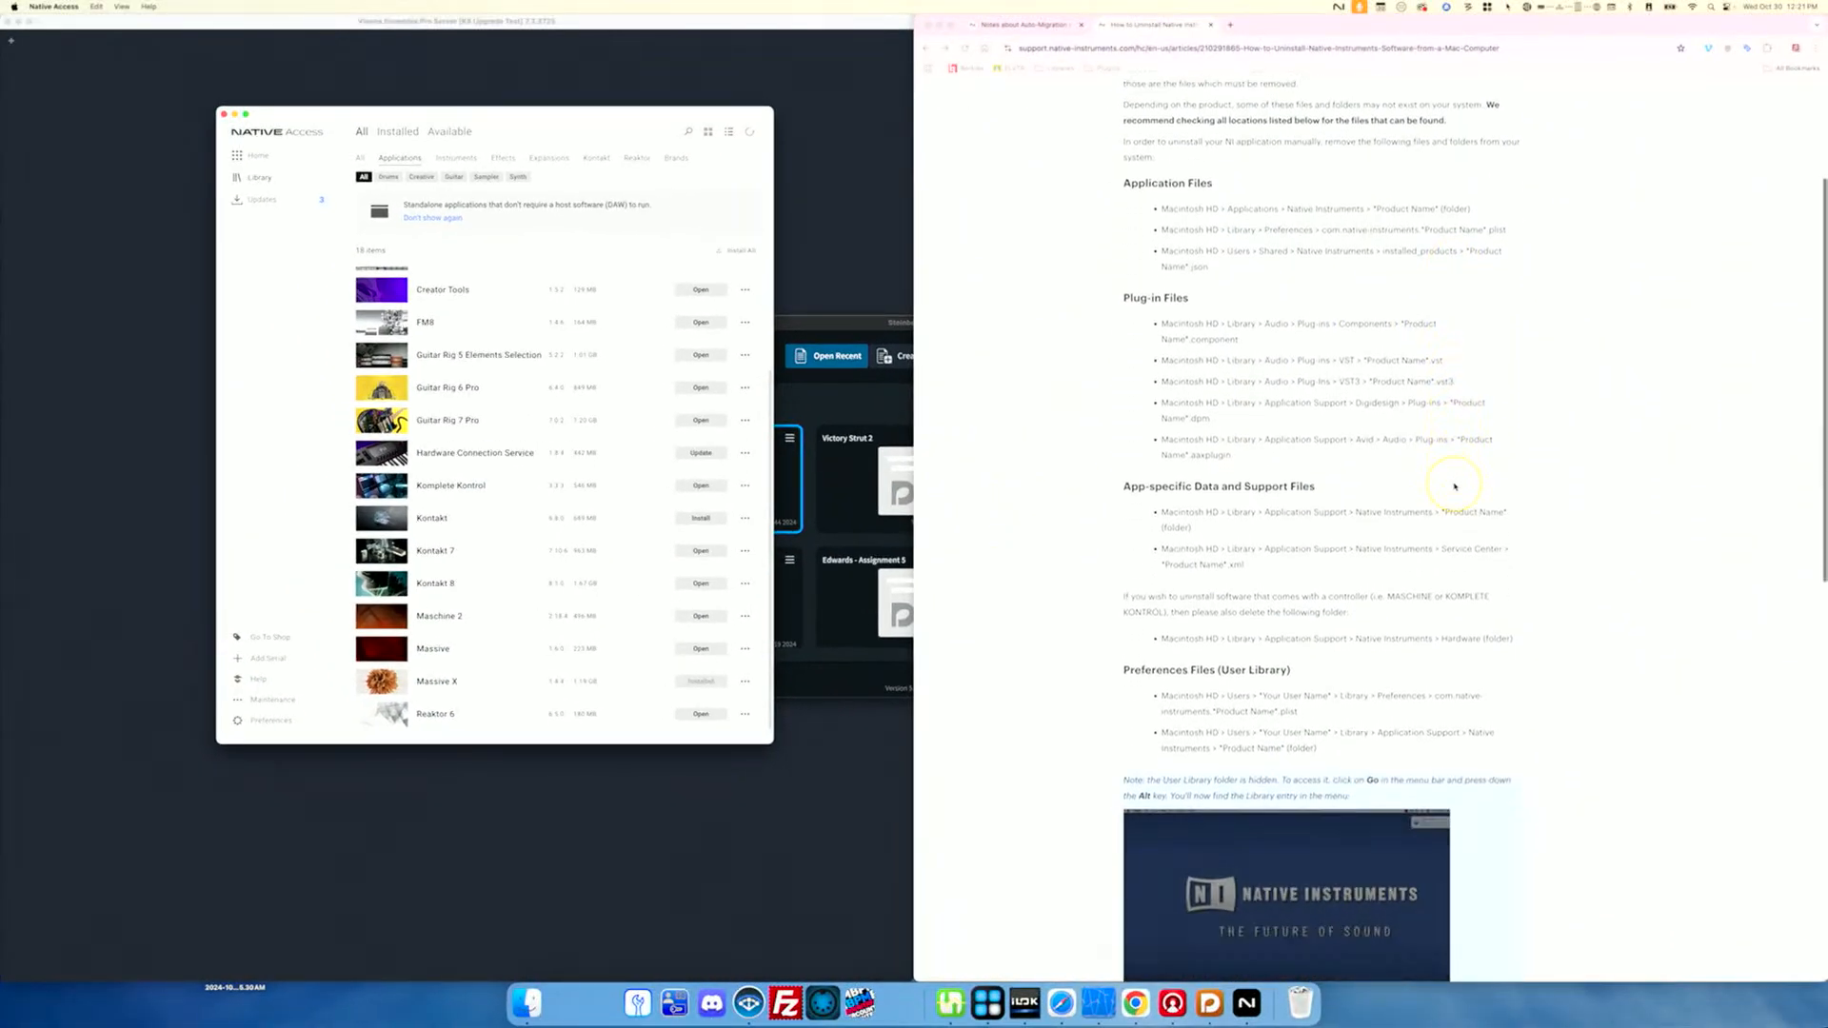
scroll(1454, 487, down, 5)
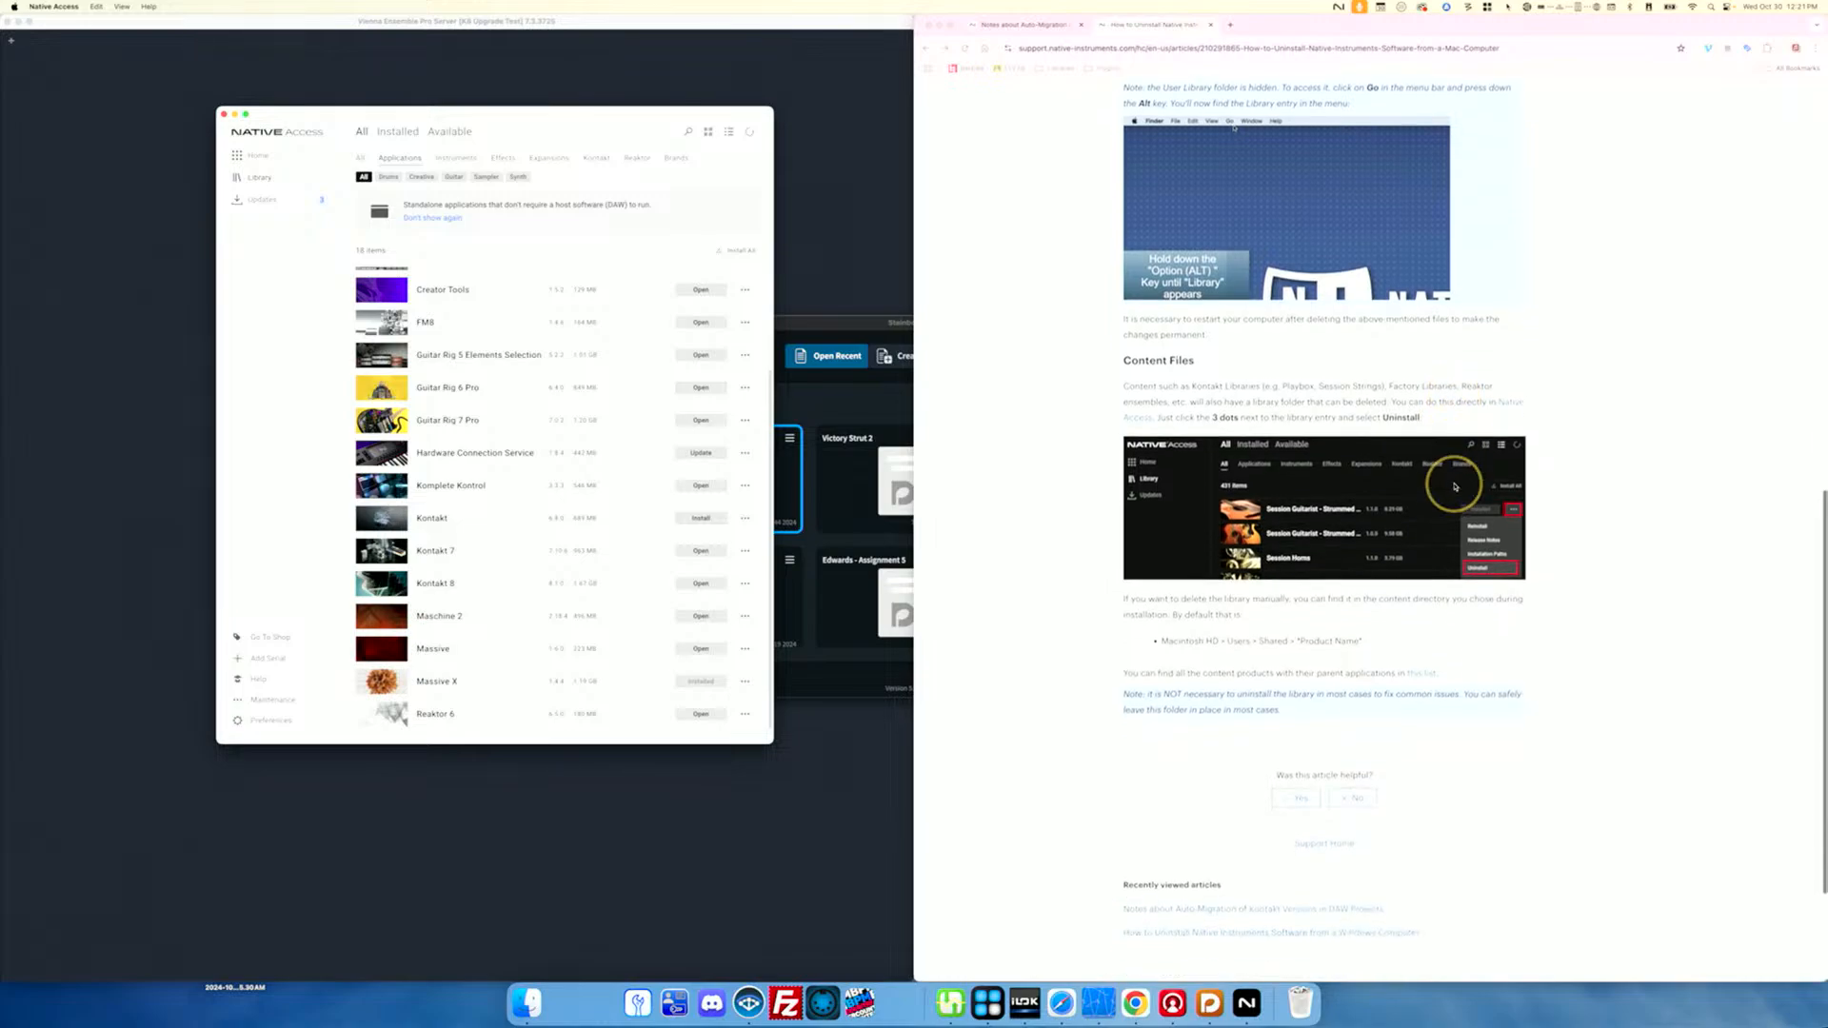
scroll(1454, 487, up, 4)
scroll(1452, 484, up, 15)
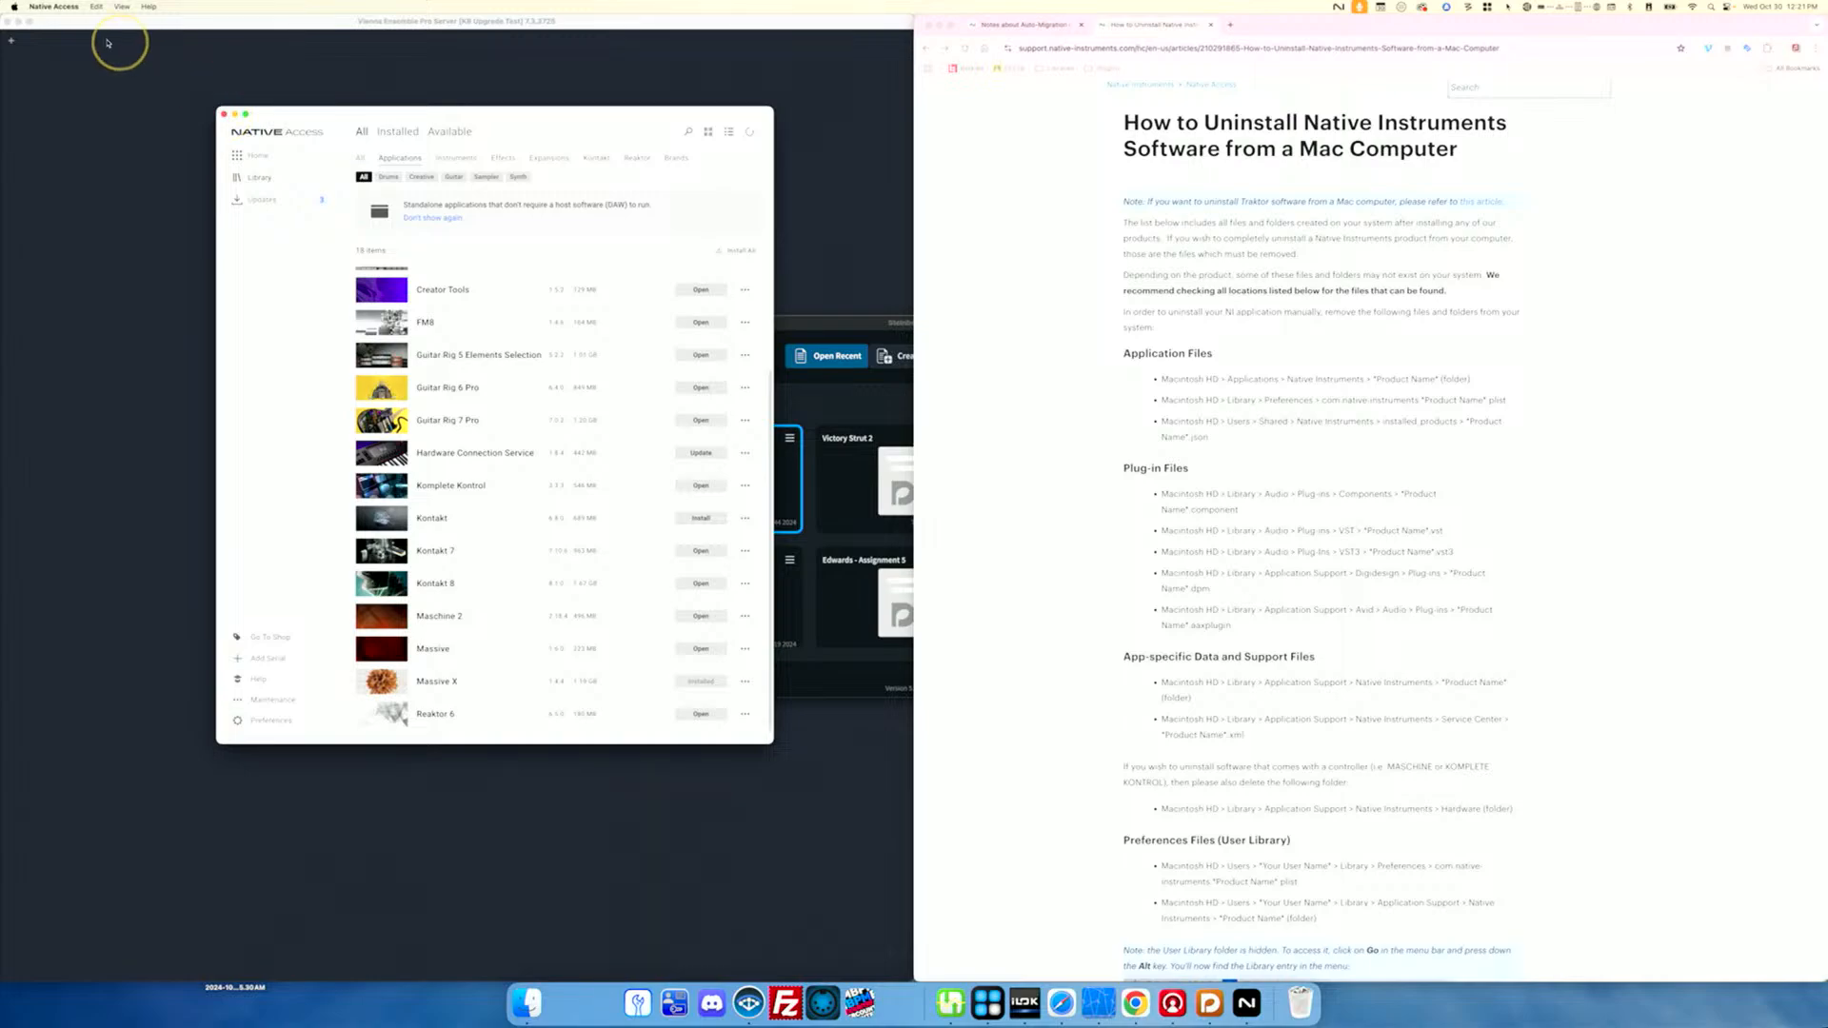
click(54, 7)
click(83, 114)
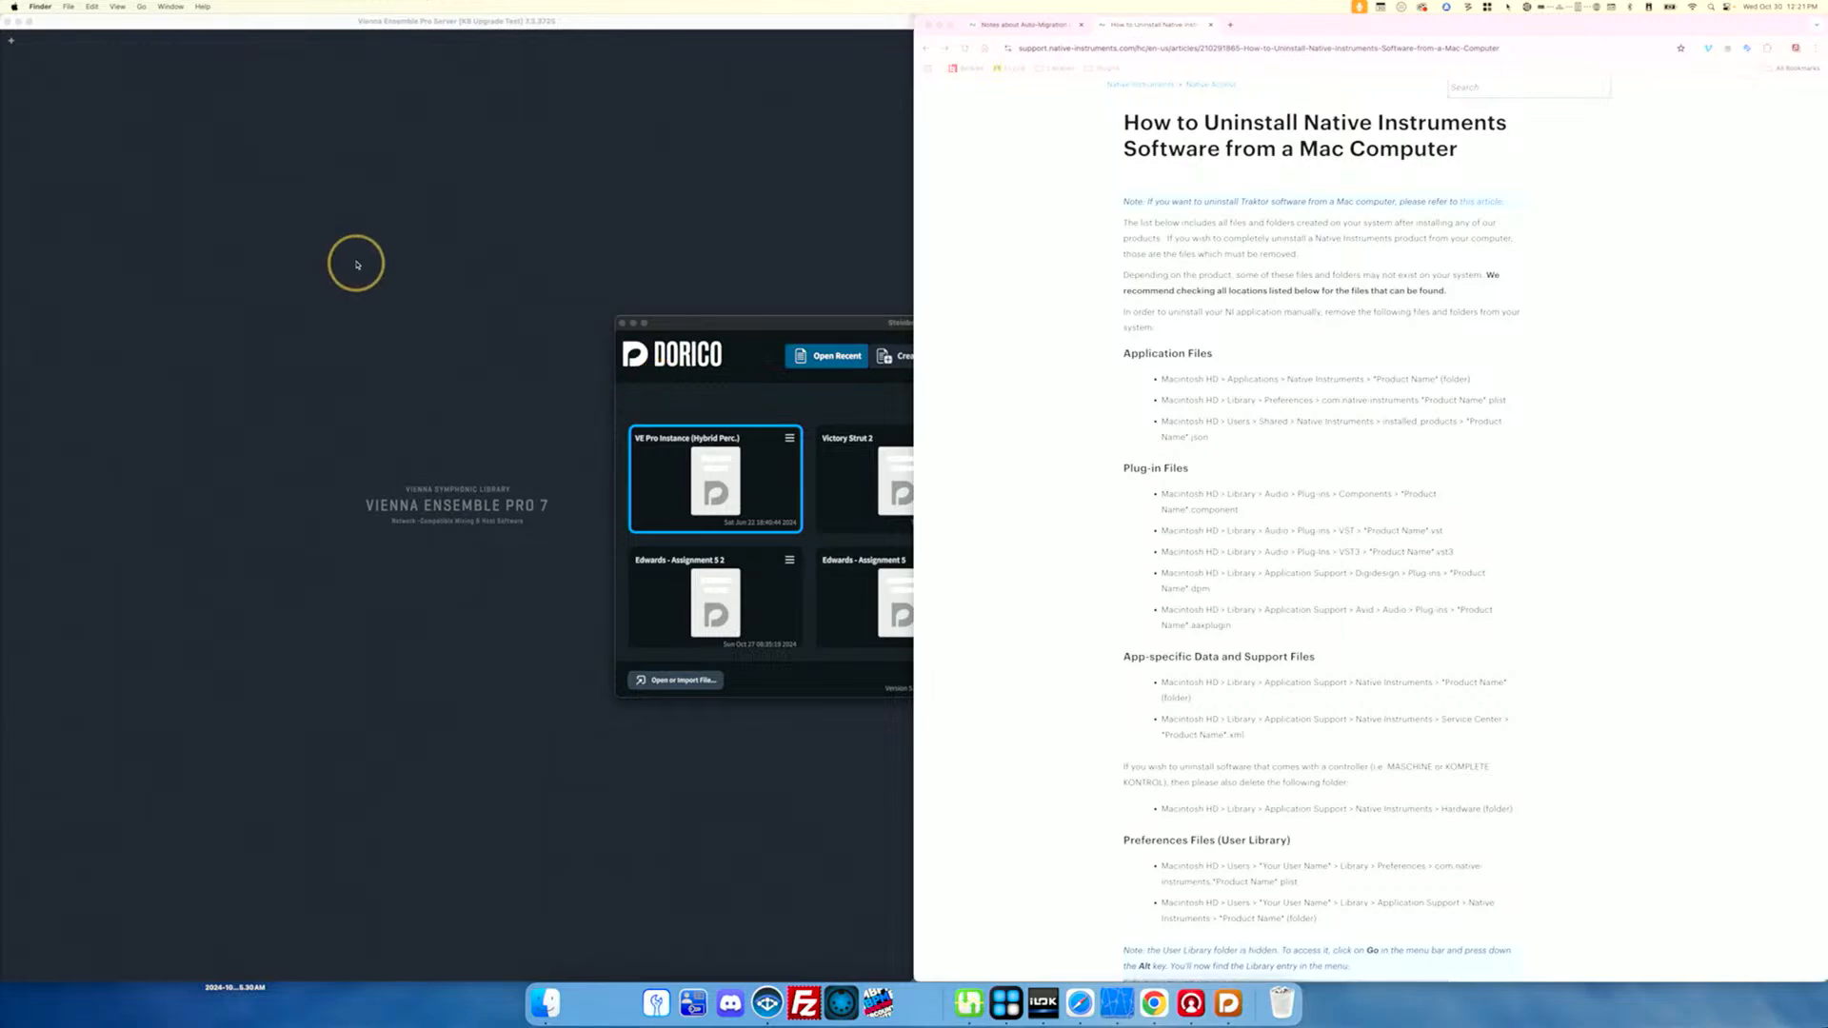
Step: Review the uninstall article again, from the content files section back to the application file paths
click(141, 6)
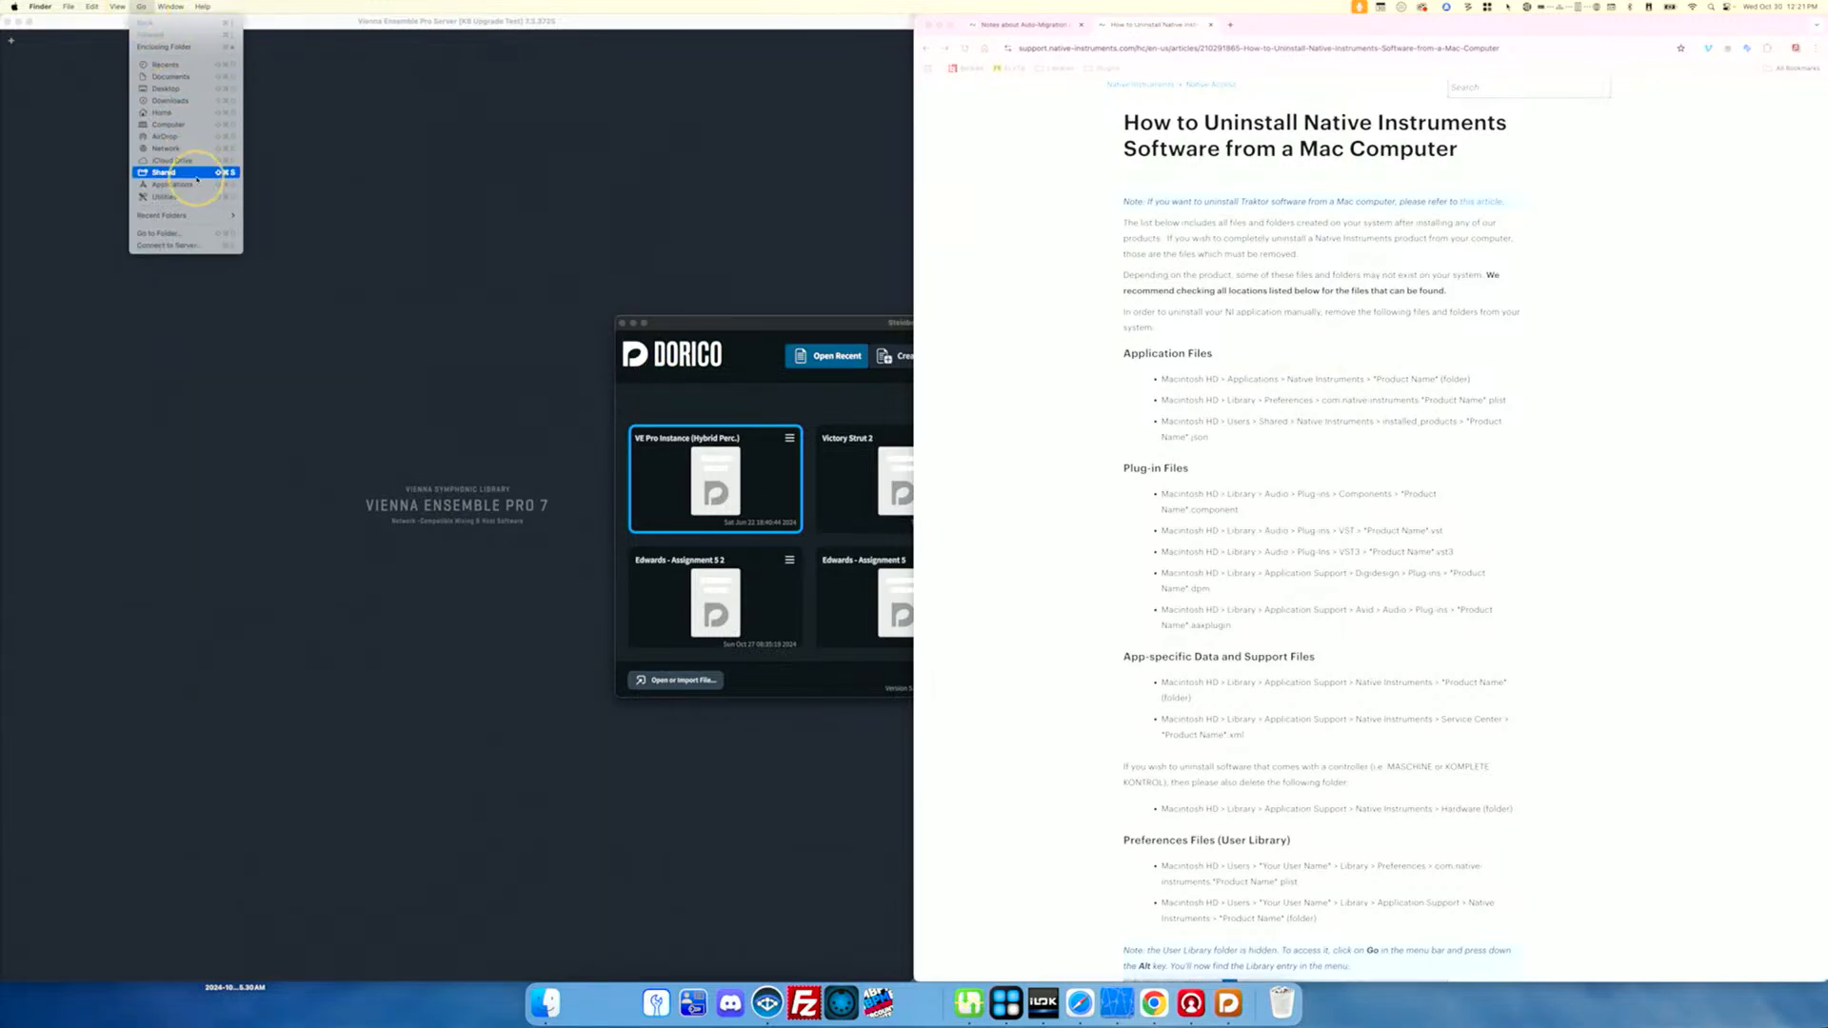
click(1489, 389)
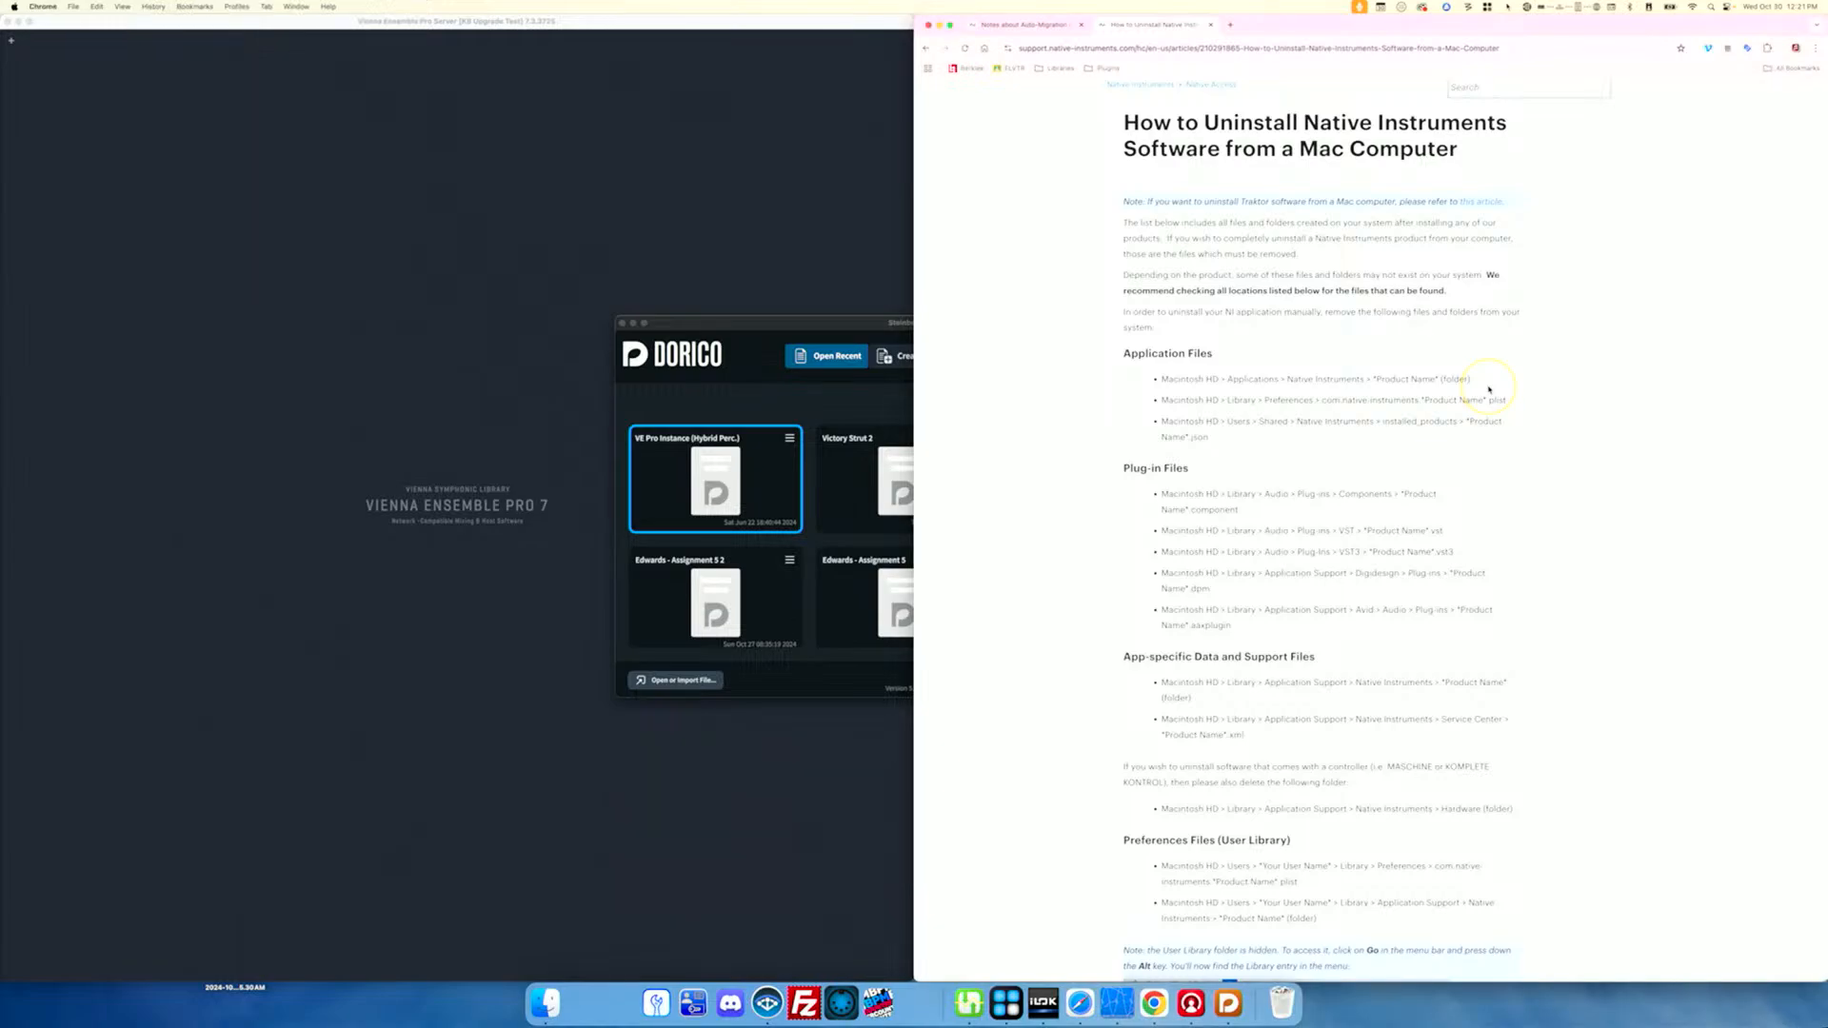
scroll(1491, 390, down, 15)
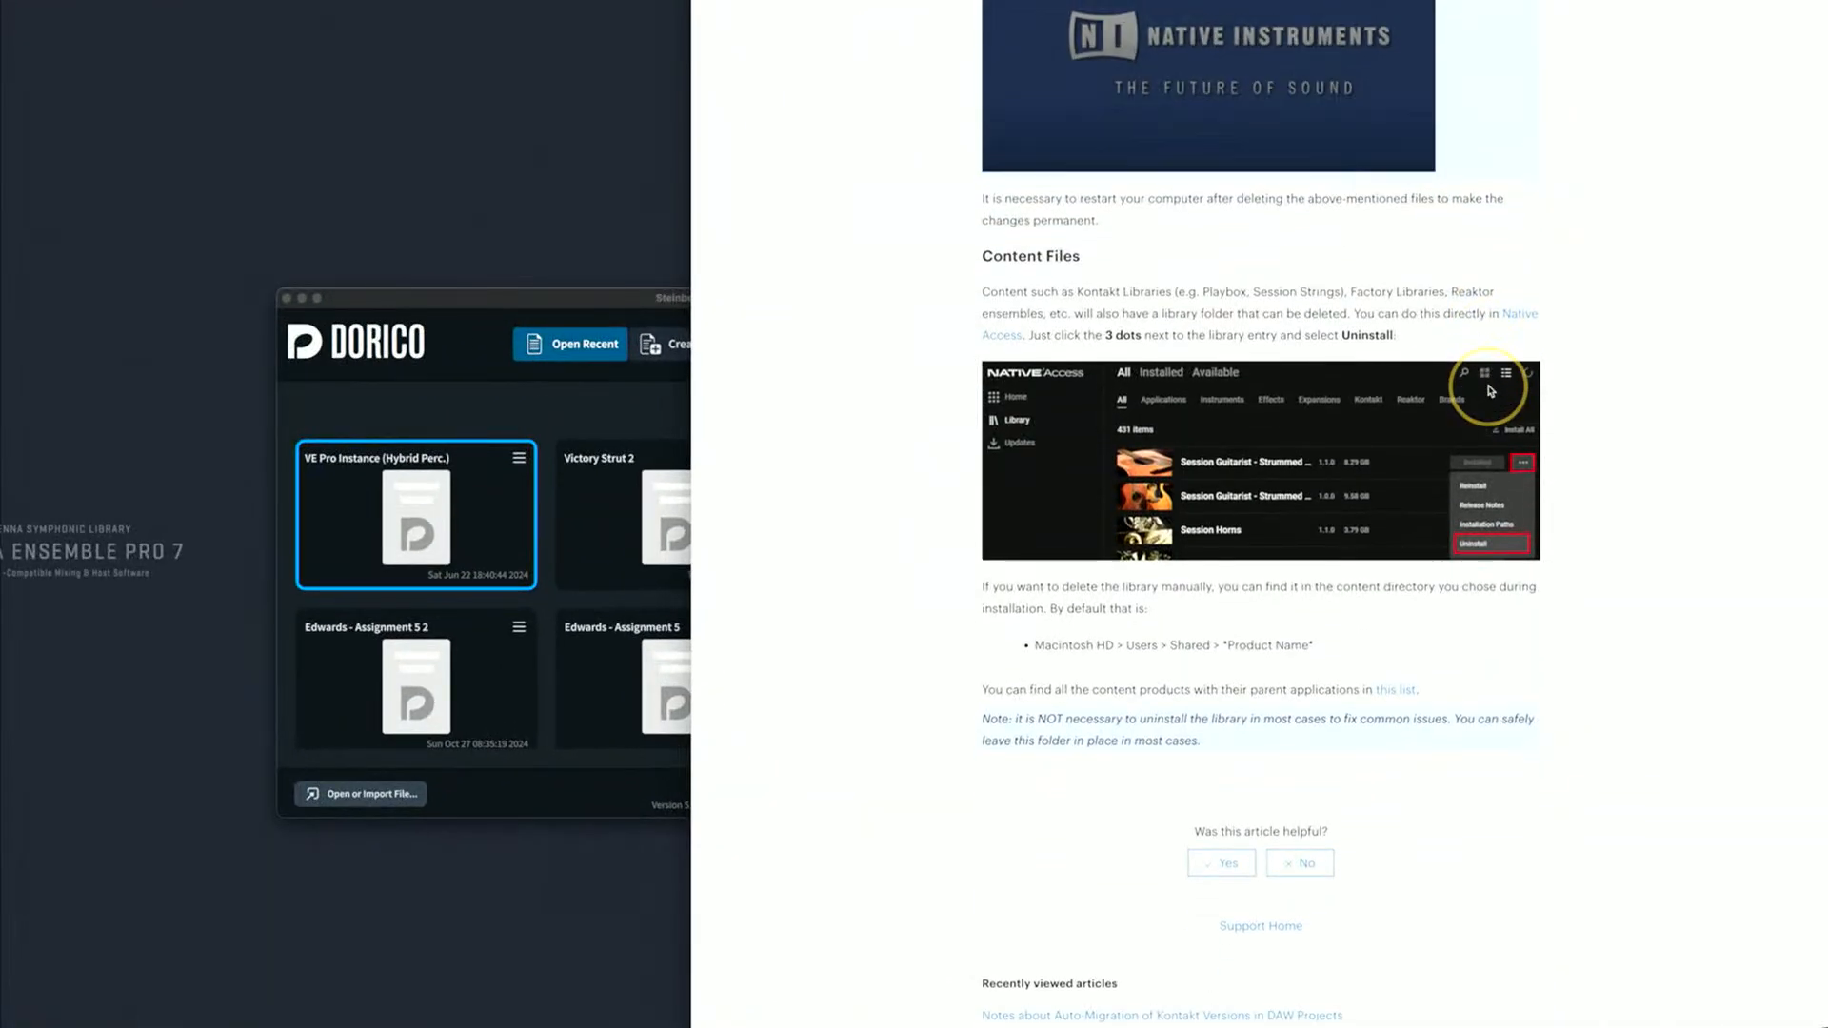
scroll(1491, 391, up, 15)
scroll(1490, 391, up, 4)
scroll(1490, 390, down, 1)
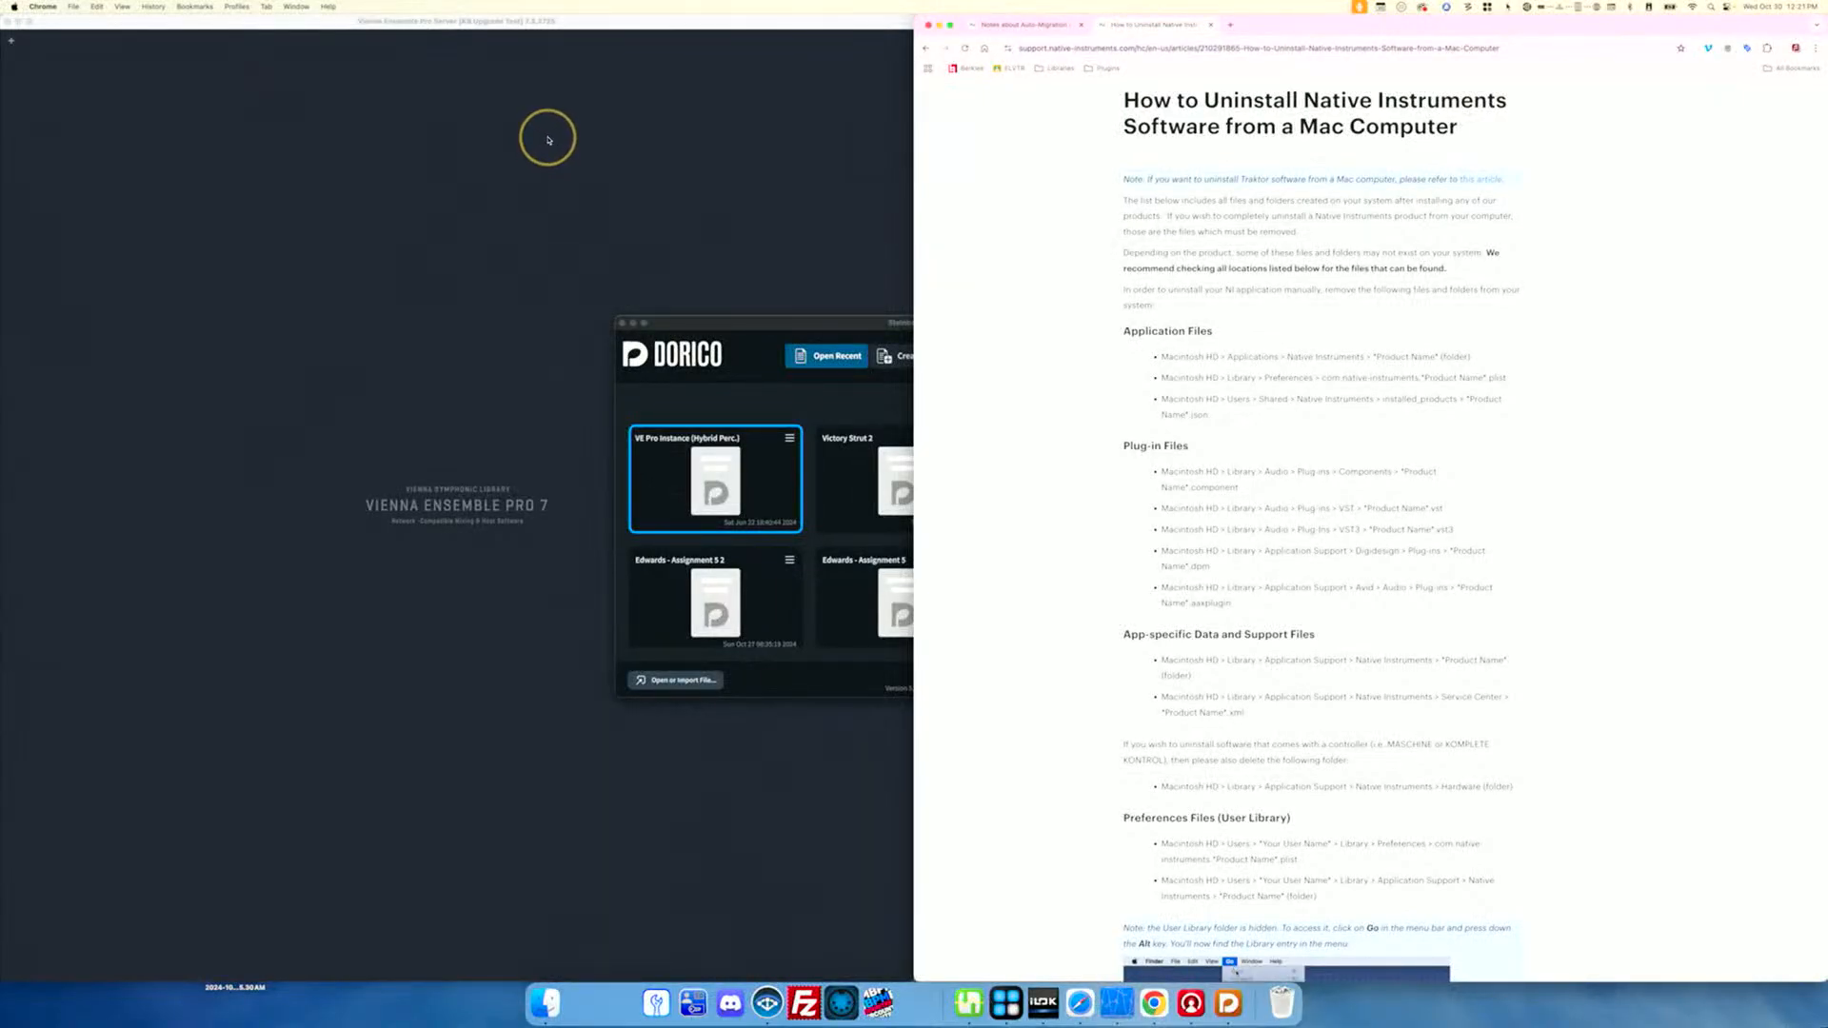
Step: Switch to Finder and go to the folder /Applications/Native Instruments
click(238, 7)
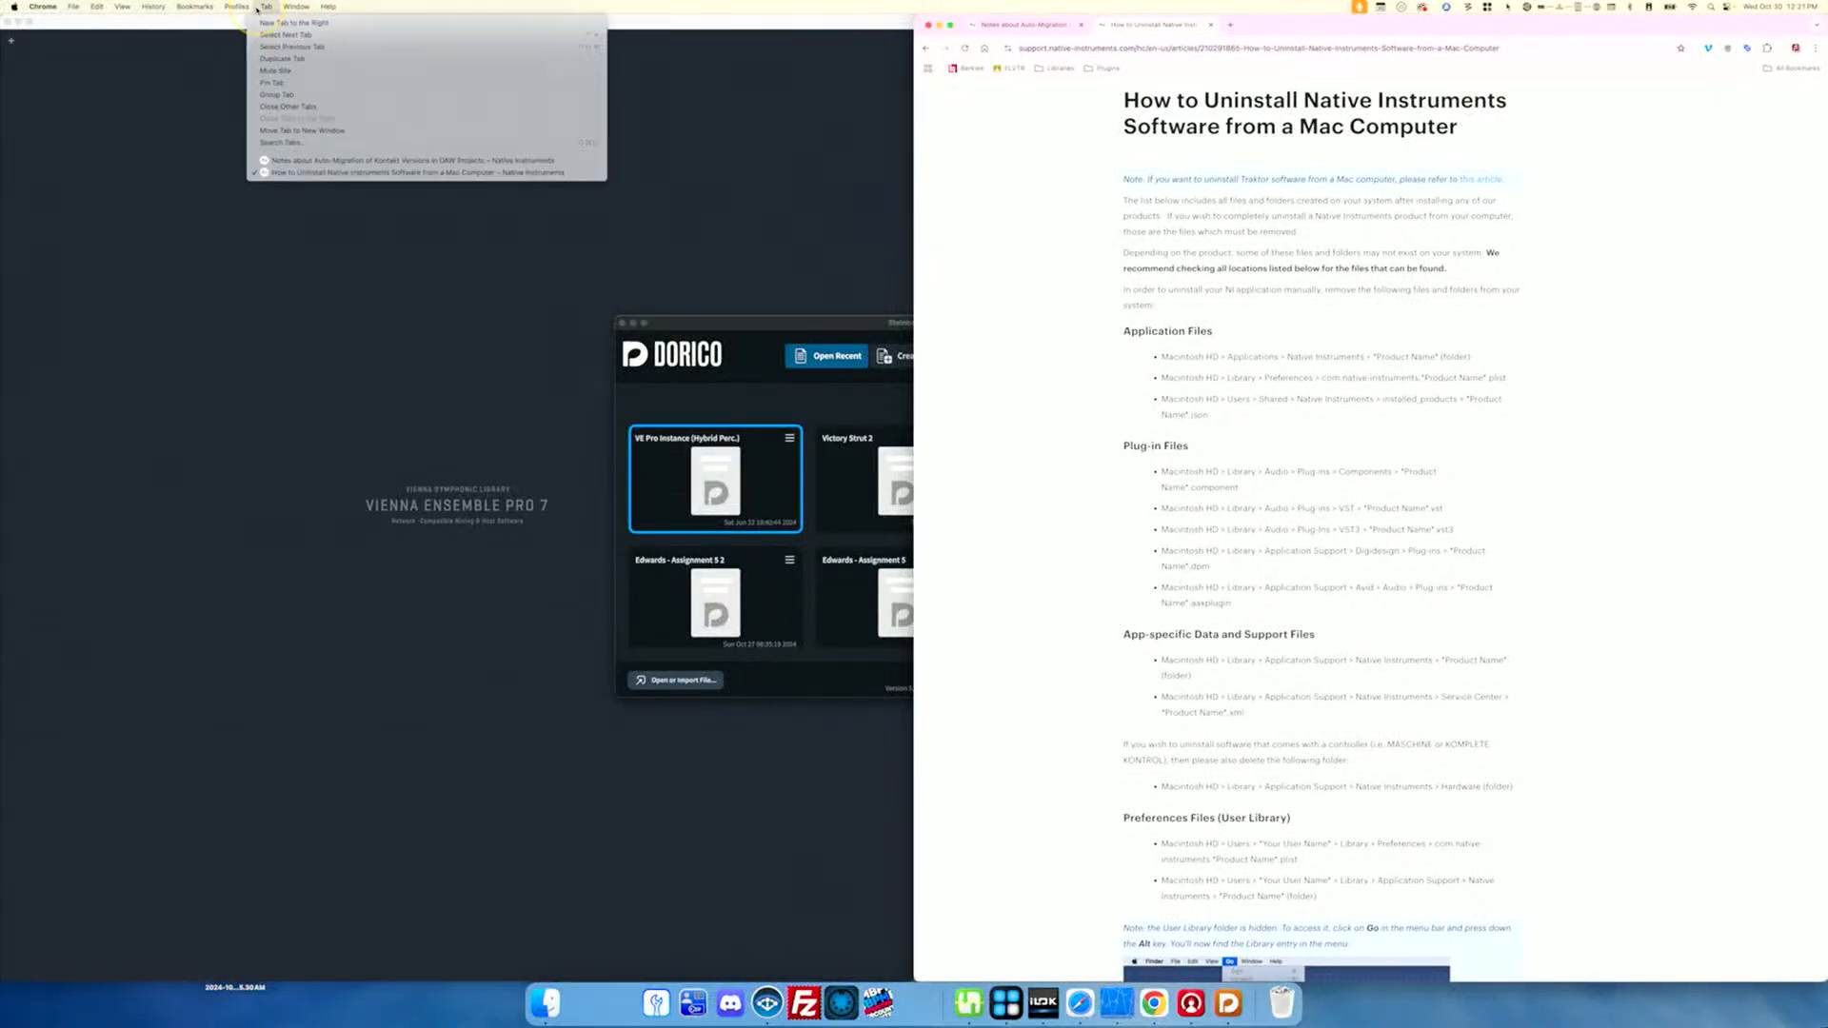
key(super+Tab)
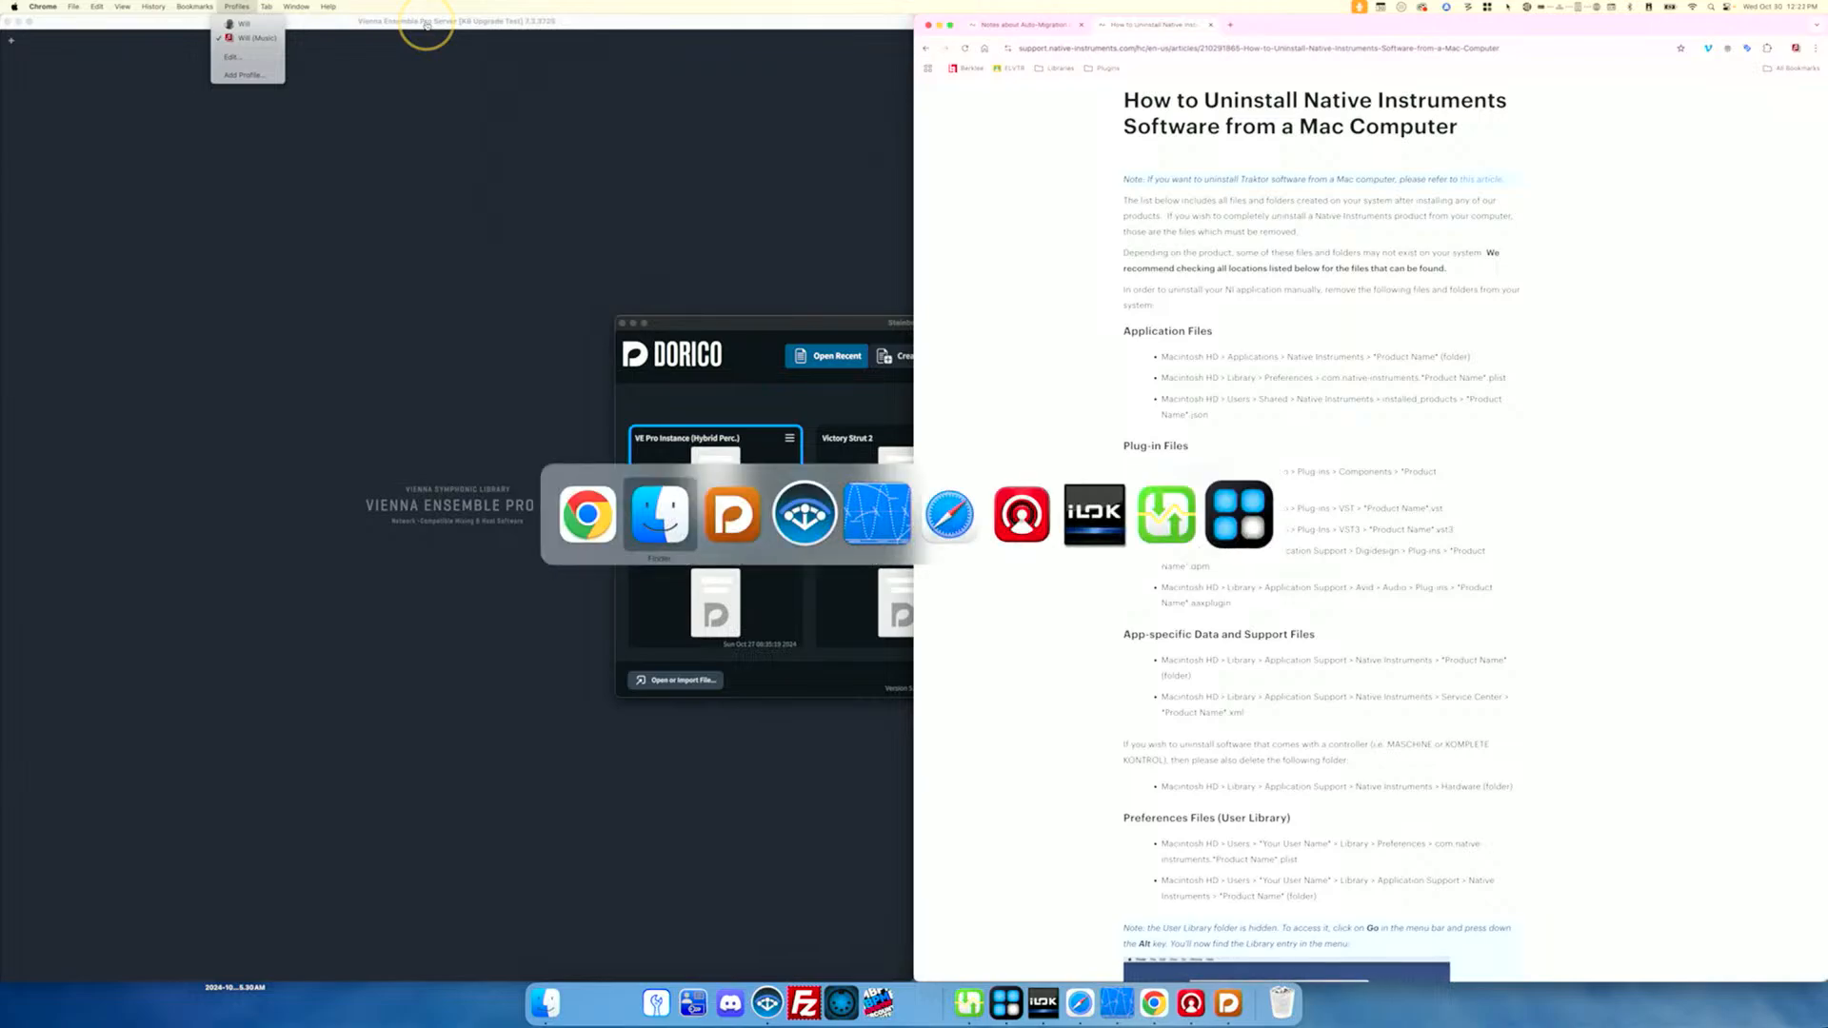
click(141, 7)
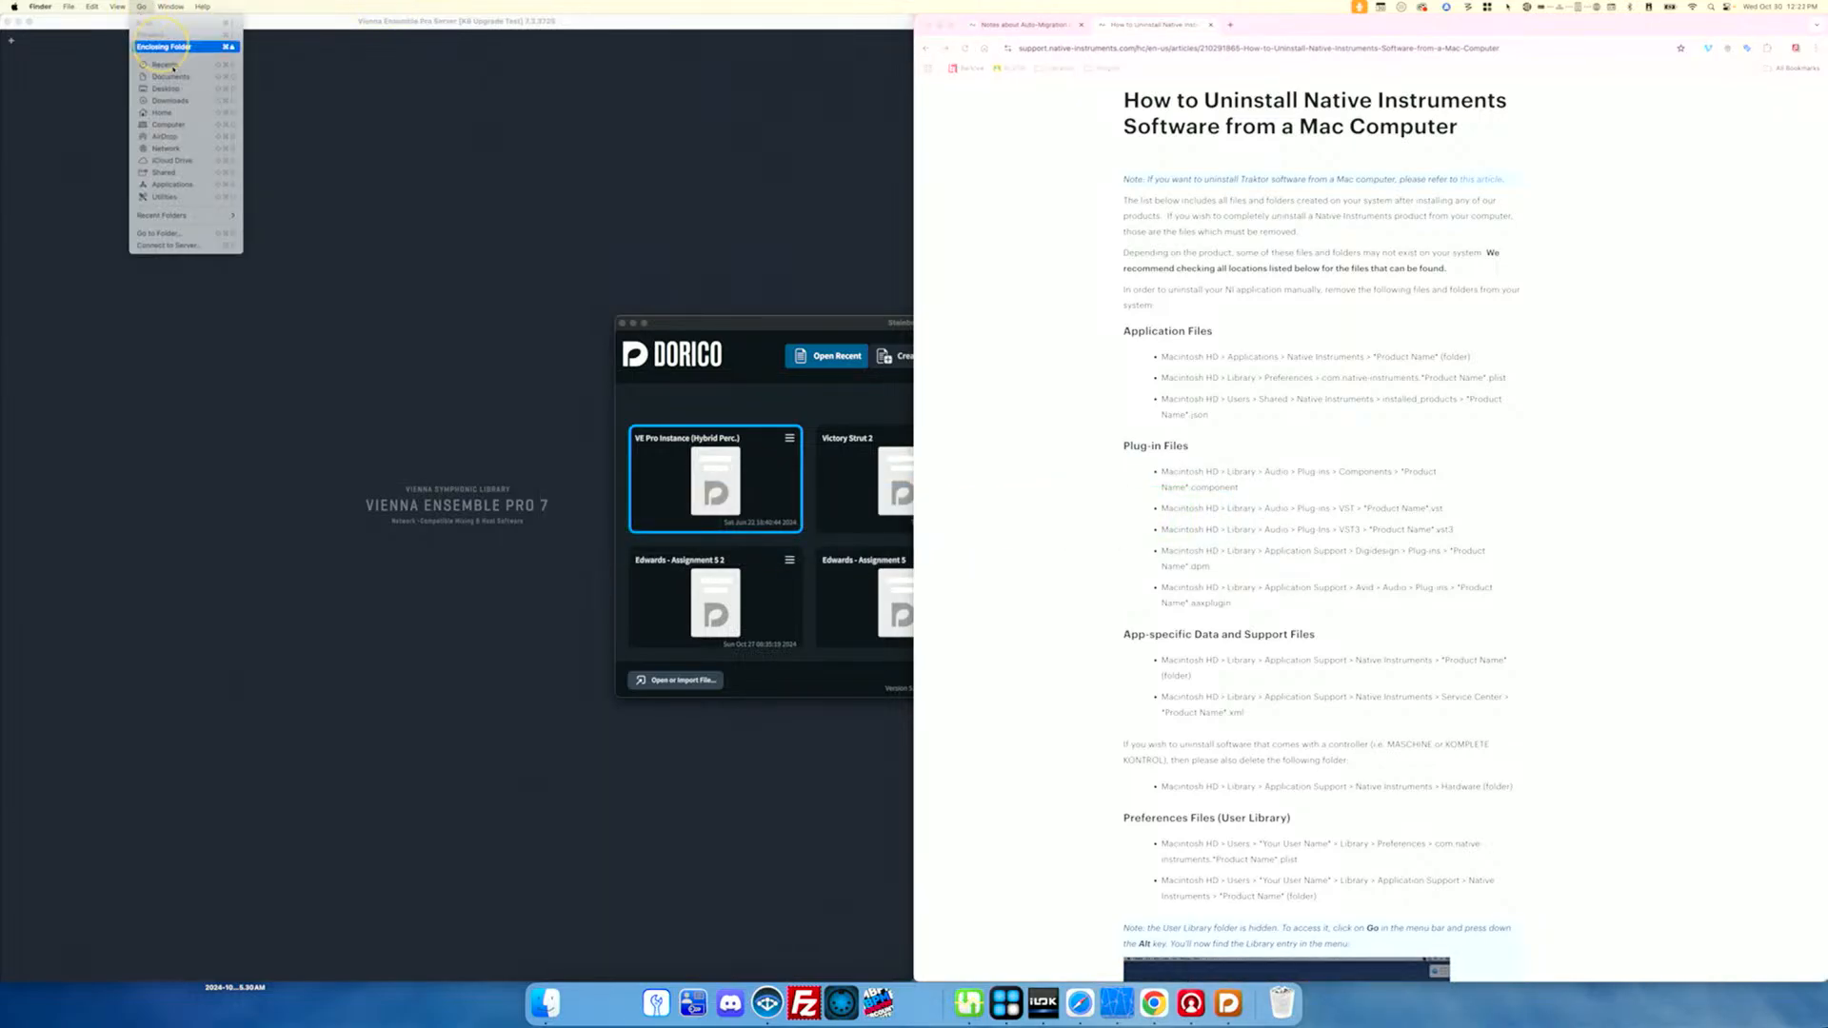
click(196, 233)
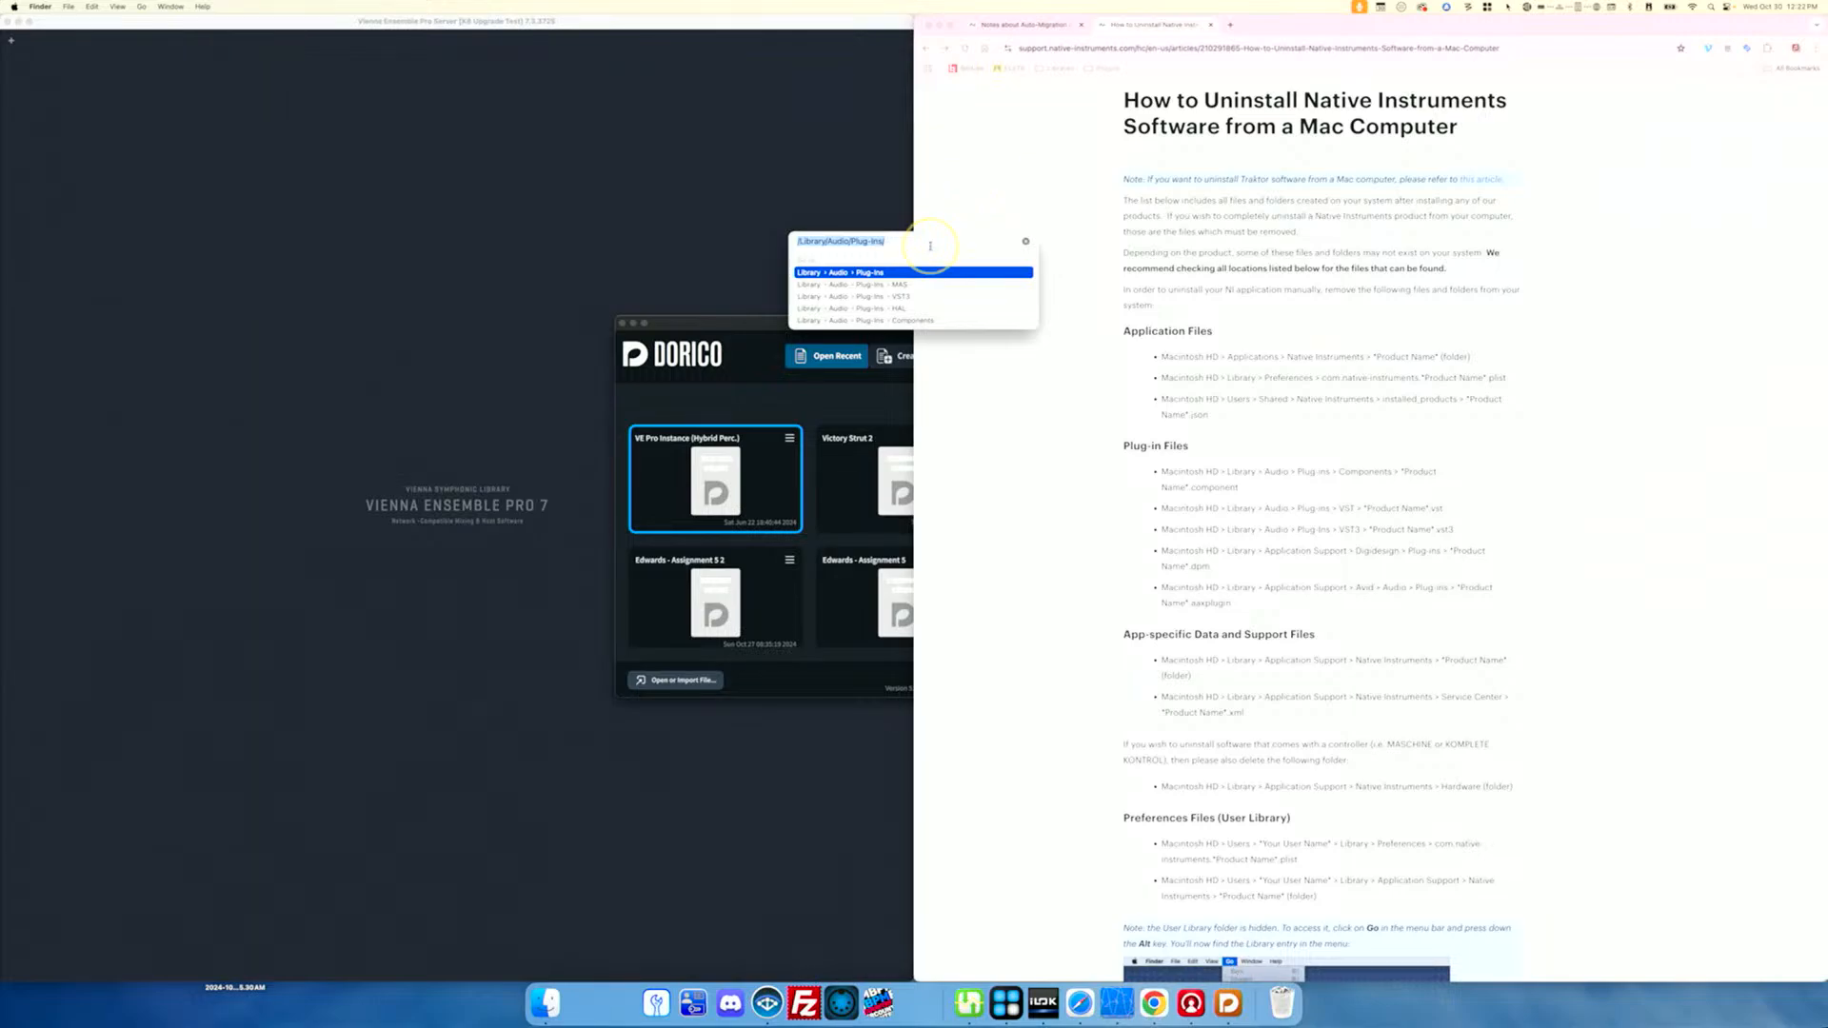
text(/appl)
key(Tab)
text(Native)
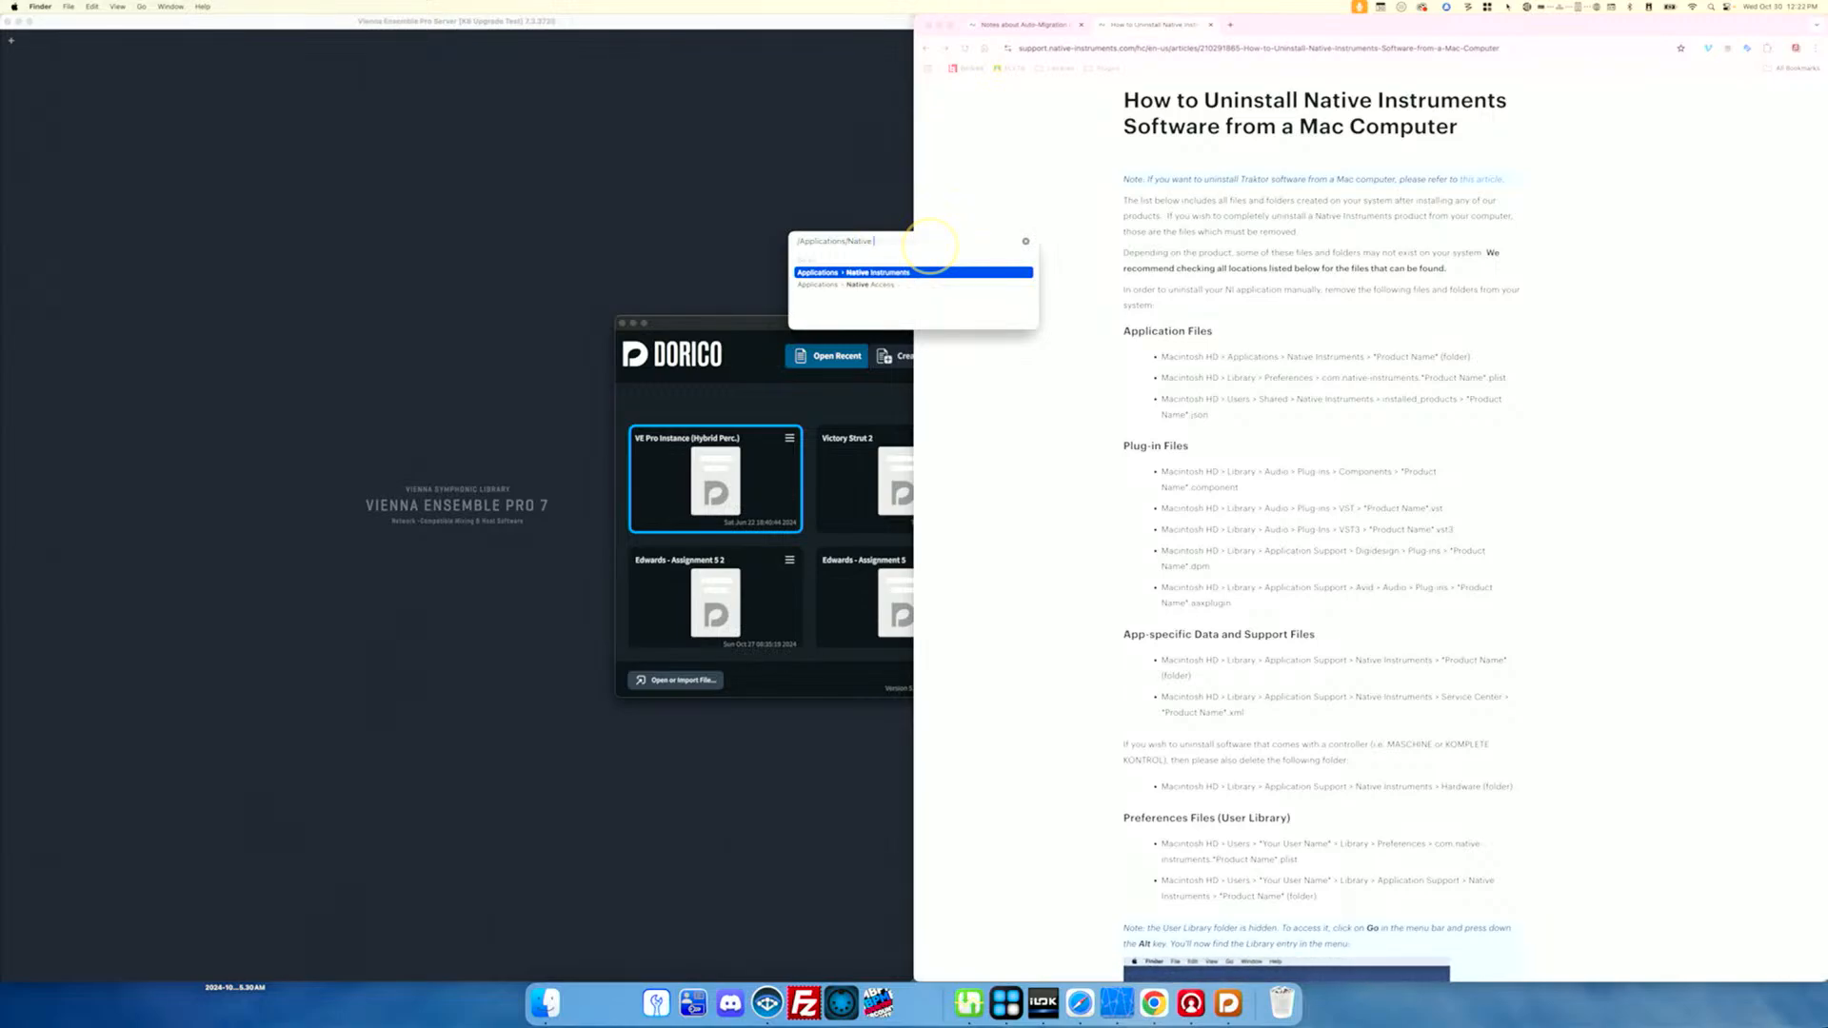
key(Tab)
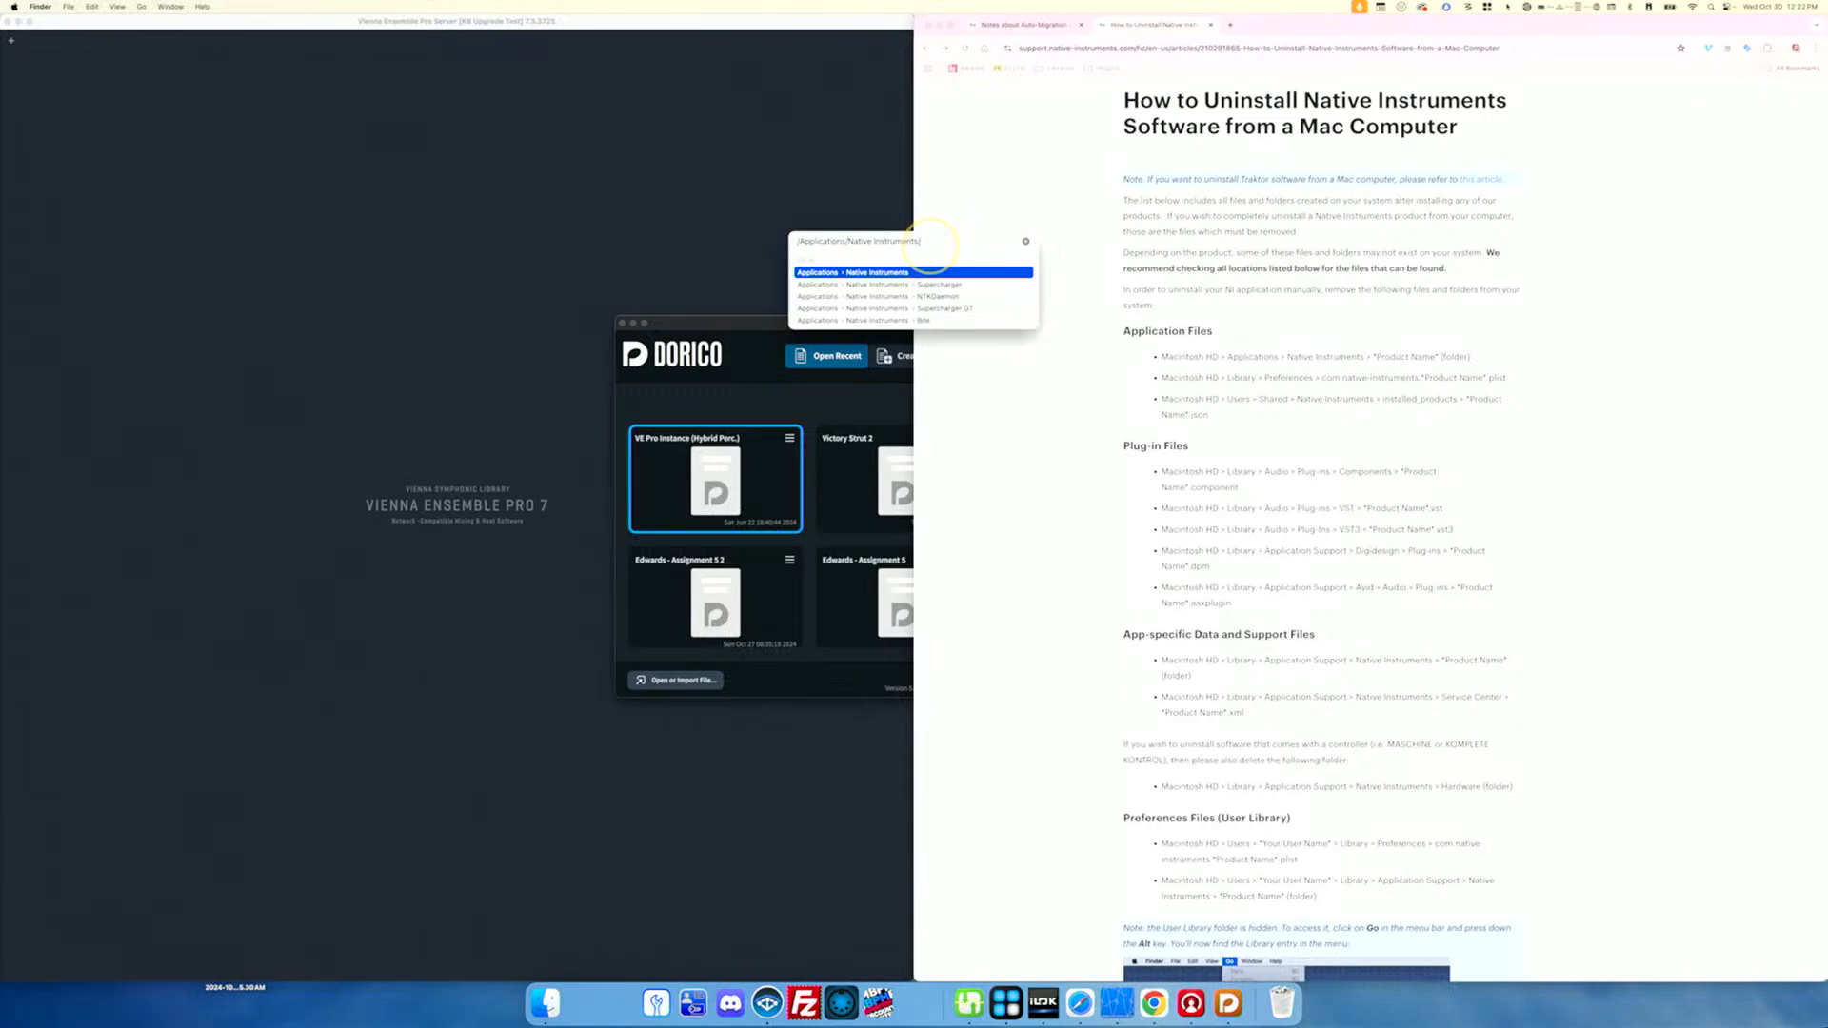
key(Return)
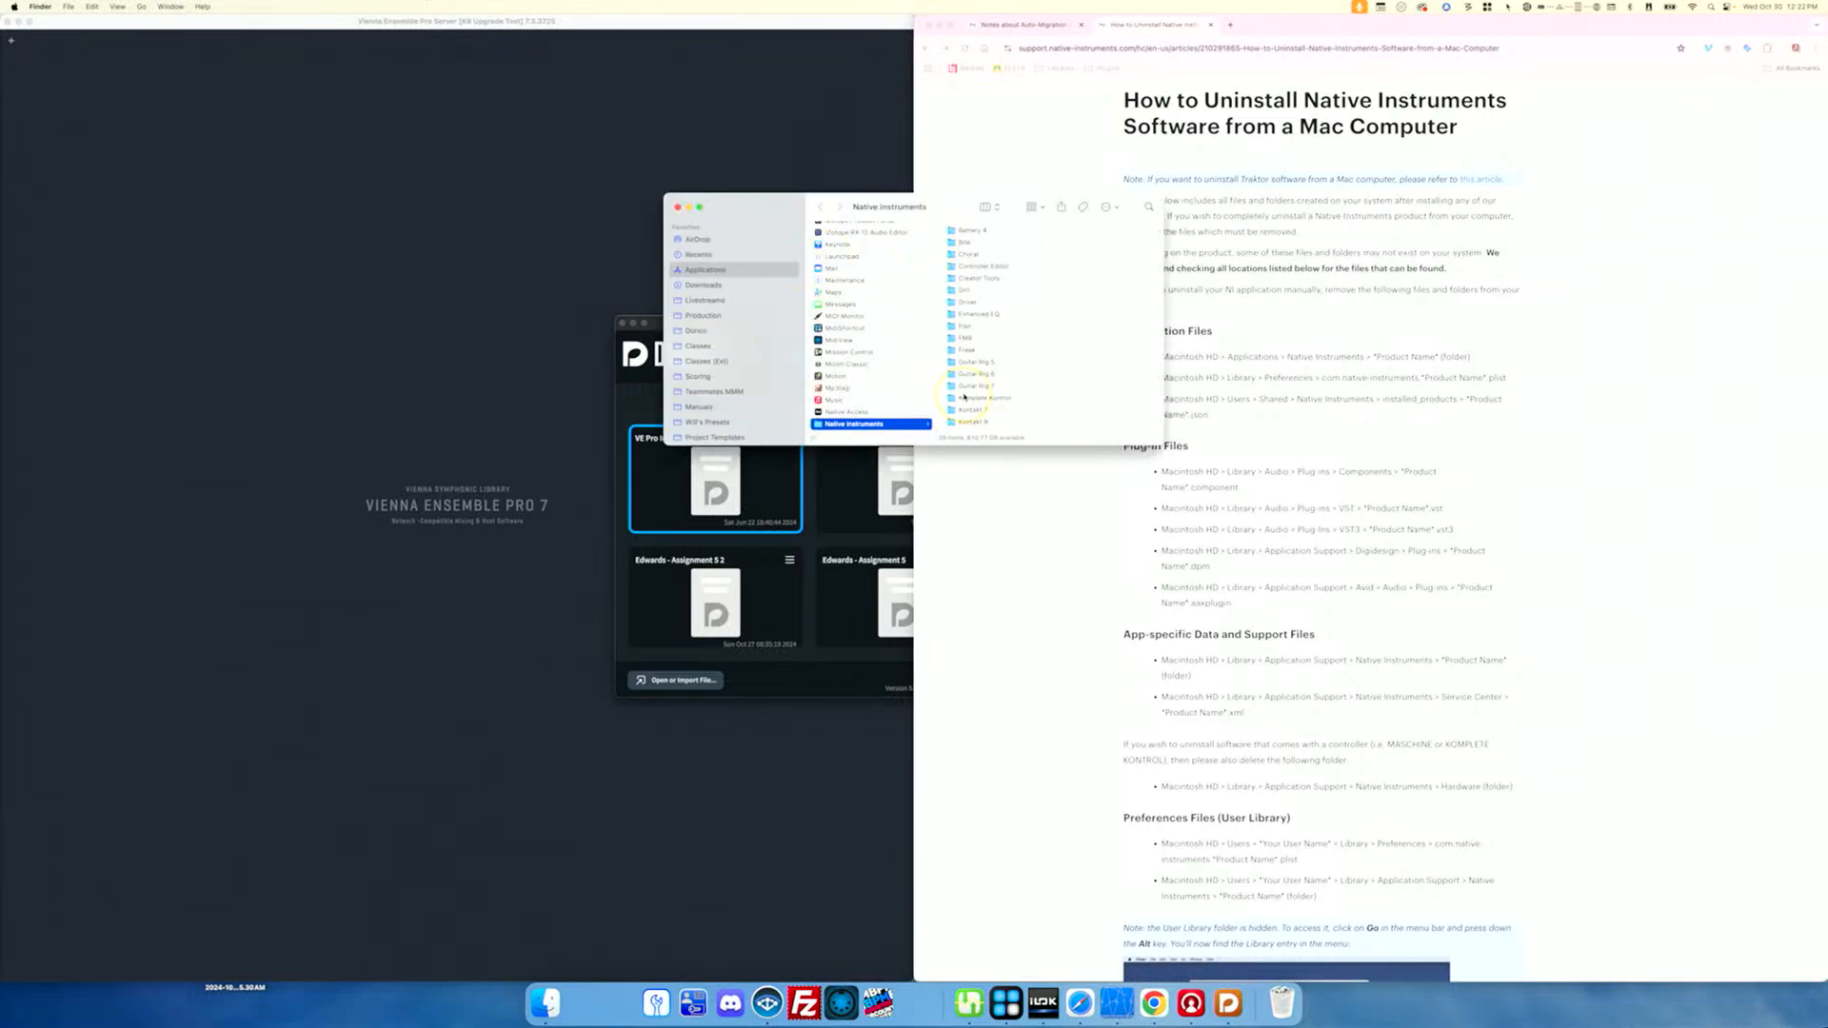
Step: Select the Kontakt 7 folder inside the Native Instruments applications folder and open its file options
drag(965, 212, 845, 226)
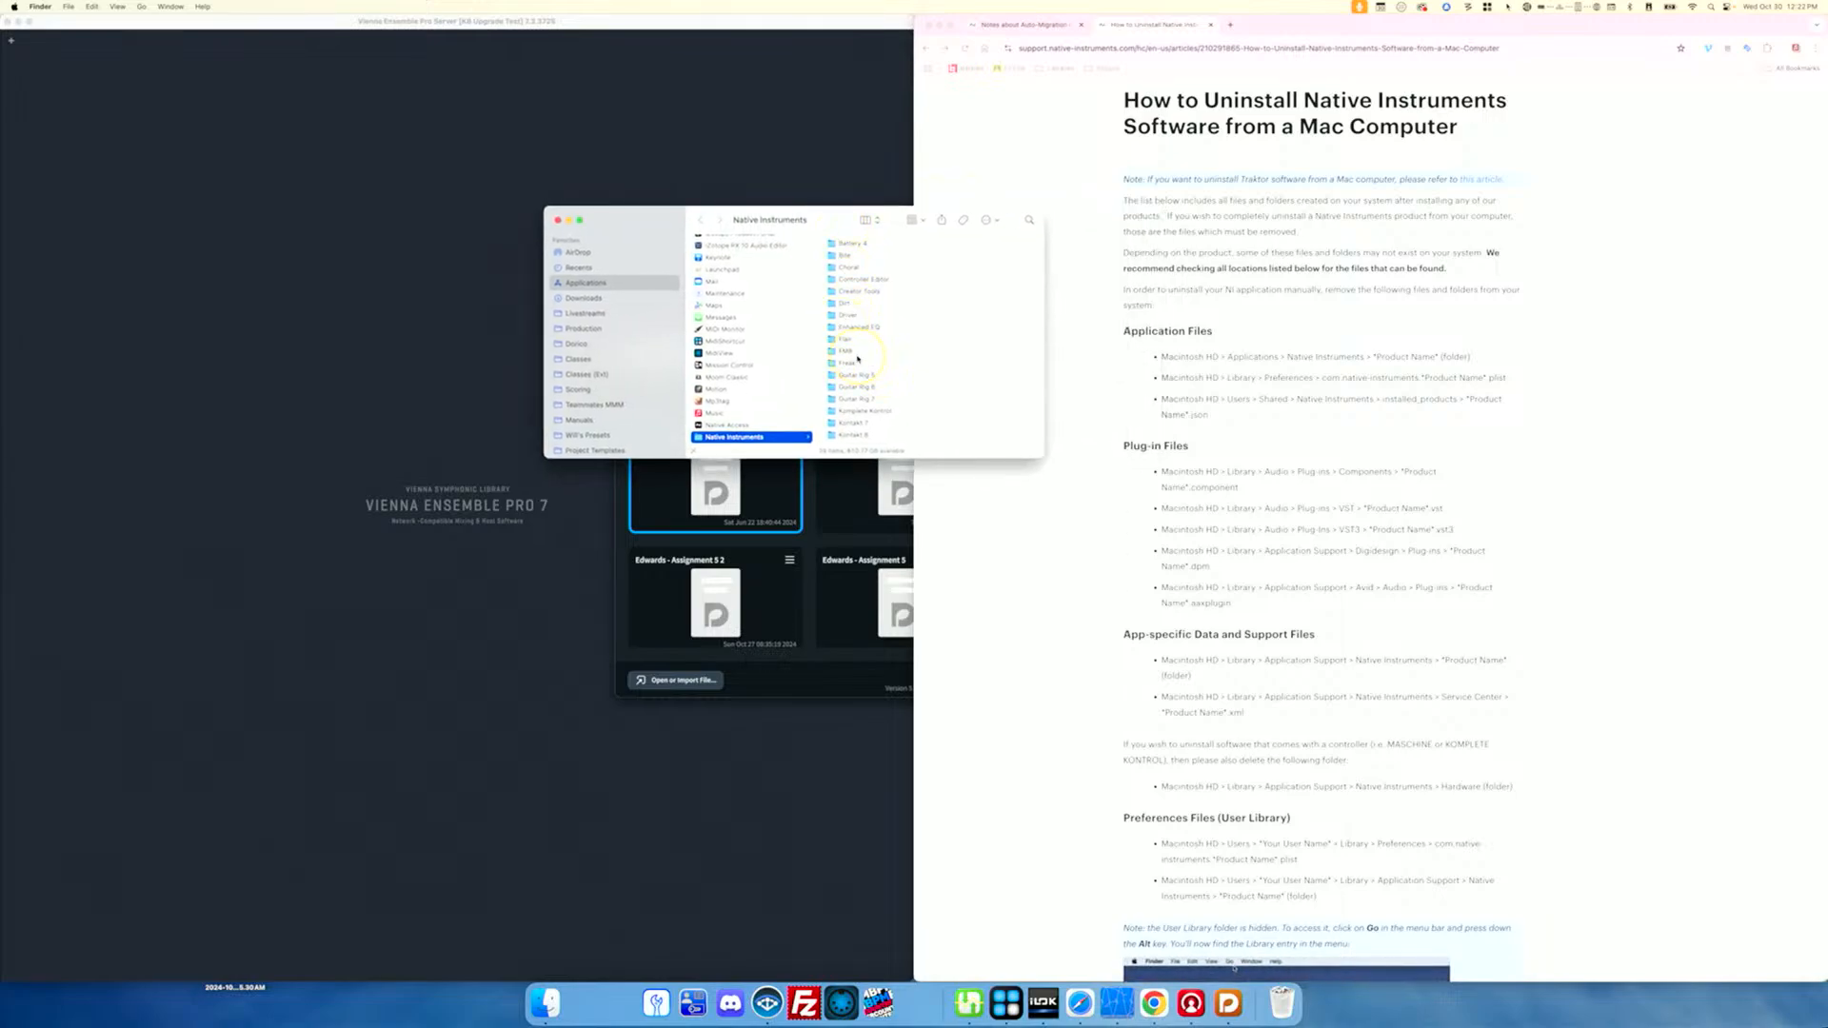
scroll(858, 359, down, 3)
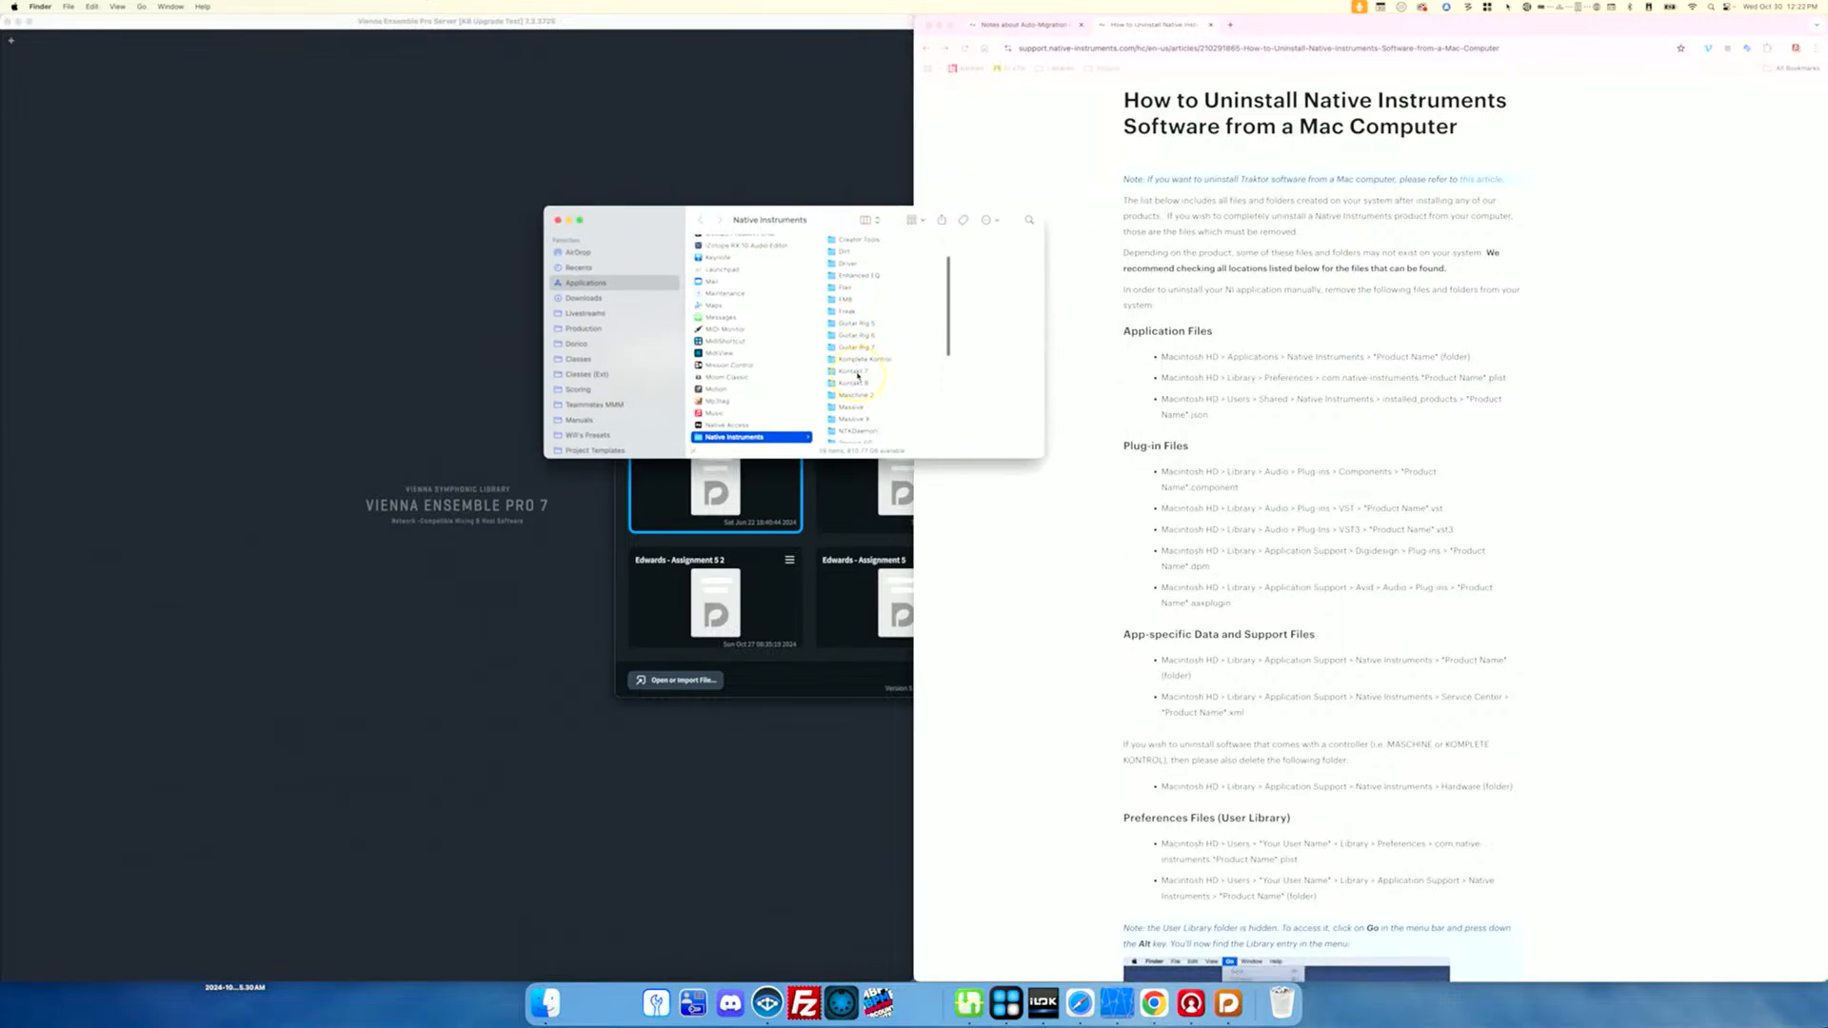
click(854, 371)
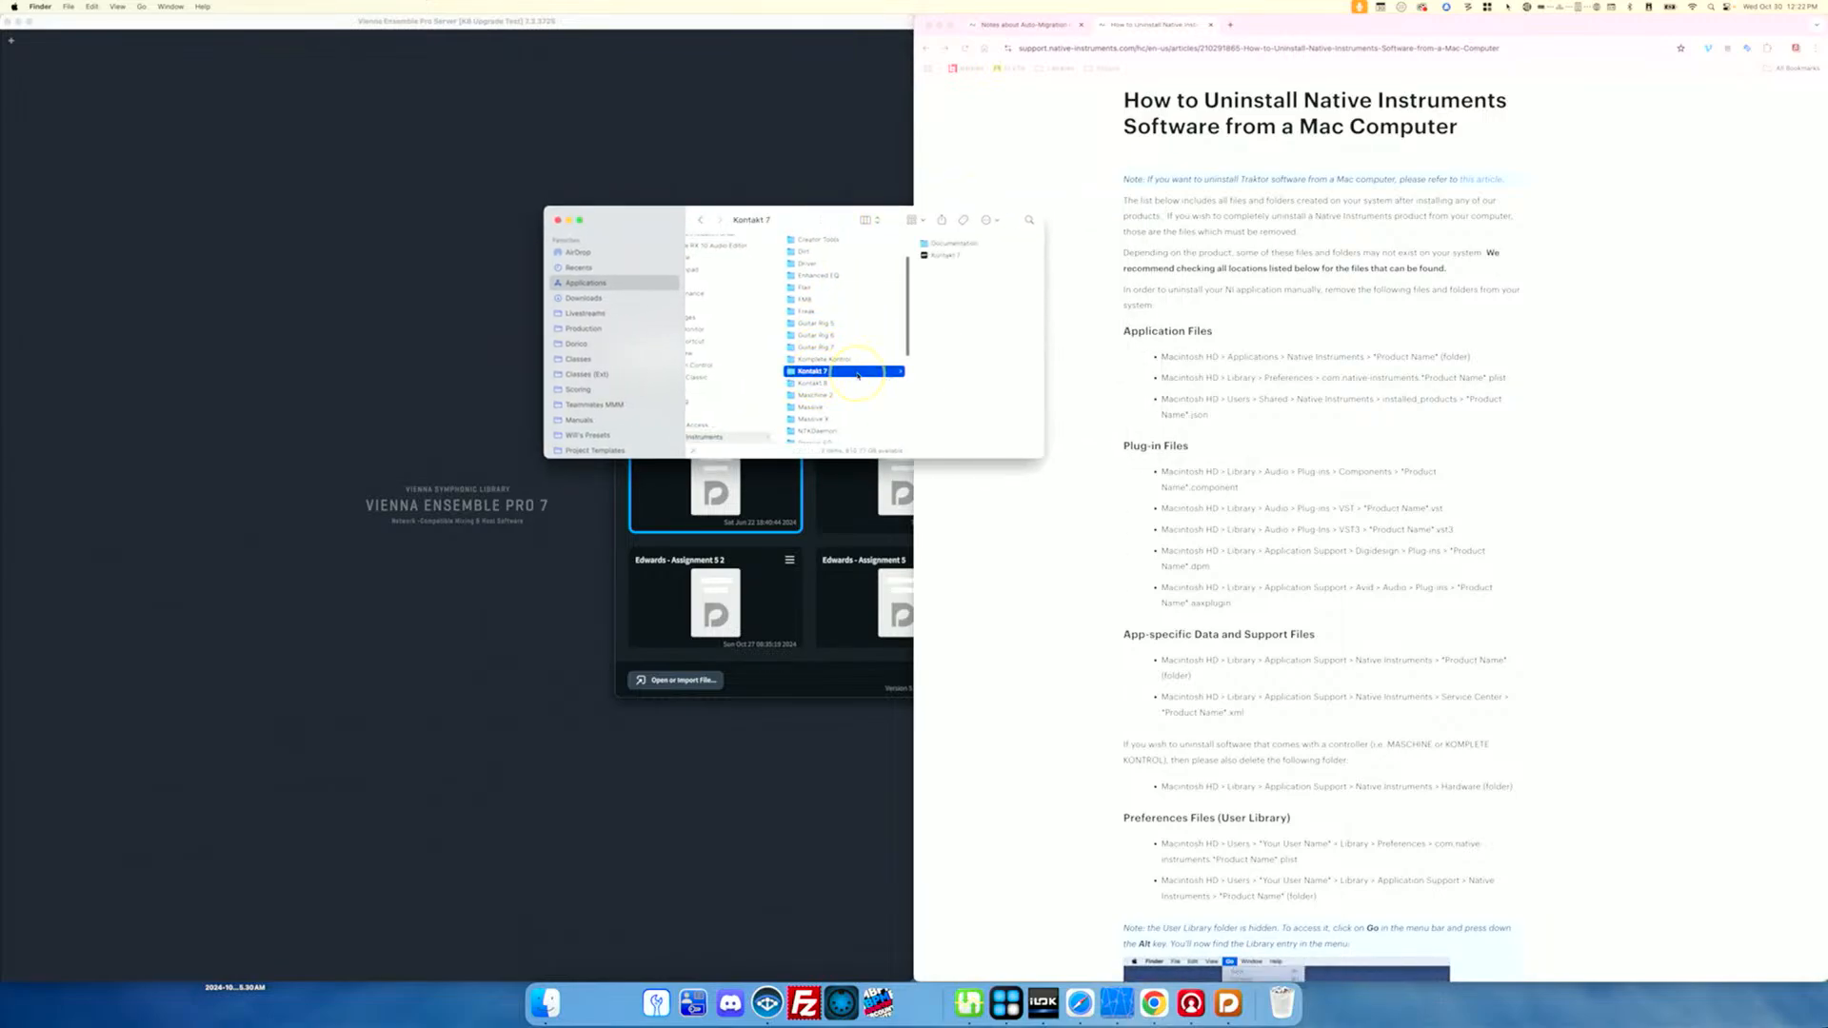
right_click(793, 372)
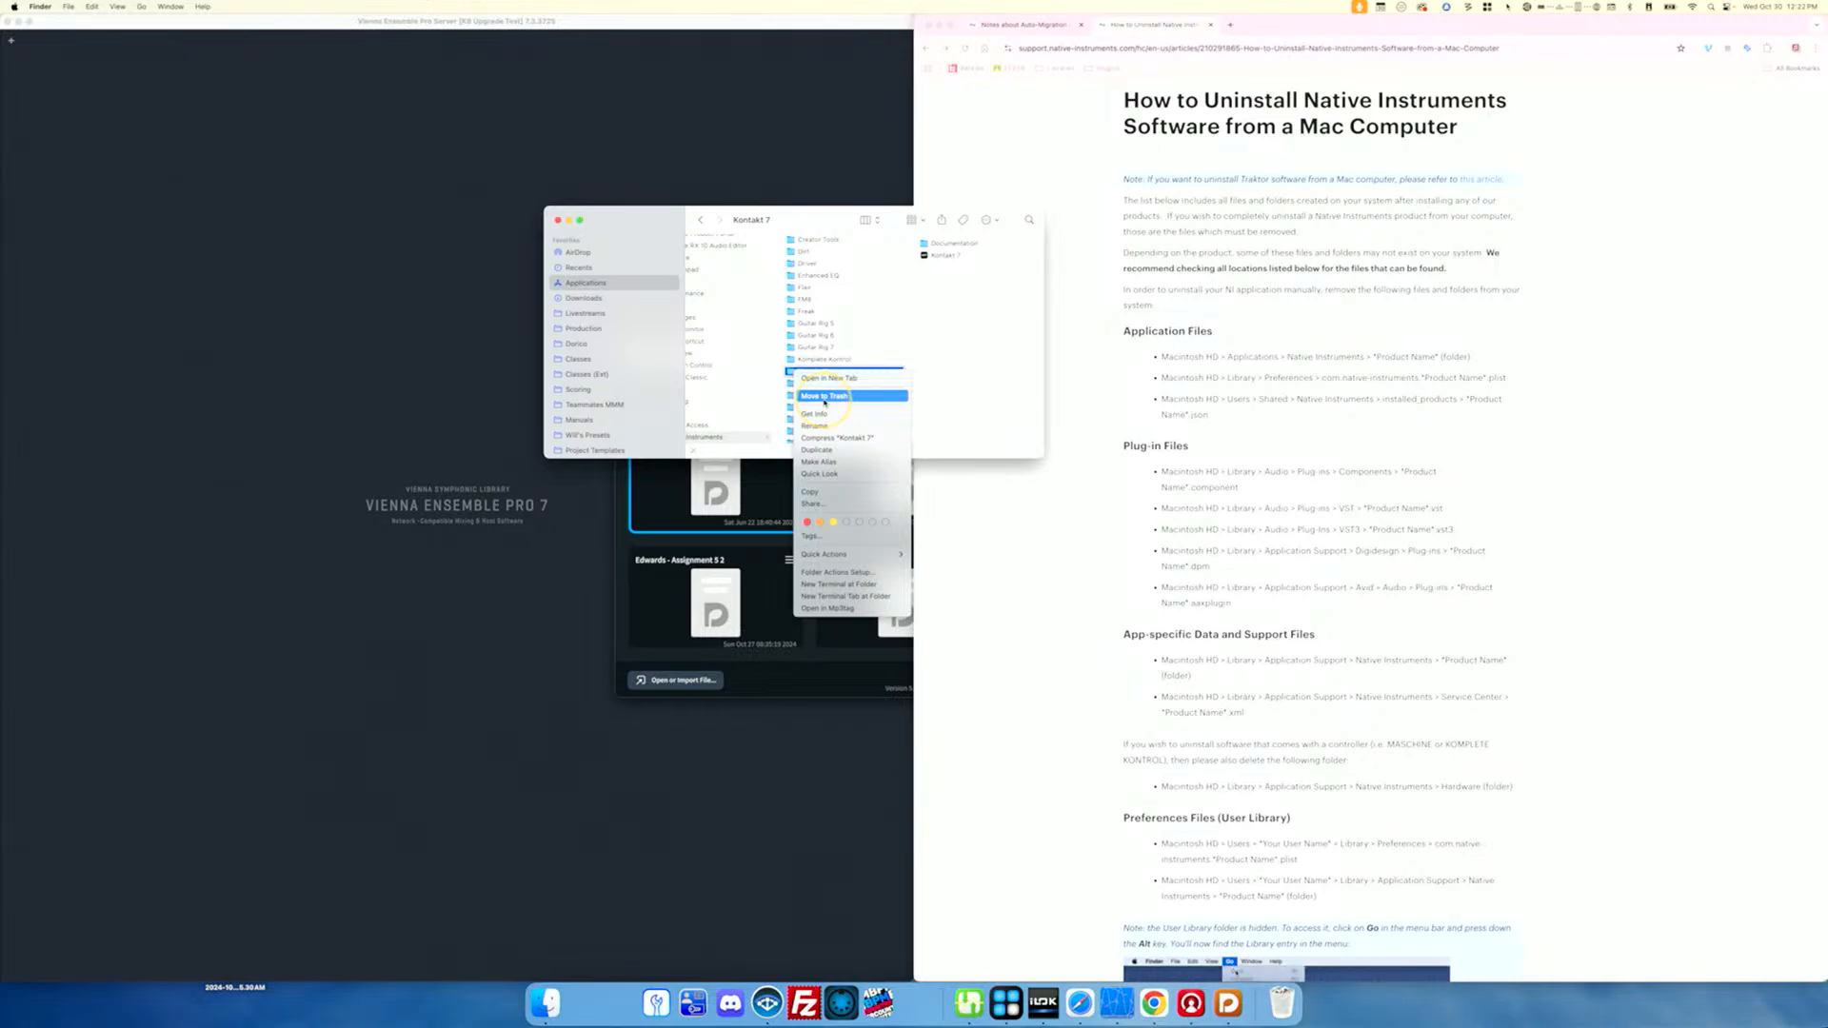
Step: Switch to Vienna Ensemble Pro and quit it before removing Kontakt 7
click(285, 57)
click(71, 6)
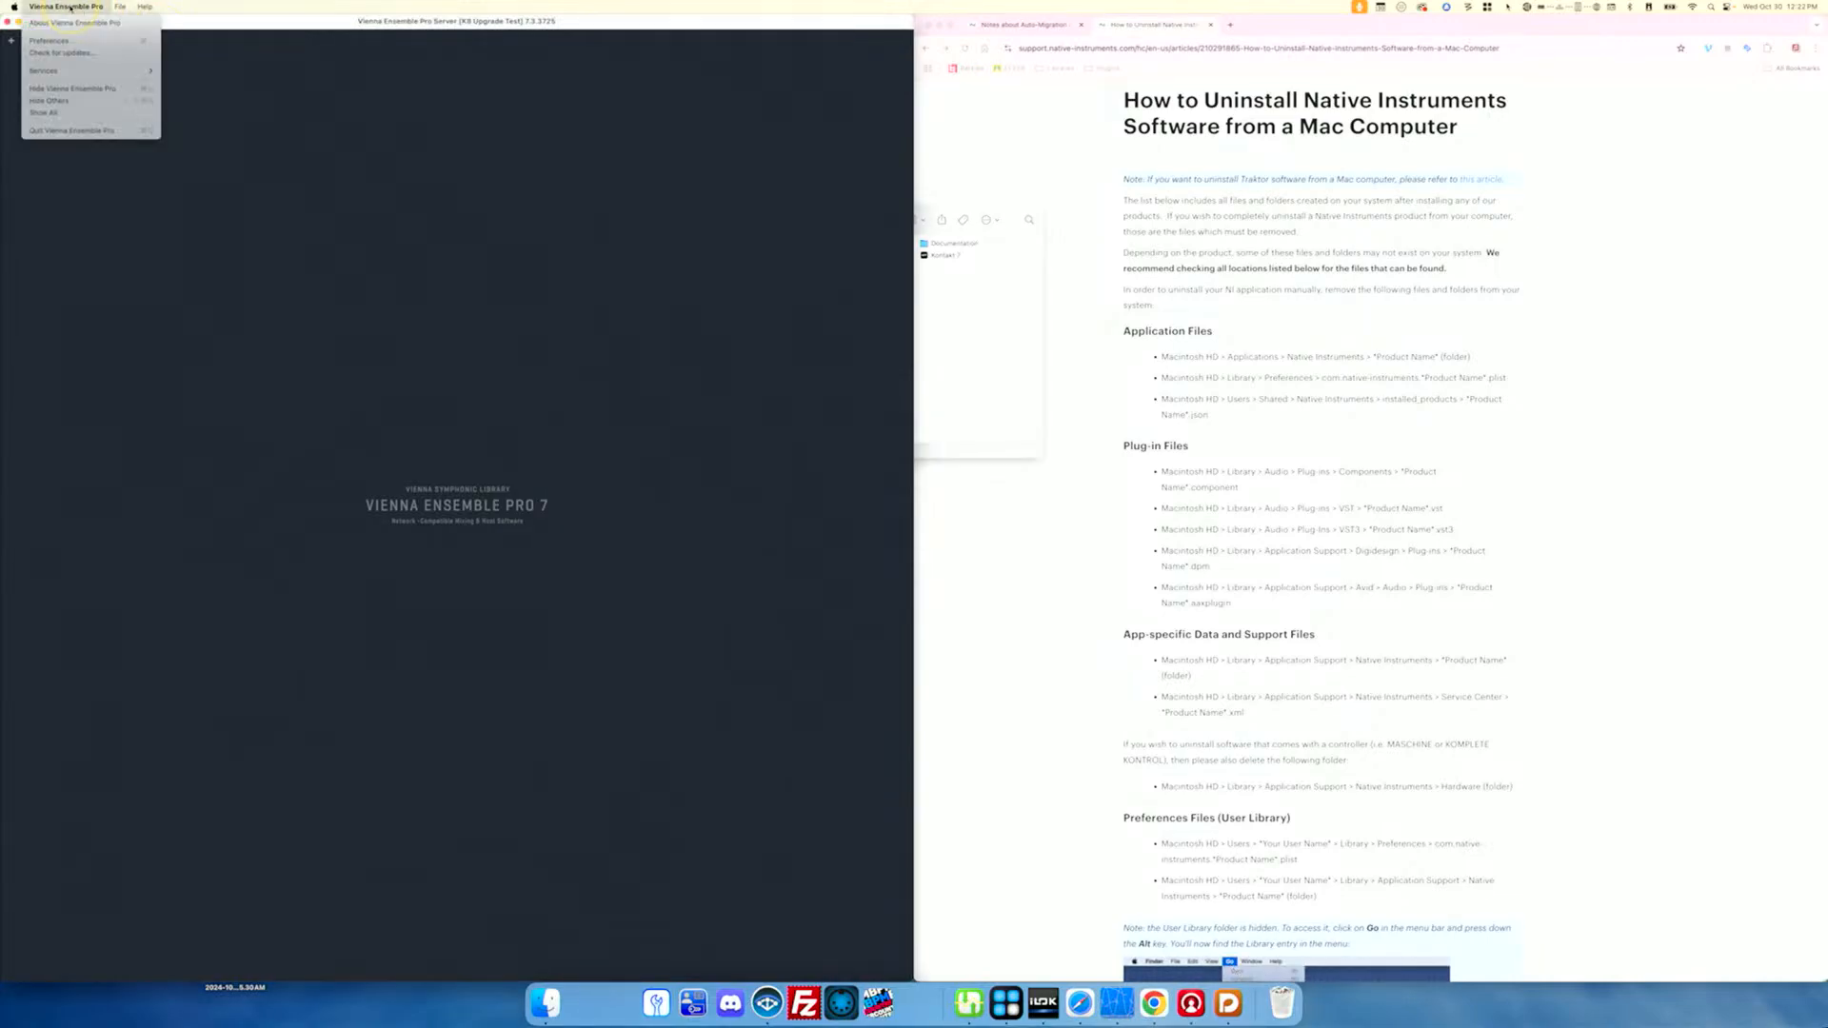
click(72, 131)
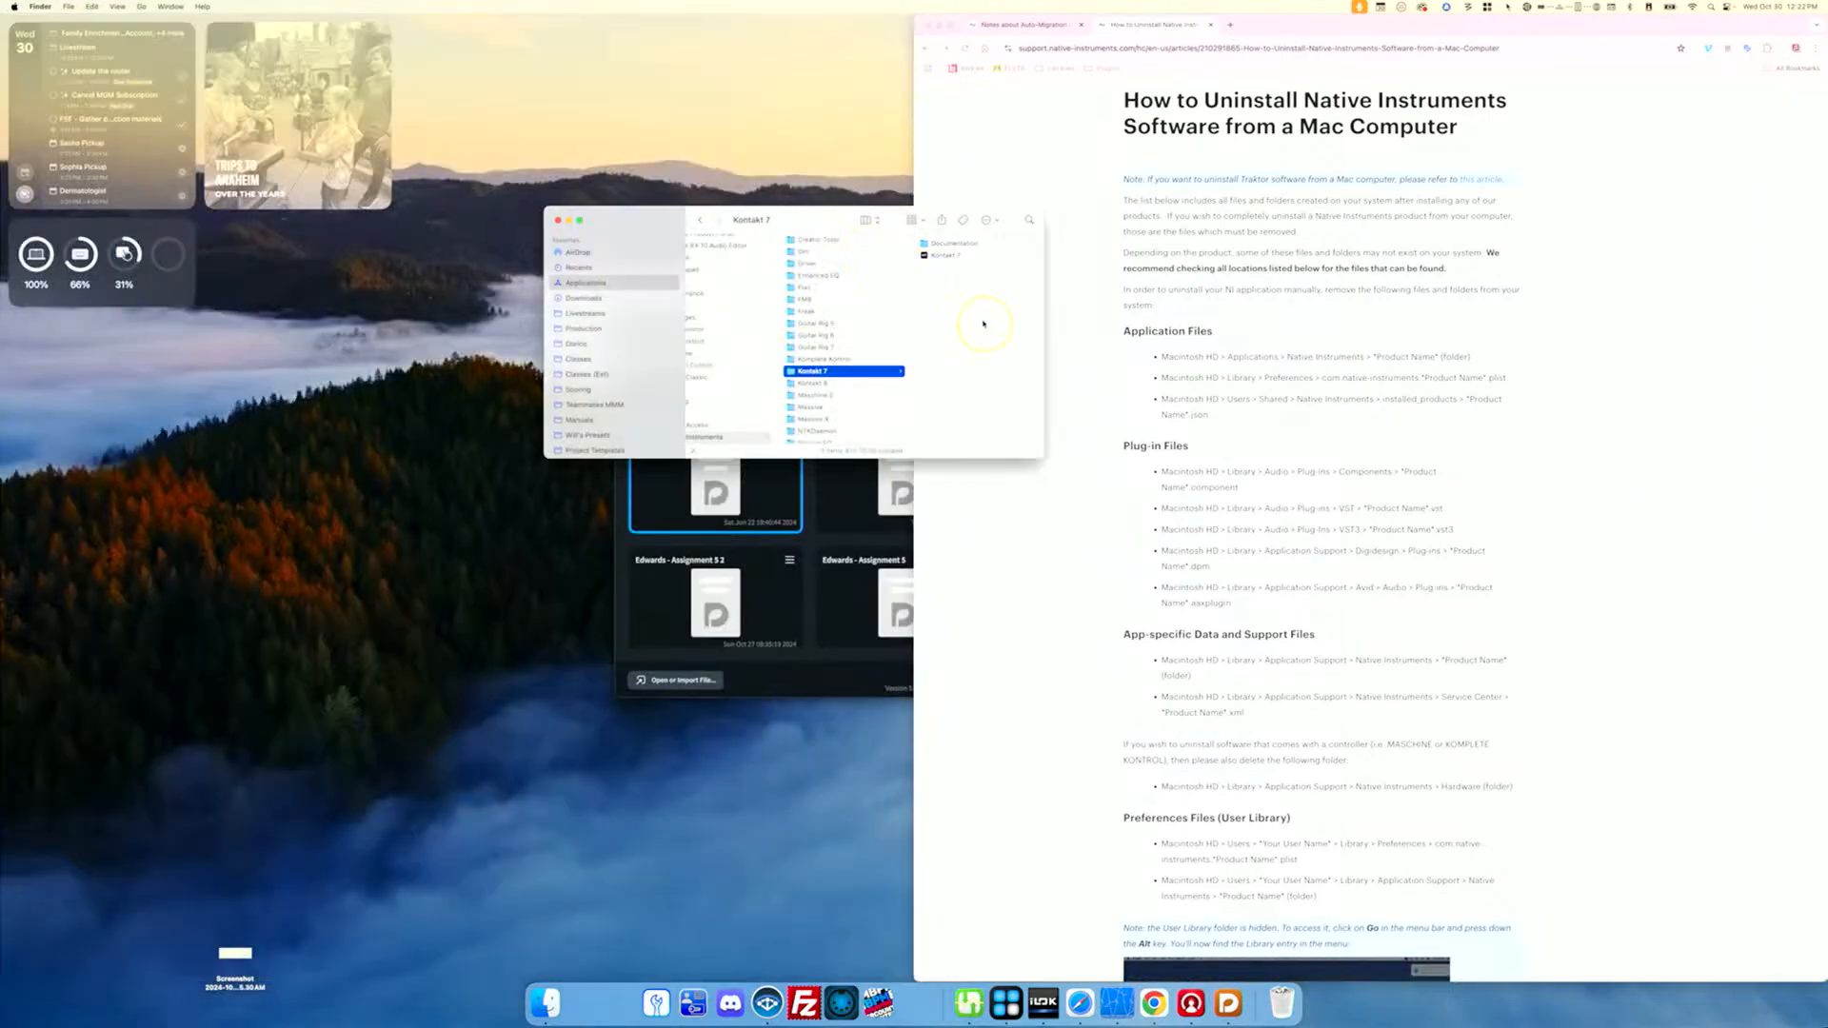
Step: Move the Kontakt 7 application folder to the Trash, entering the account password to authorize it
right_click(791, 373)
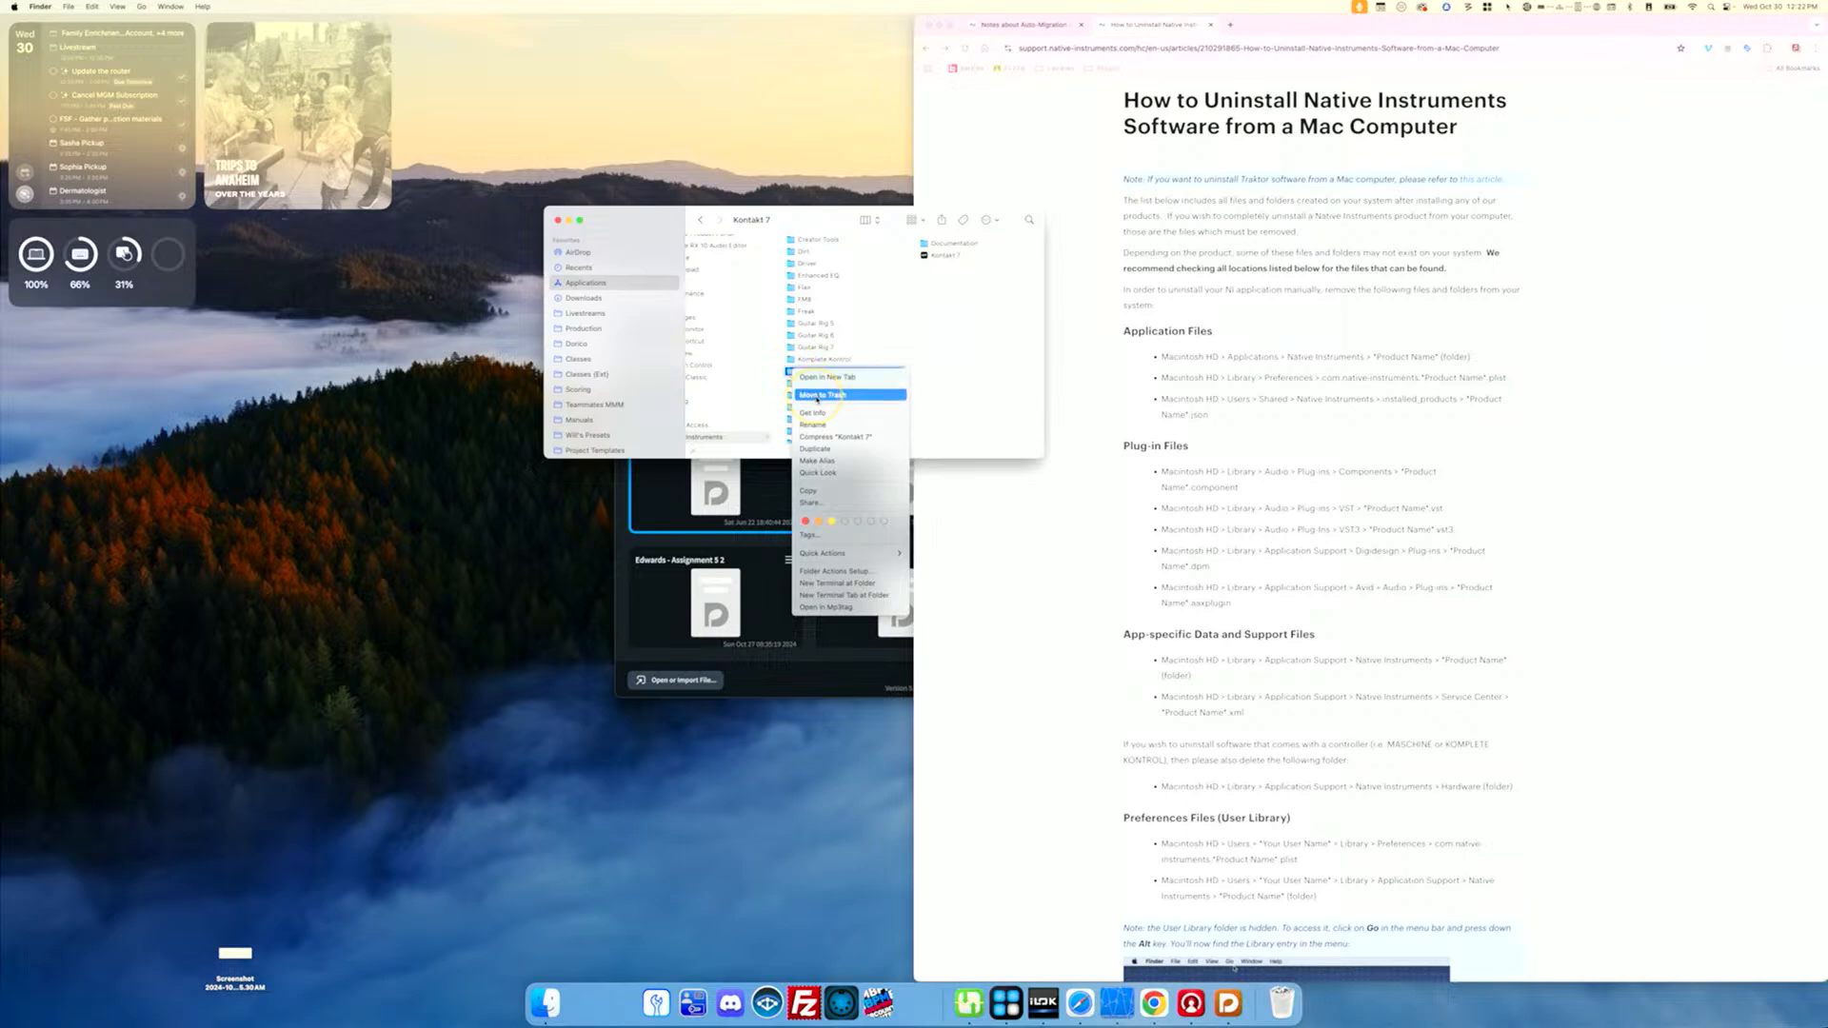
click(819, 395)
click(929, 342)
text(••••••)
key(Return)
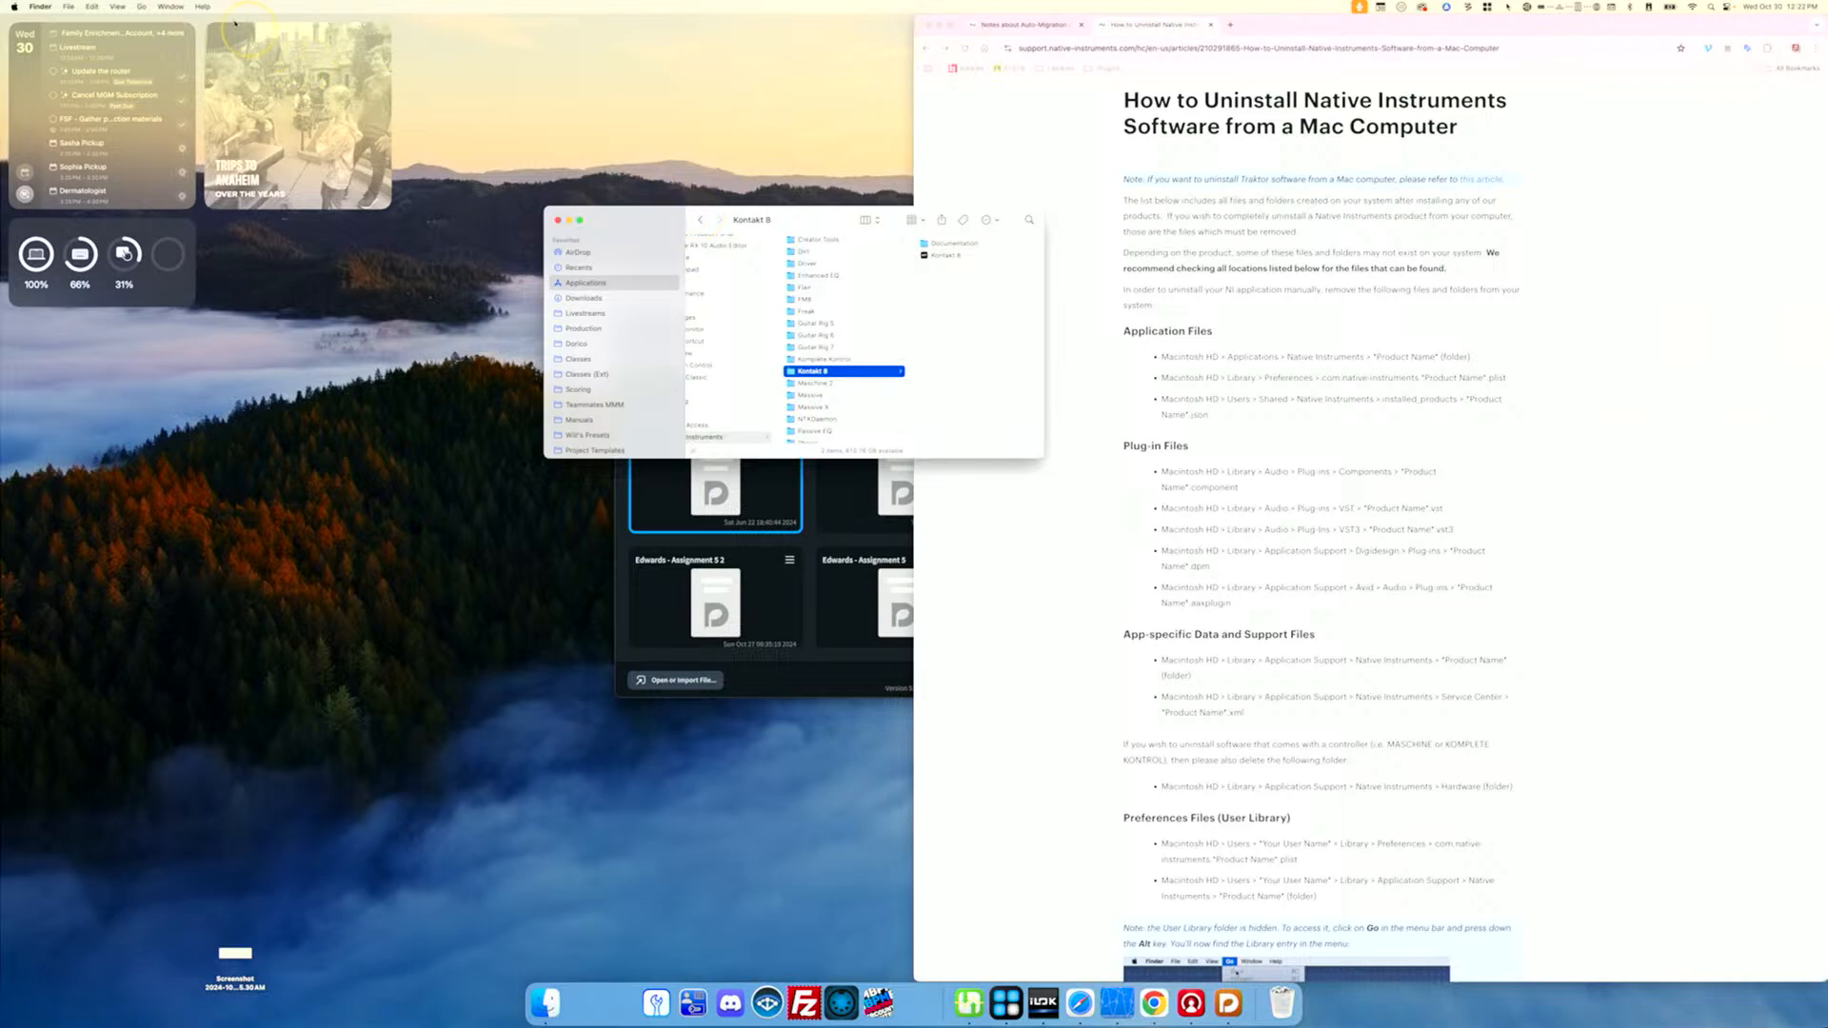
Step: Go to the folder /Library/Preferences/ in Finder
click(147, 6)
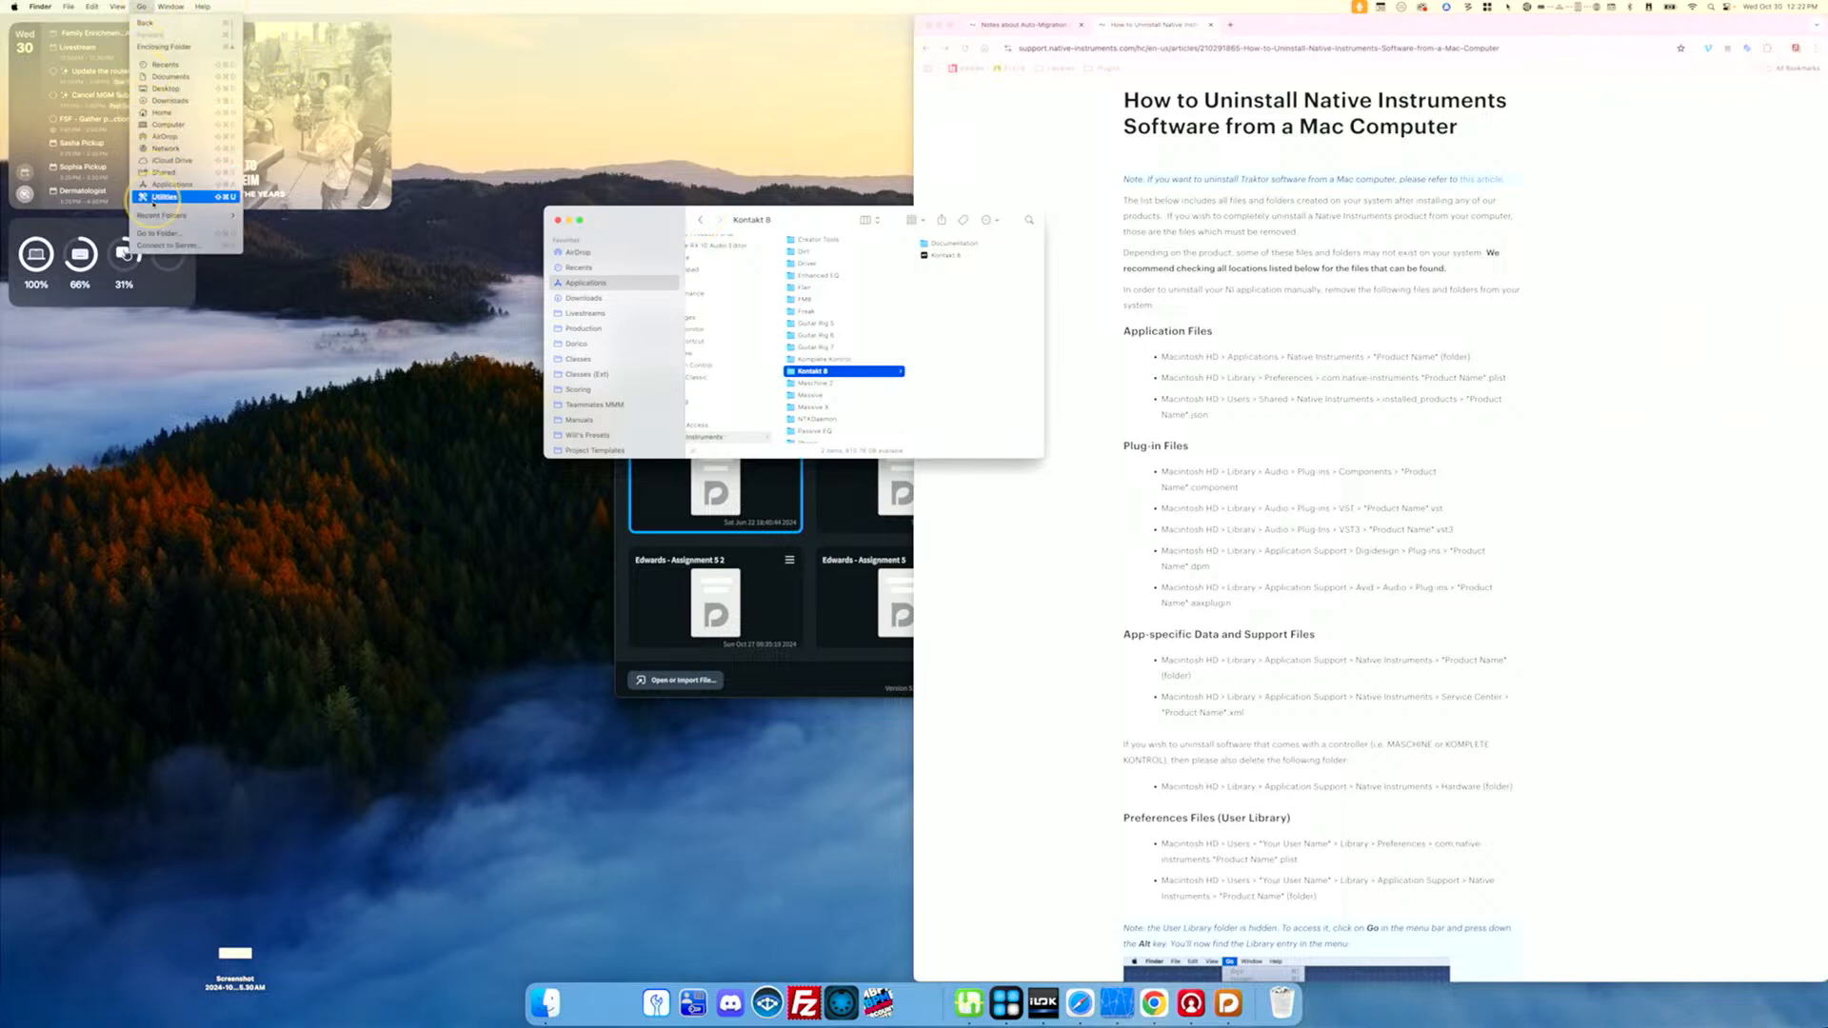
click(153, 233)
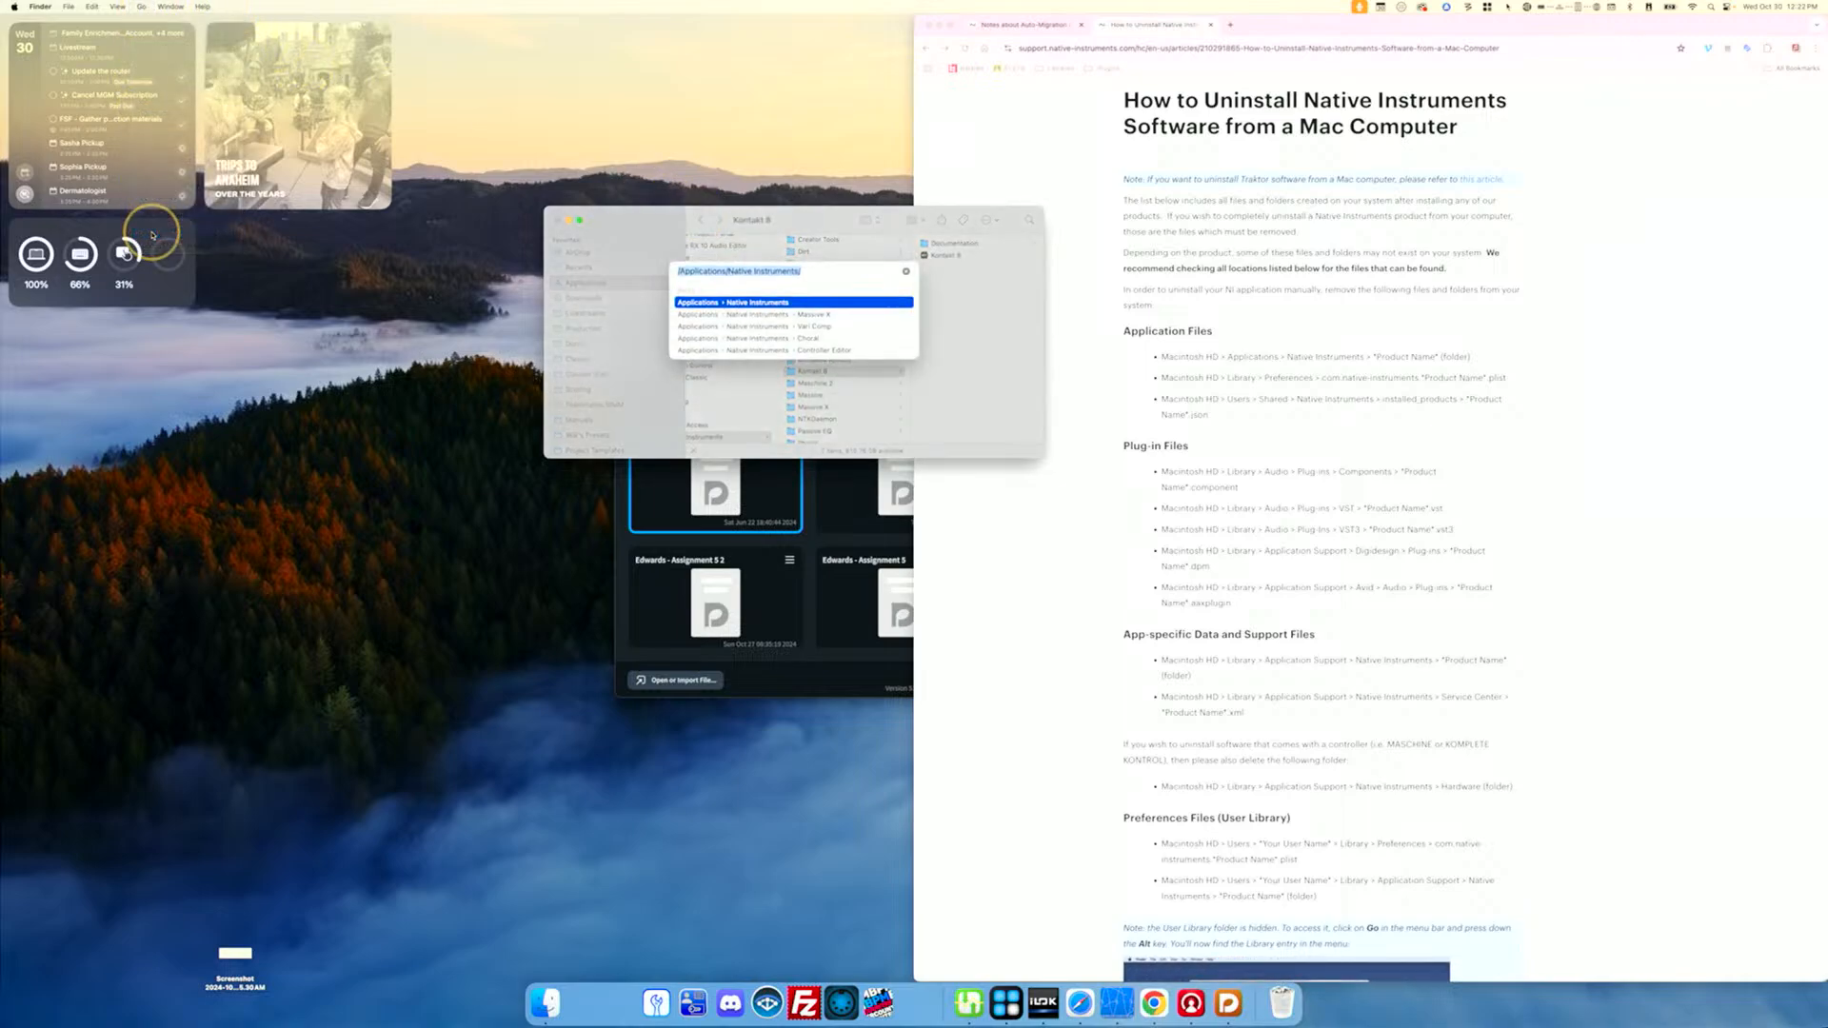
key(BackSpace)
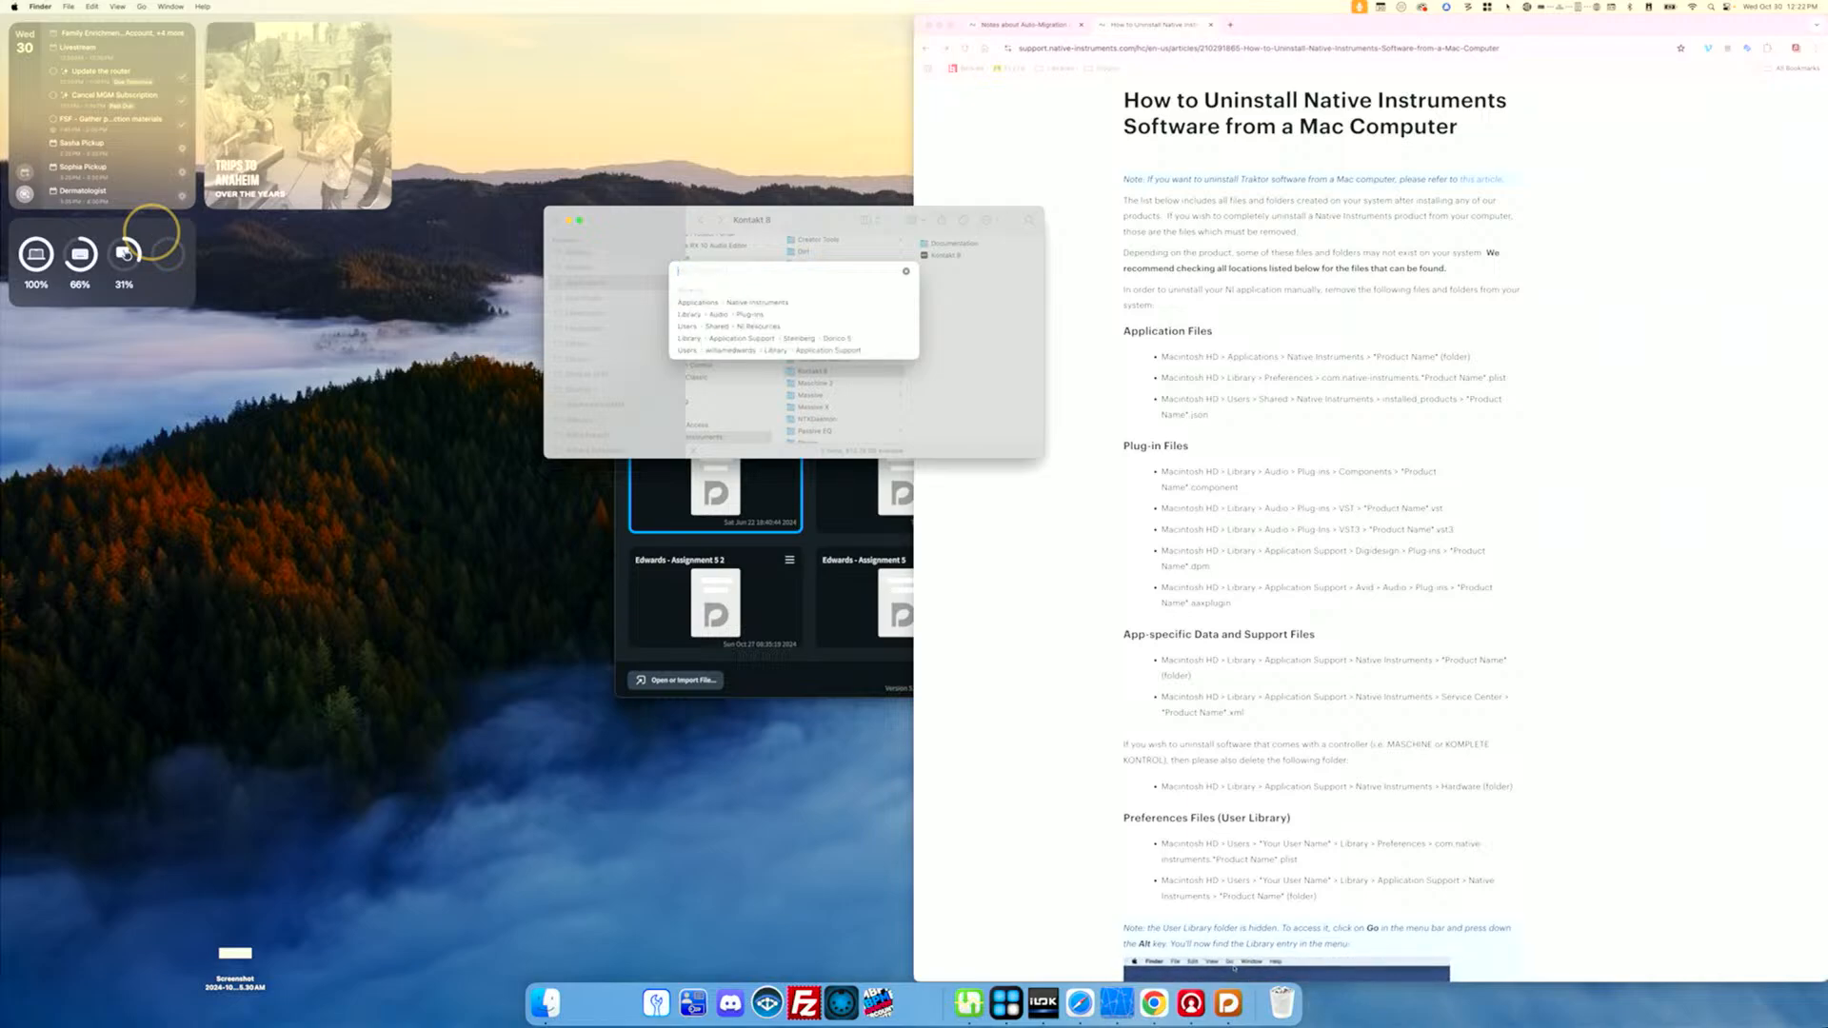
text(/)
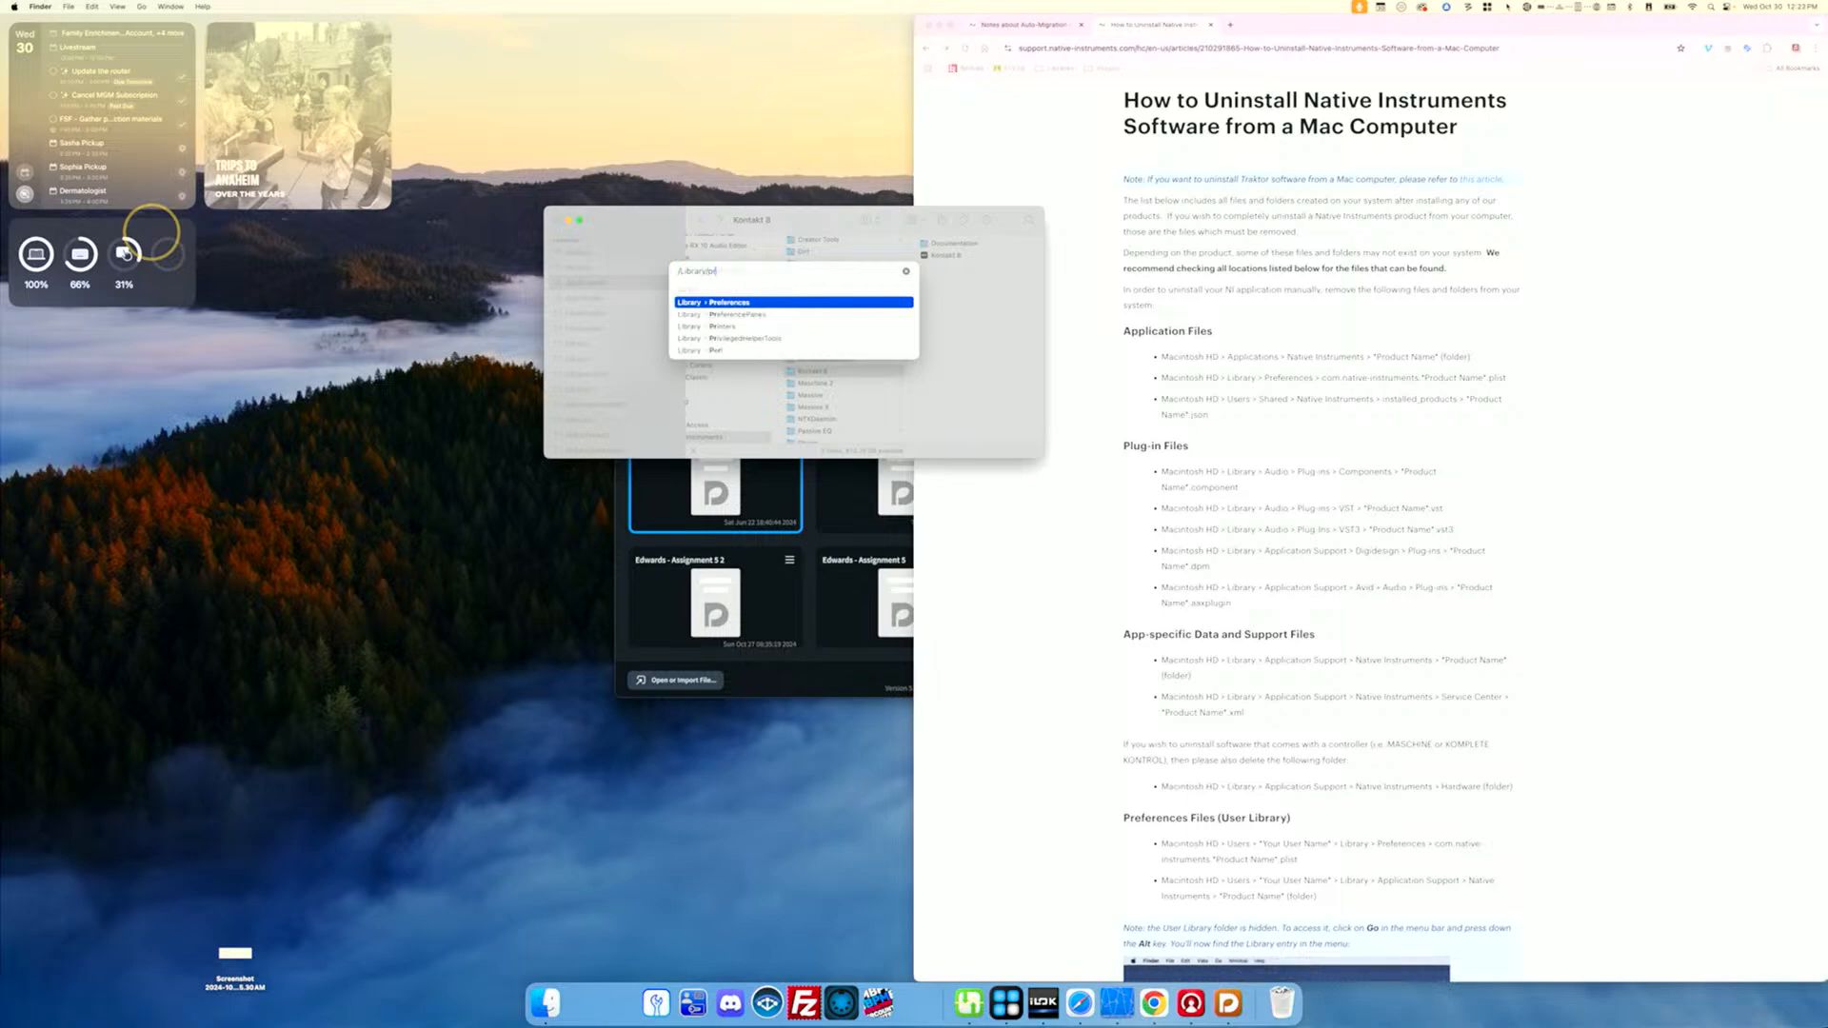
text(Library/Pr)
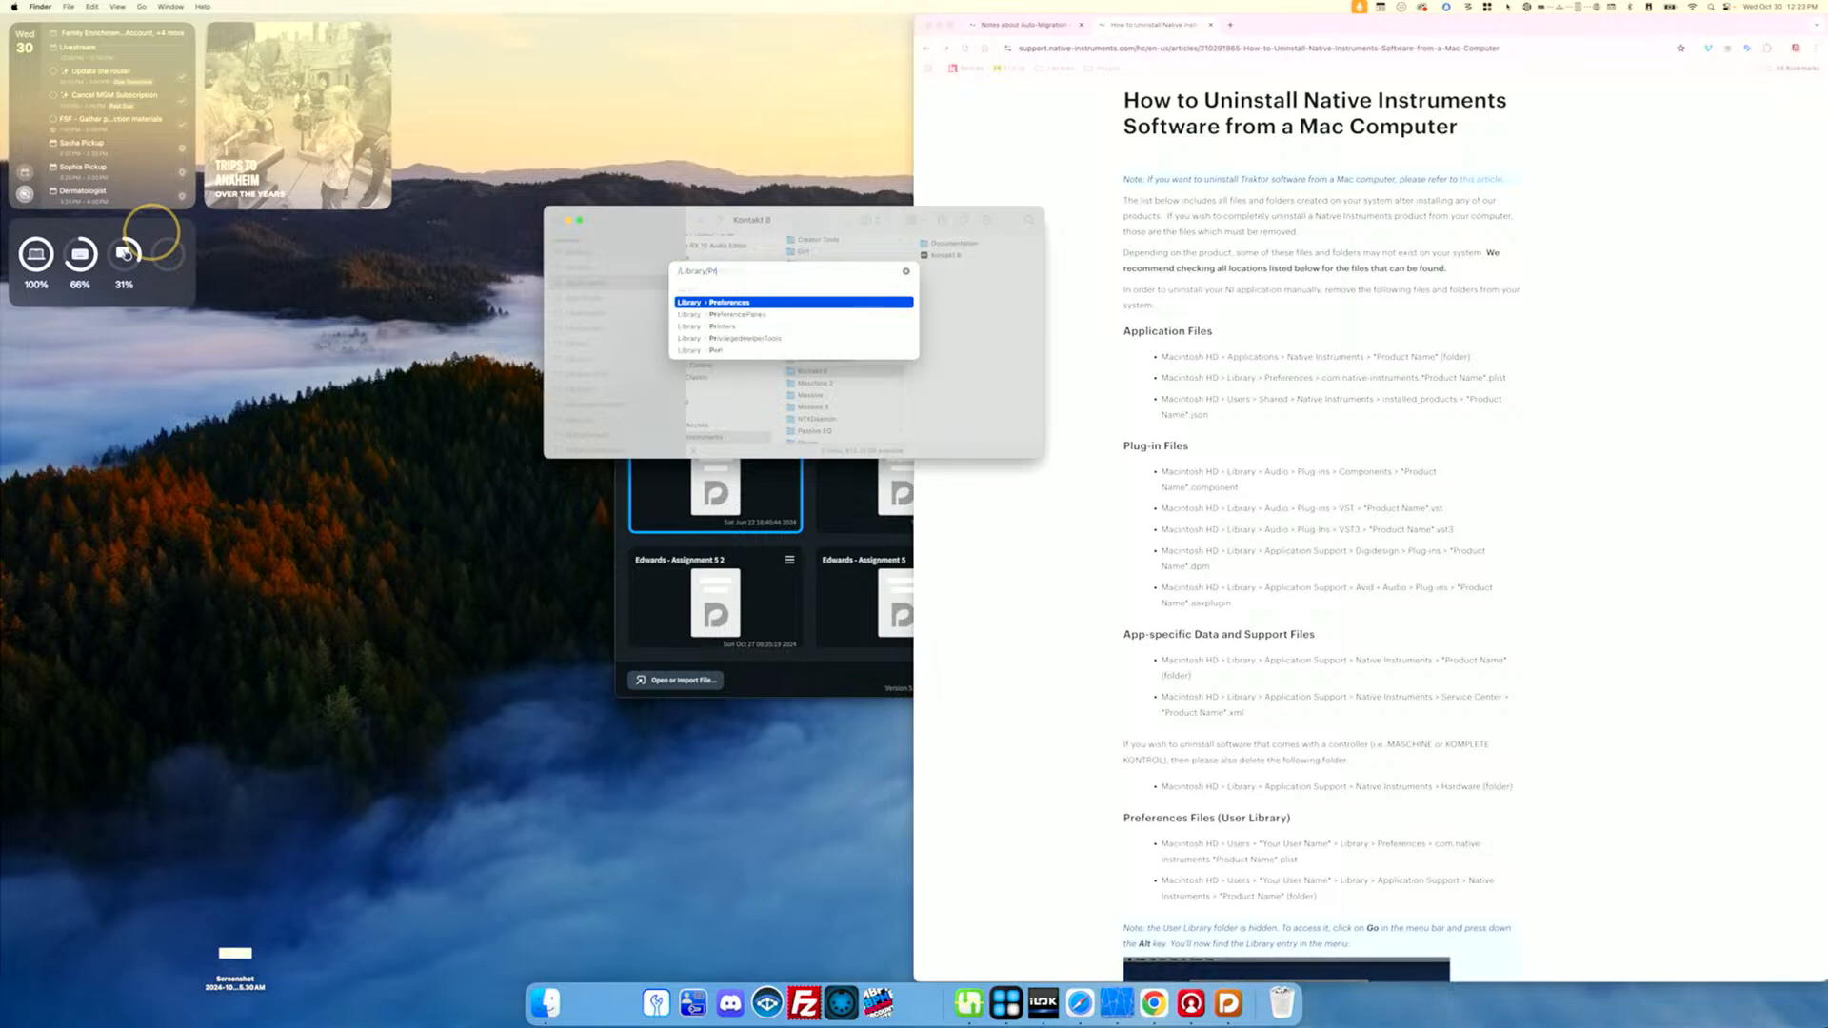
text(eferences/)
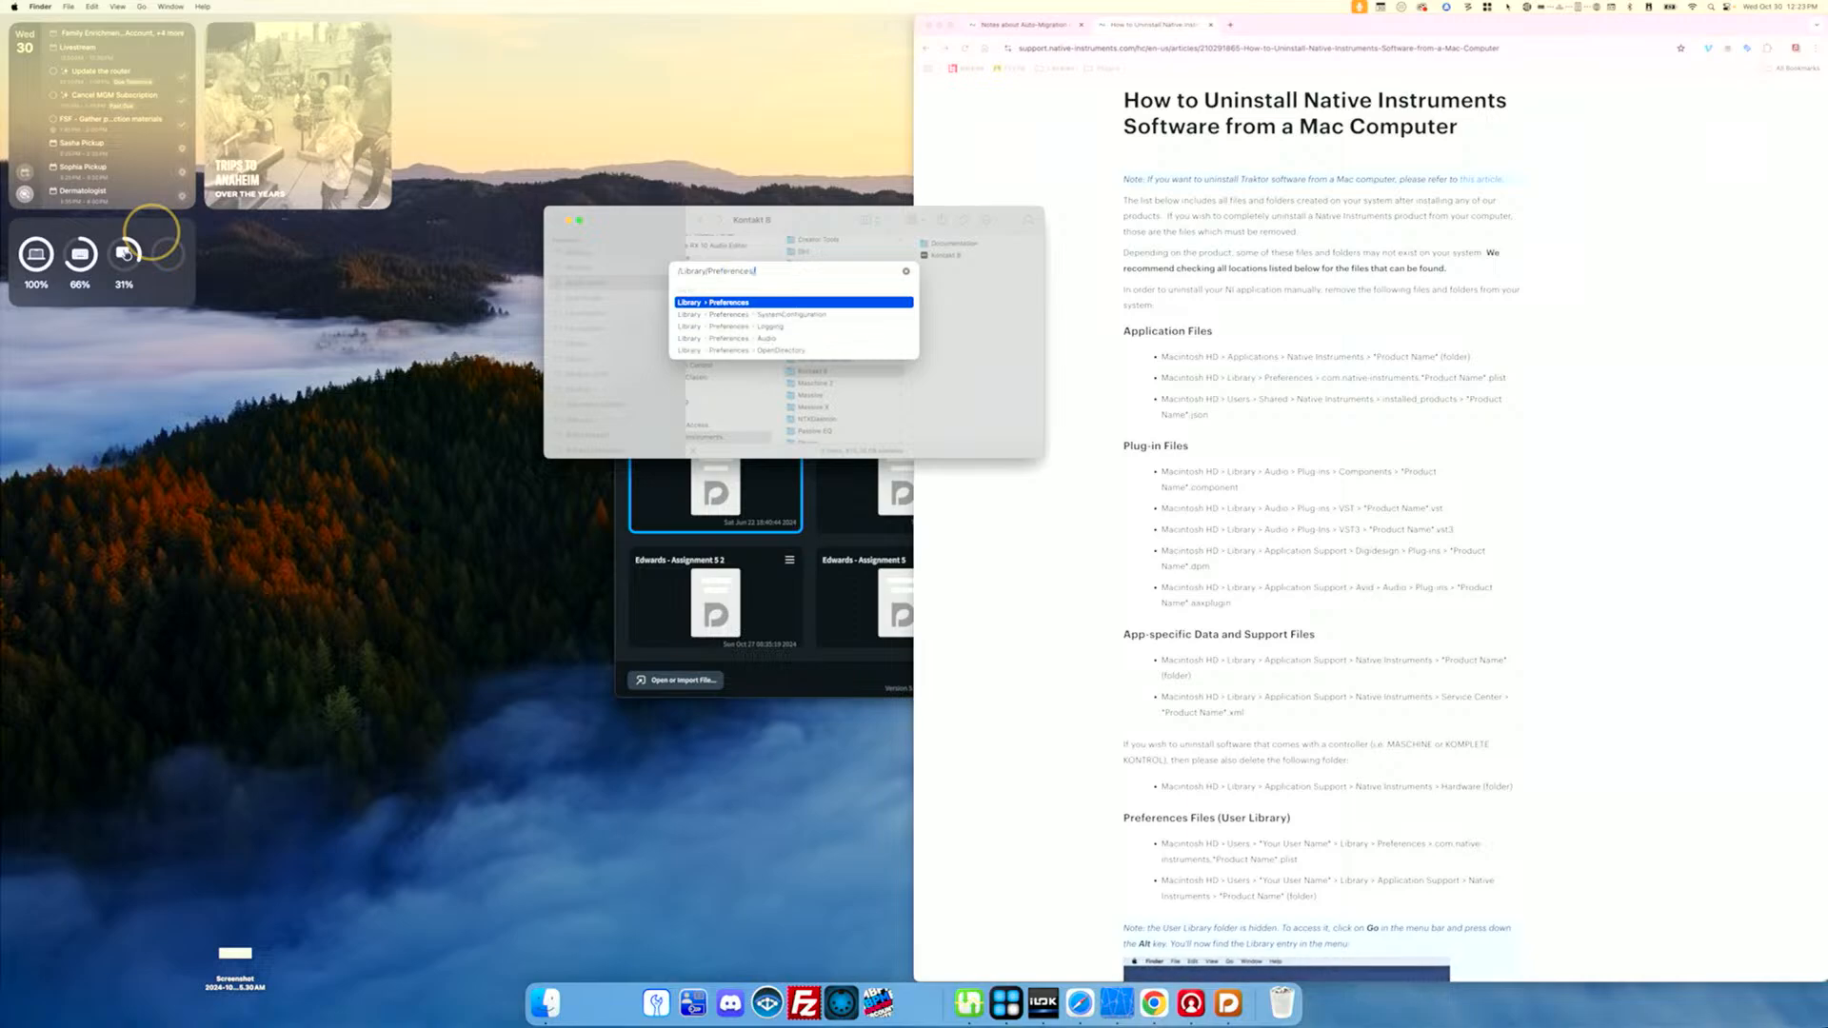
key(Return)
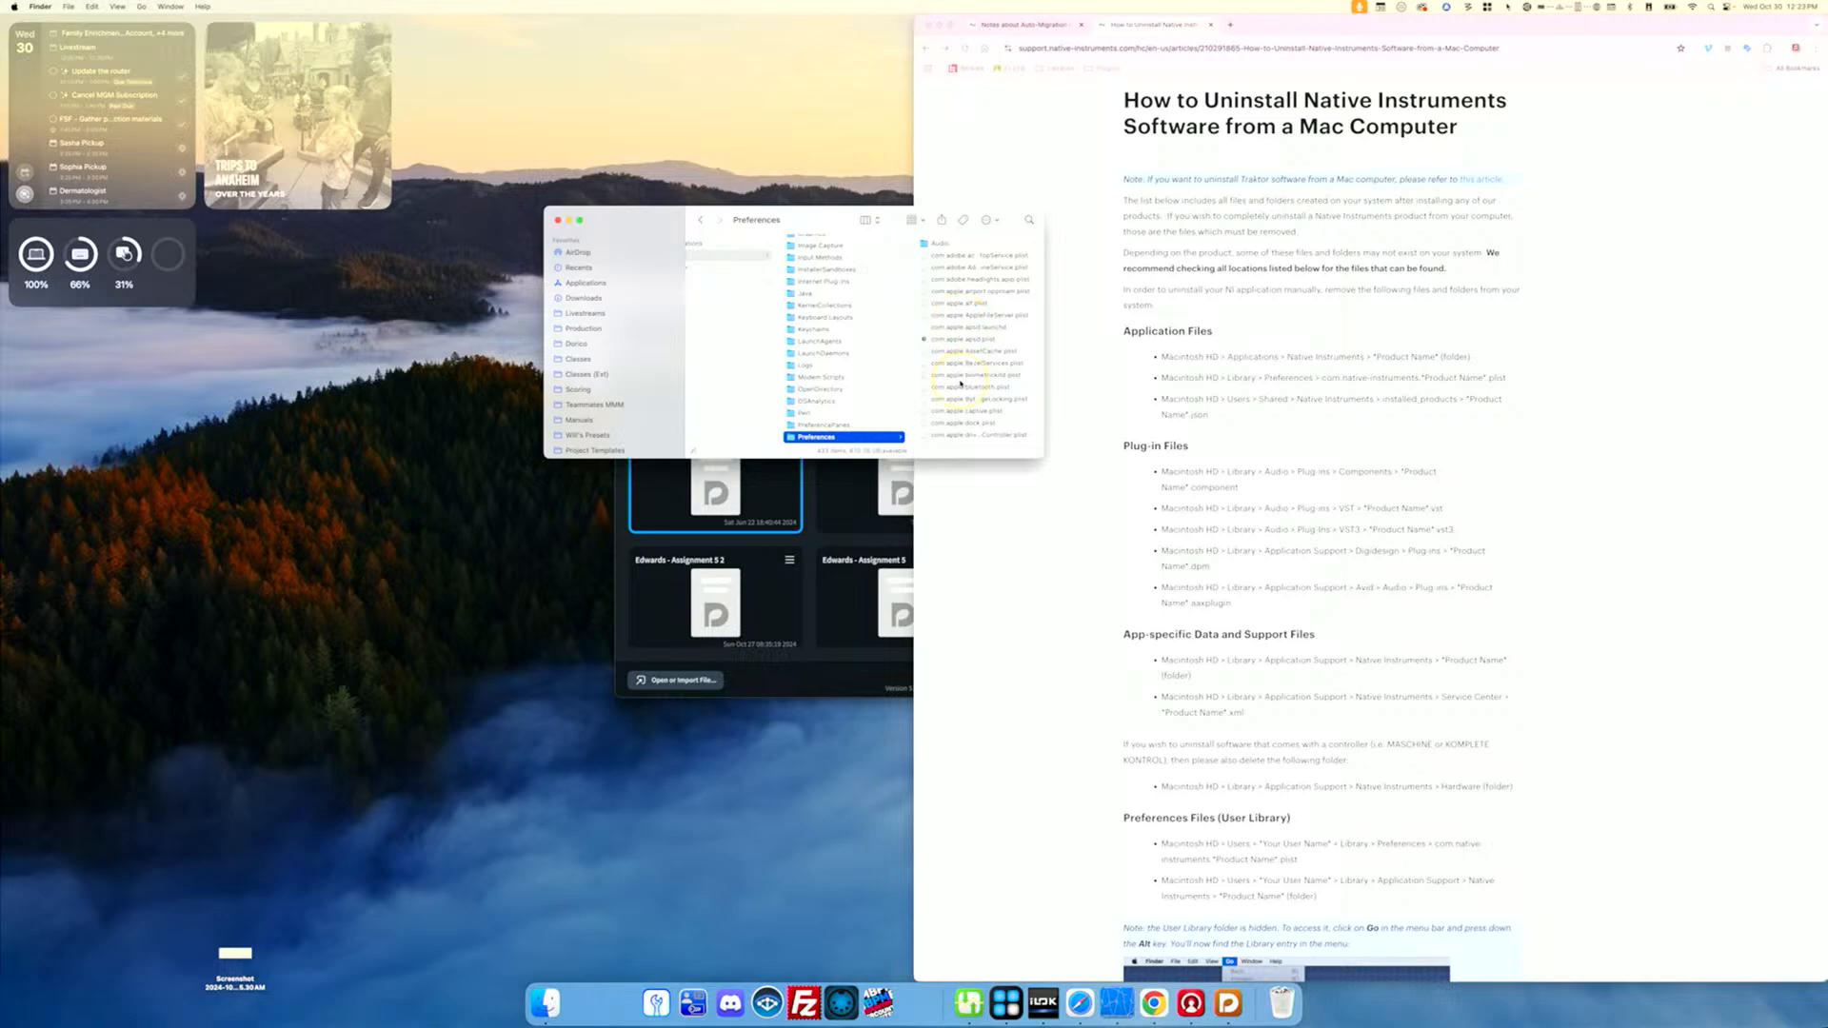
Step: Move the Preferences Finder window clear of the uninstall article and widen it to read full file names
click(1284, 378)
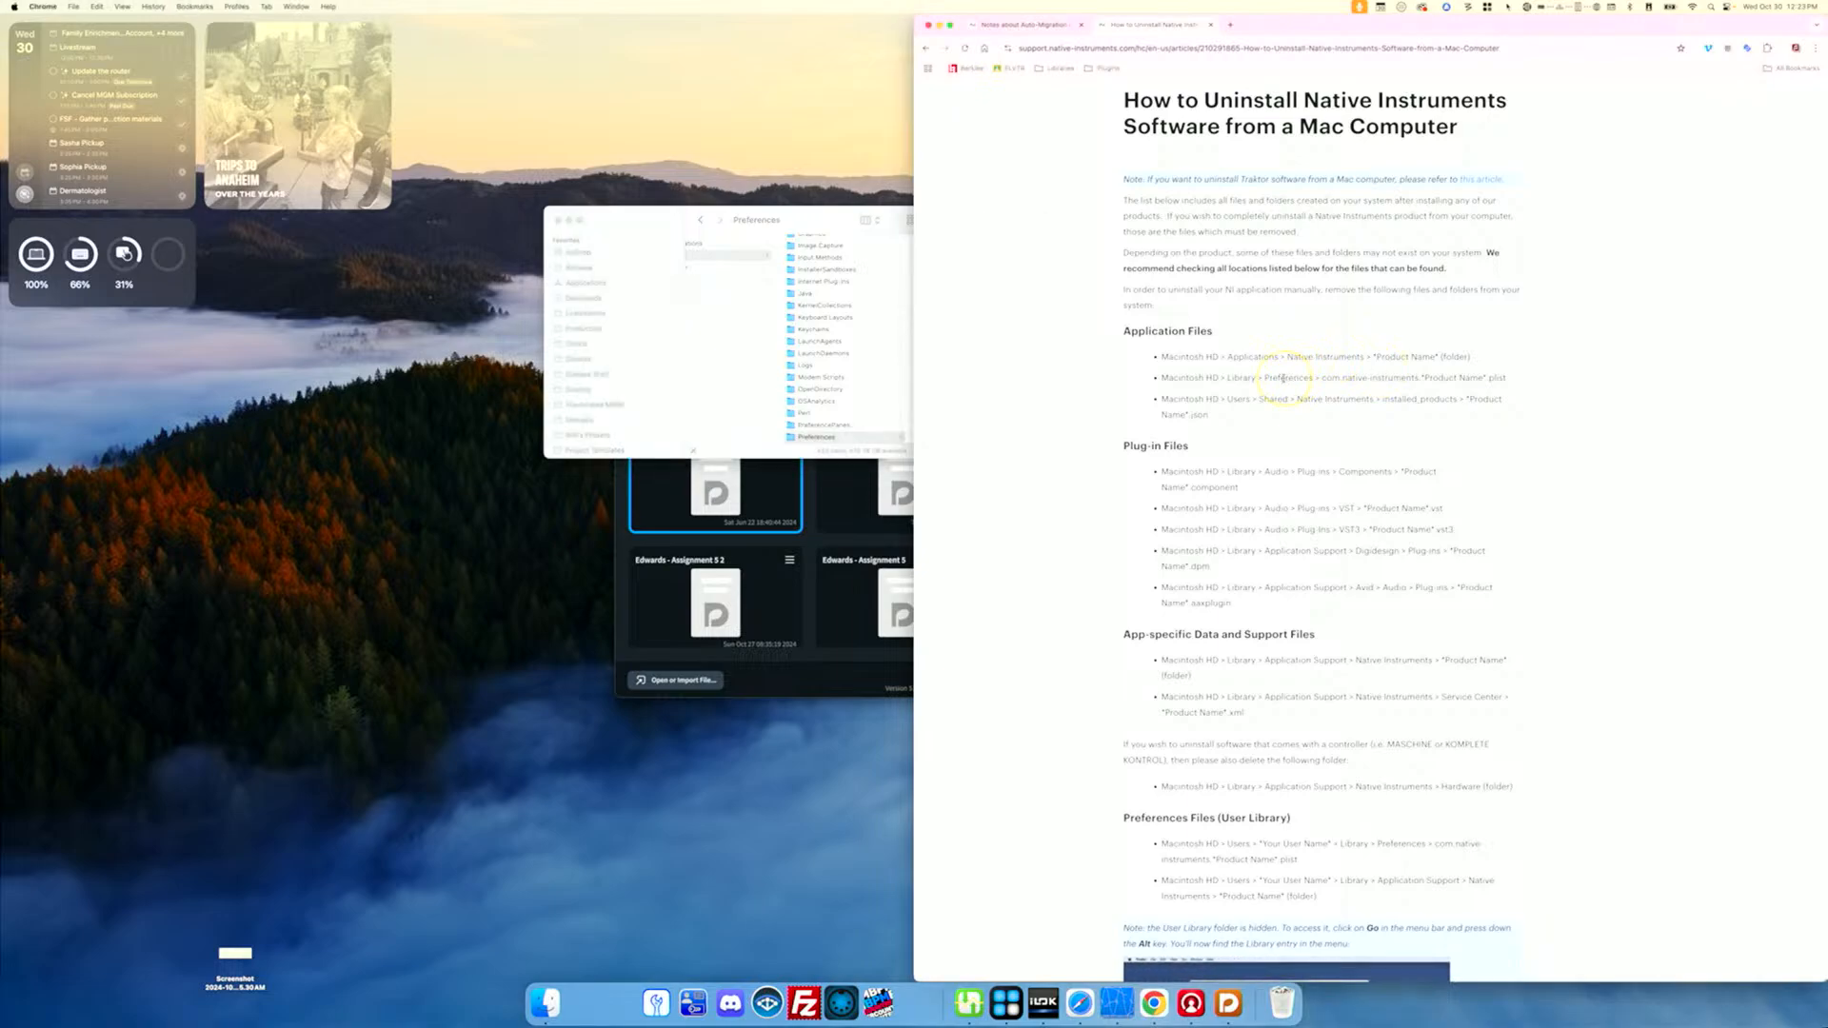
drag(804, 218, 697, 273)
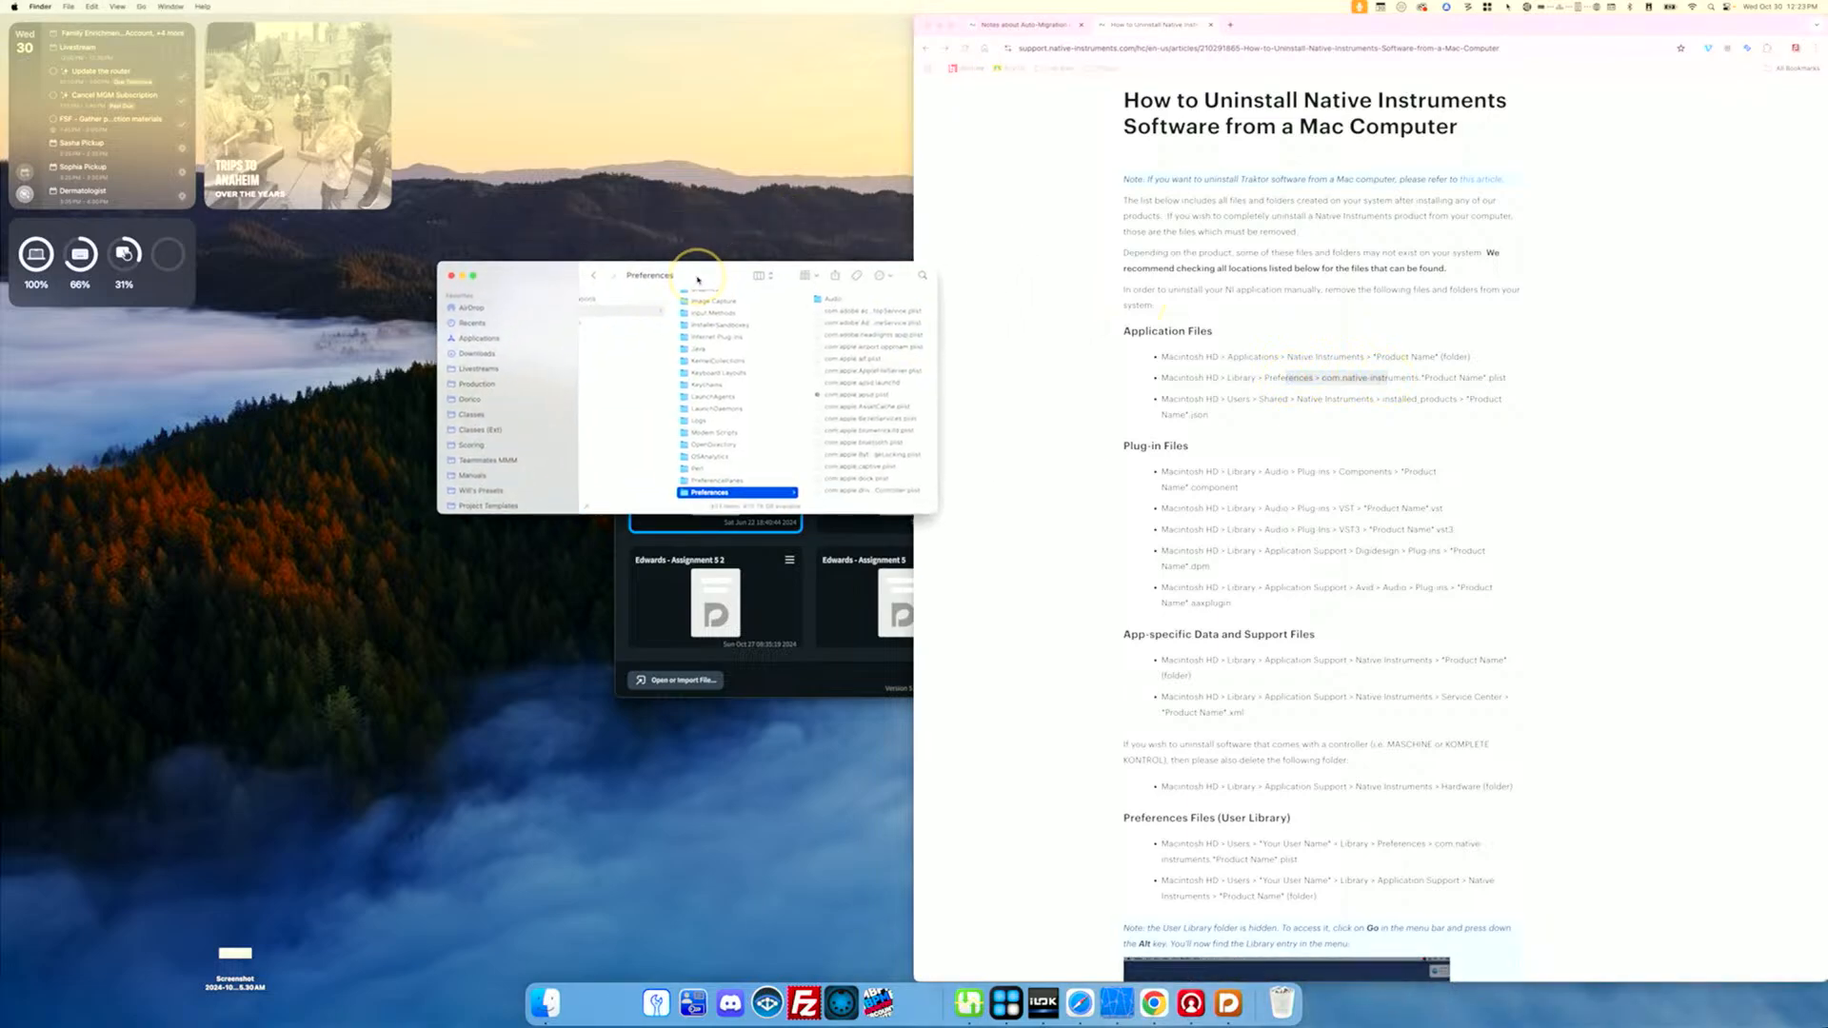
scroll(839, 437, down, 10)
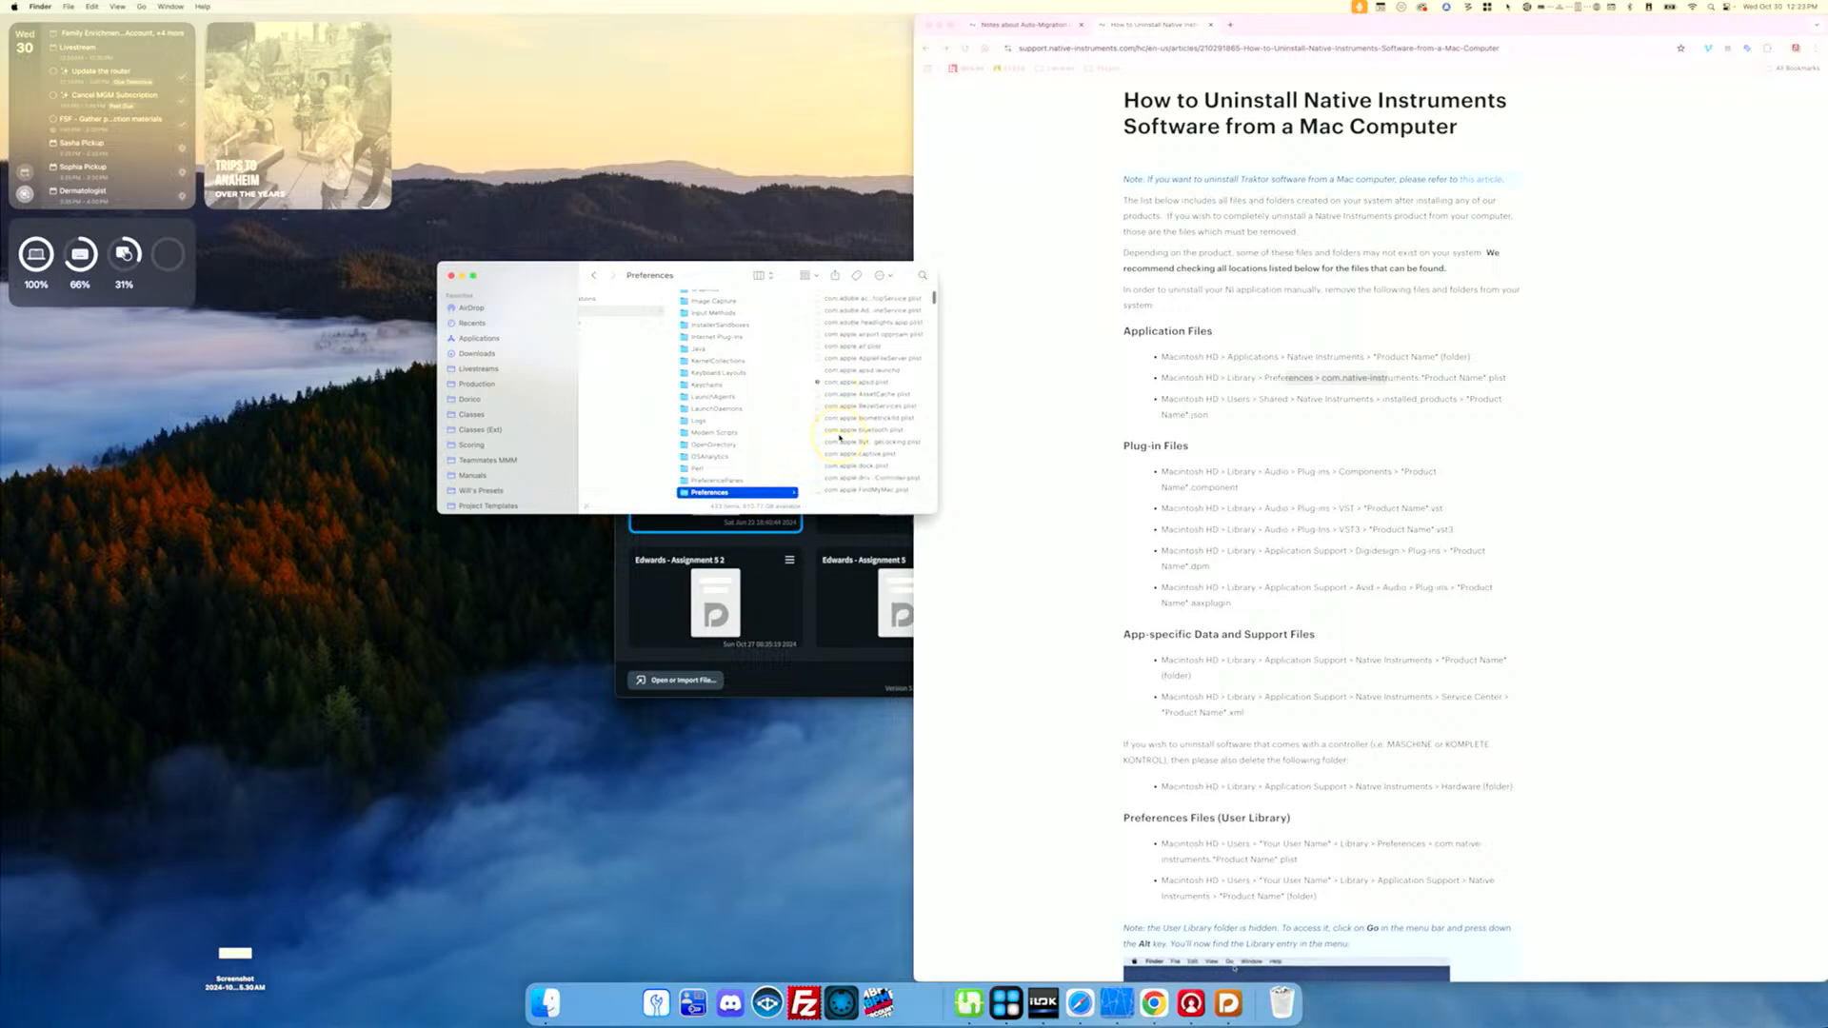
scroll(839, 437, down, 15)
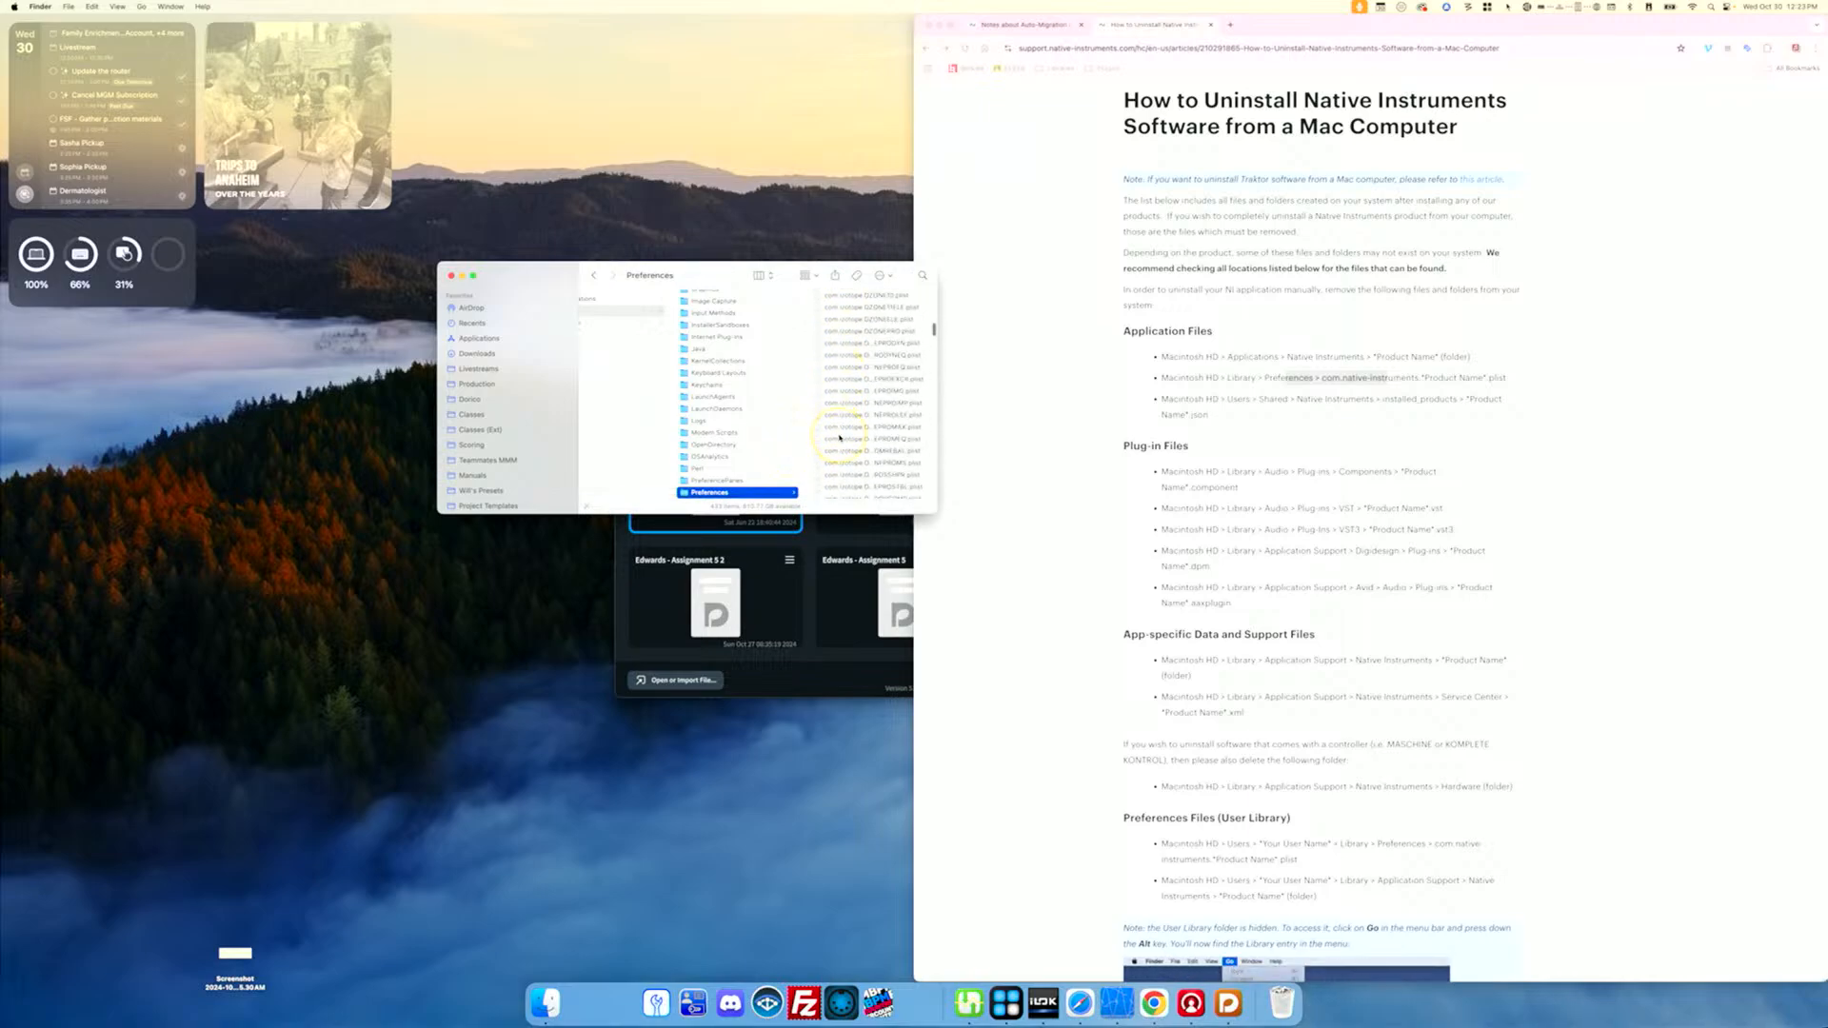
scroll(839, 437, up, 5)
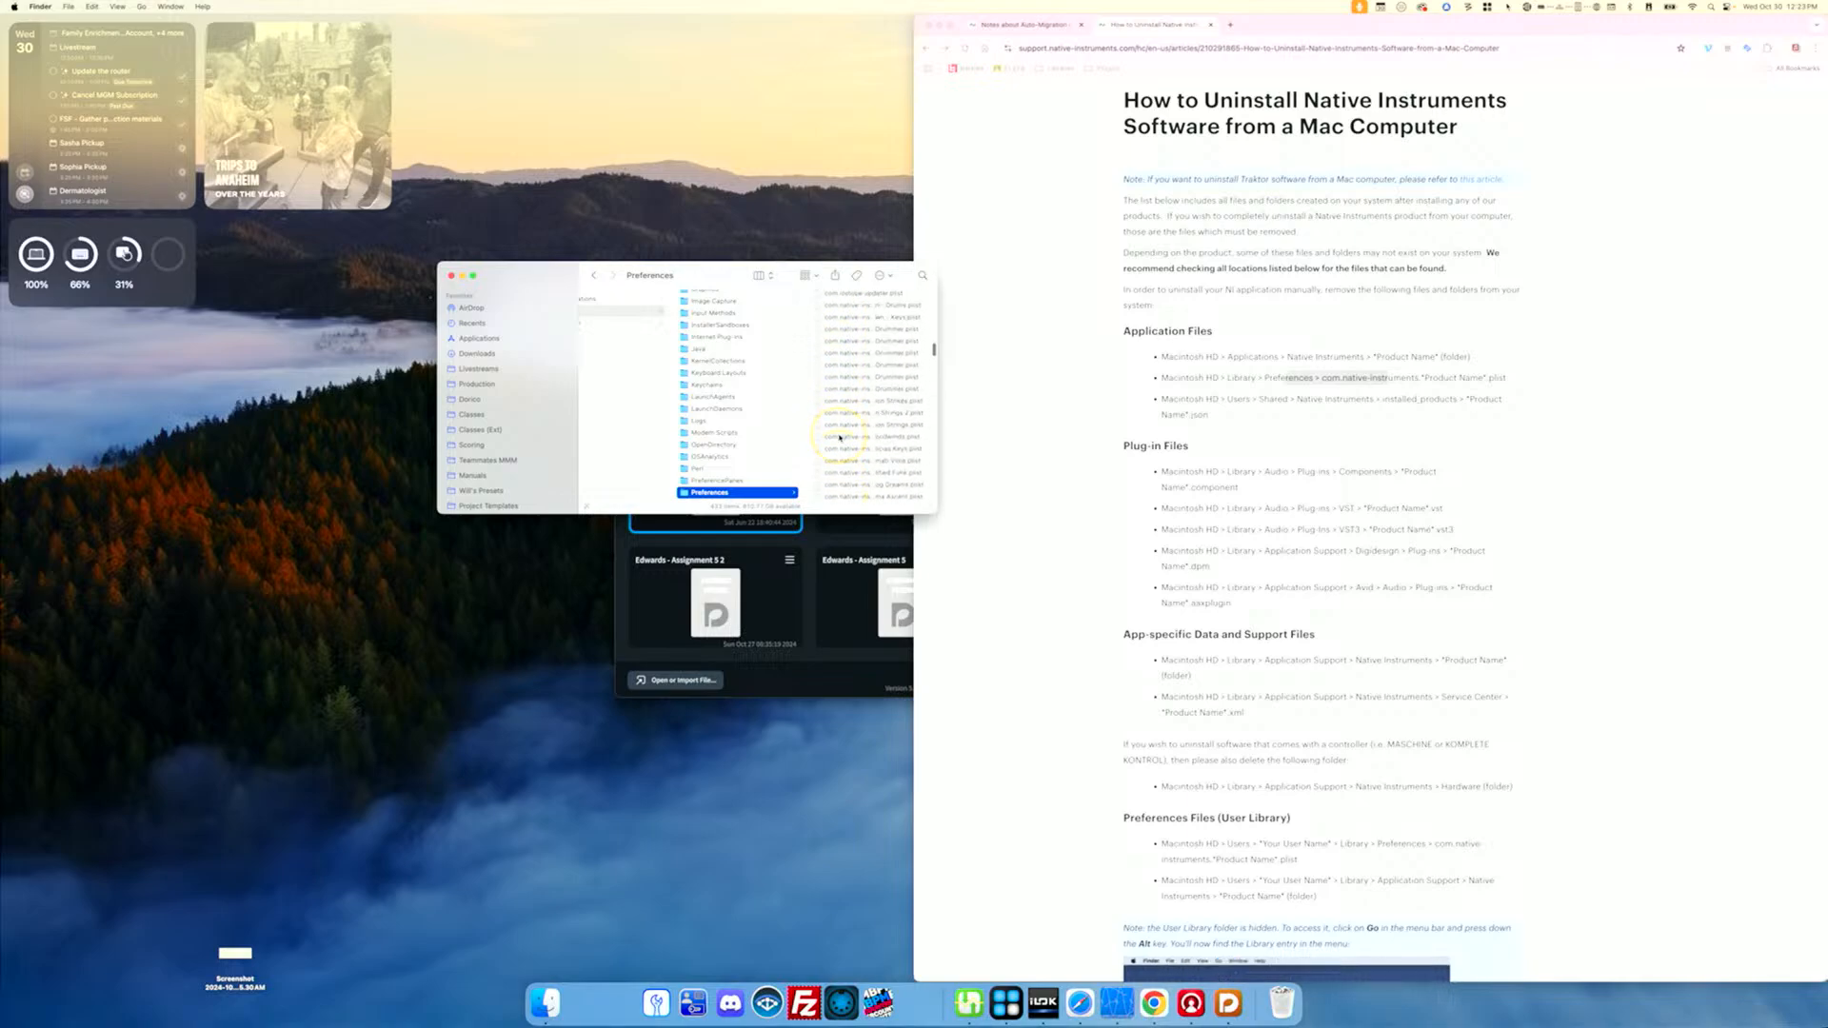
drag(937, 389, 1145, 391)
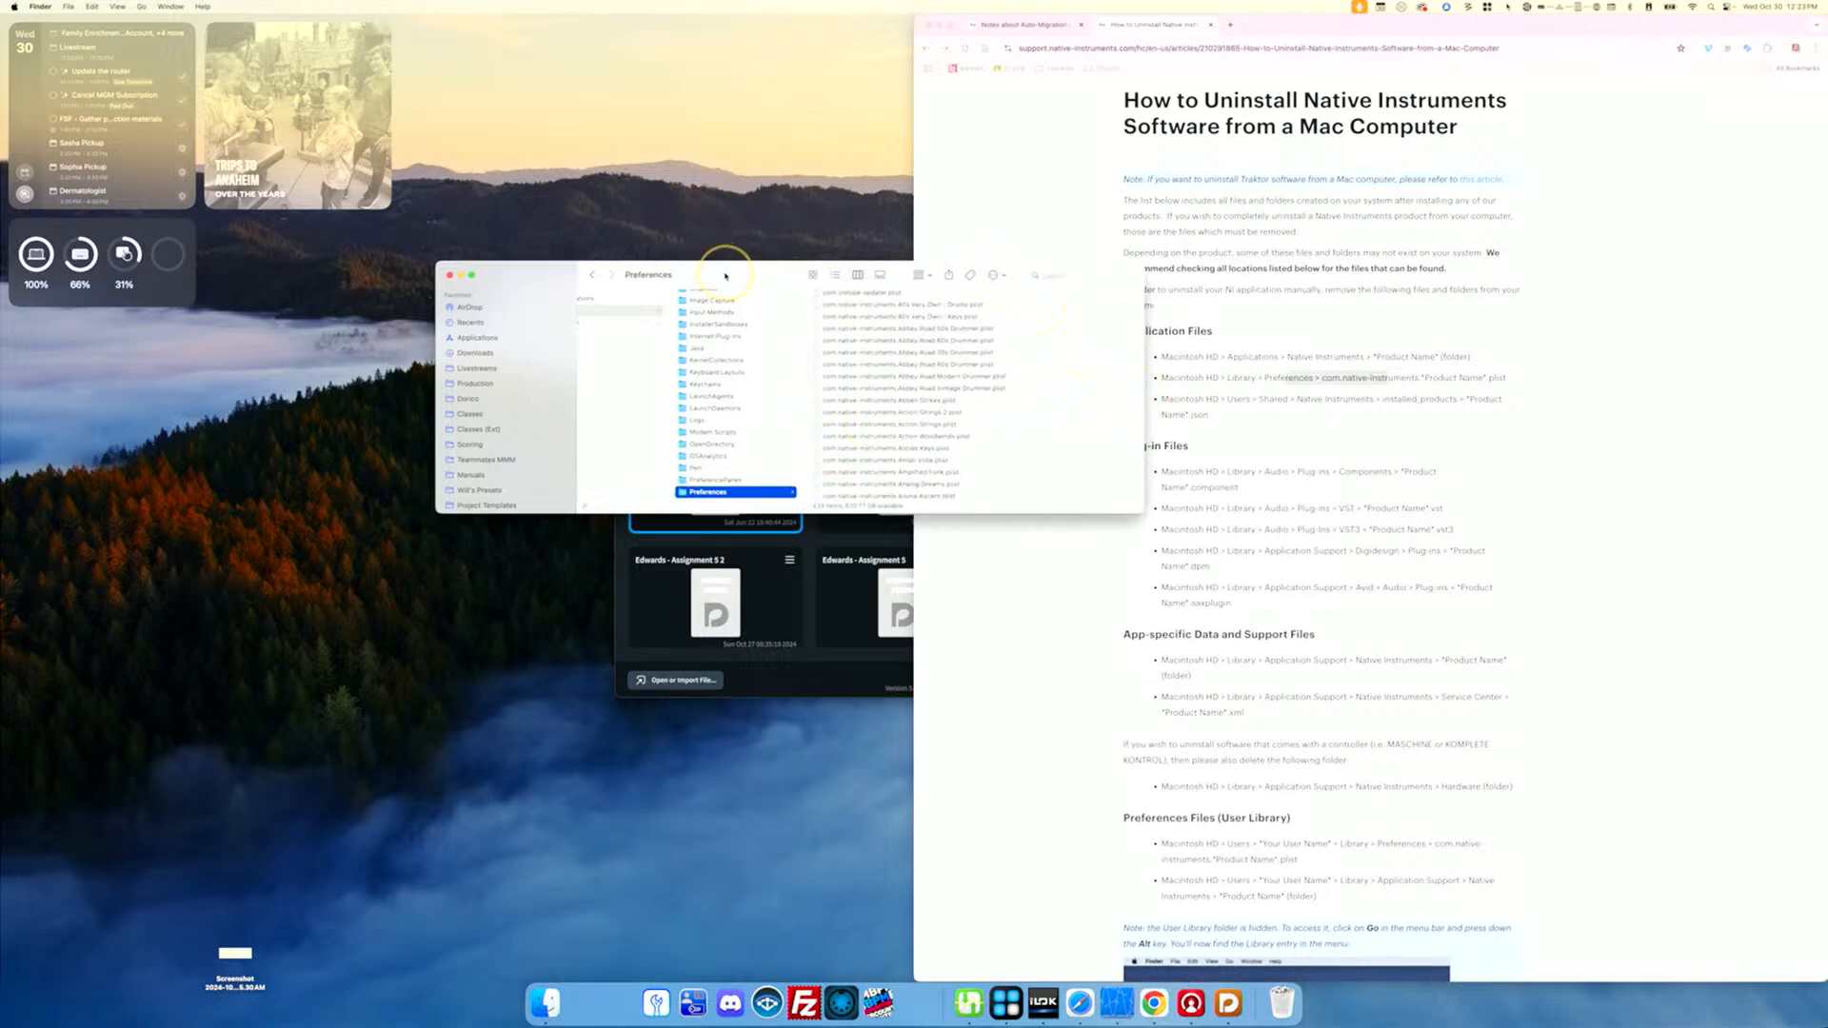
drag(719, 266, 474, 282)
Step: Move the preference file com.native-instruments.Kontakt 7.plist to the Trash, entering the account password to authorize it
scroll(673, 421, down, 10)
scroll(673, 420, down, 10)
scroll(673, 421, down, 10)
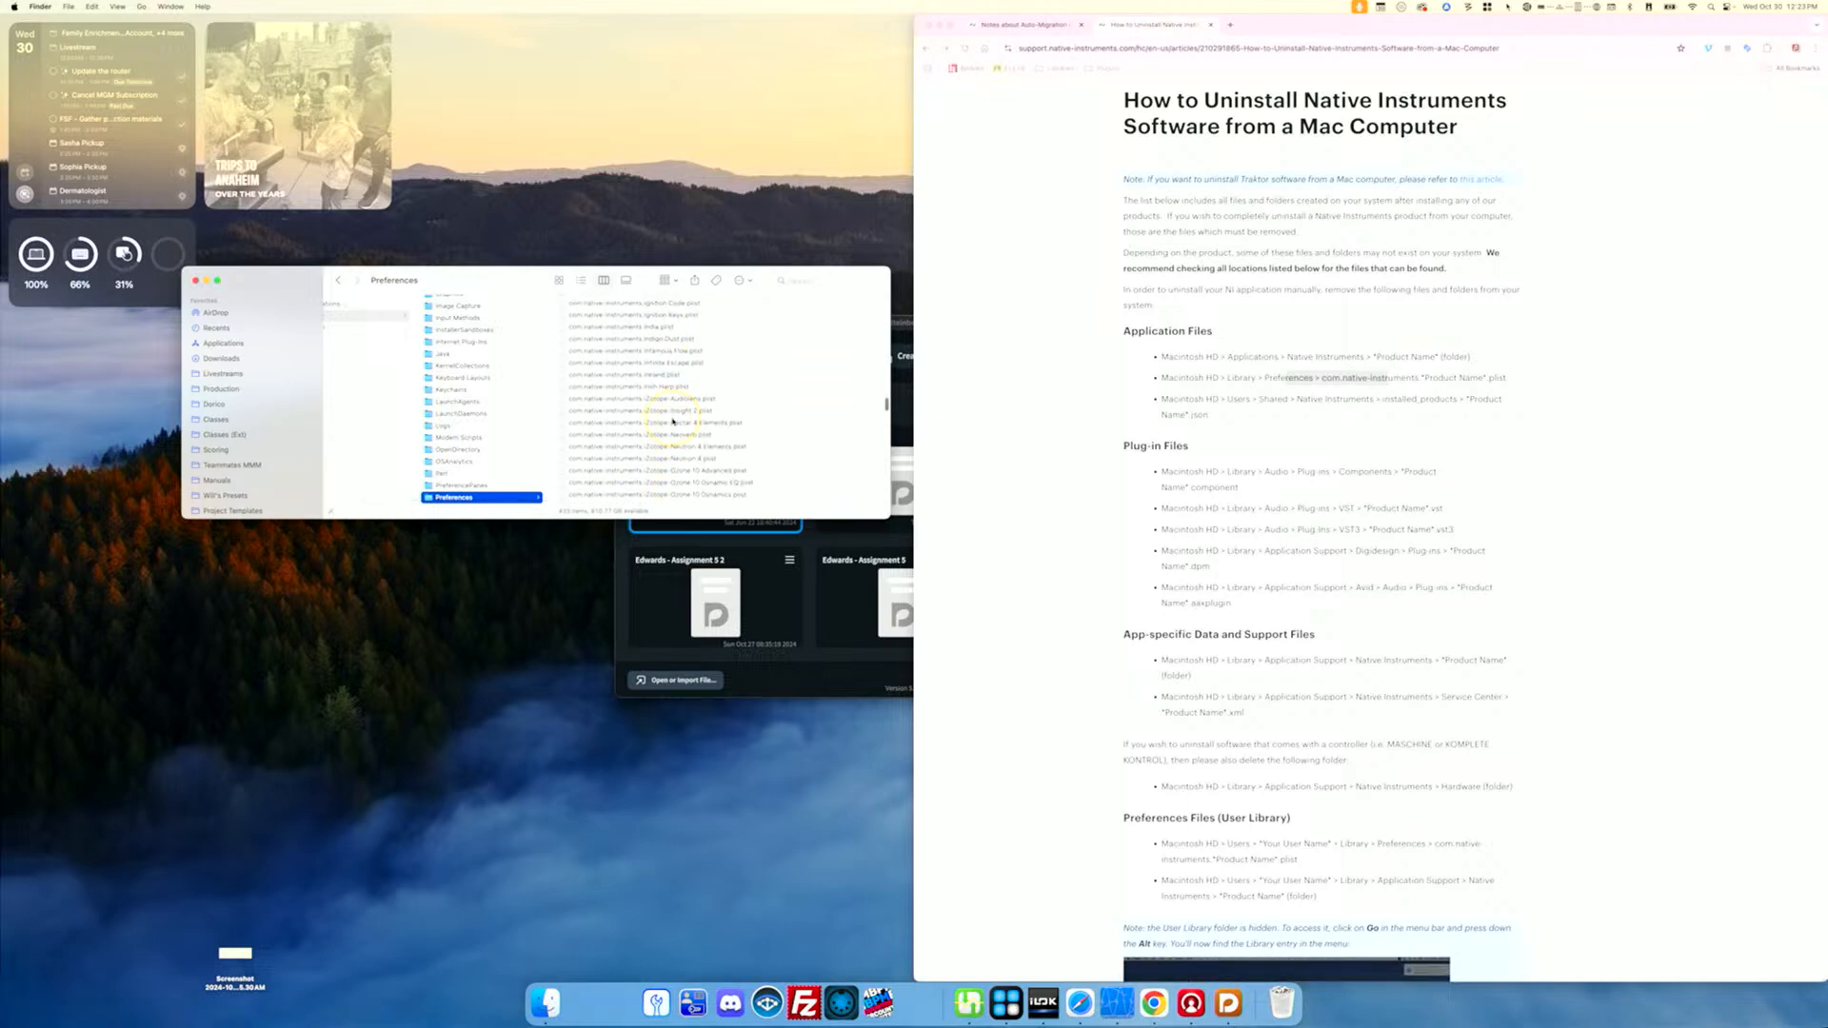
scroll(674, 421, down, 8)
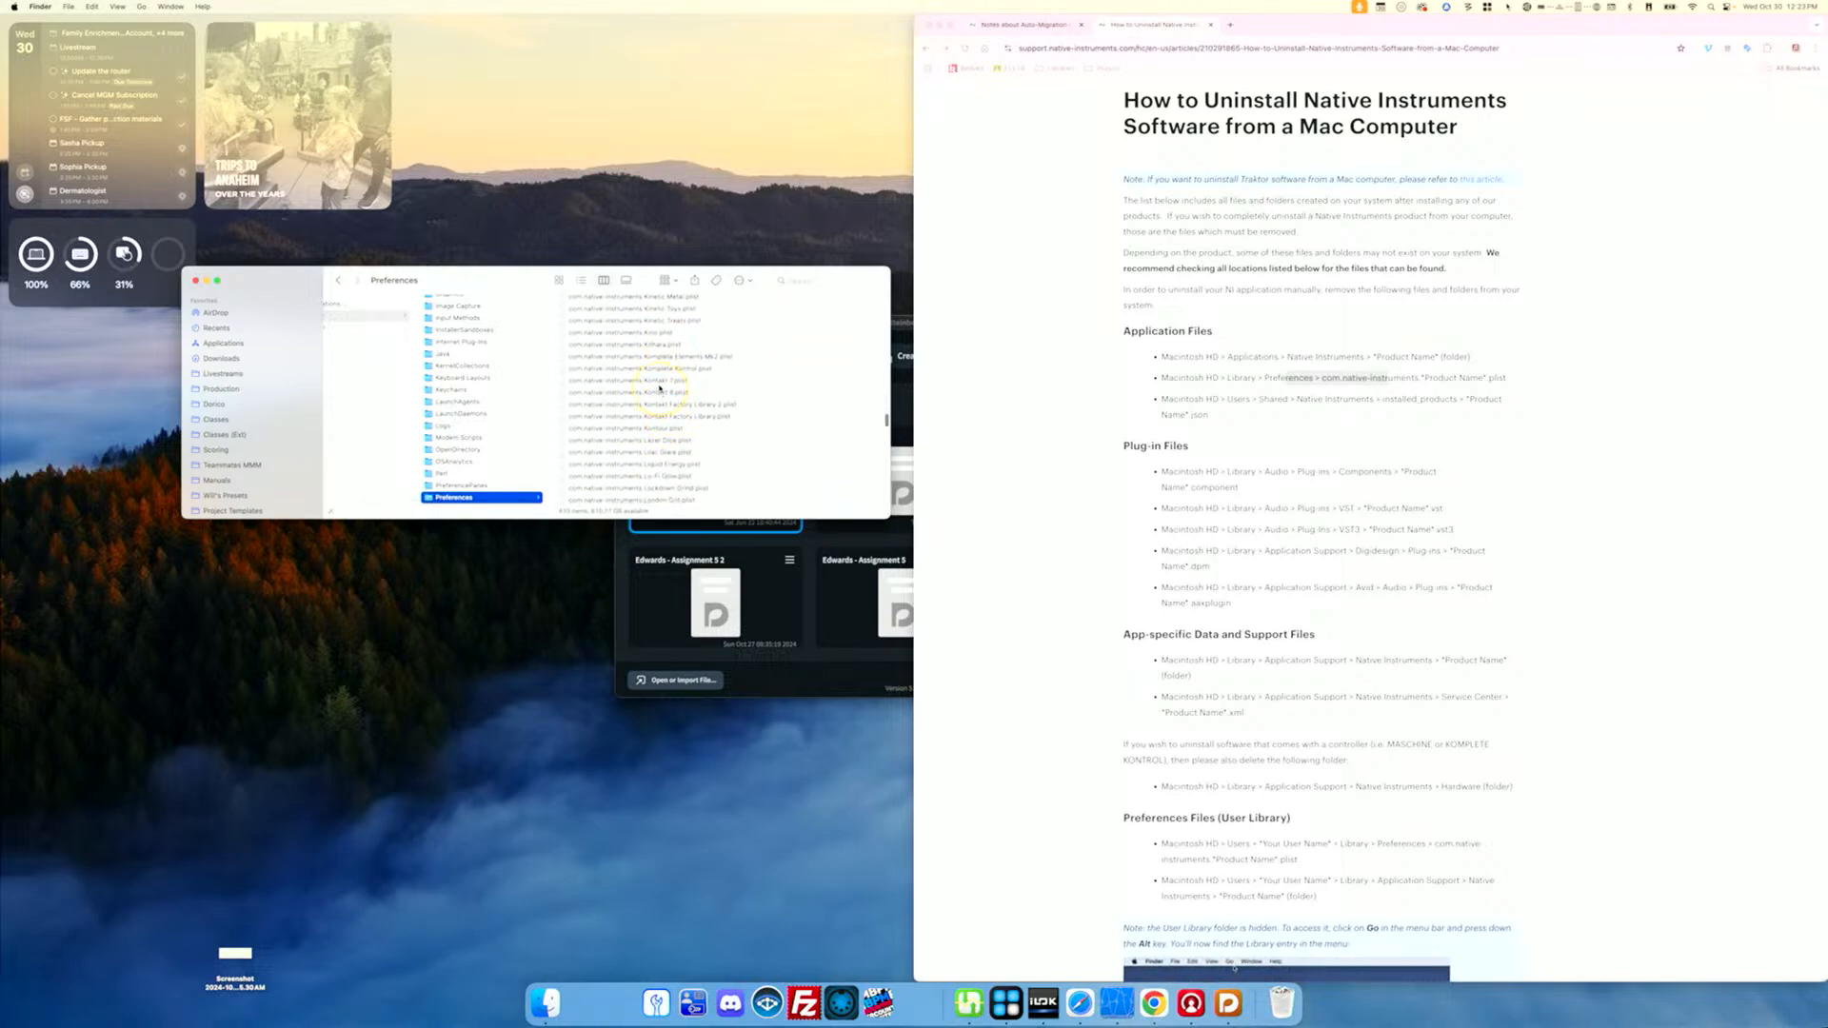
click(658, 385)
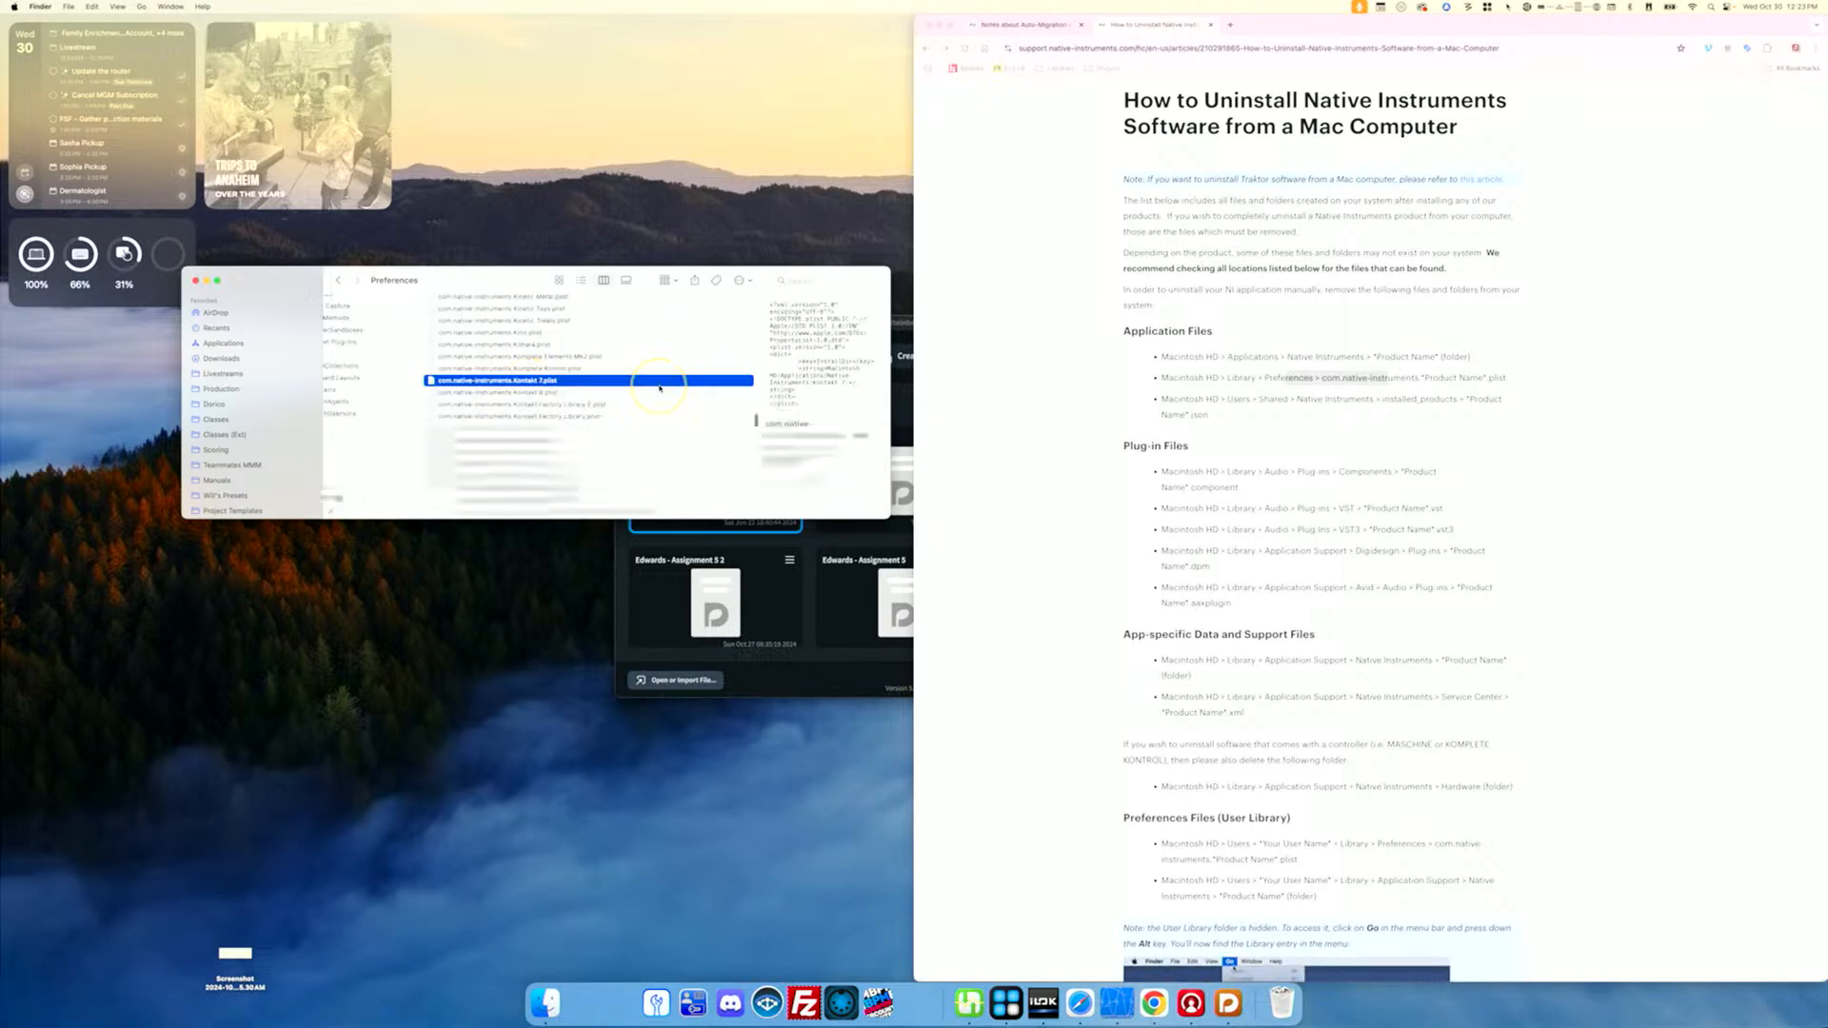
right_click(520, 387)
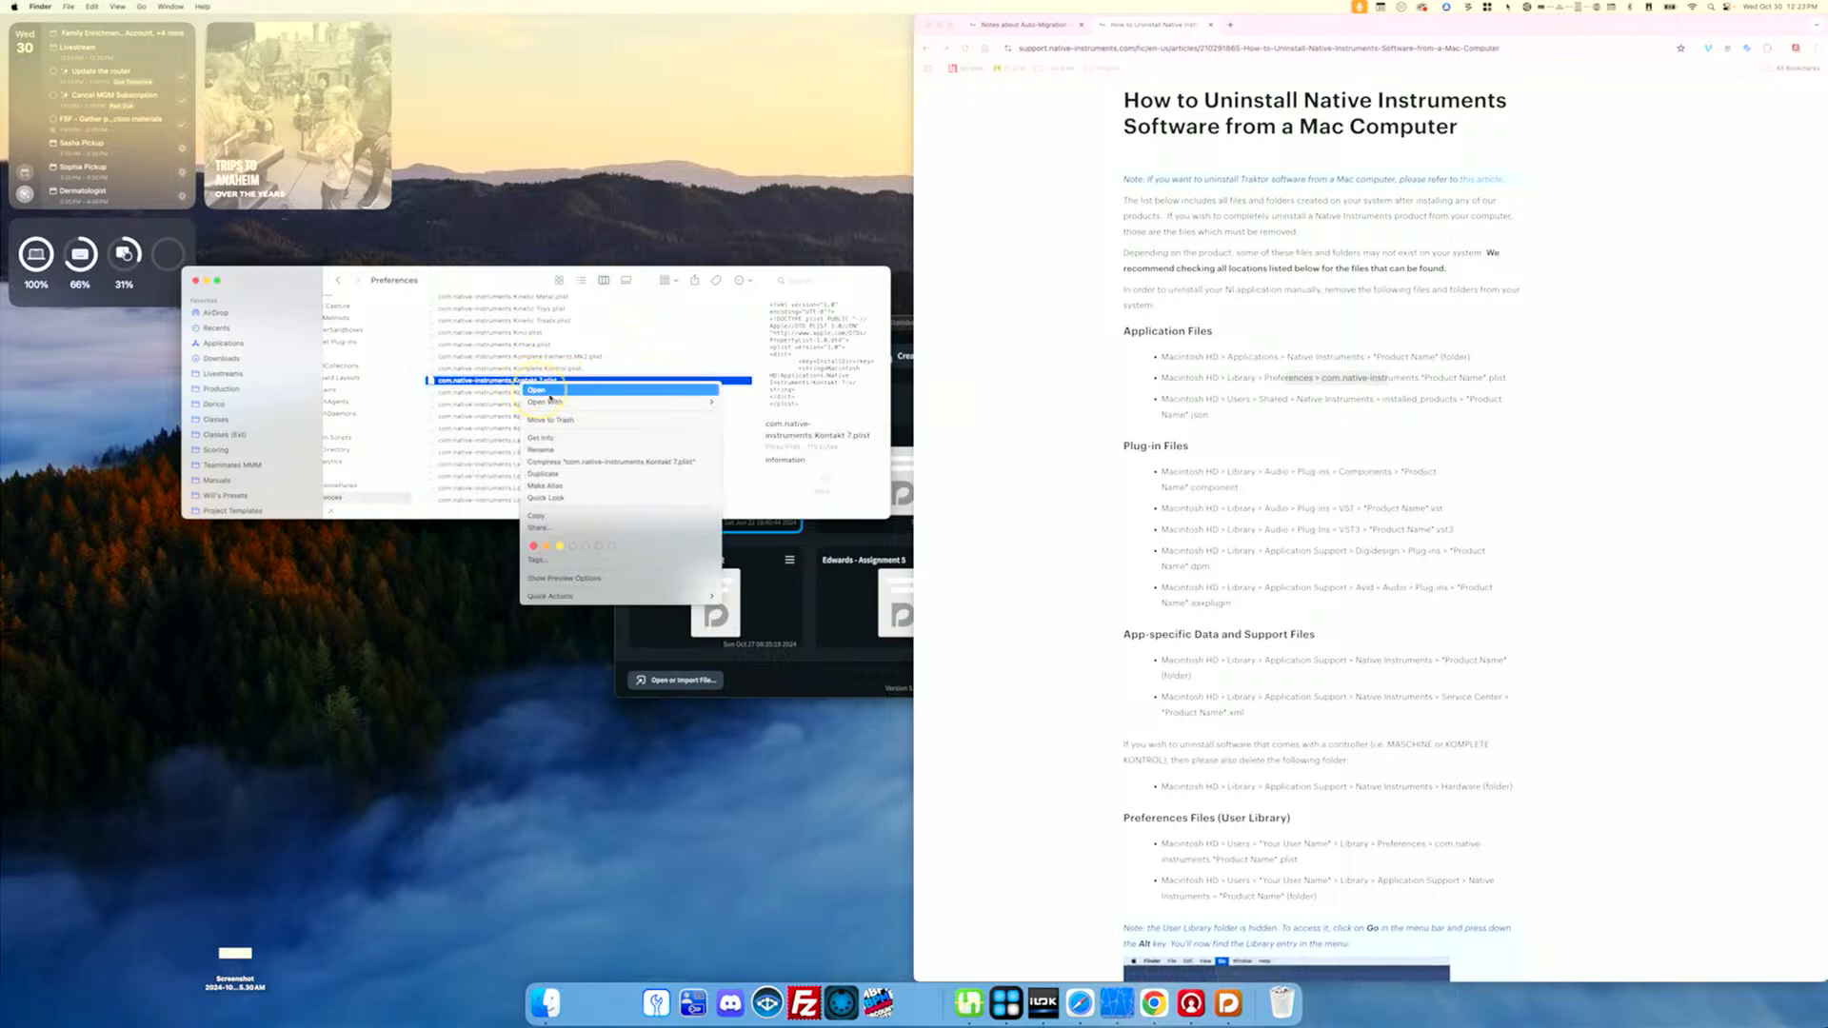
click(571, 420)
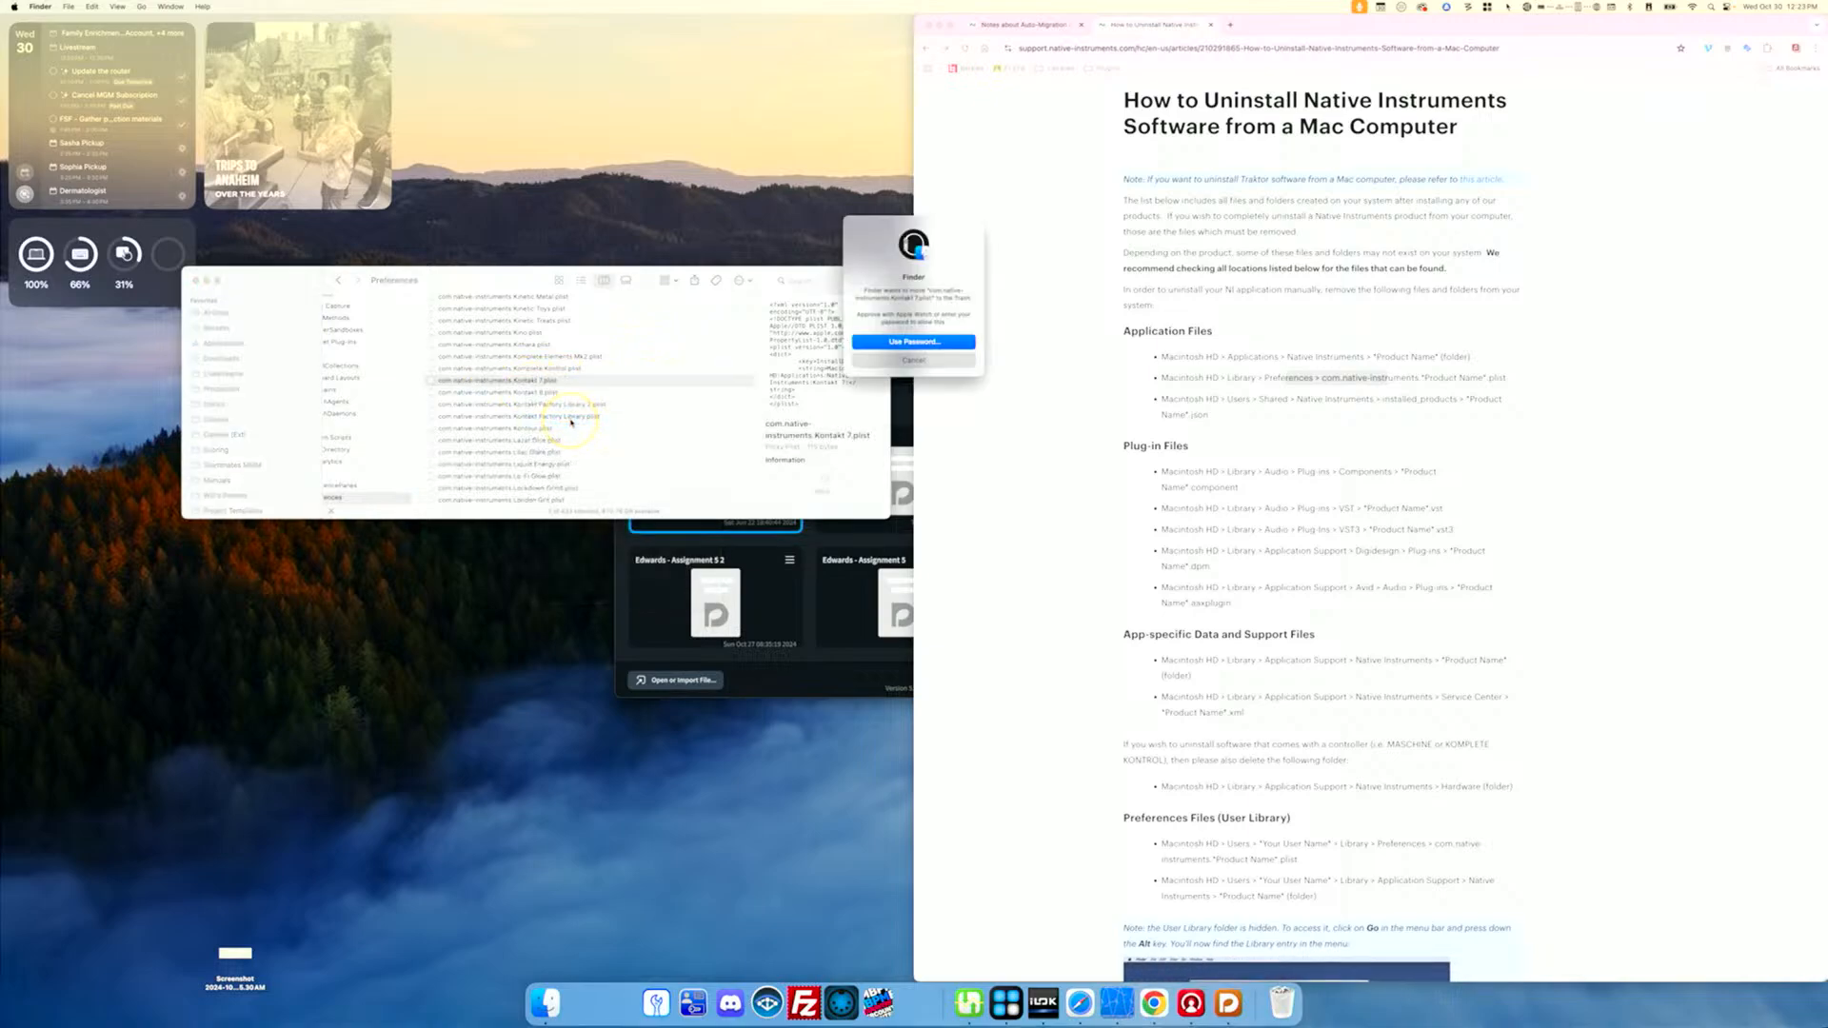
click(937, 340)
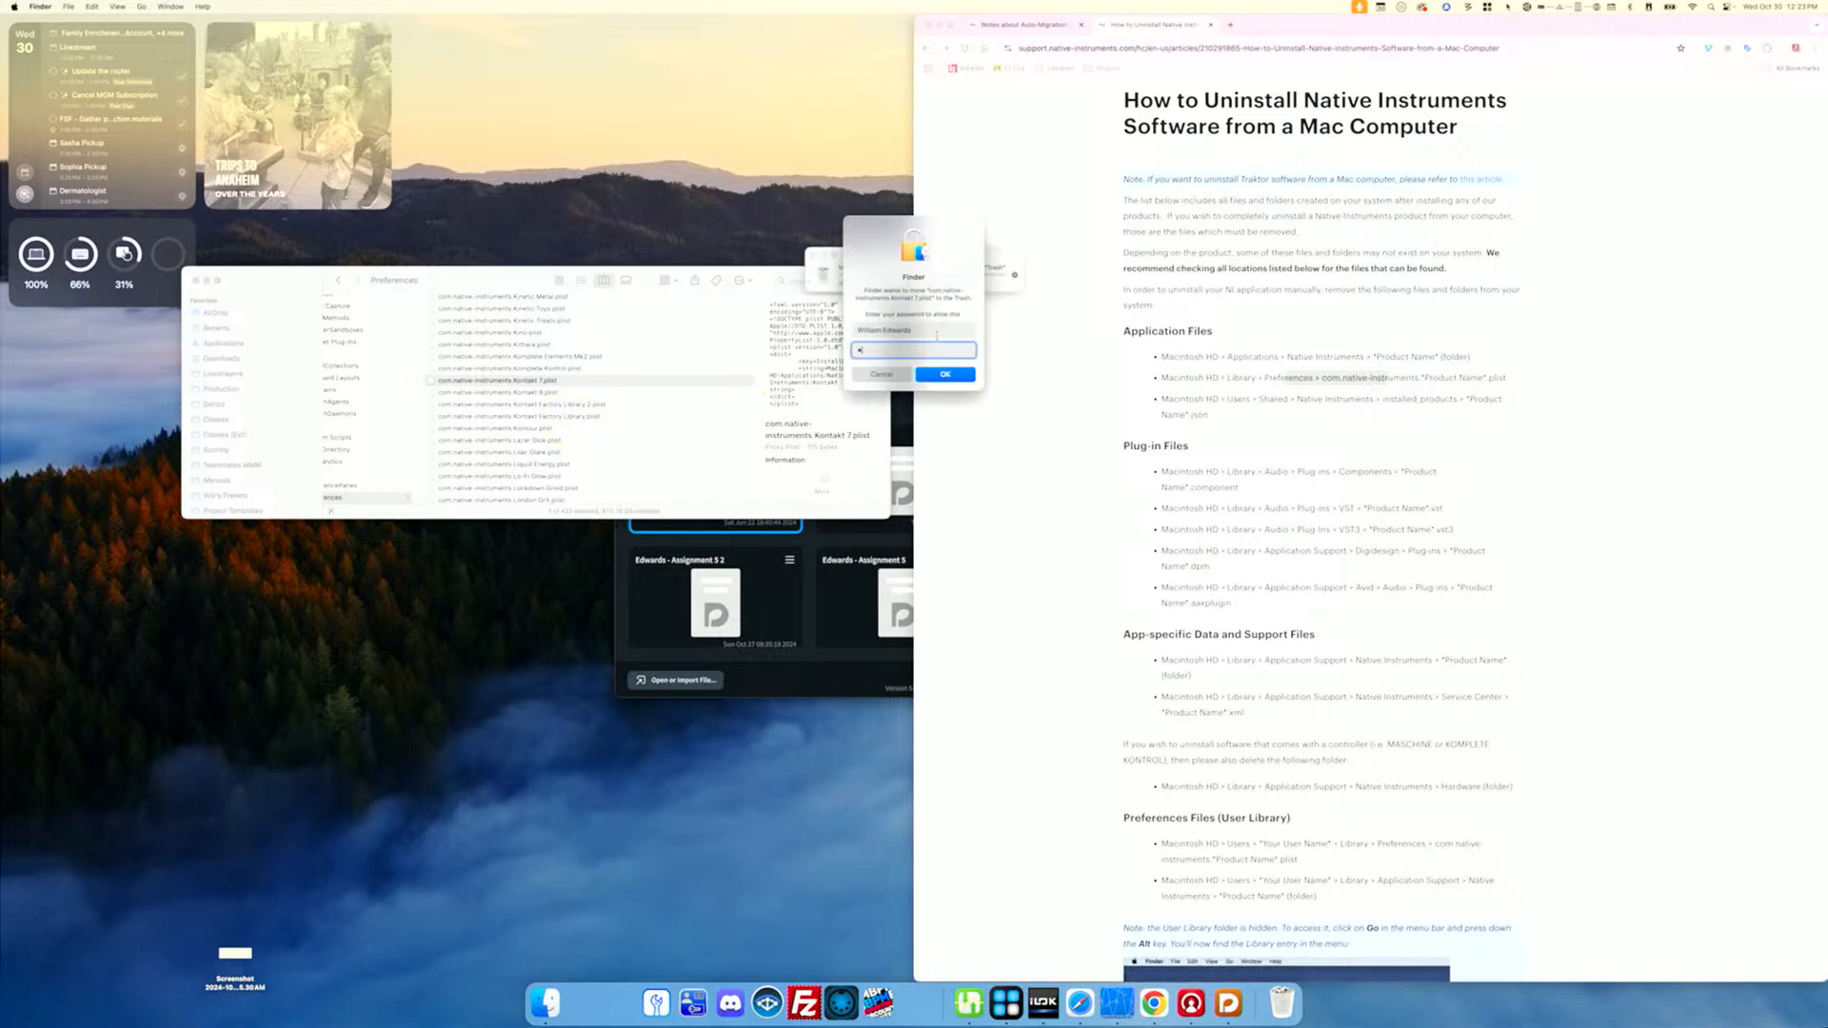
key(Return)
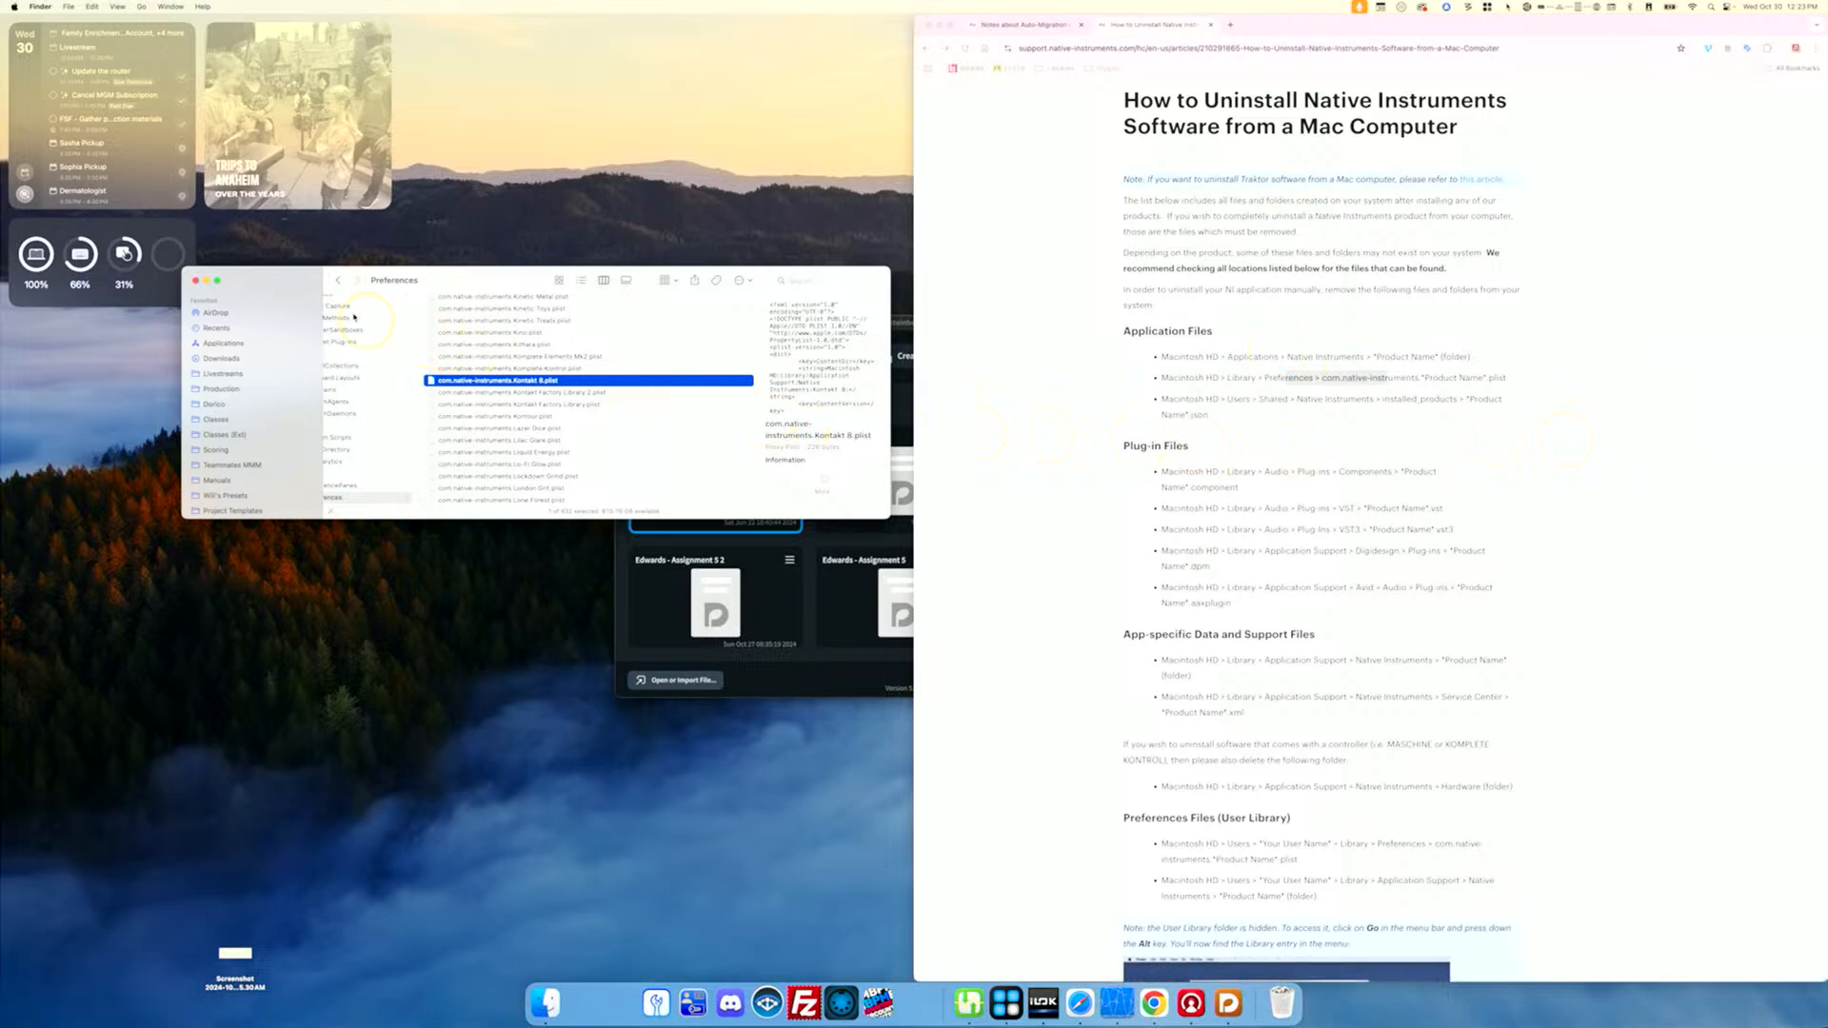
Step: Open a new Finder window, go to the home folder with the path ~/, and open the Shared folder under Users
right_click(548, 1004)
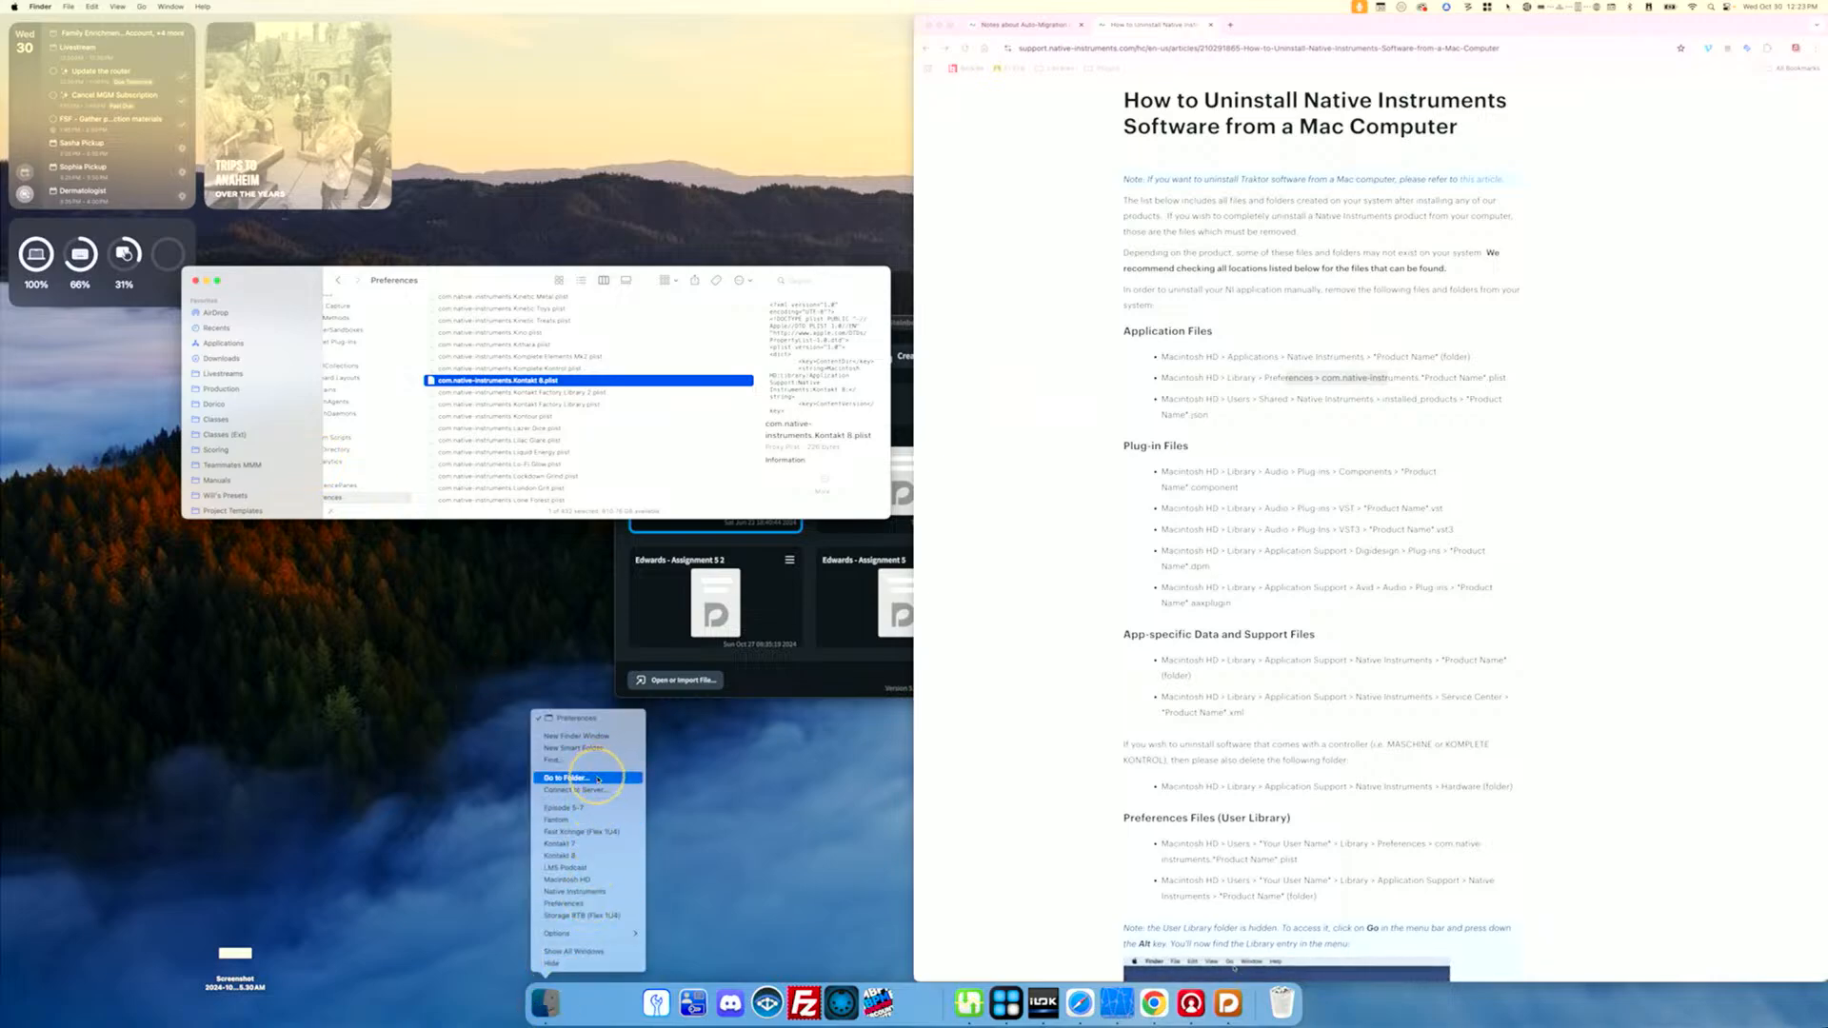
click(590, 737)
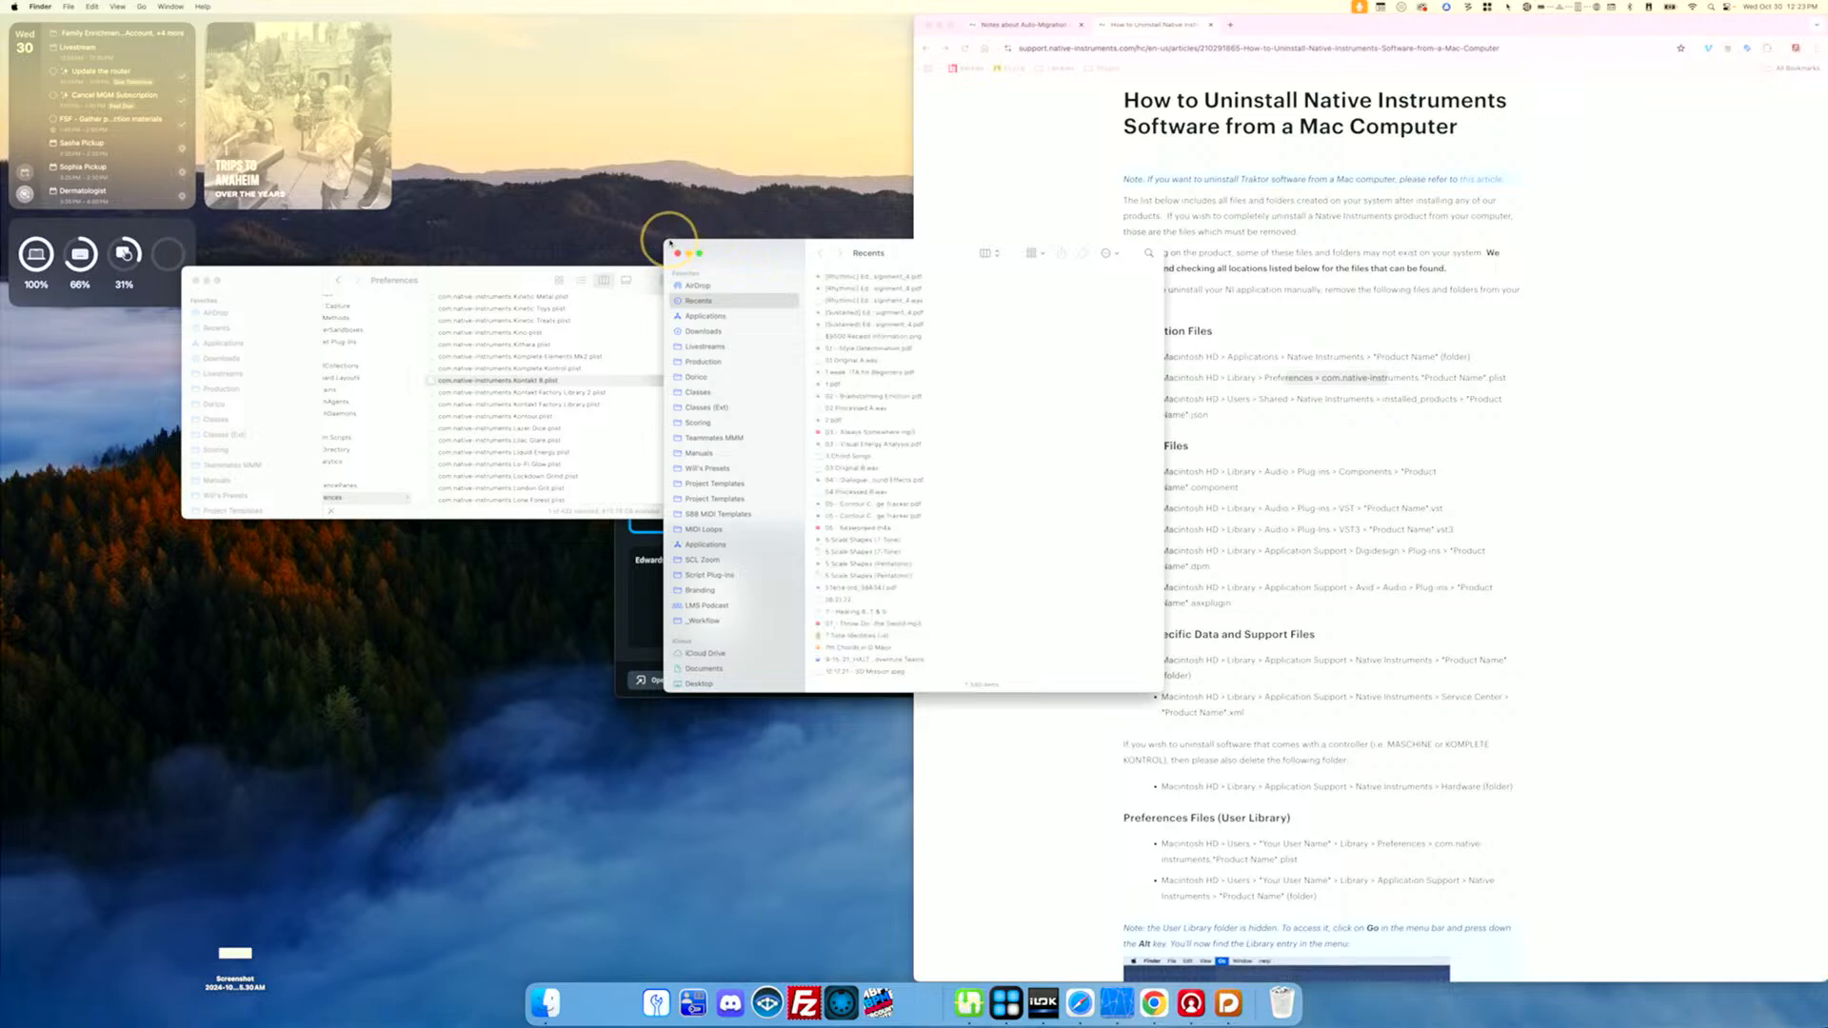
click(145, 8)
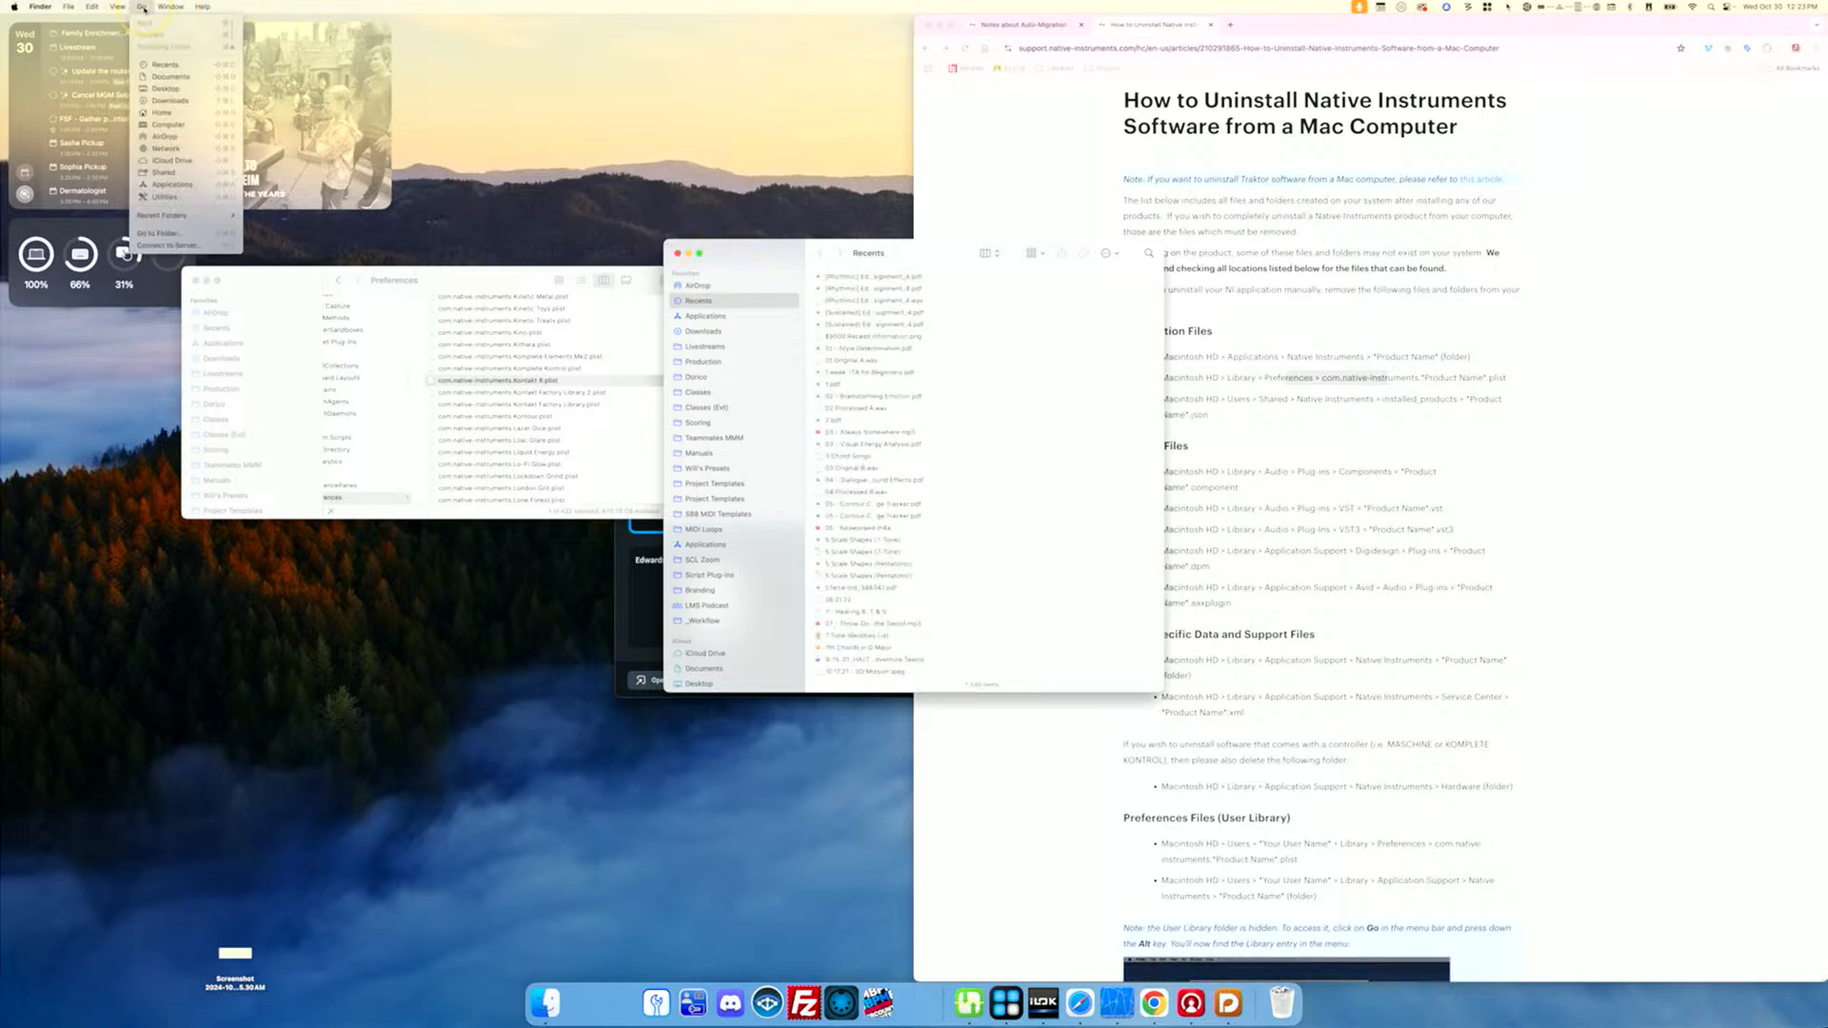
click(220, 233)
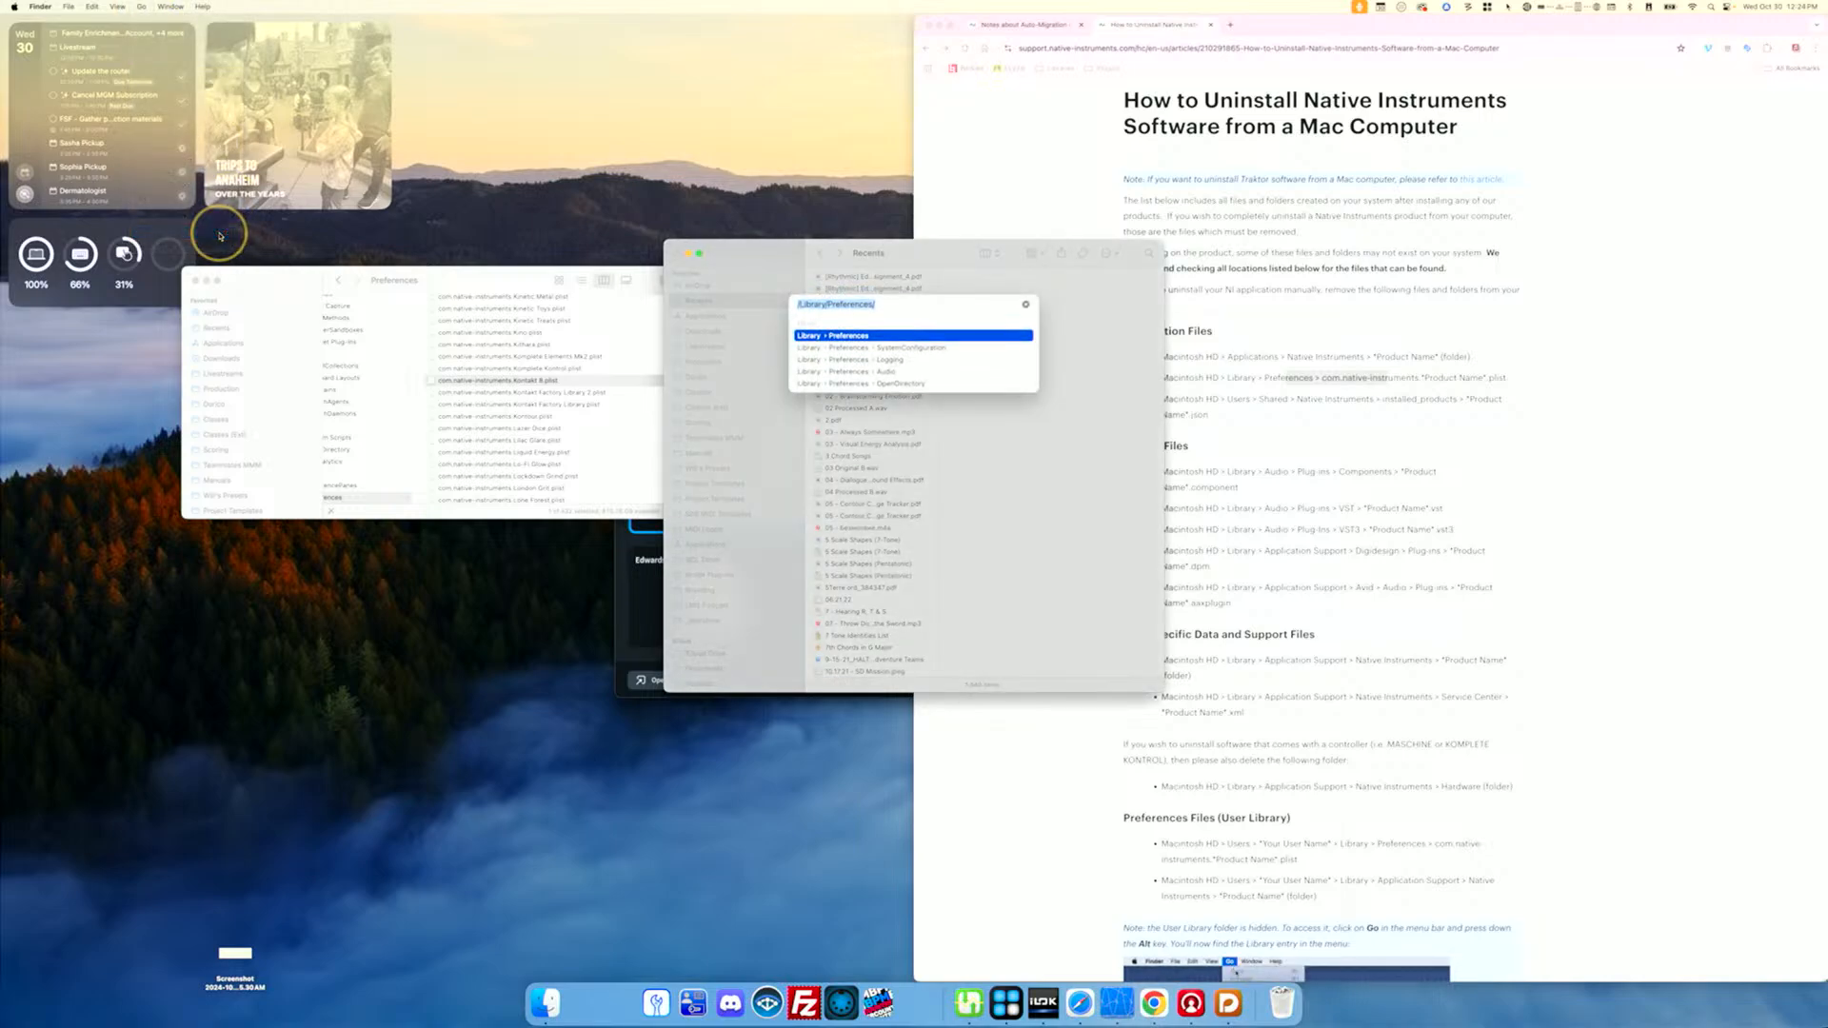
text(~)
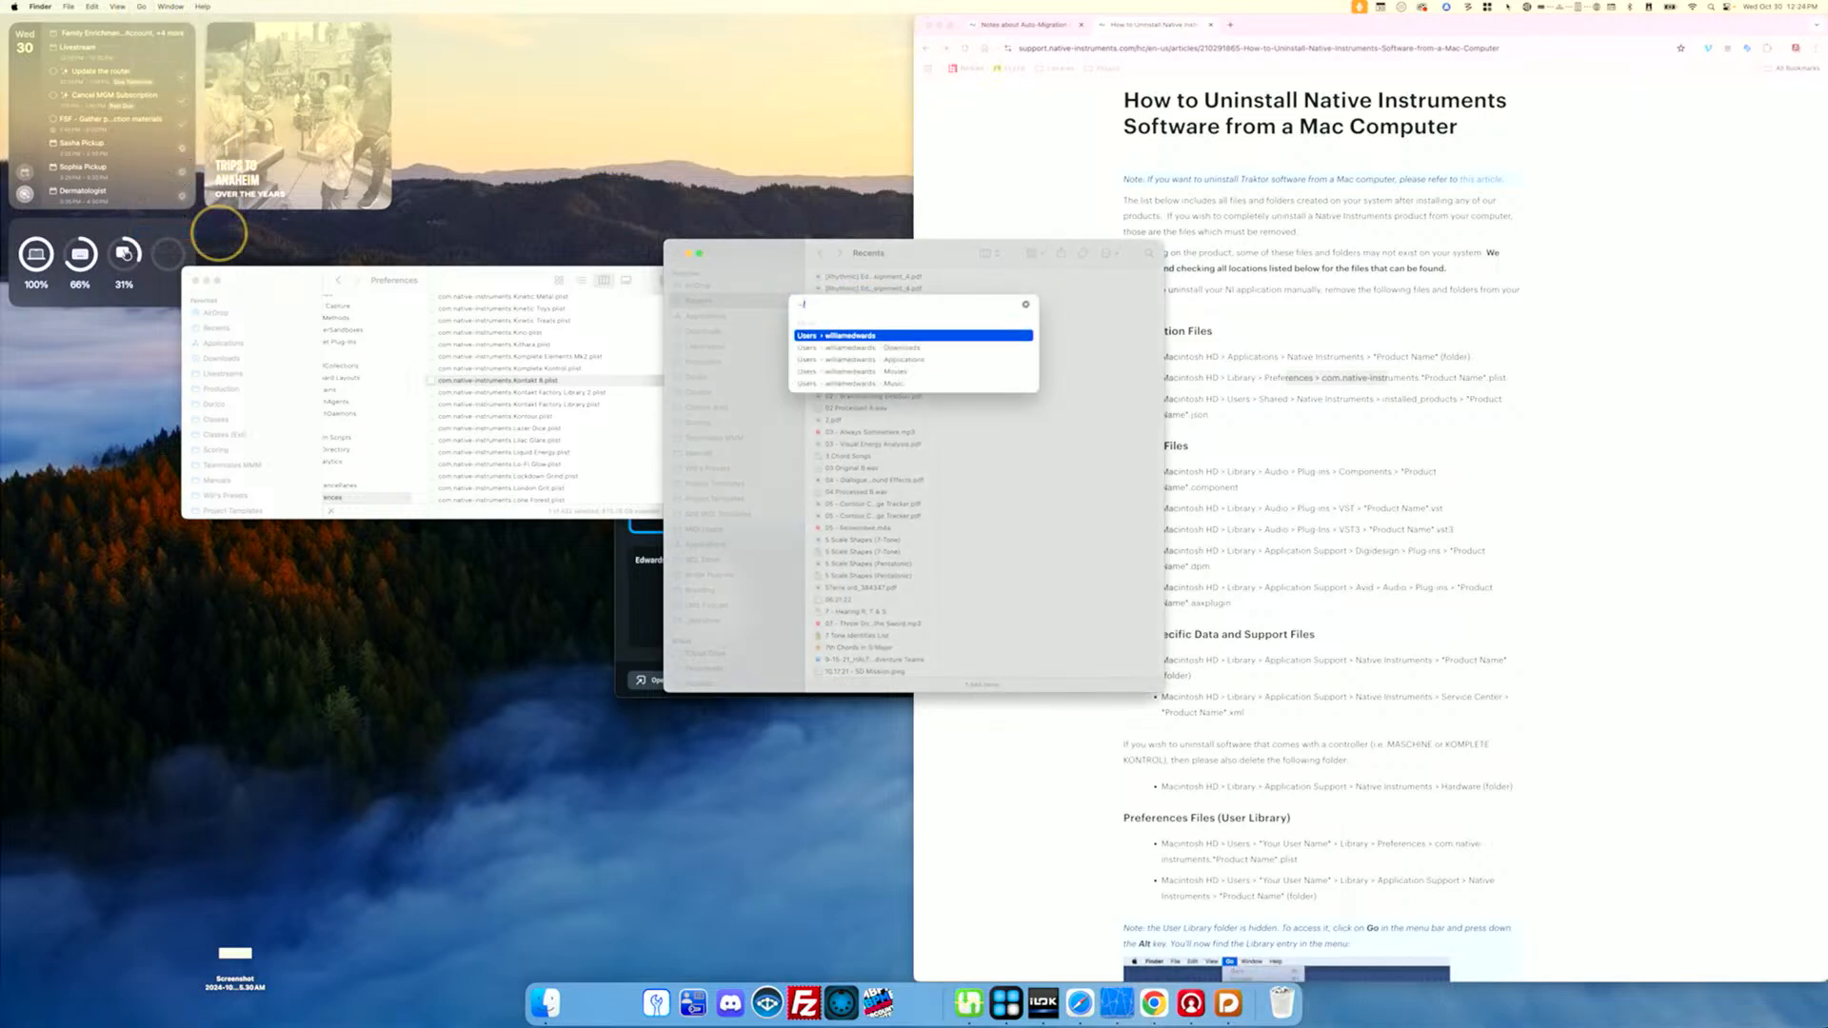
text(/)
key(Return)
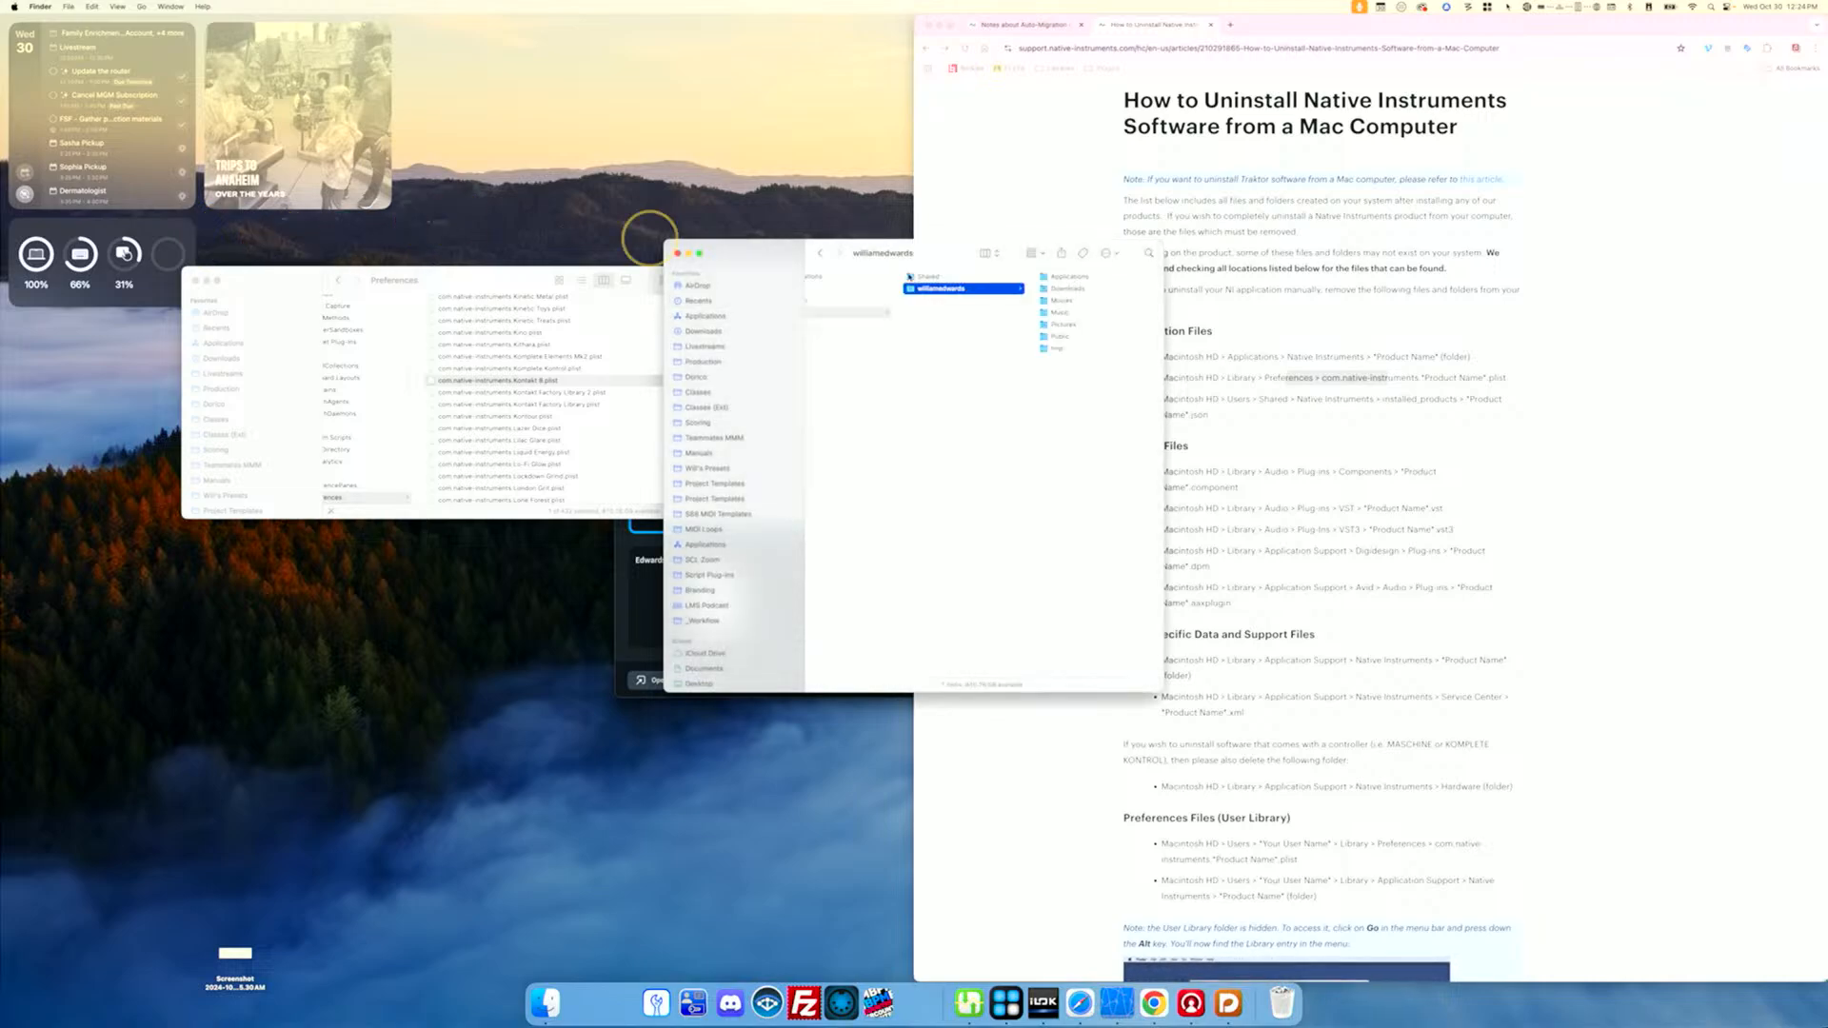
click(1000, 276)
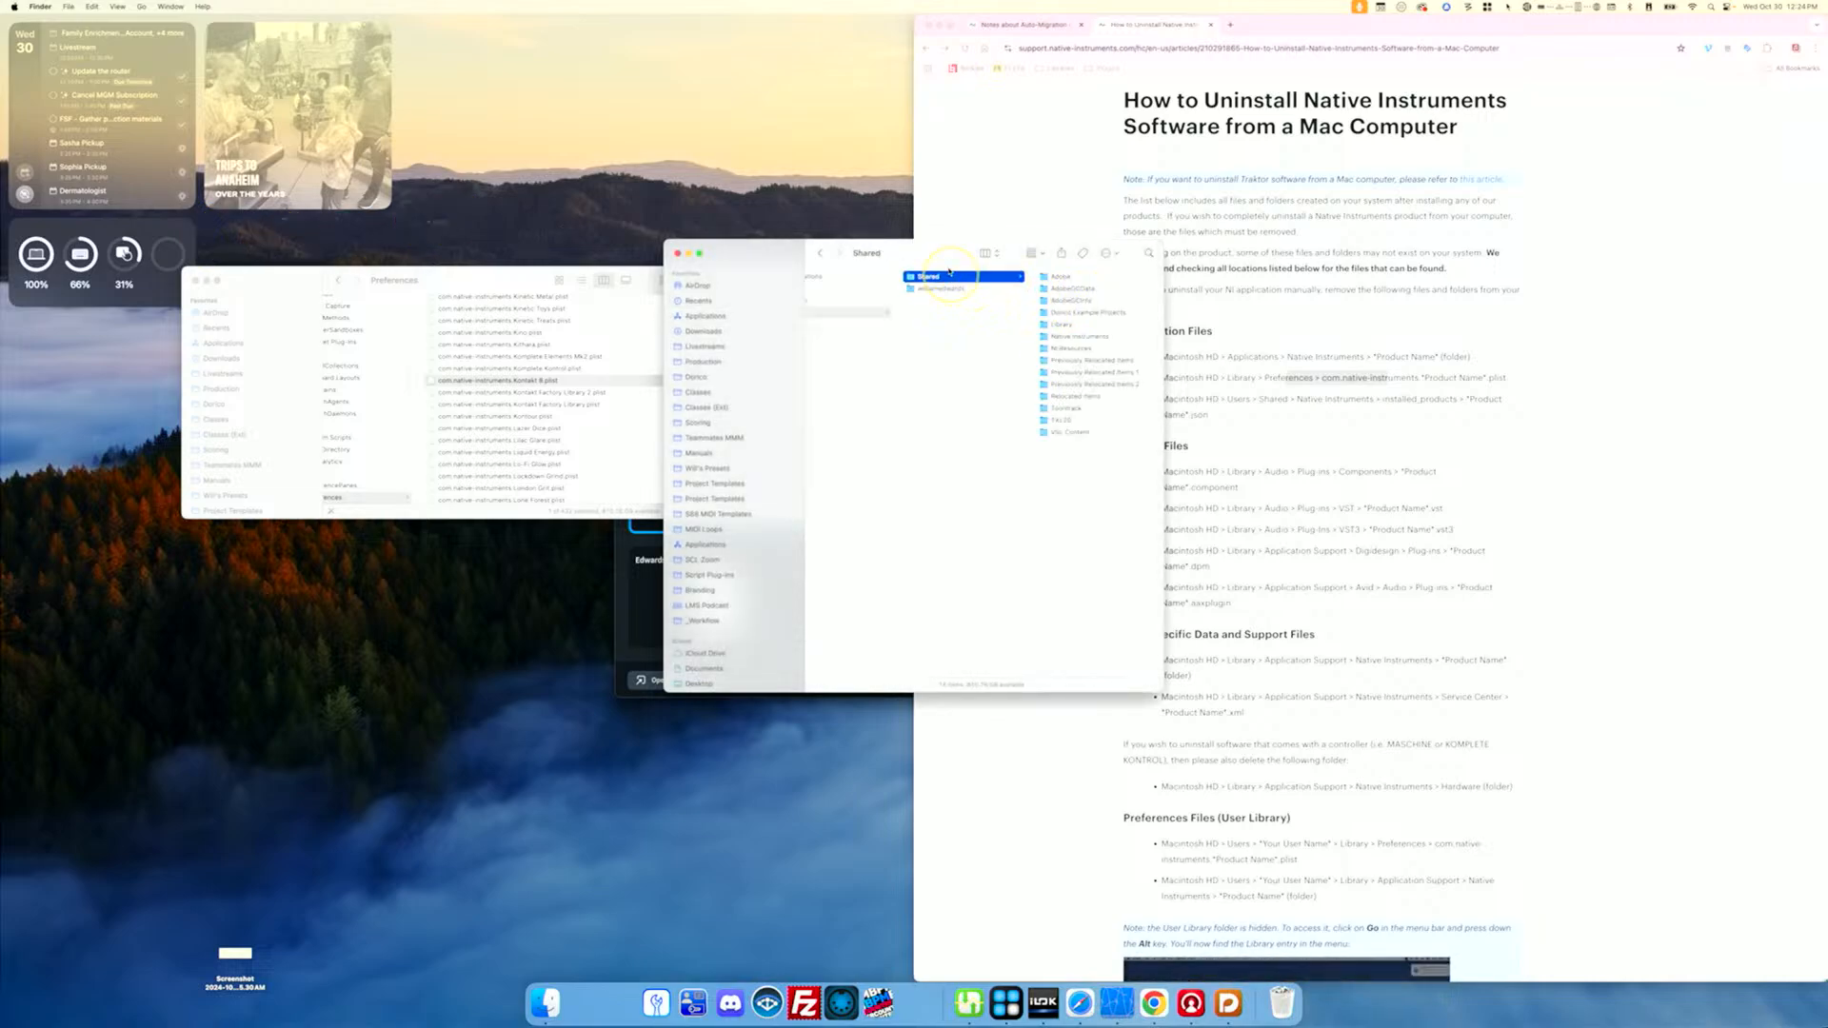
Step: Move the Shared Finder window off the uninstall article and open its Native Instruments > installed_products folder
drag(943, 255, 584, 443)
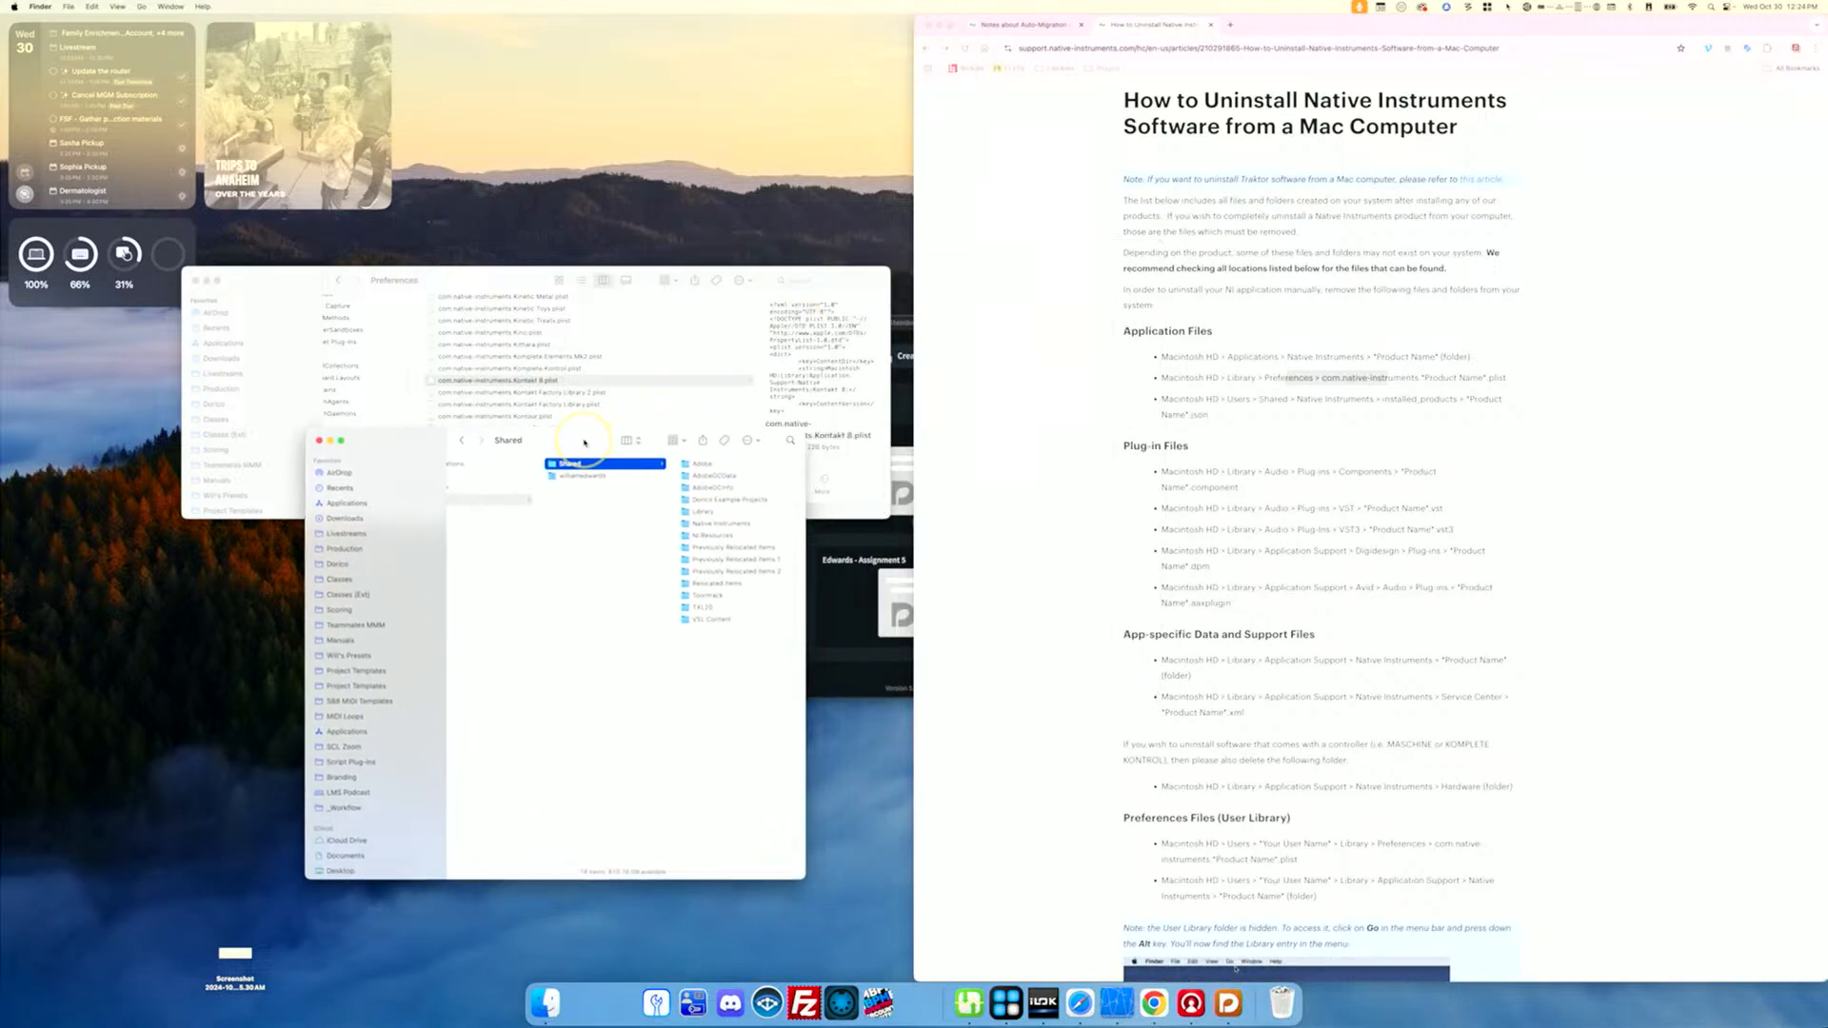
click(724, 524)
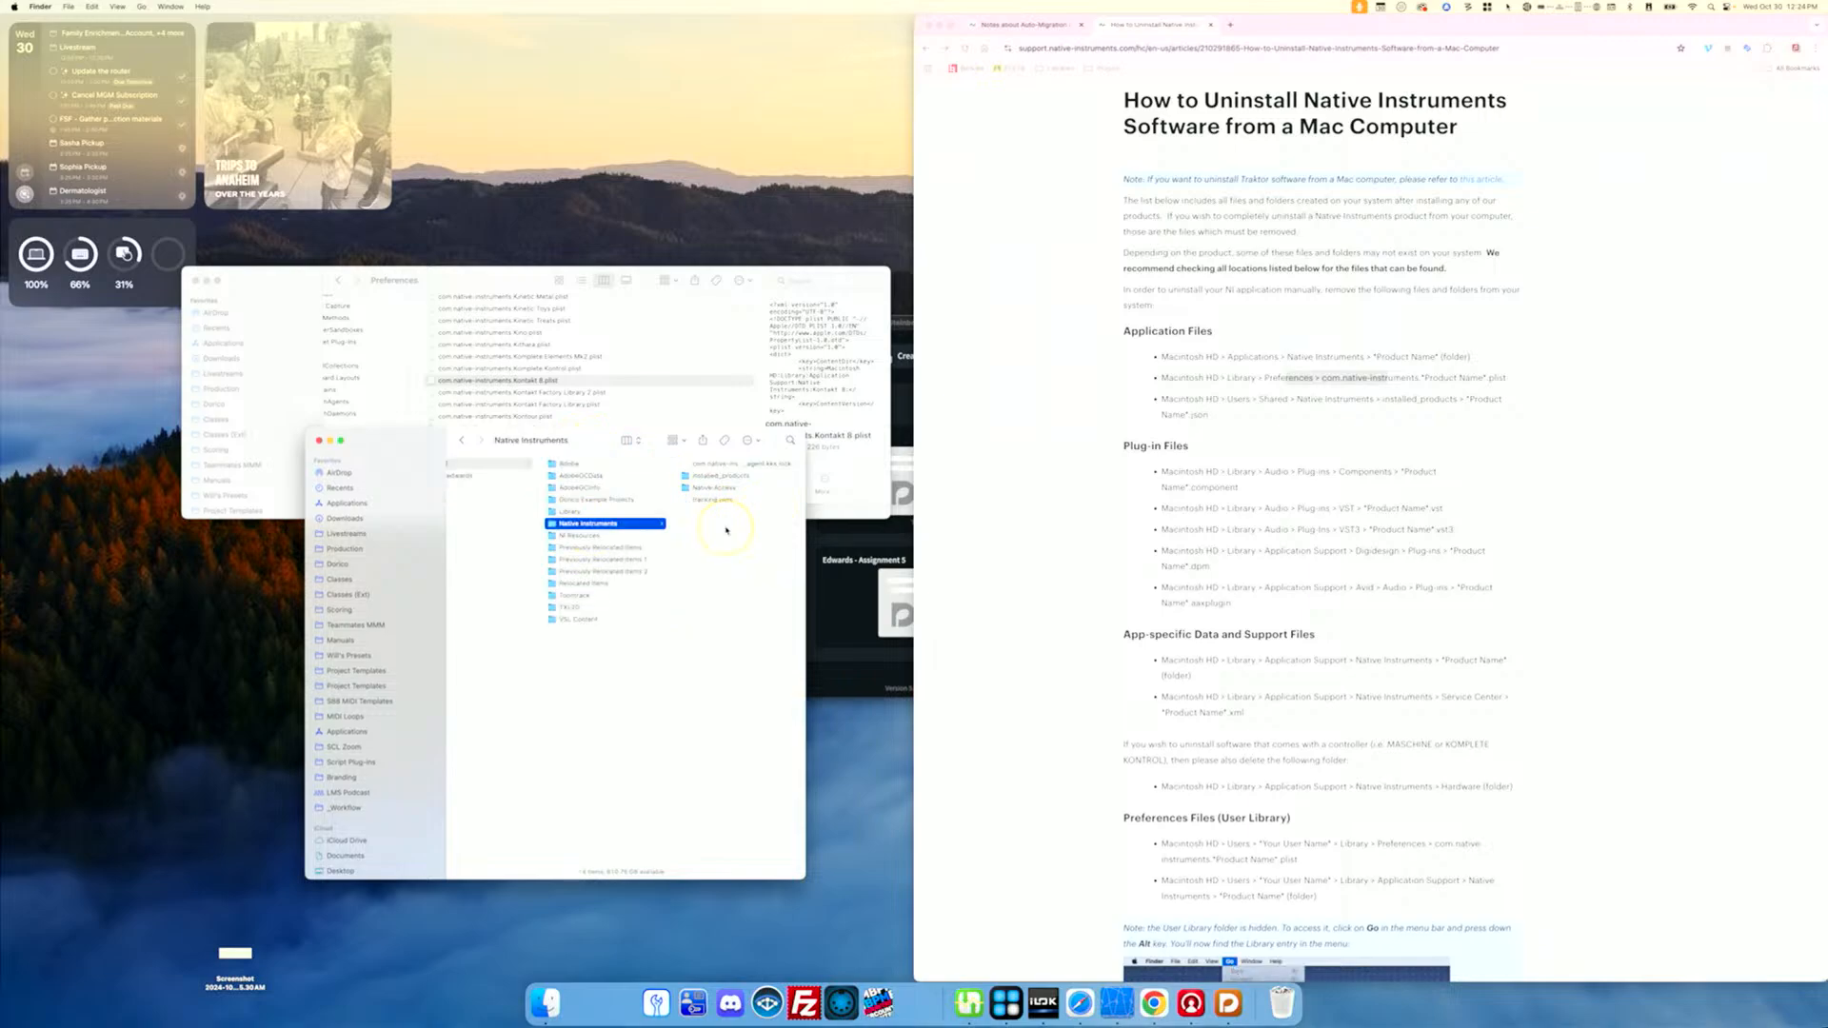
click(721, 476)
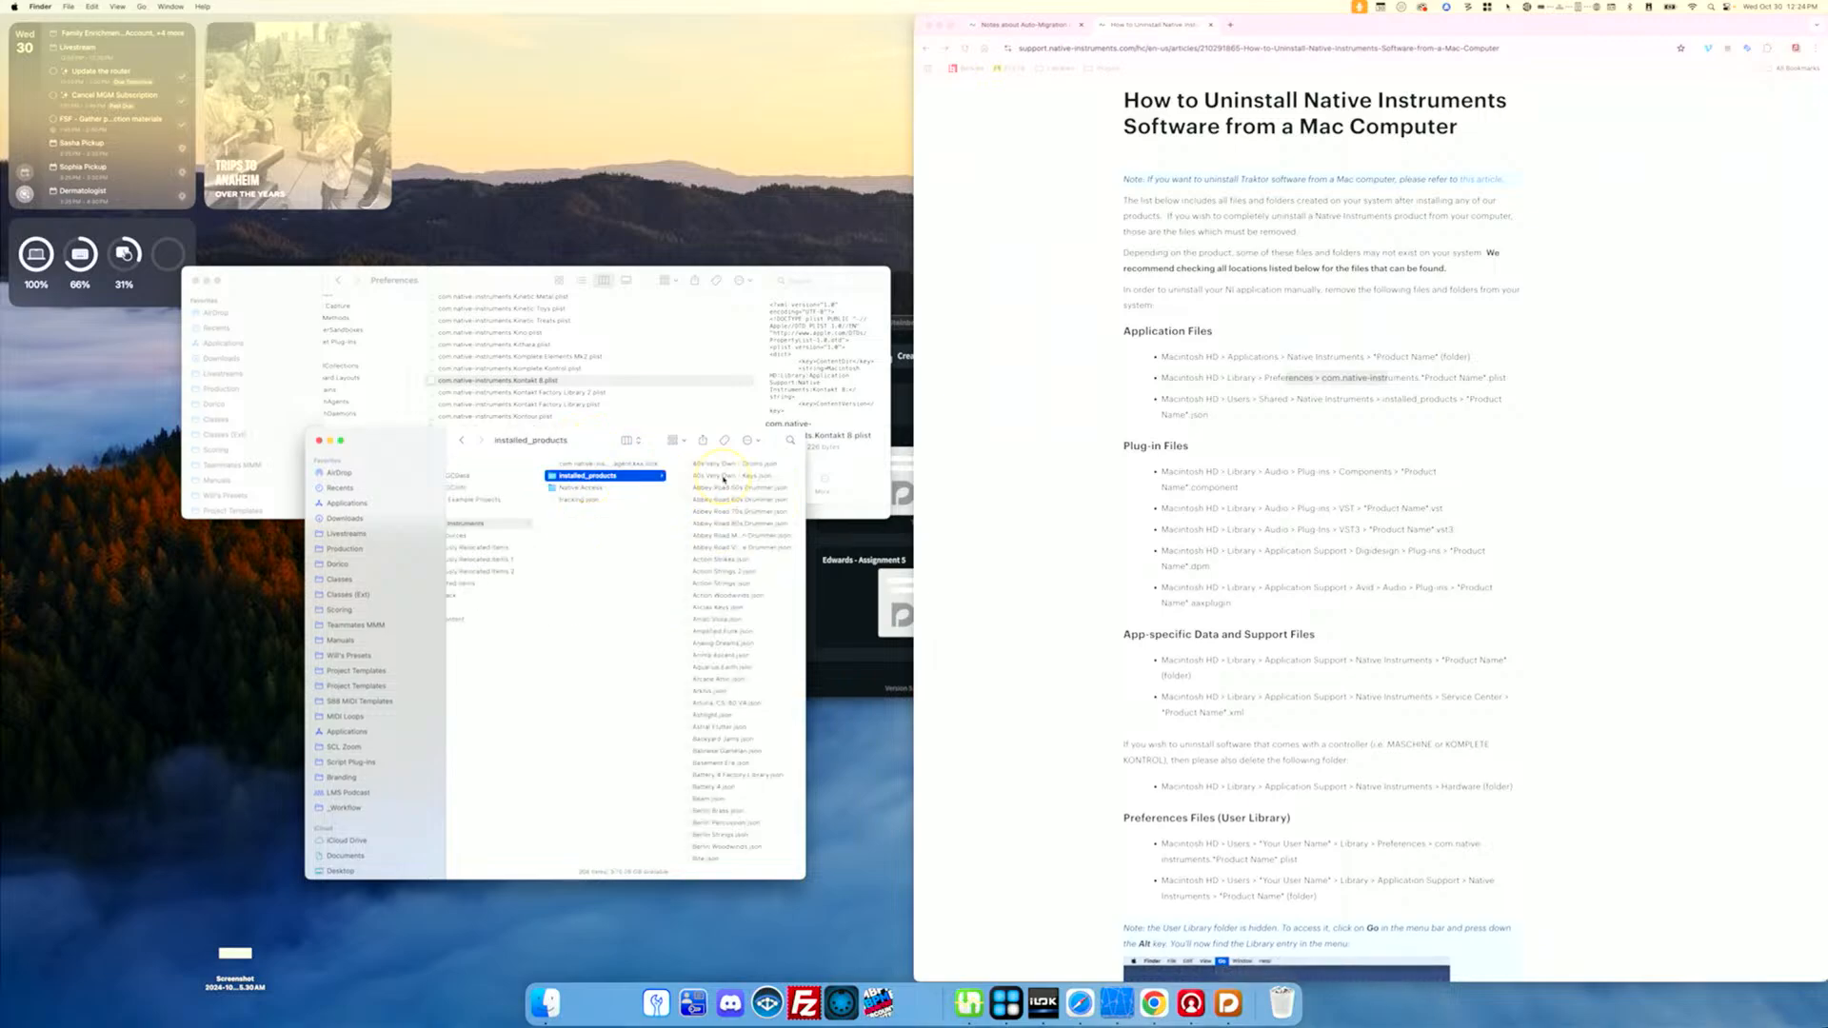
Step: Move Kontakt 7.json from installed_products to the Trash, and place that Finder window below the Preferences window
scroll(728, 495, down, 15)
scroll(748, 579, down, 10)
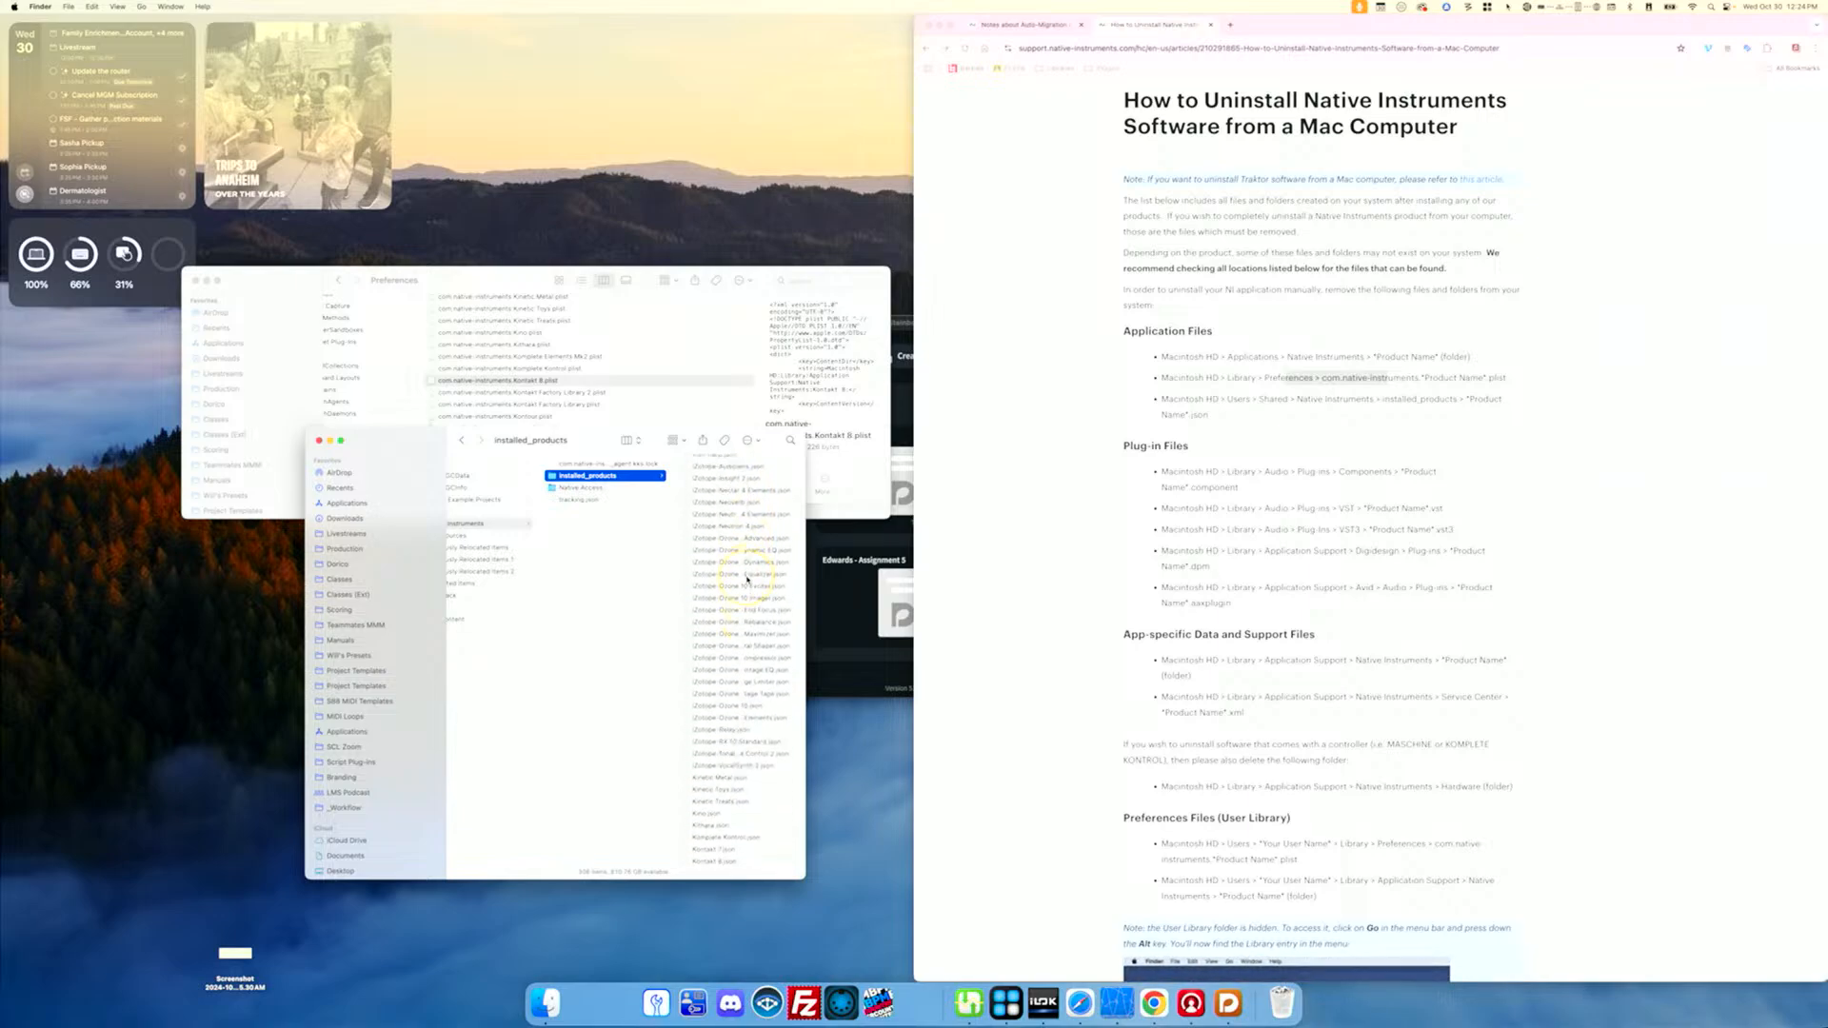
scroll(747, 579, up, 2)
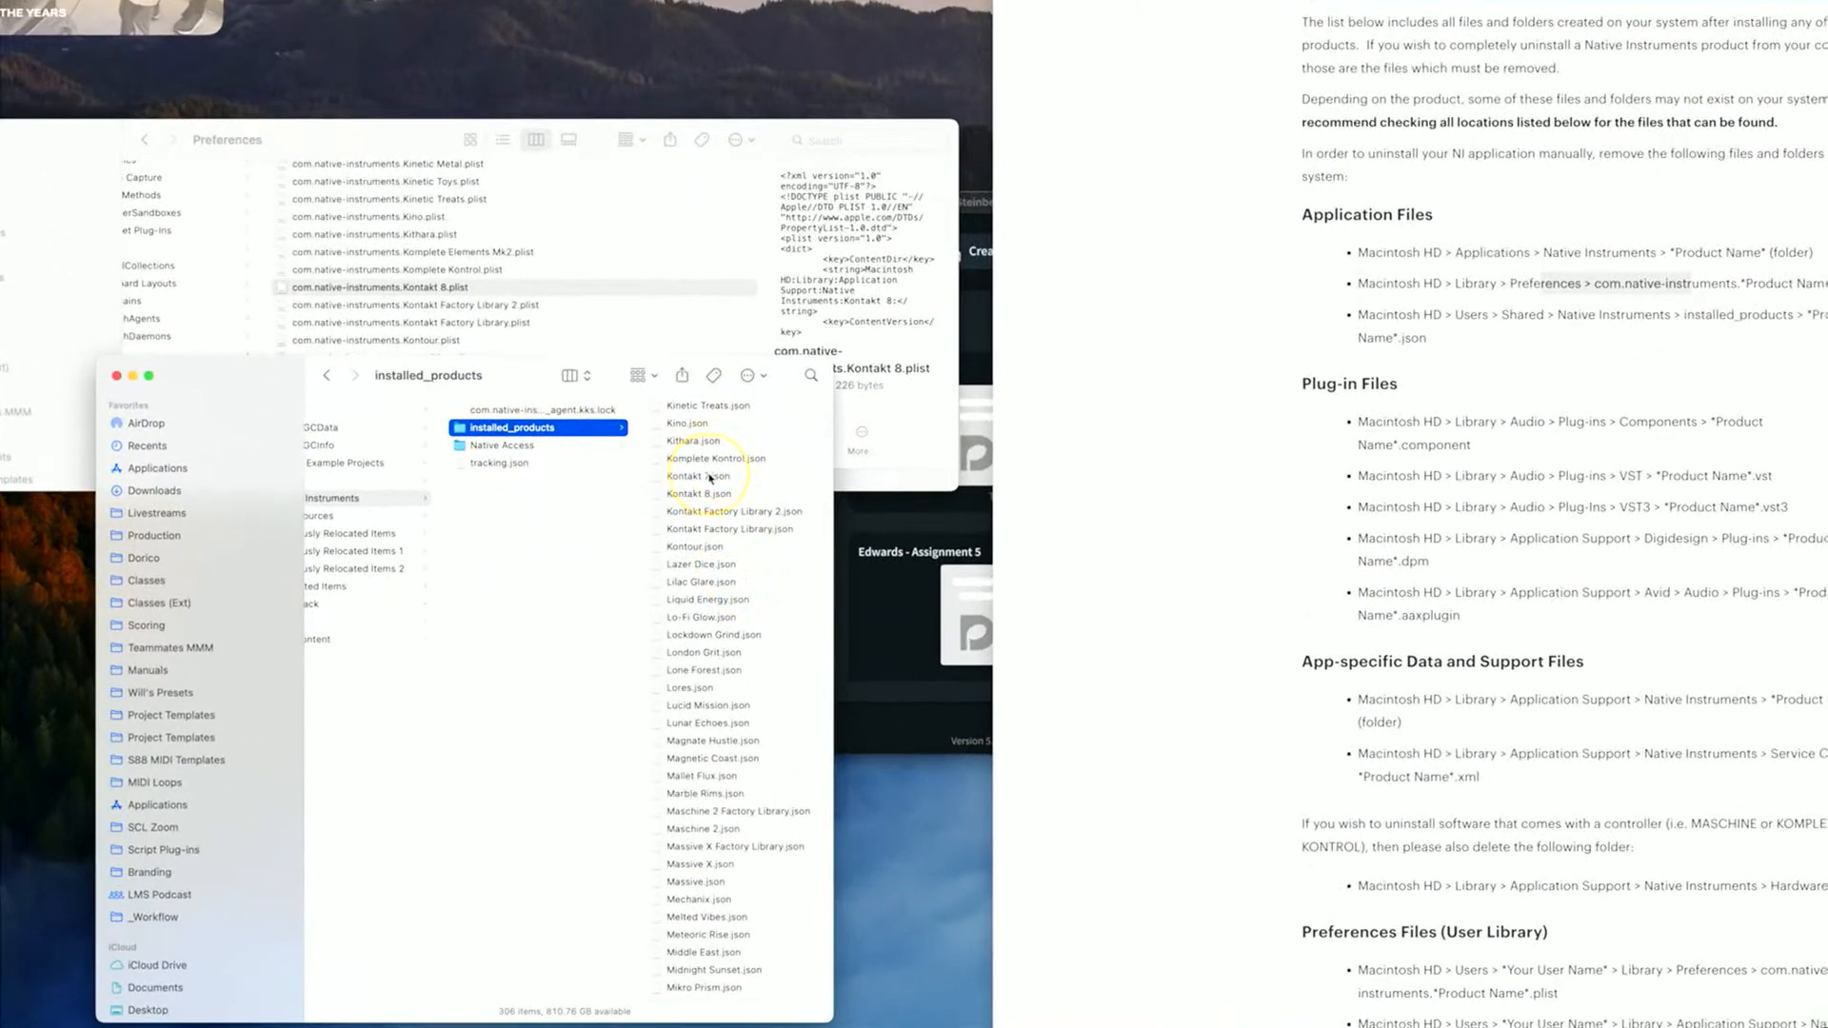
click(709, 478)
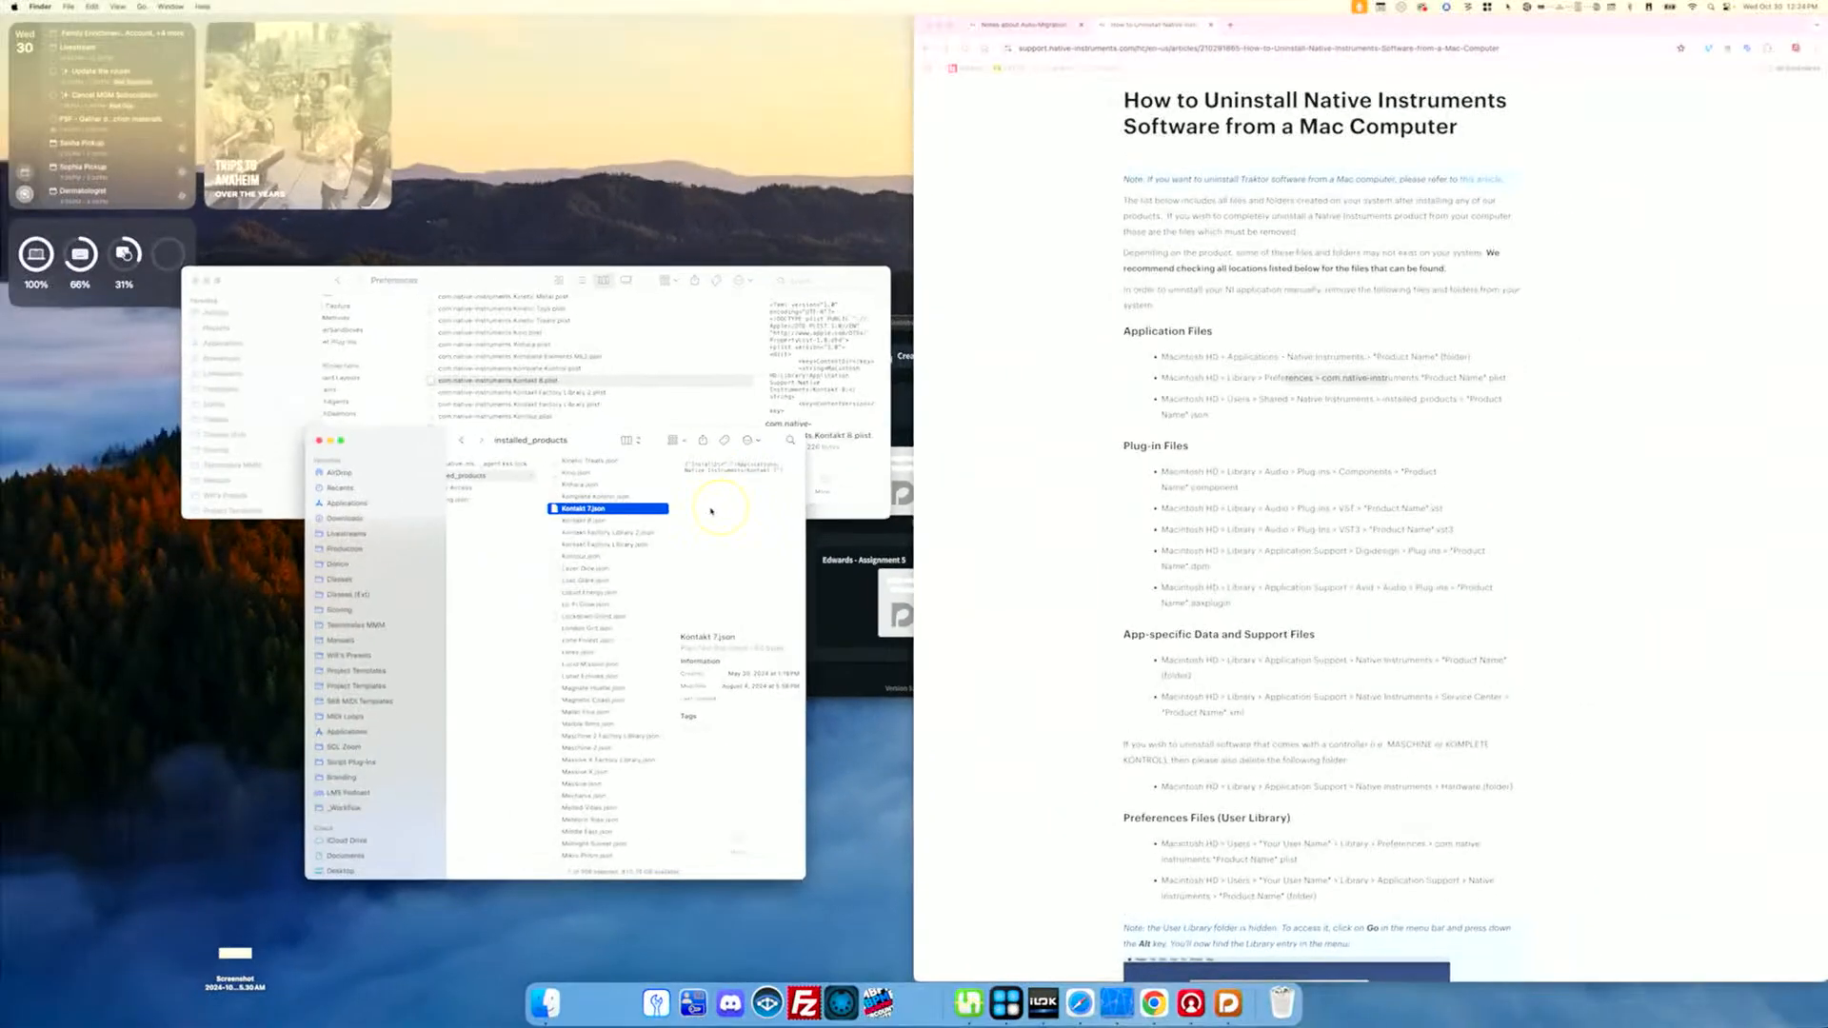
right_click(585, 511)
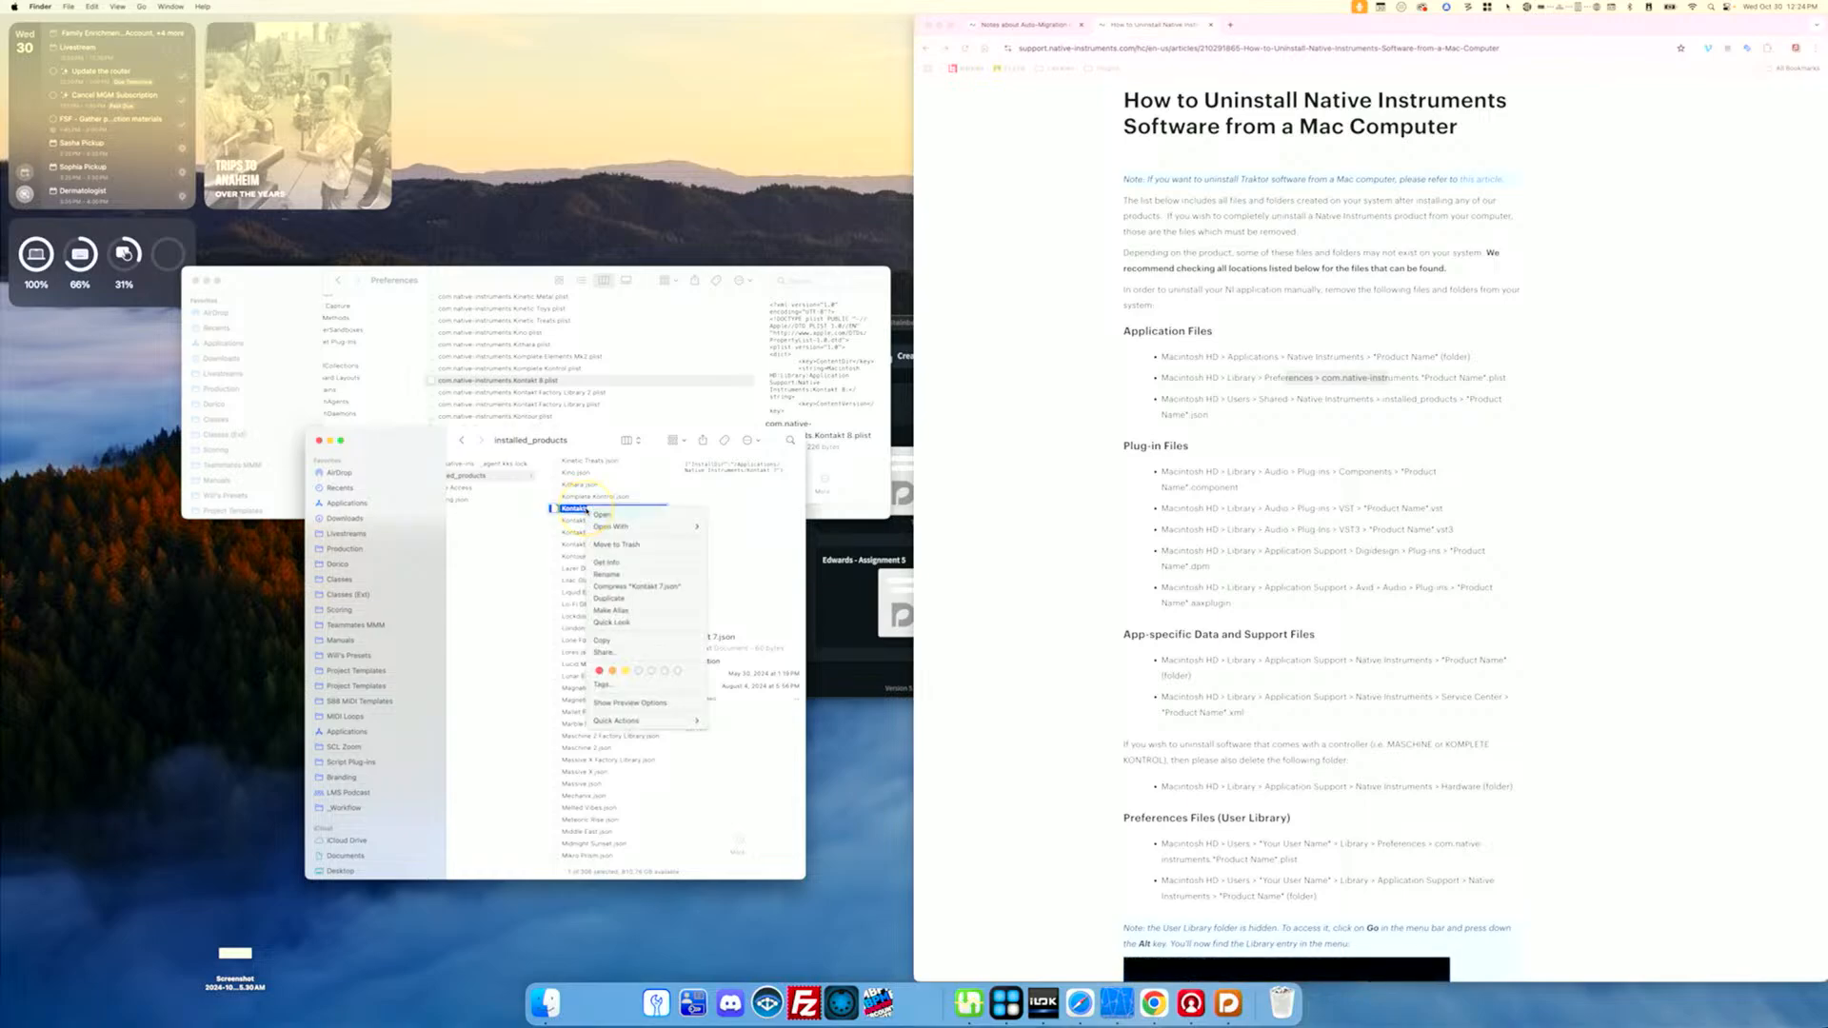
click(628, 551)
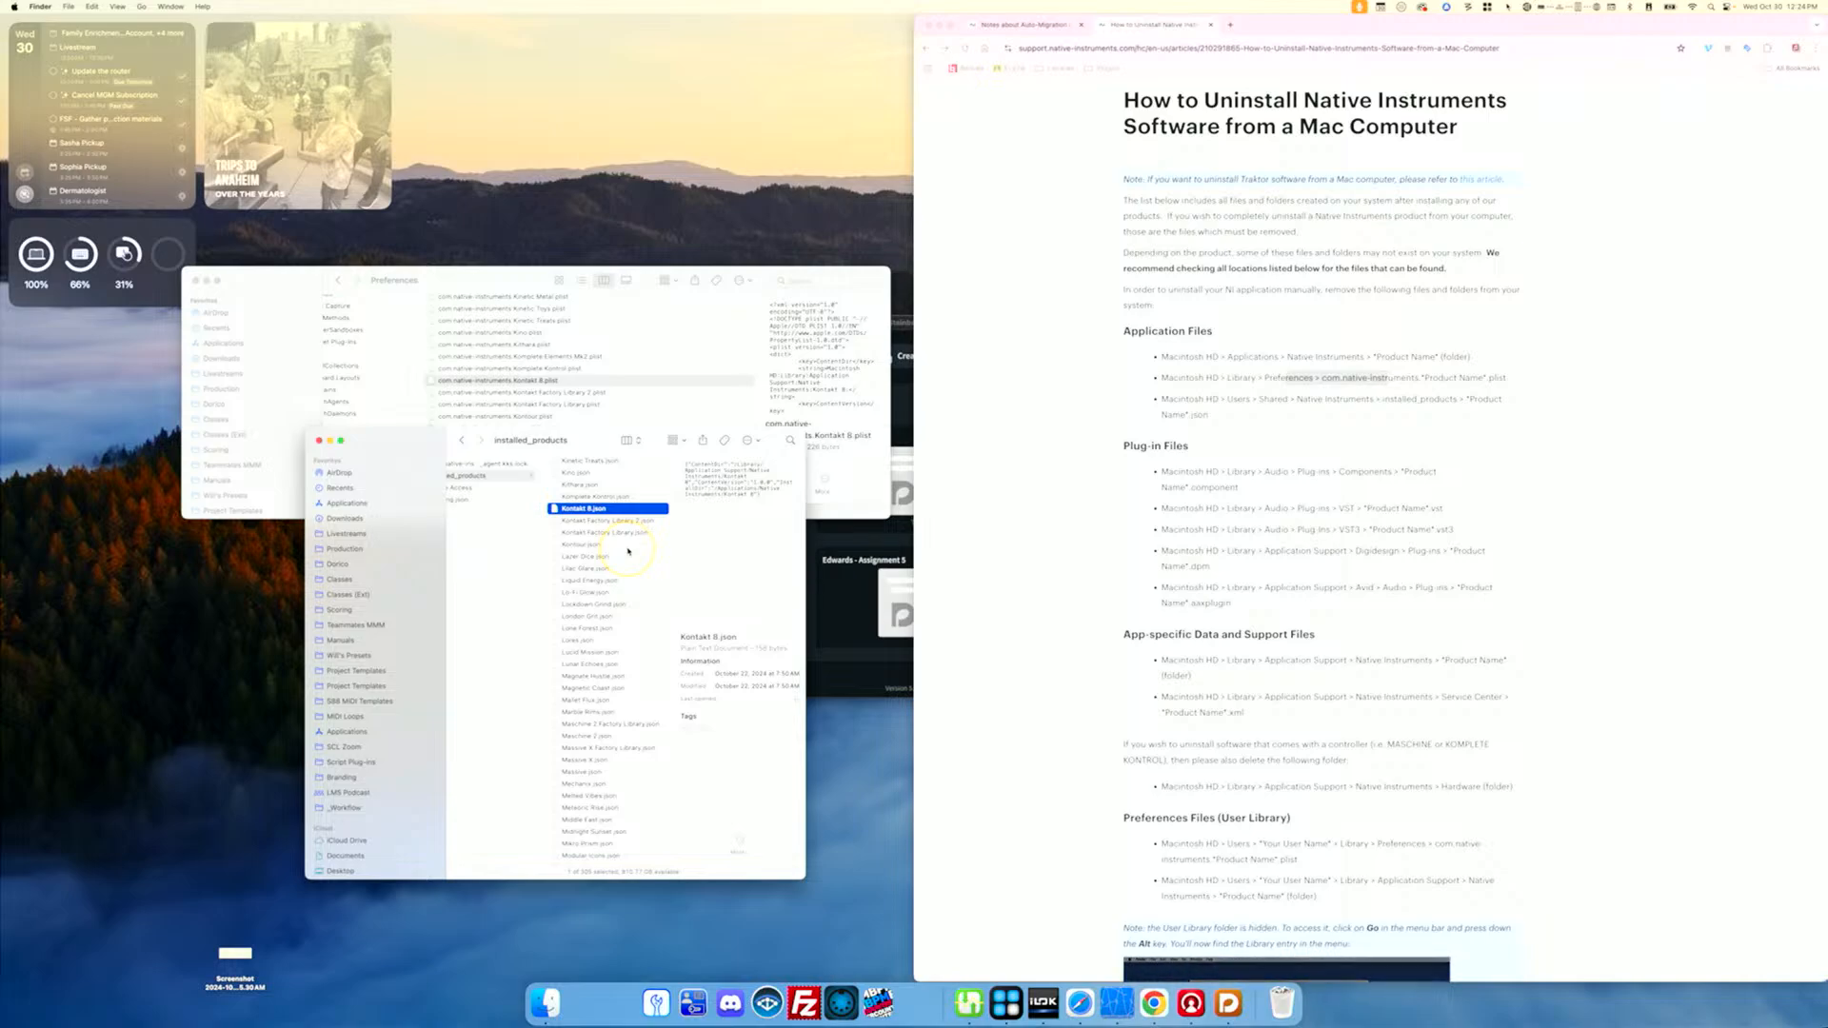
drag(419, 442, 448, 531)
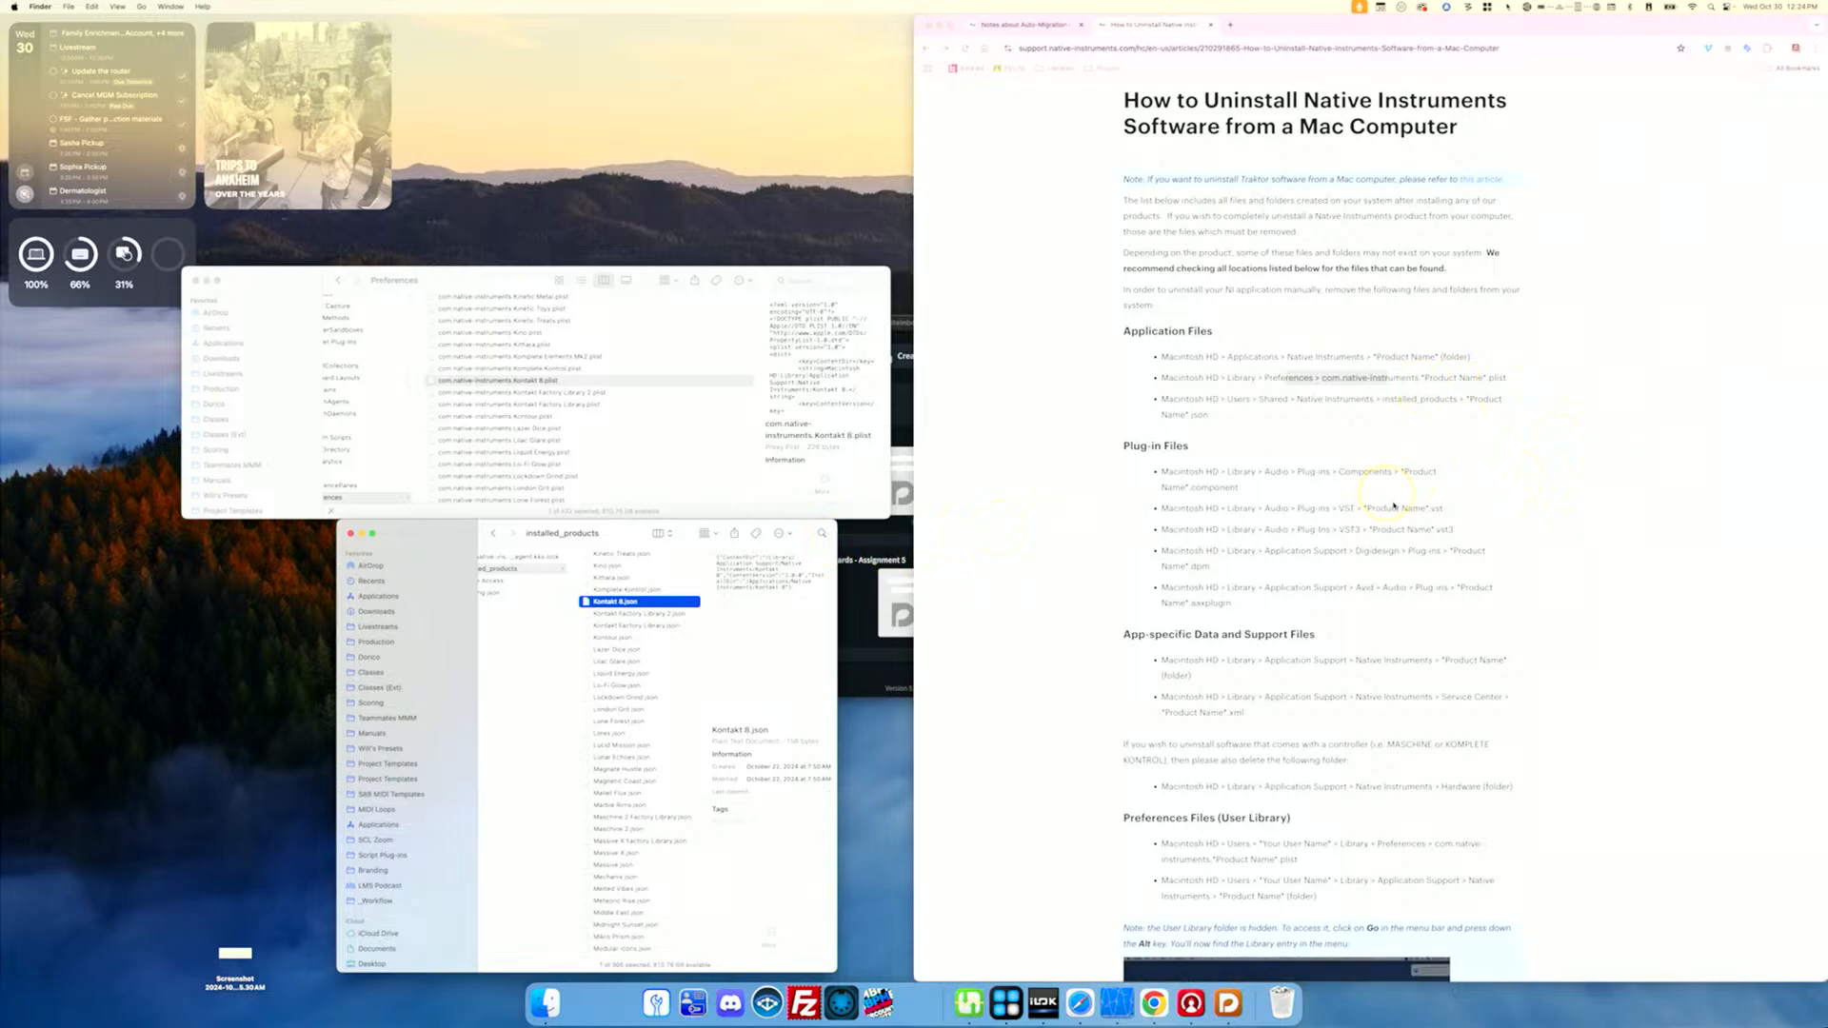
Step: Following the article's Plug-in Files list, open Library > Audio > Plug-Ins > VST3 in the Preferences Finder window
scroll(1416, 512, down, 1)
scroll(1416, 511, down, 7)
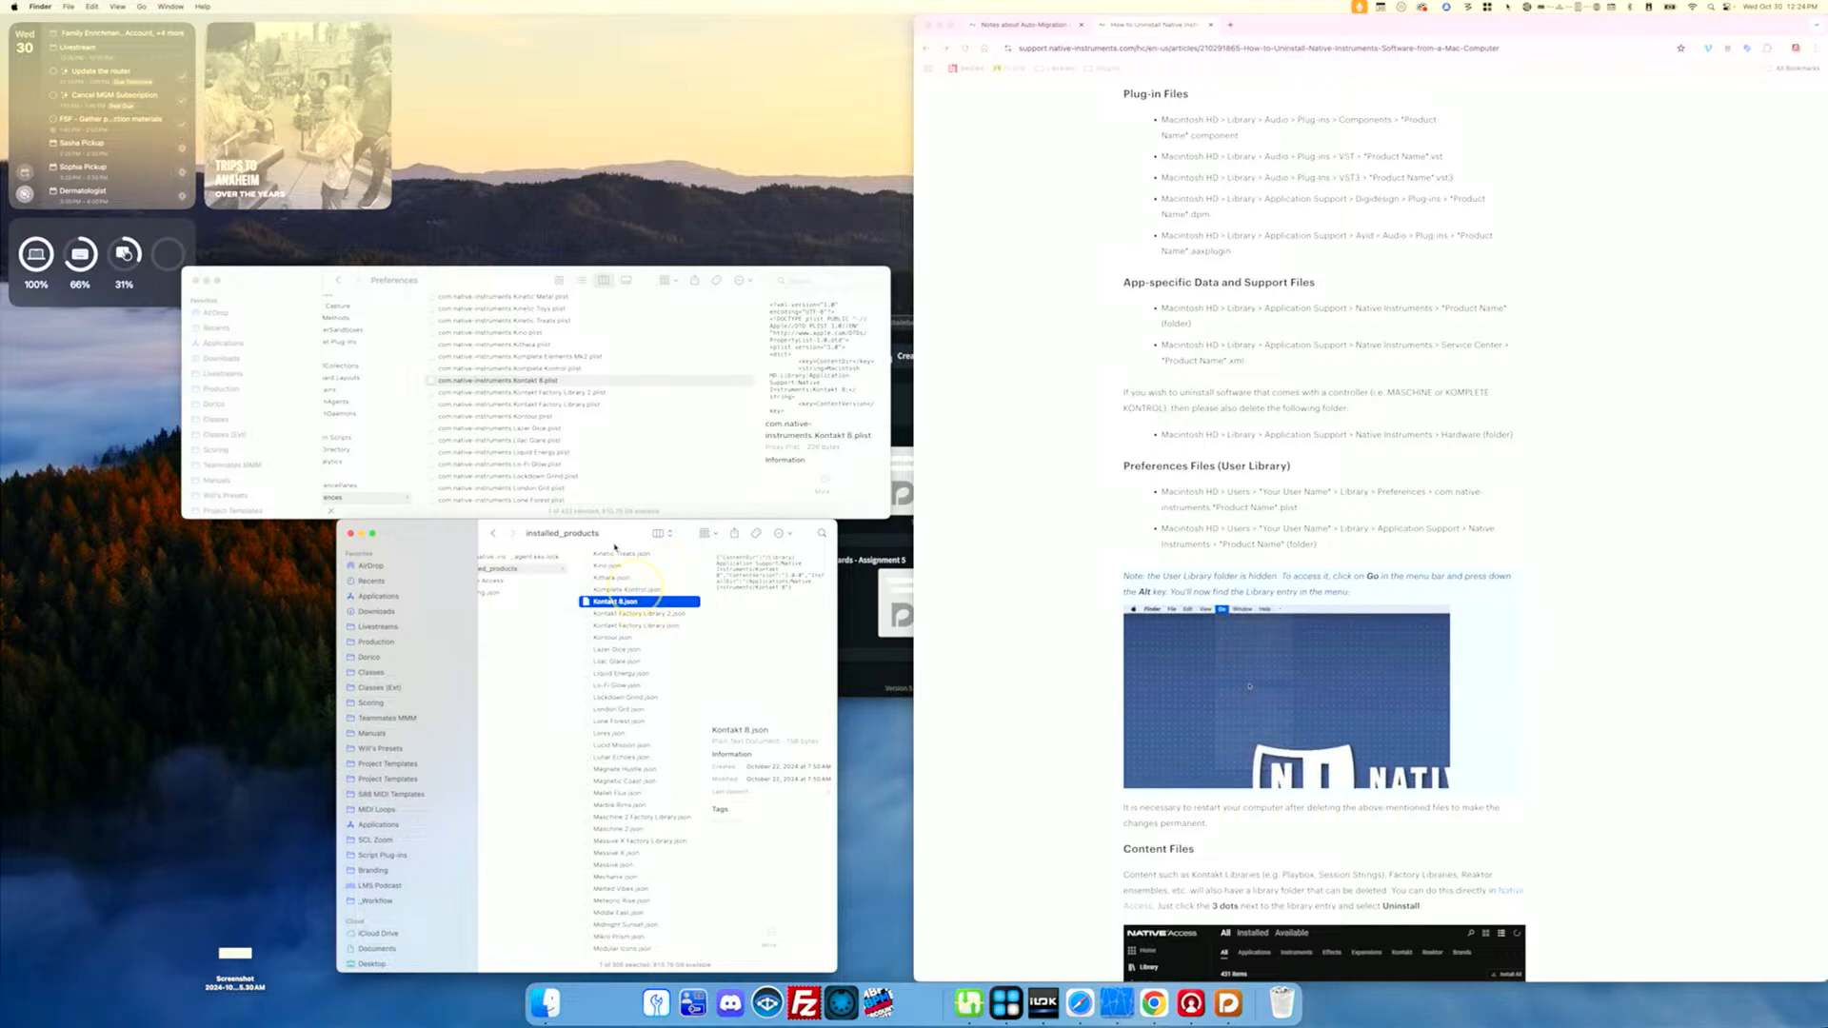
click(465, 284)
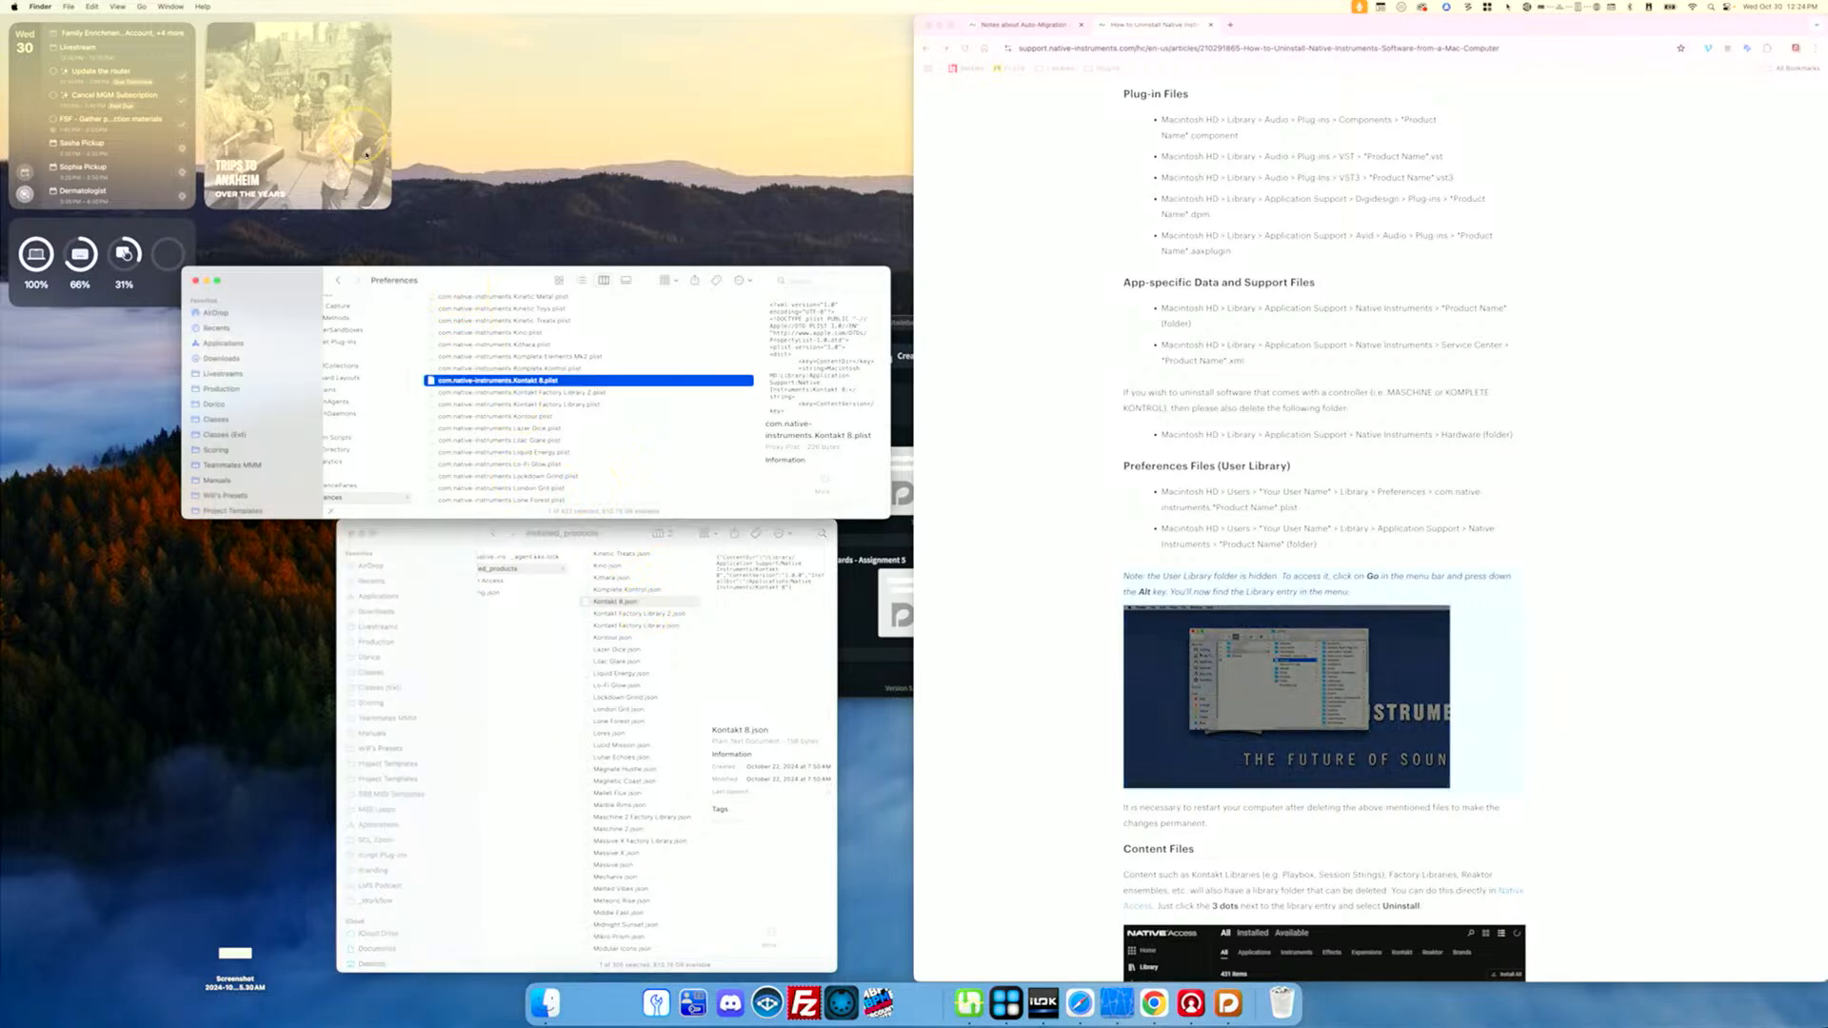
scroll(525, 451, left, 5)
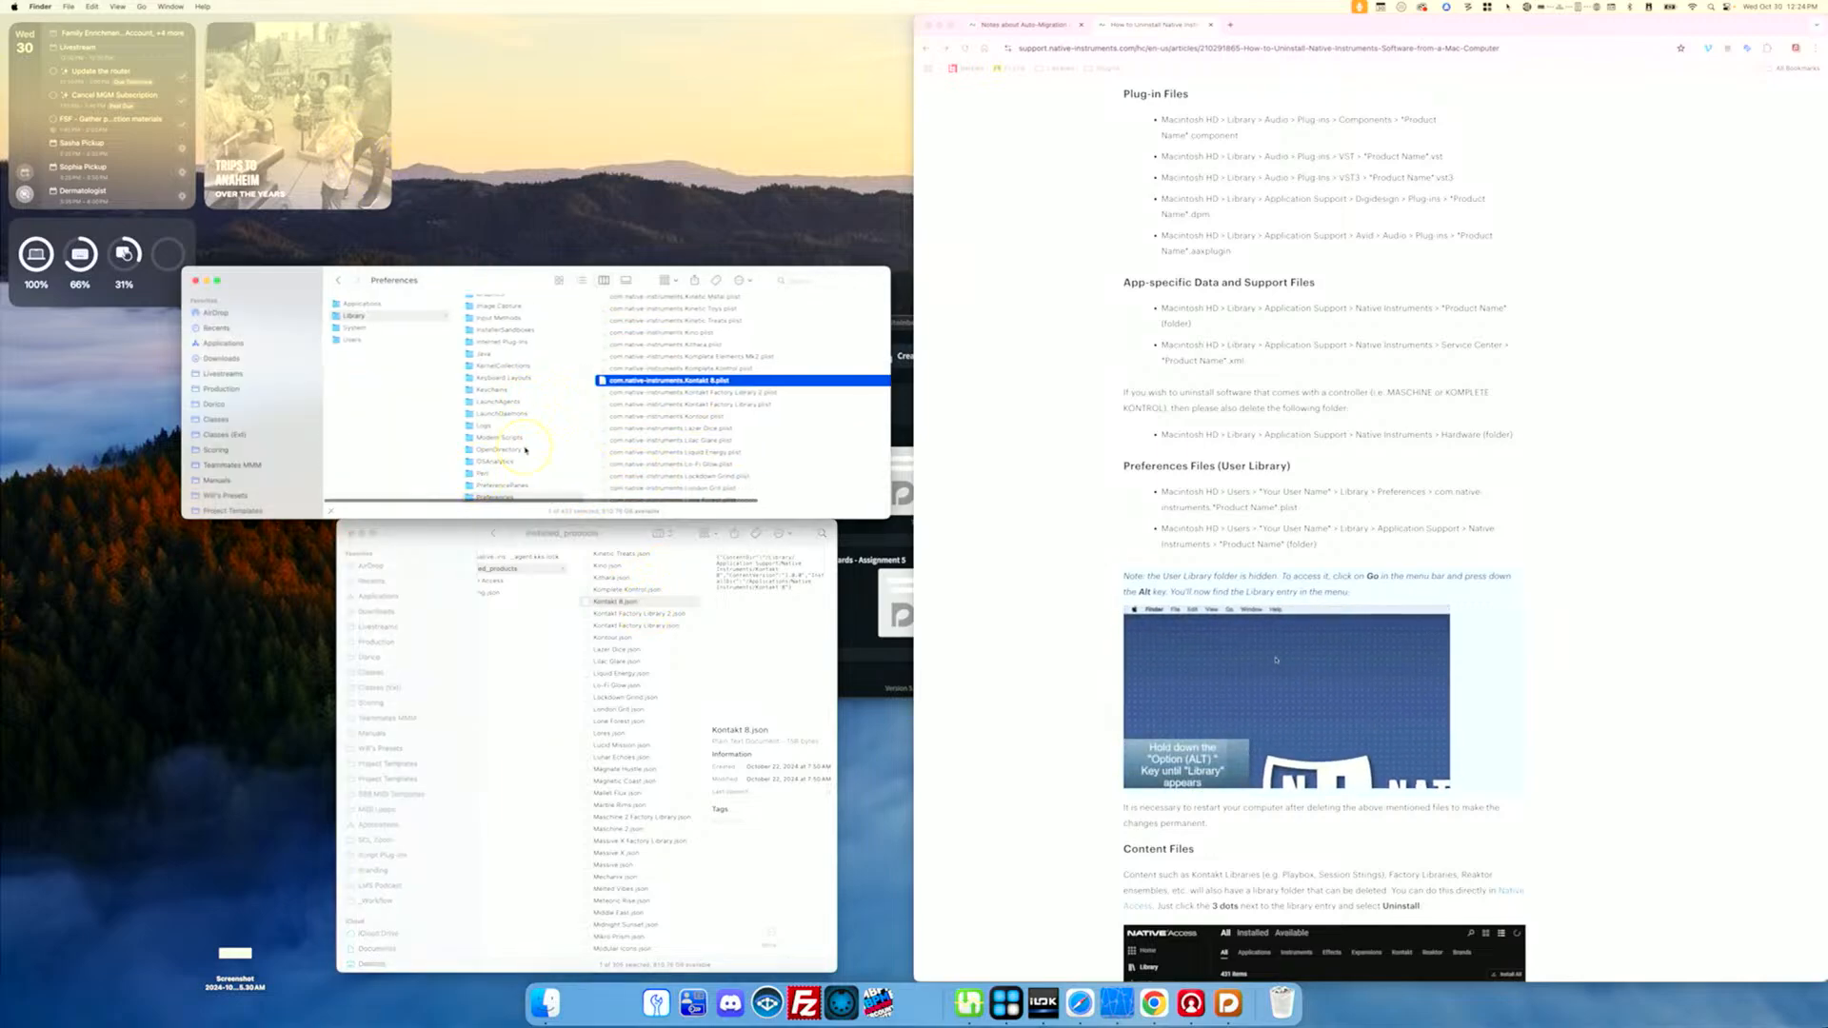
scroll(495, 381, up, 10)
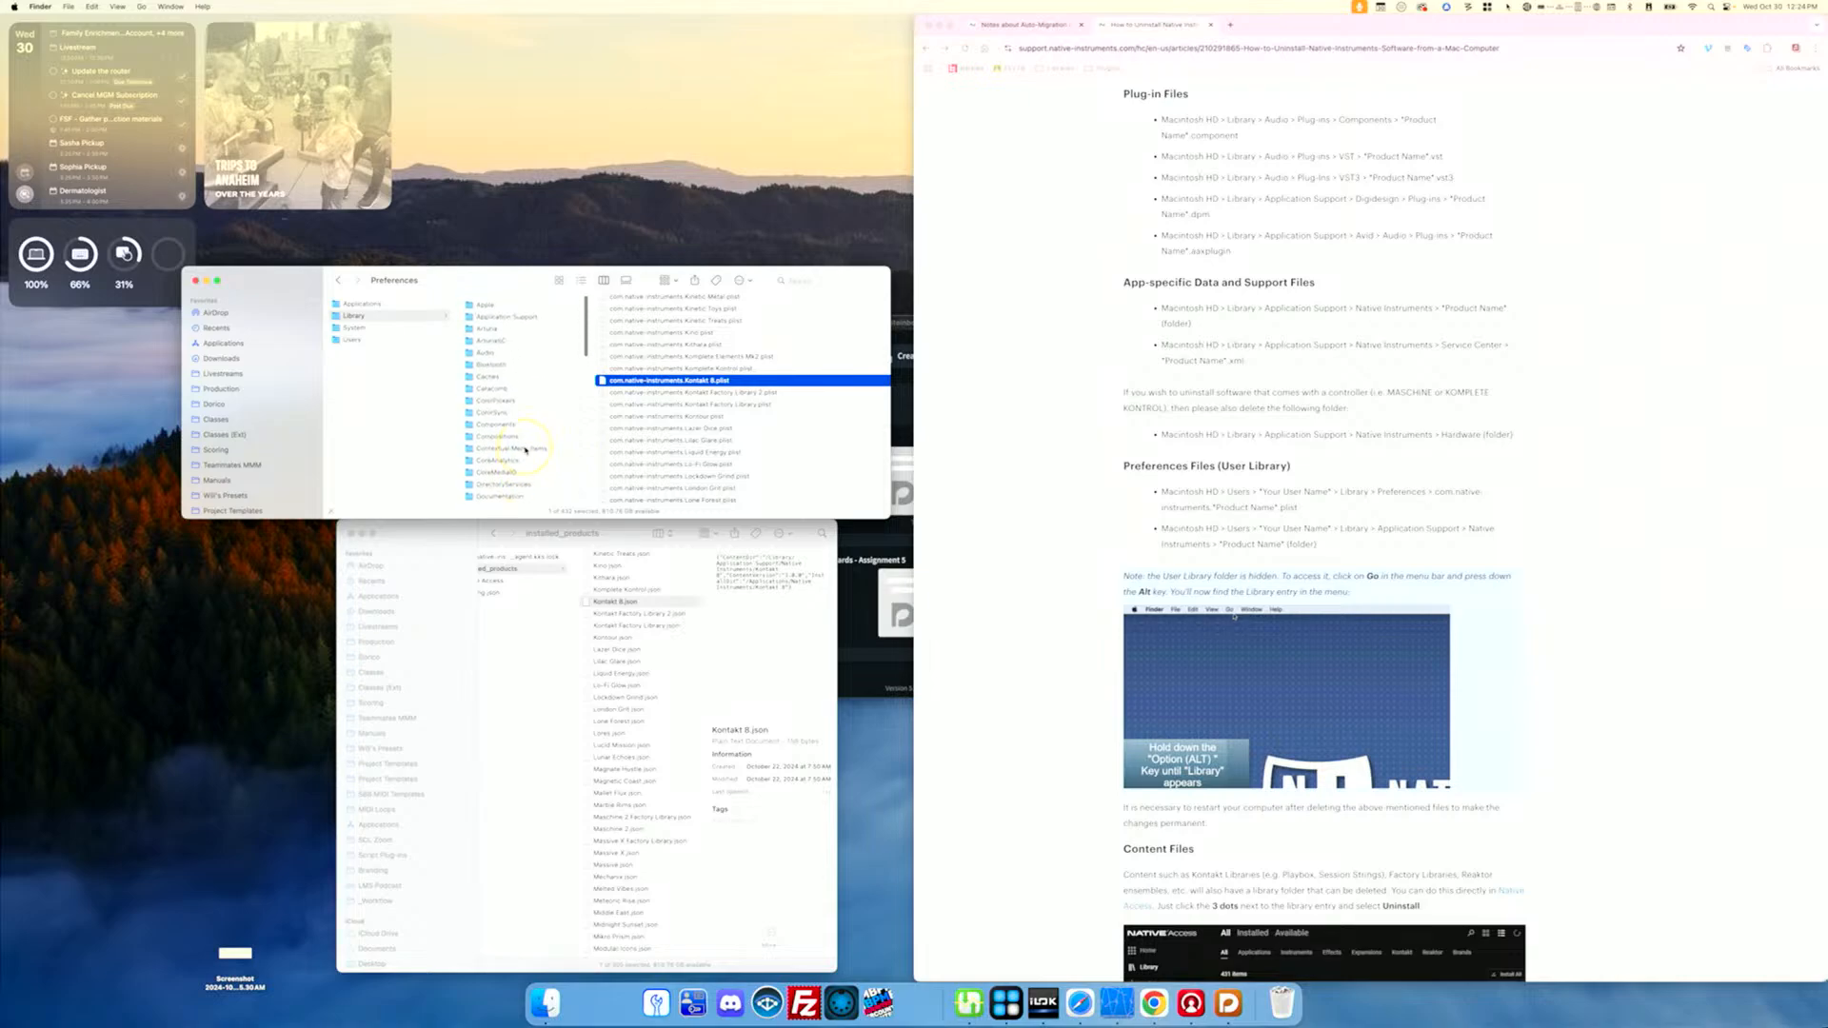
click(488, 352)
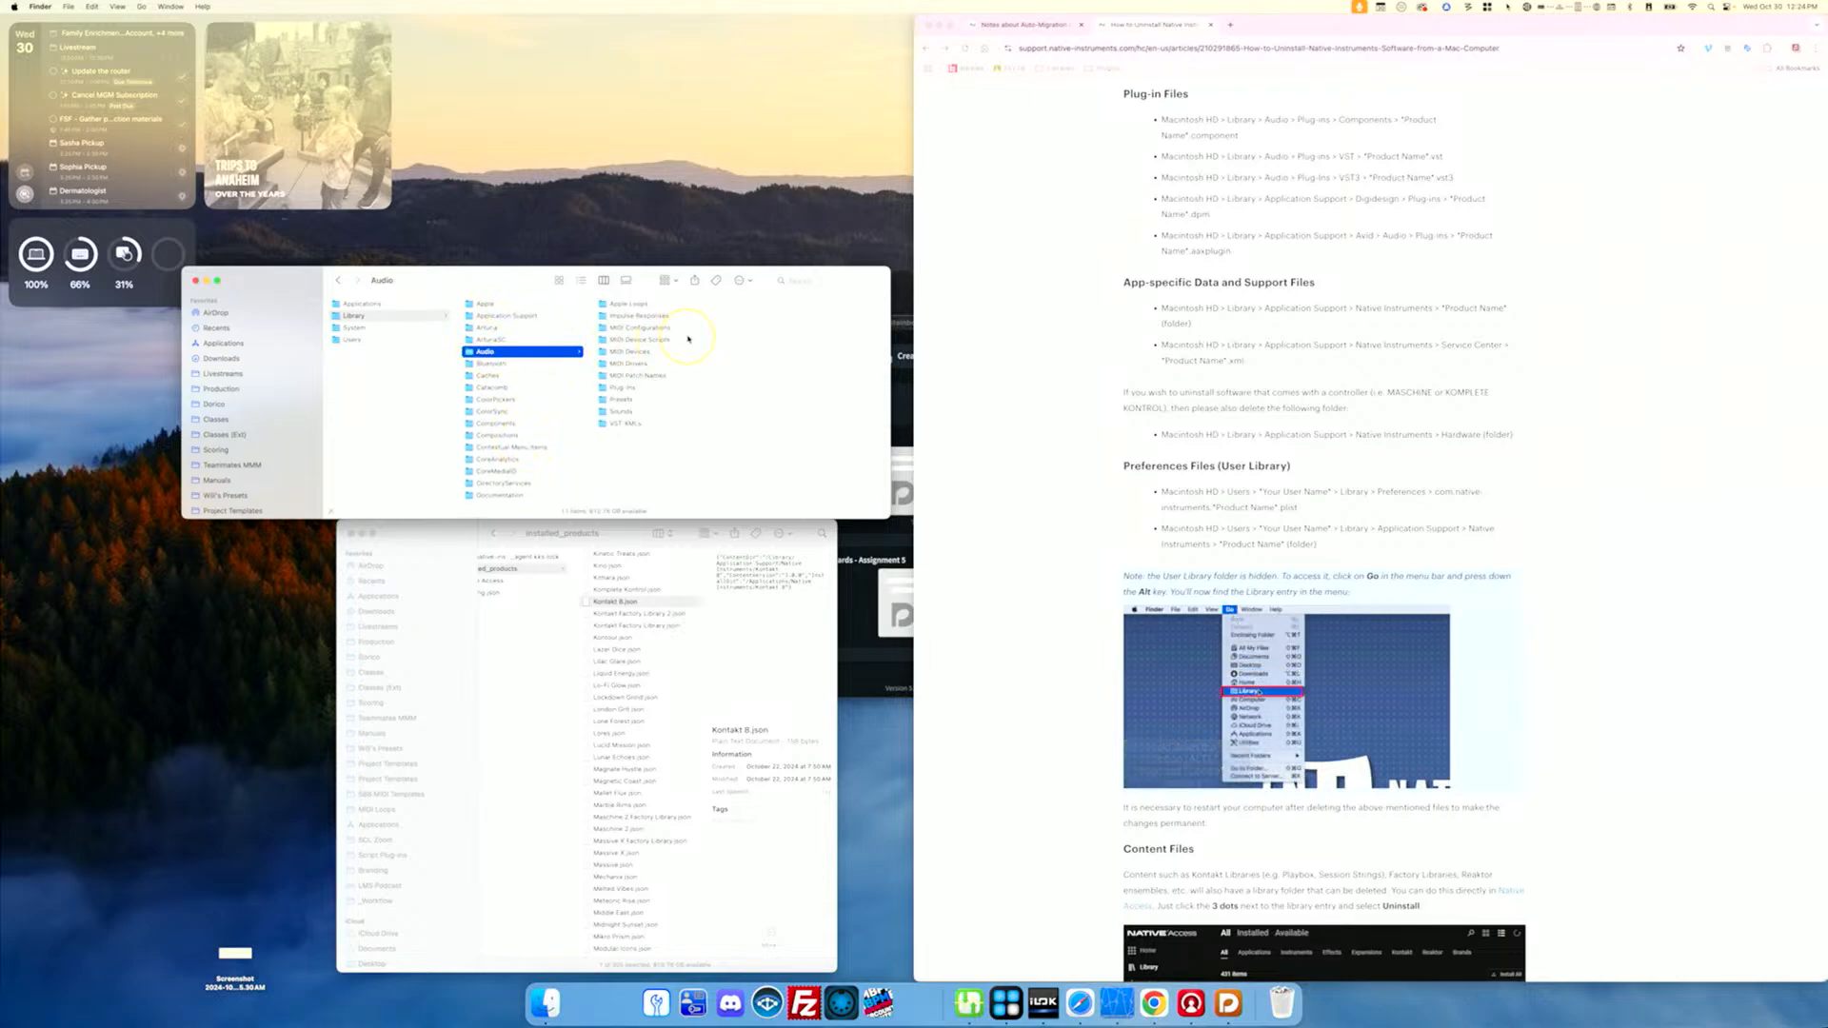
click(624, 388)
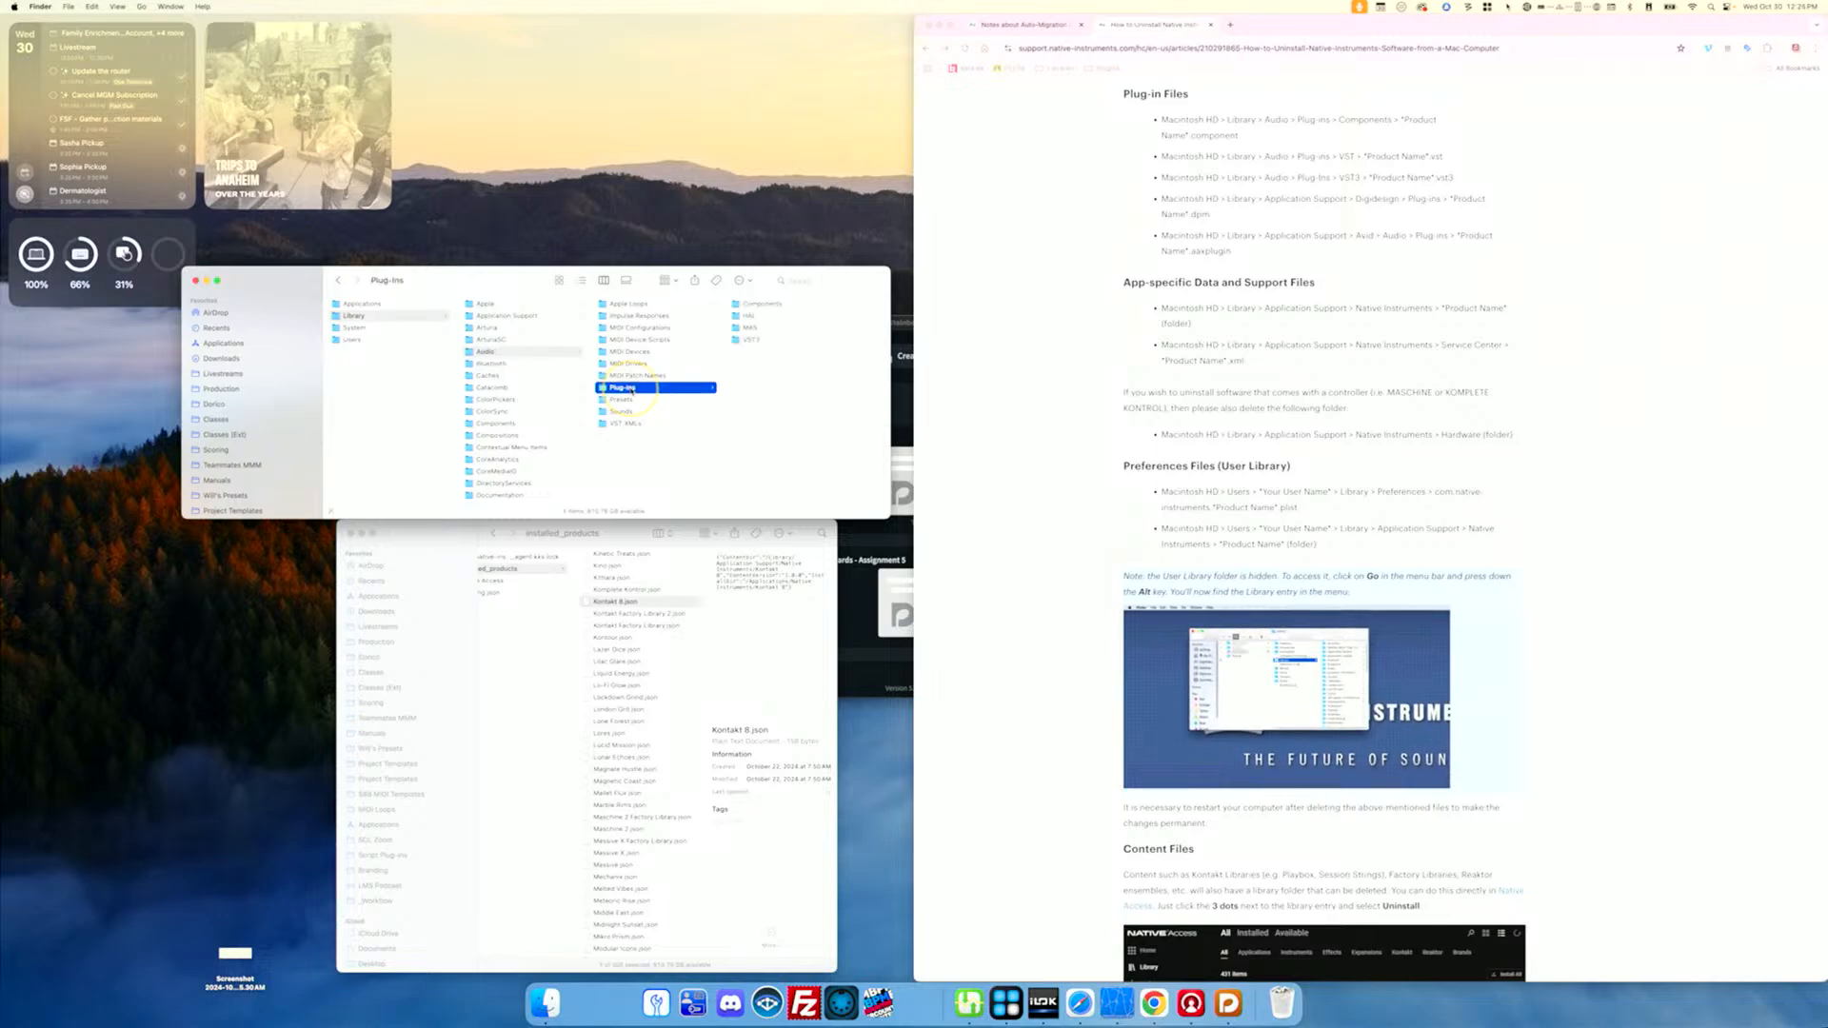
click(773, 339)
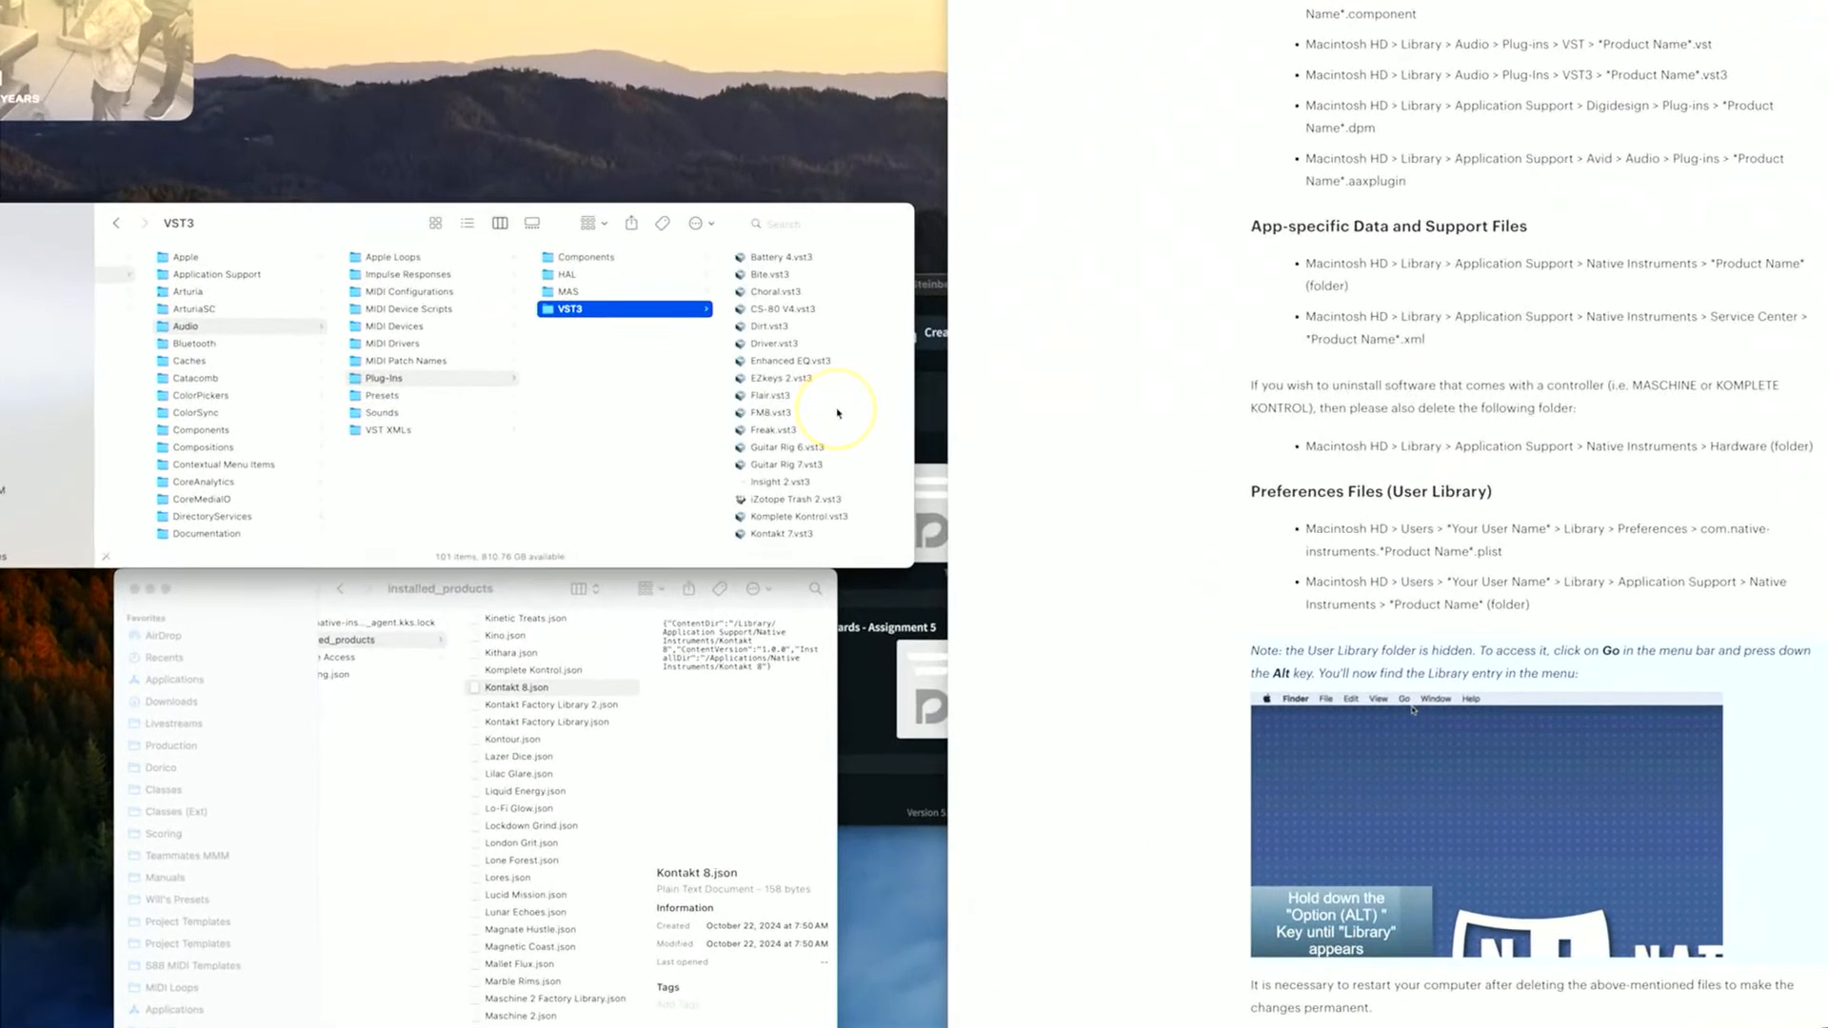
Step: Move the plug-in Kontakt 7.vst3 to the Trash, entering the account password to authorize it
scroll(824, 404, down, 5)
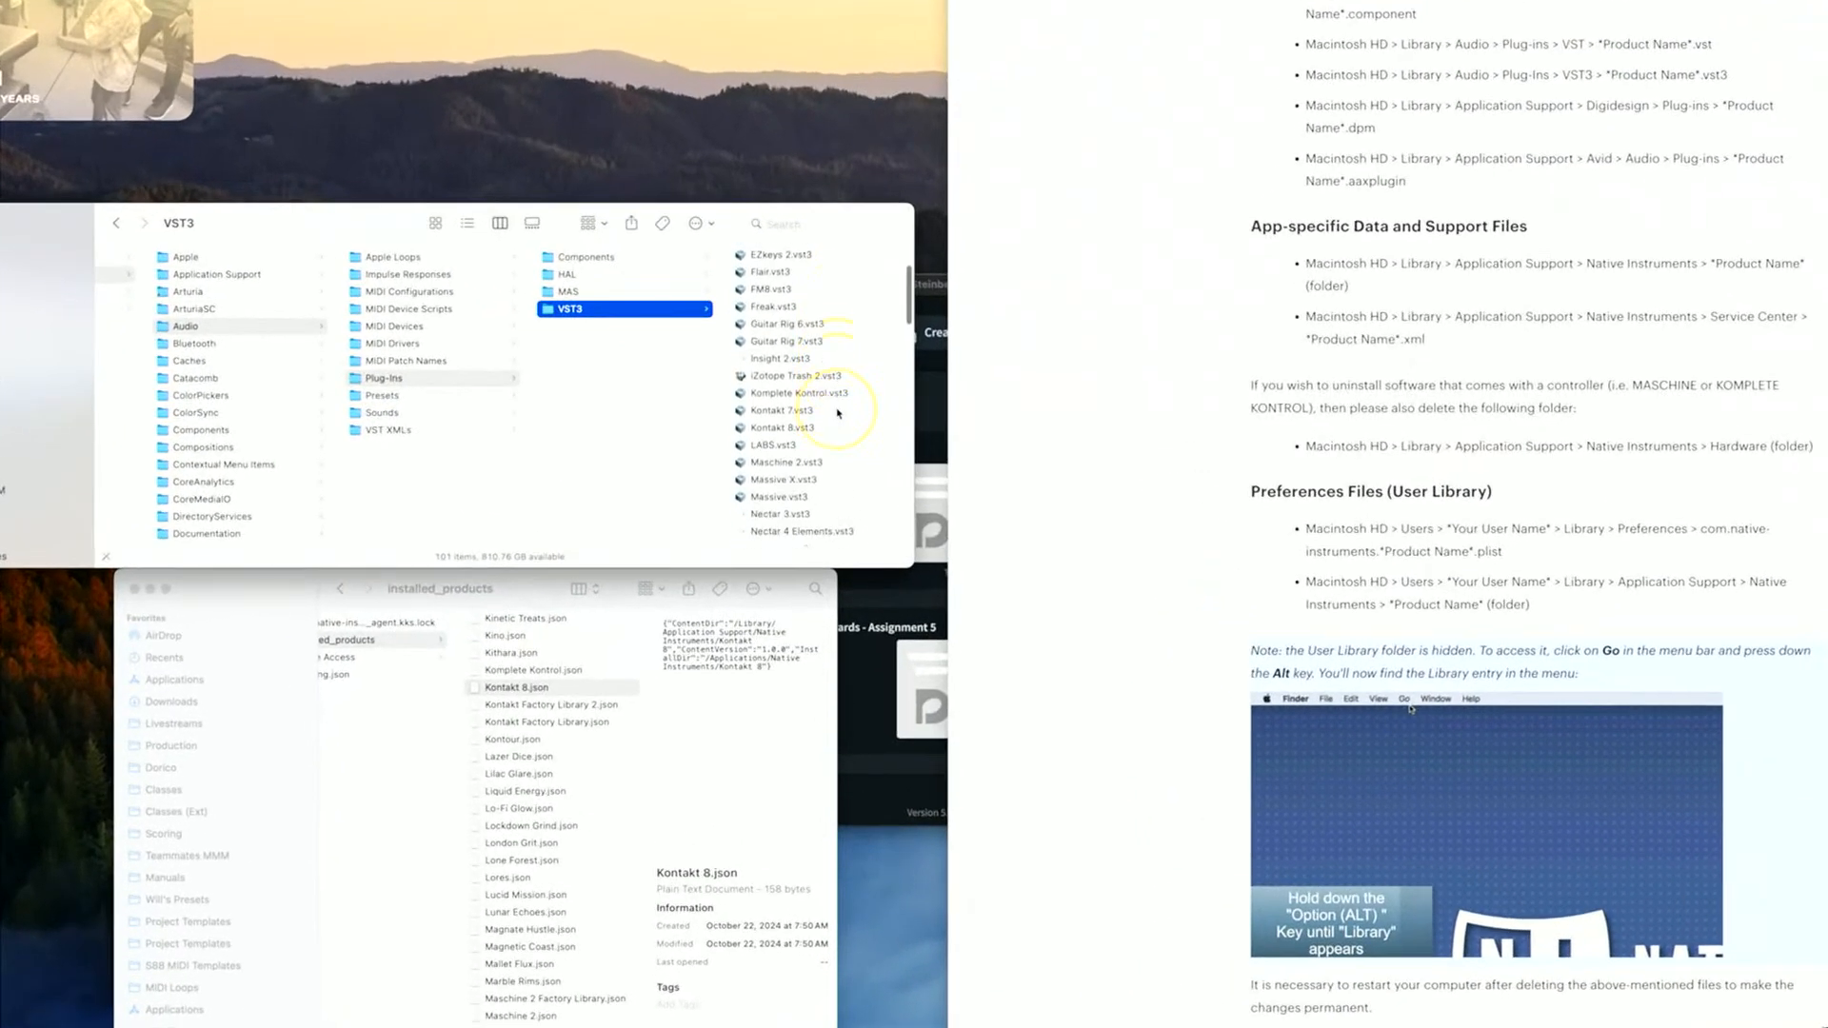
click(781, 377)
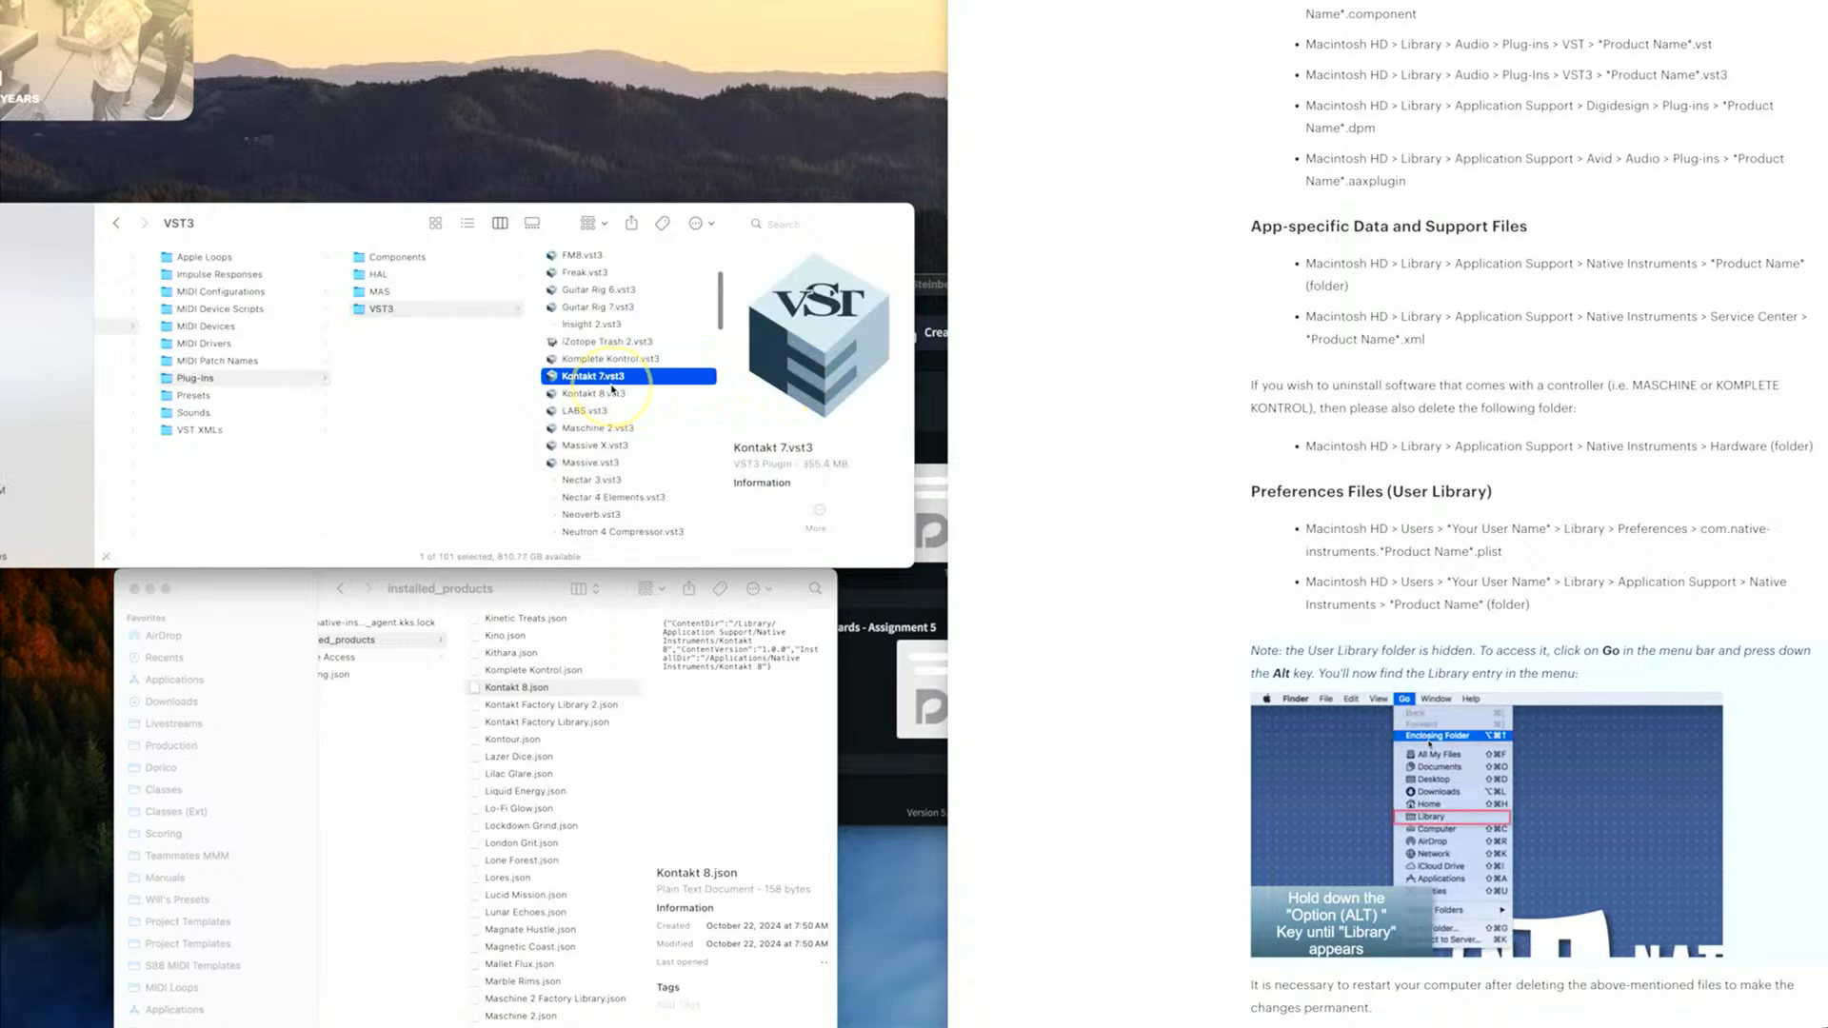
right_click(613, 378)
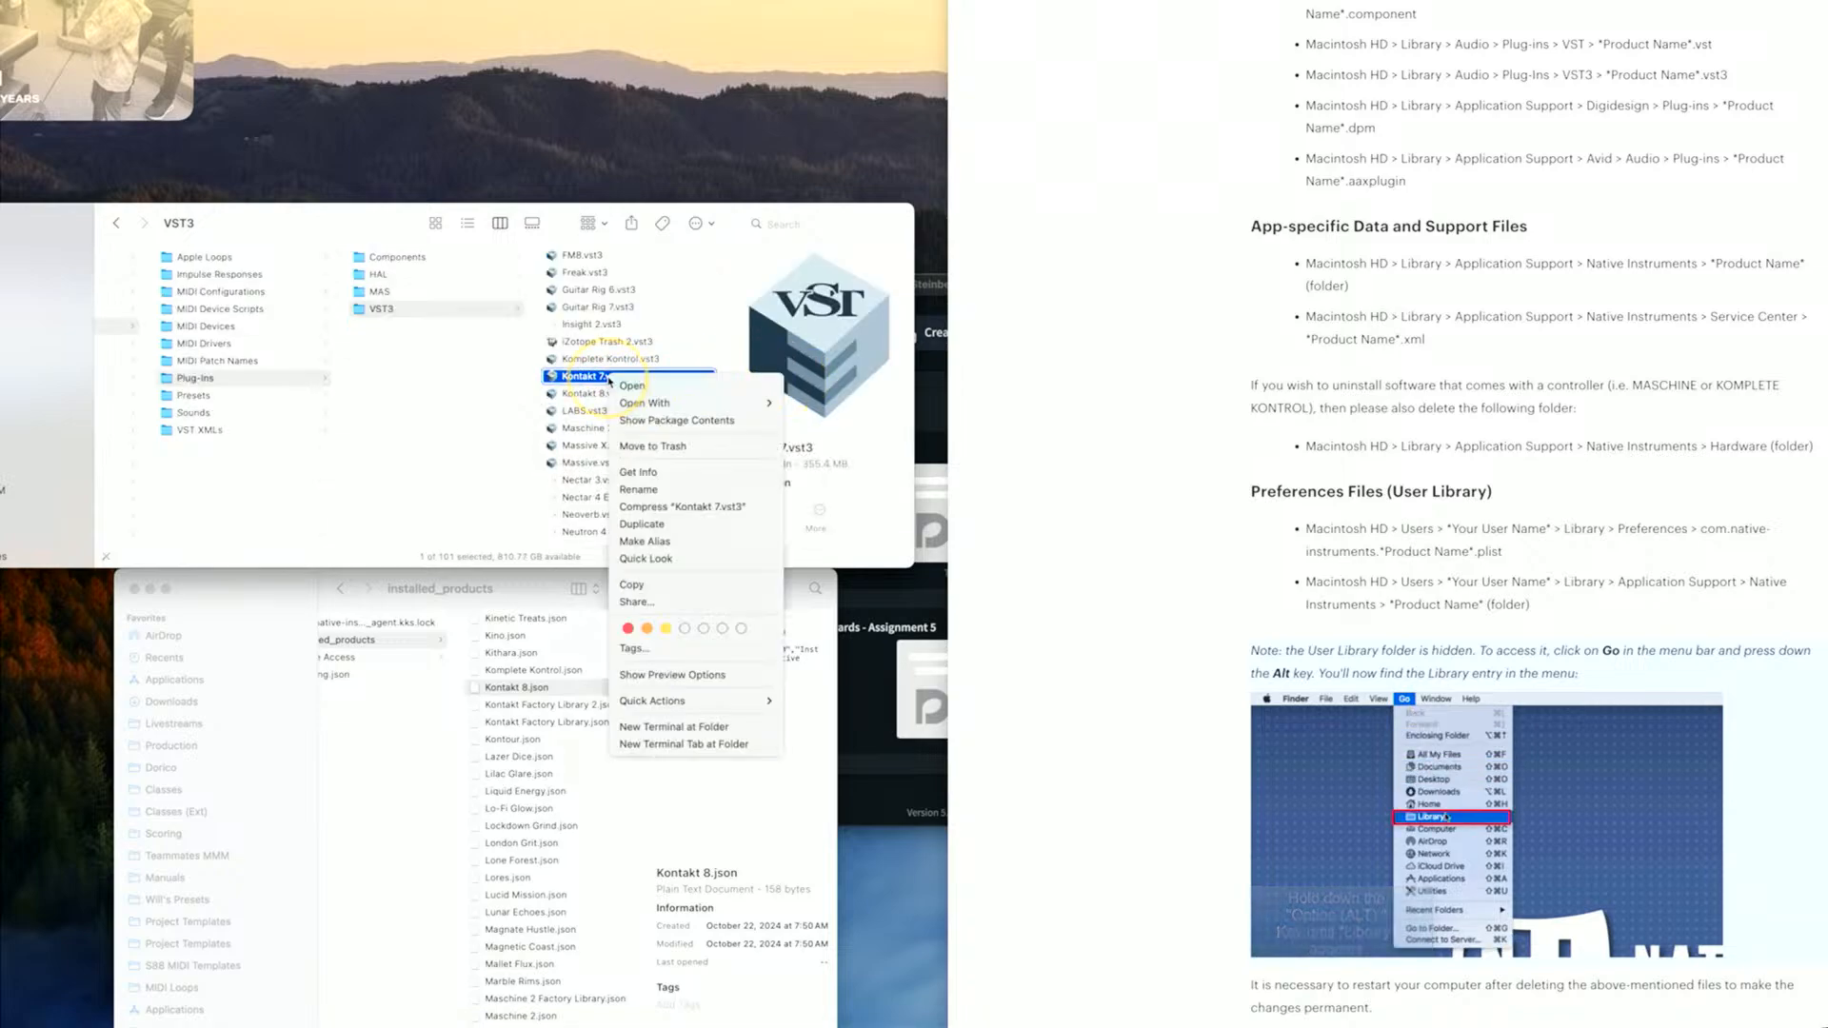
click(663, 446)
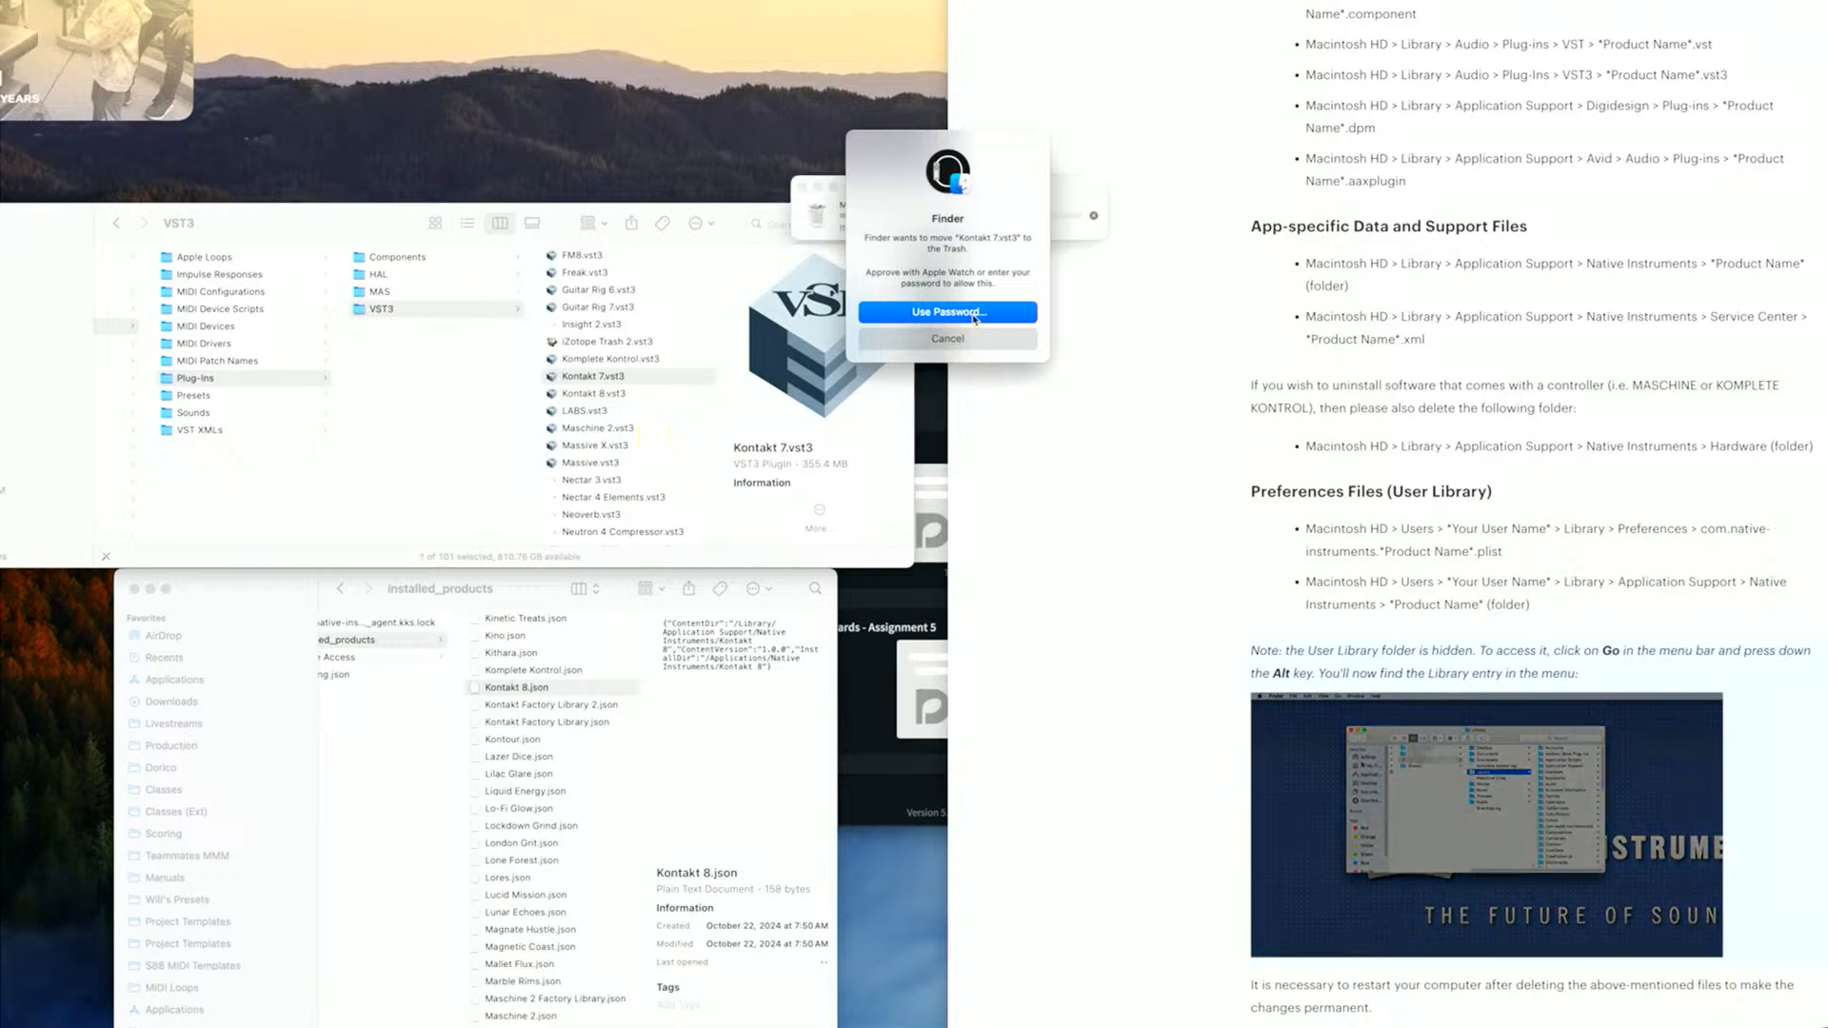
click(966, 313)
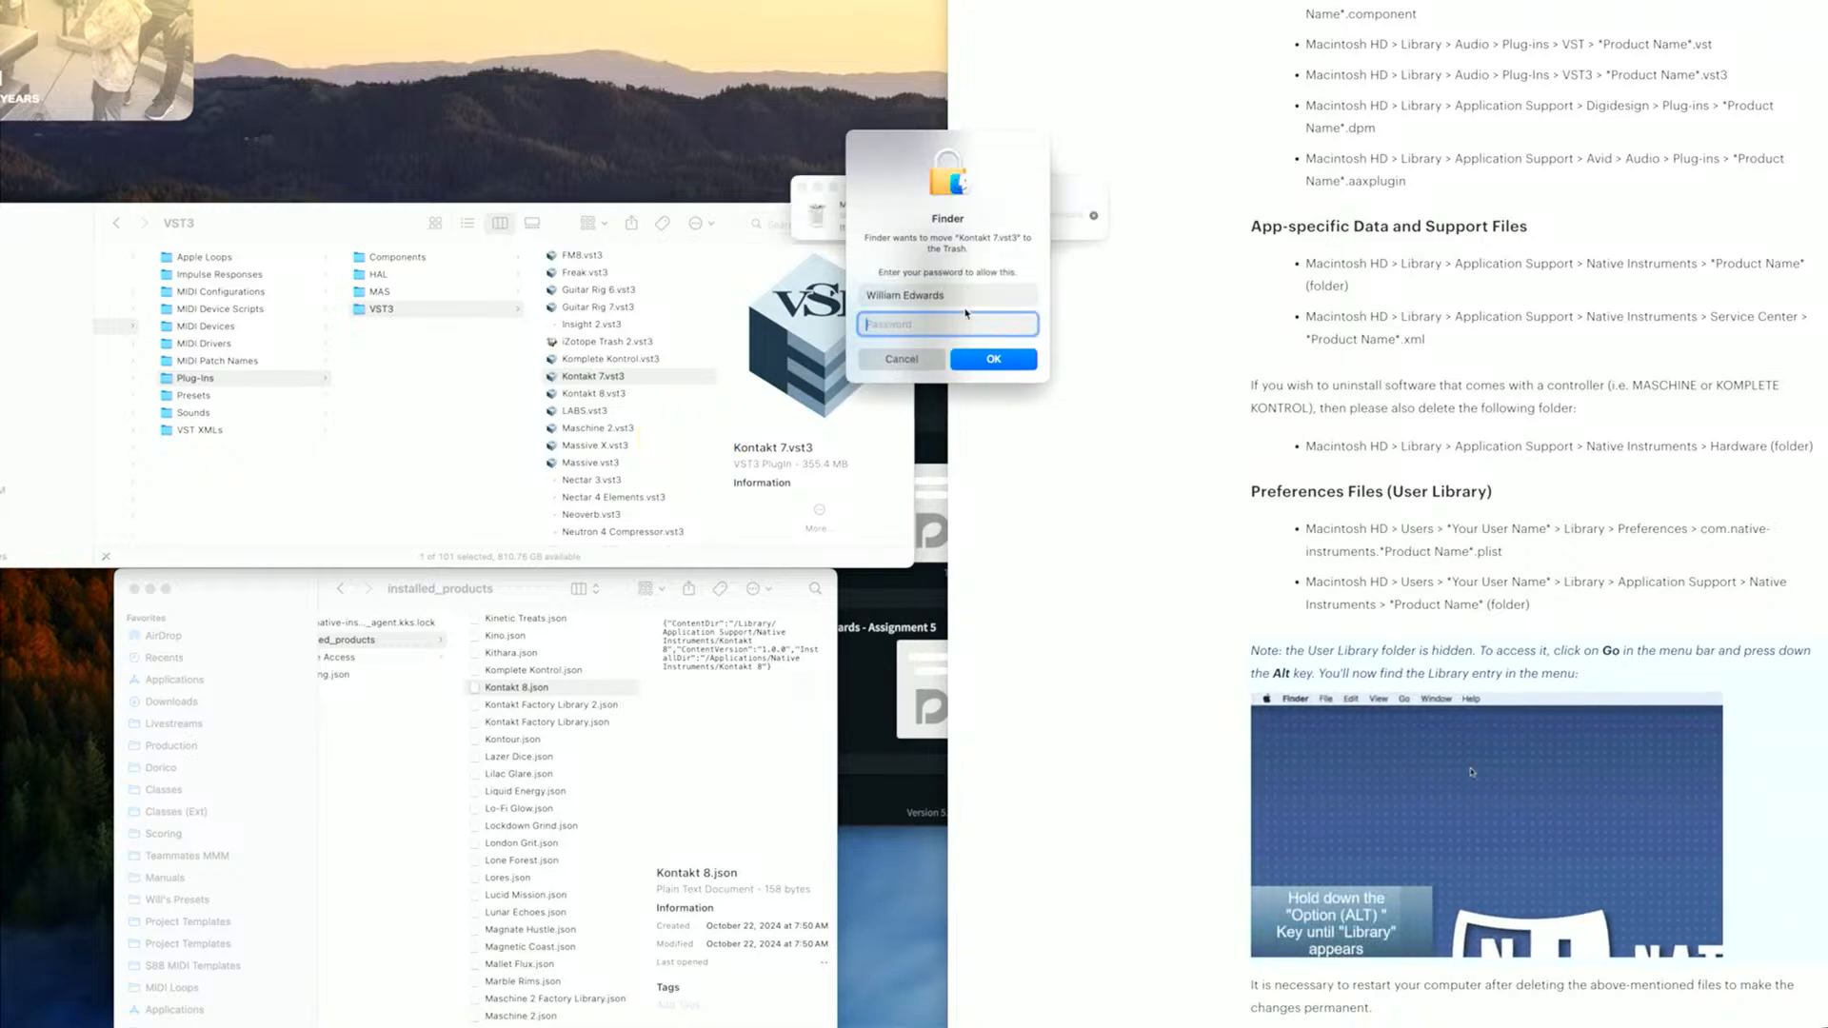
text(•••••)
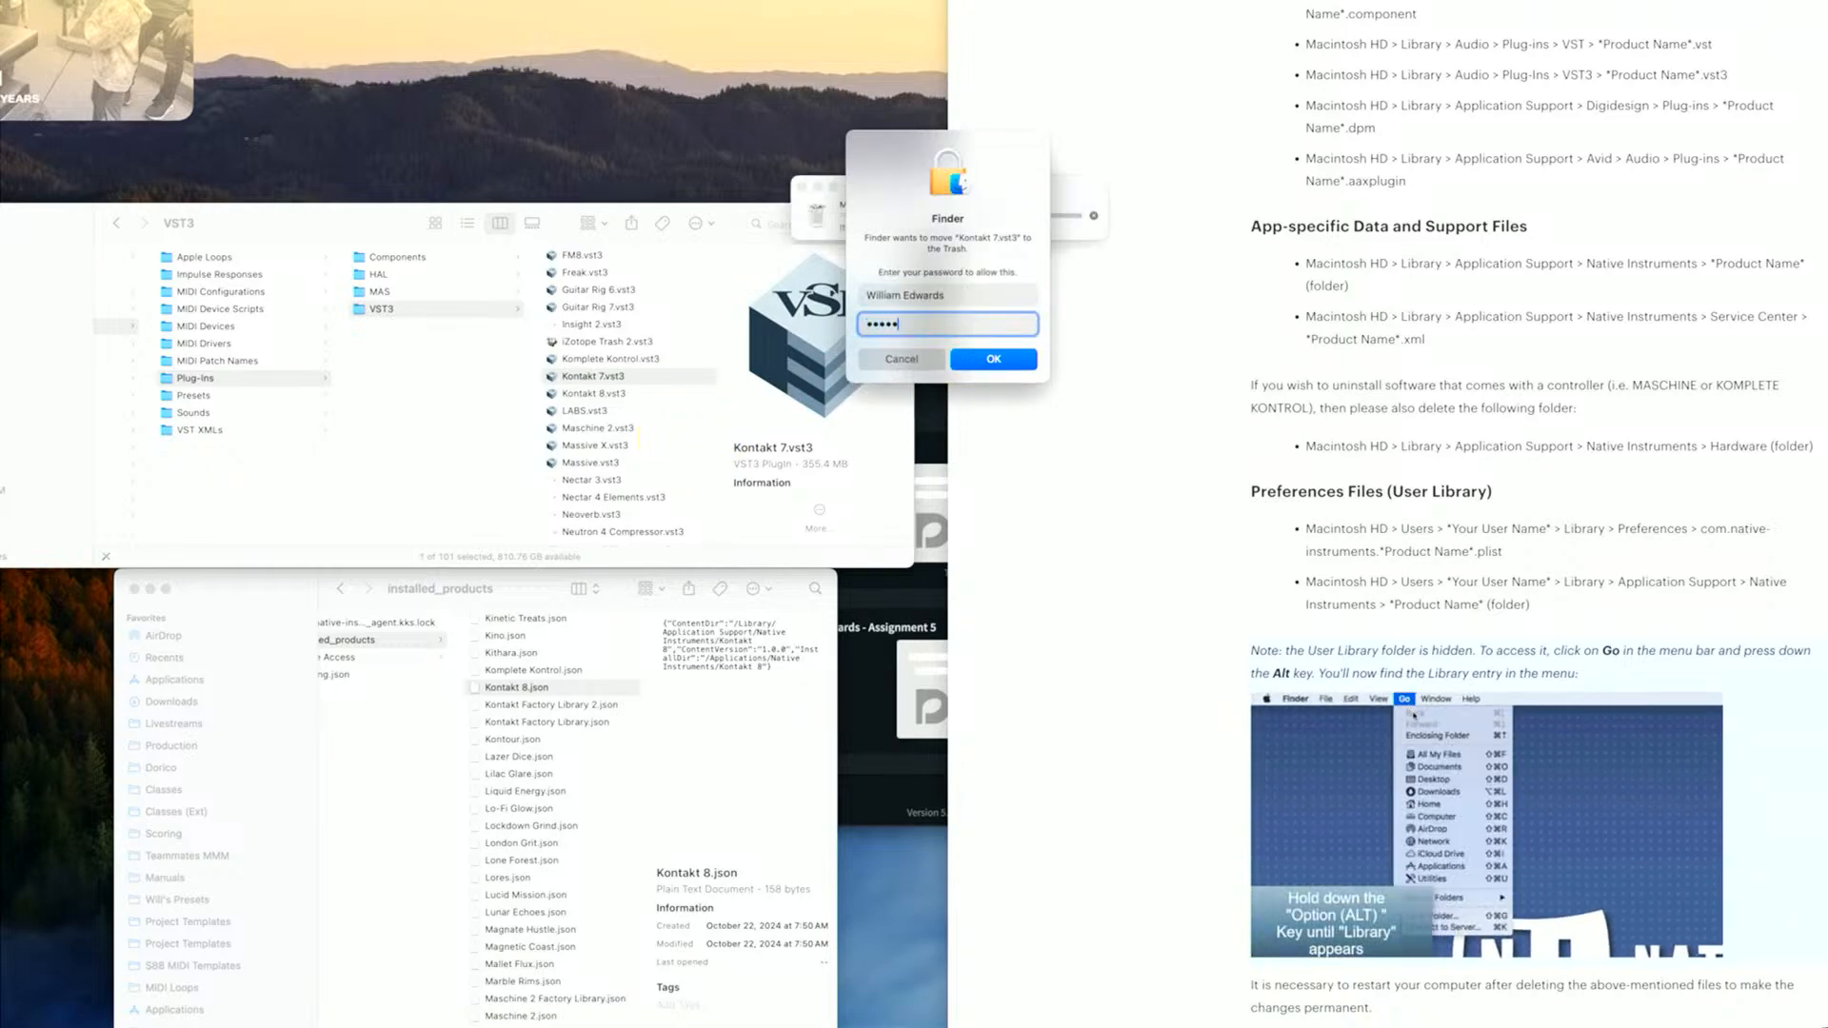
key(BackSpace)
key(BackSpace)
text(••••••••)
key(Return)
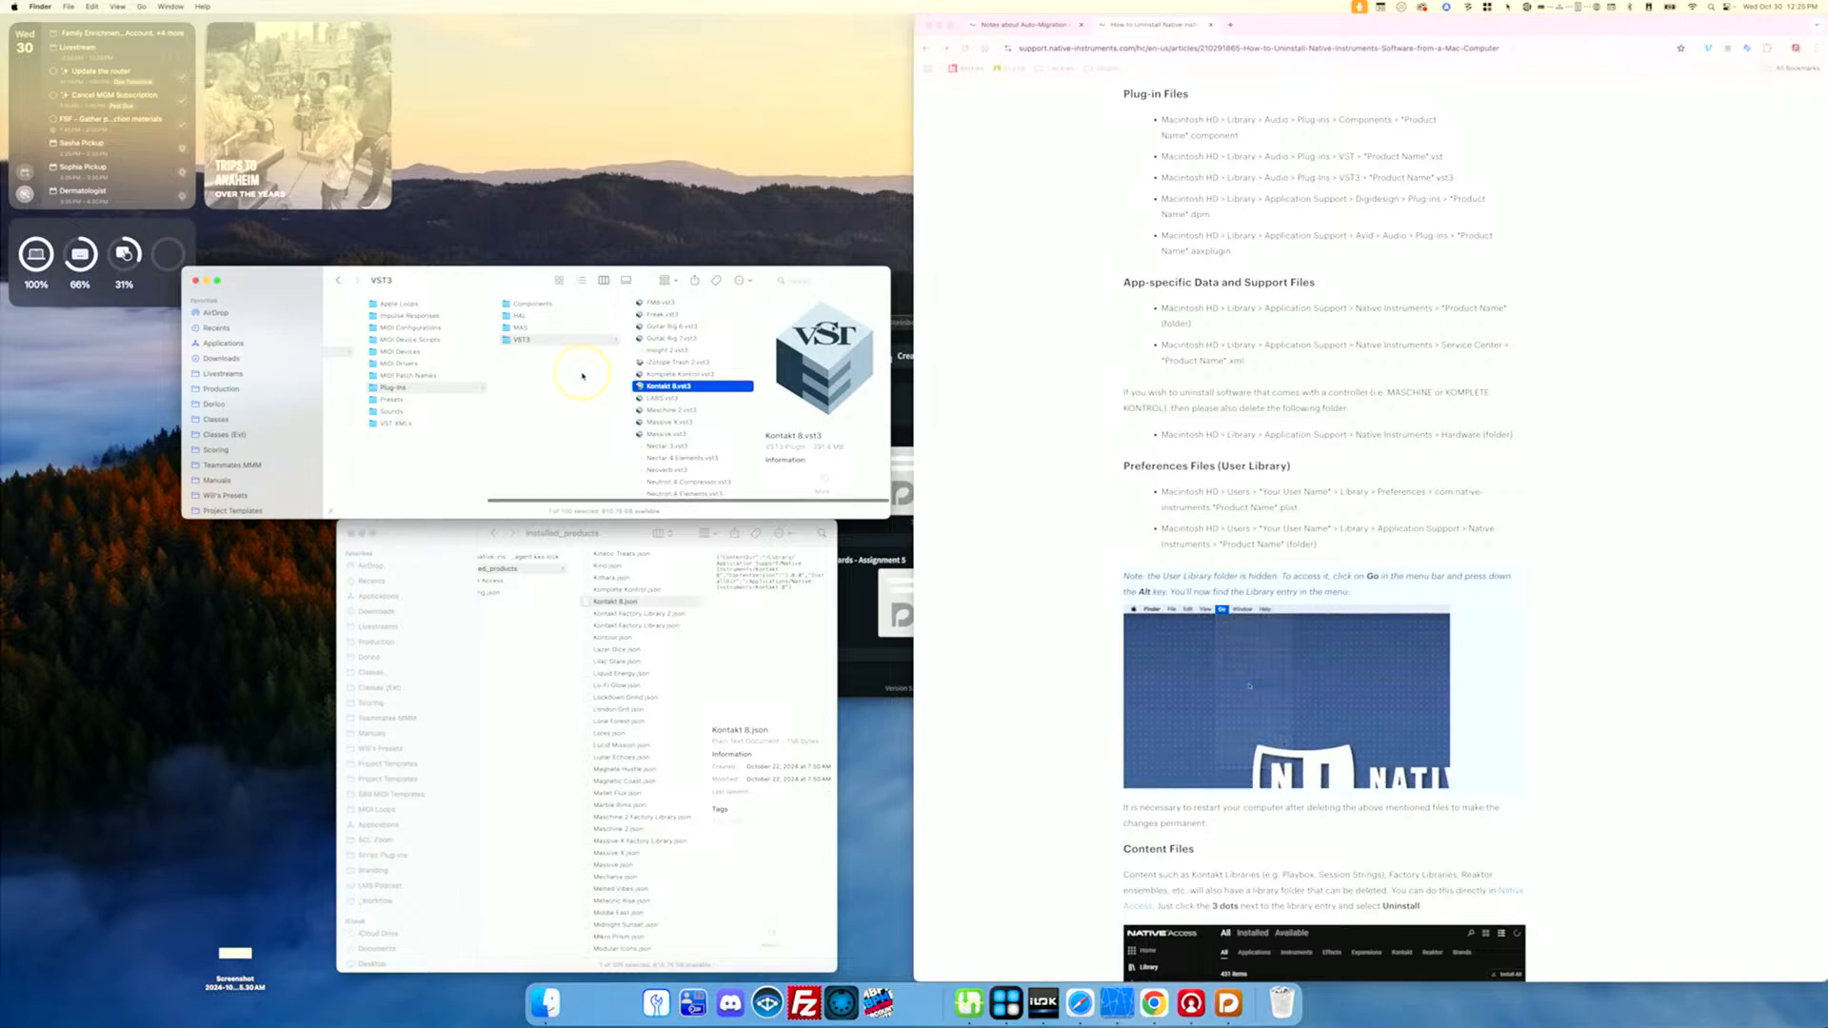
Step: Open the folder Library > Application Support > Avid > Audio > Plug-Ins in the same Finder window
scroll(375, 326, left, 5)
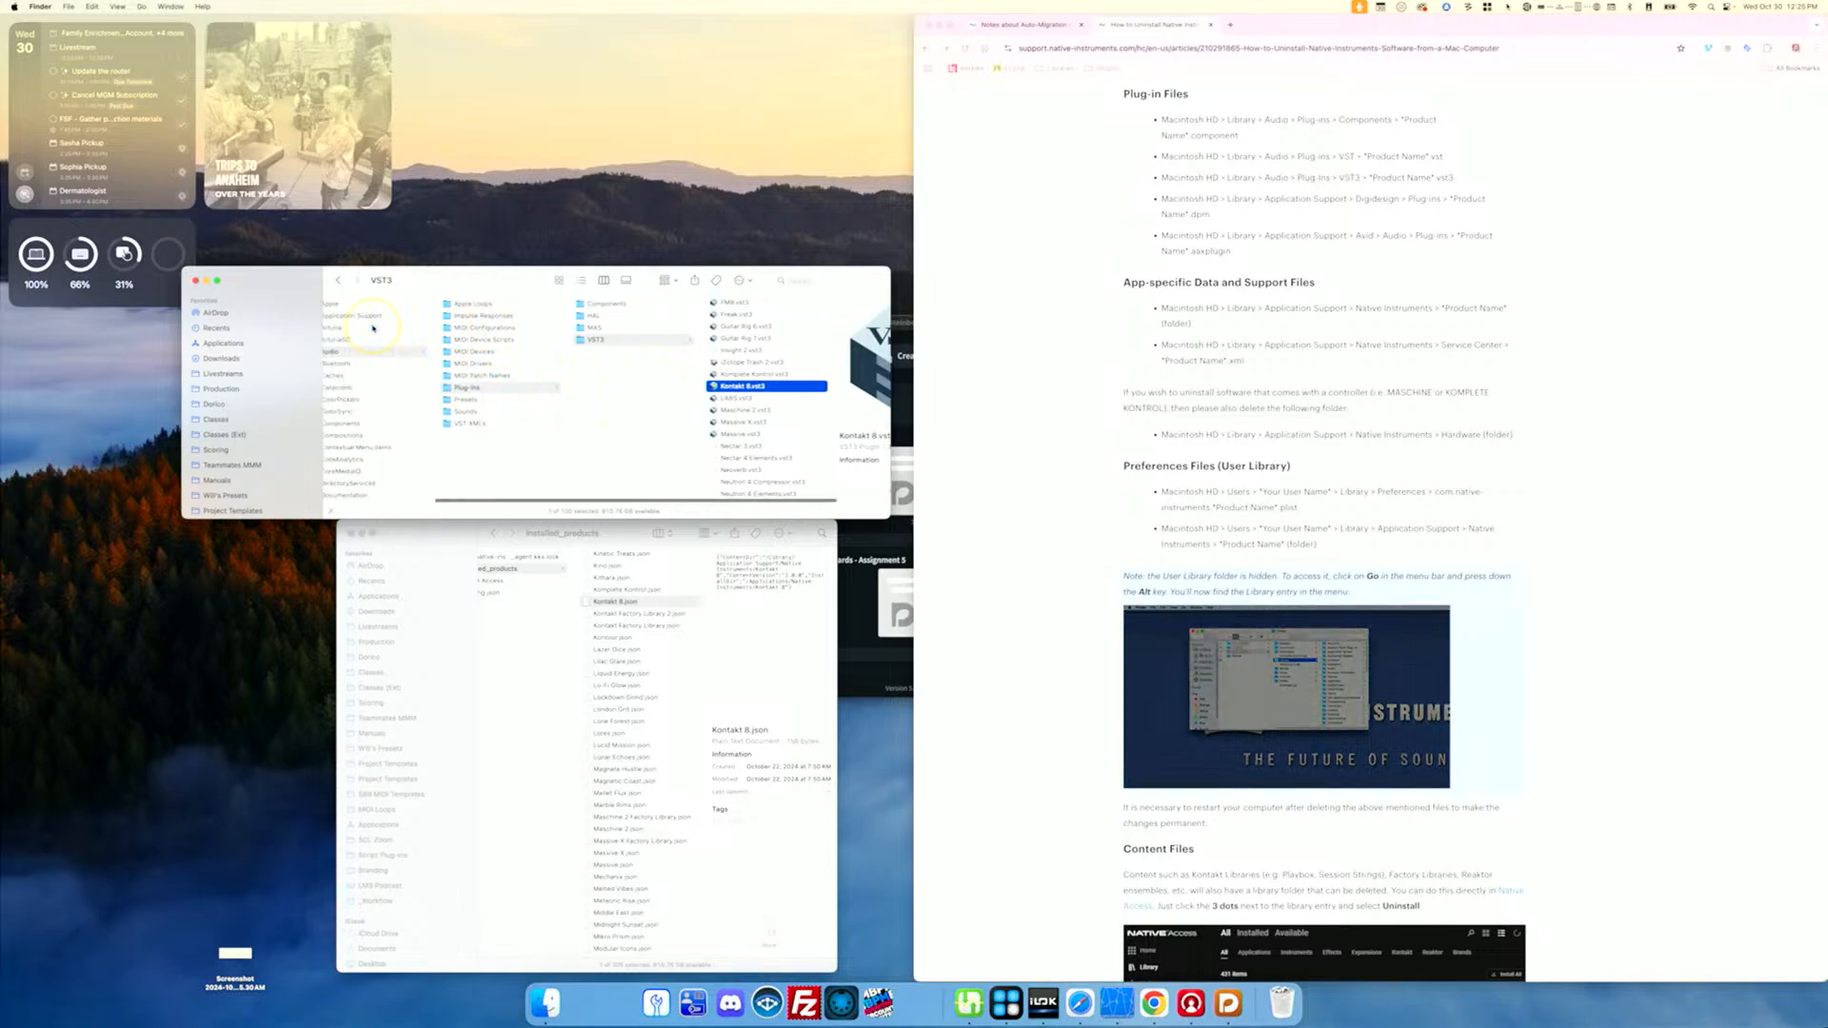
click(500, 317)
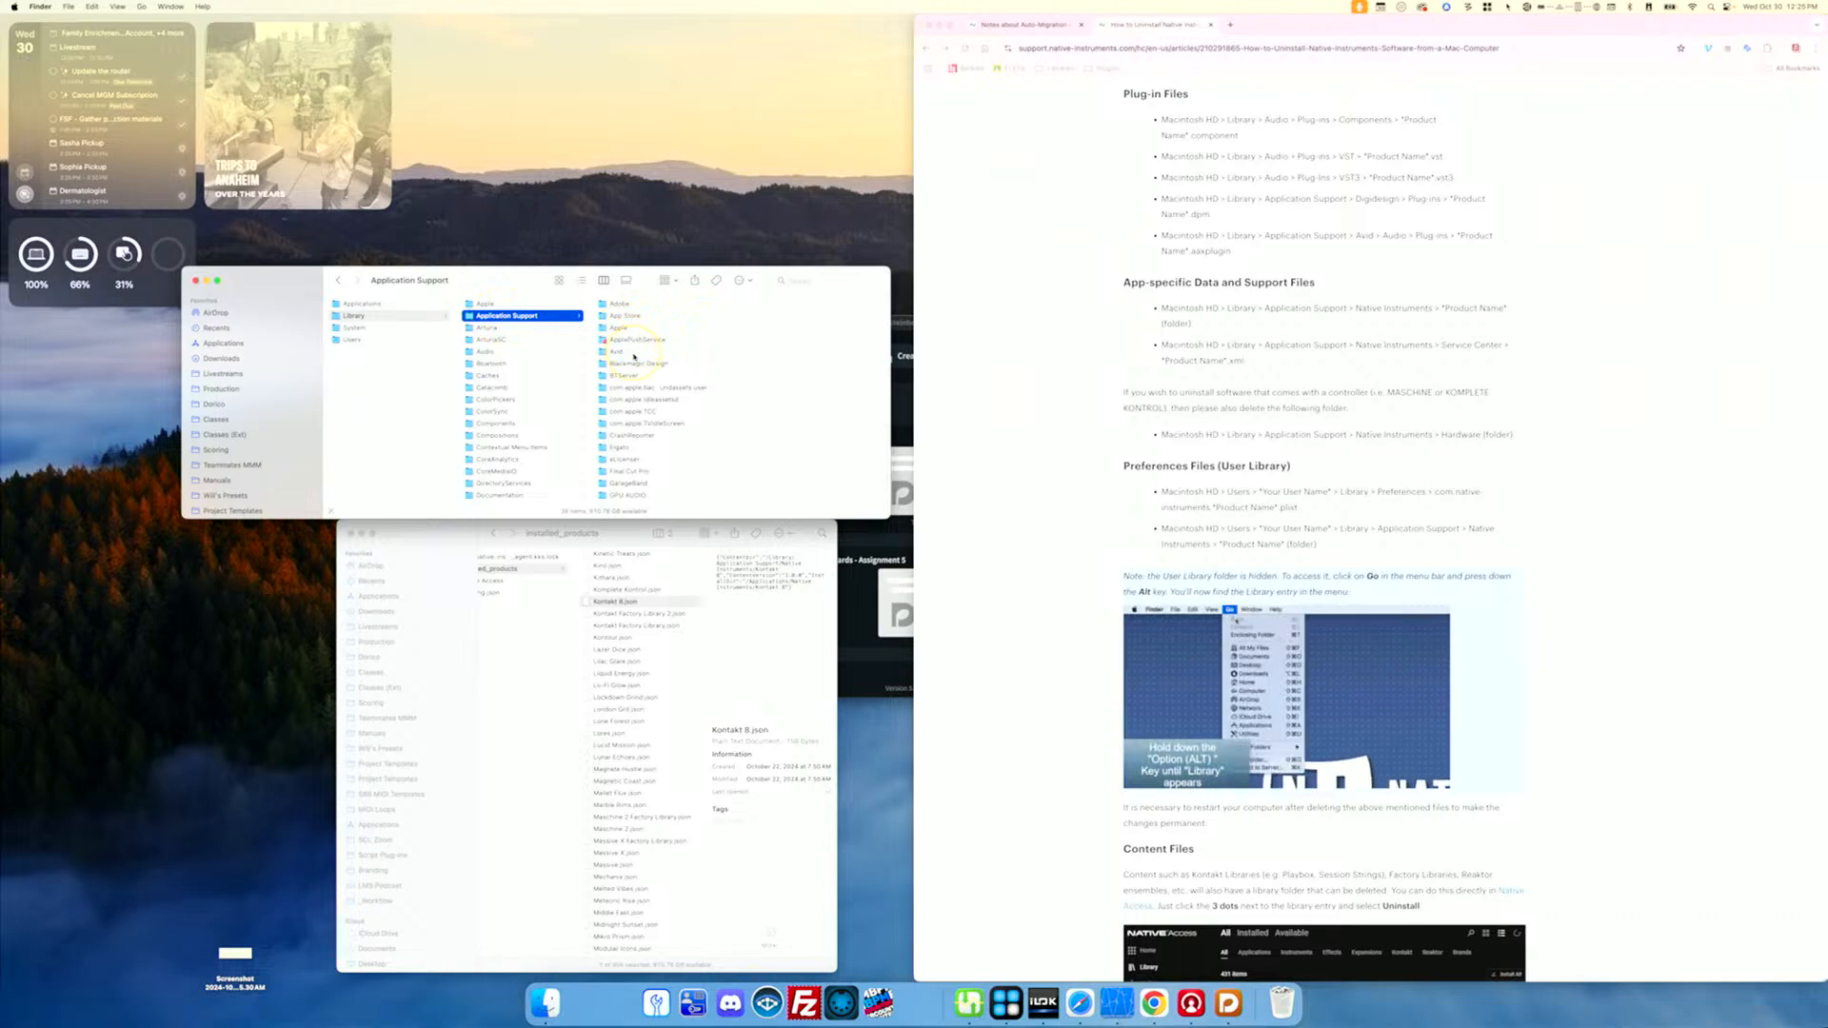
scroll(636, 362, down, 3)
scroll(636, 361, down, 3)
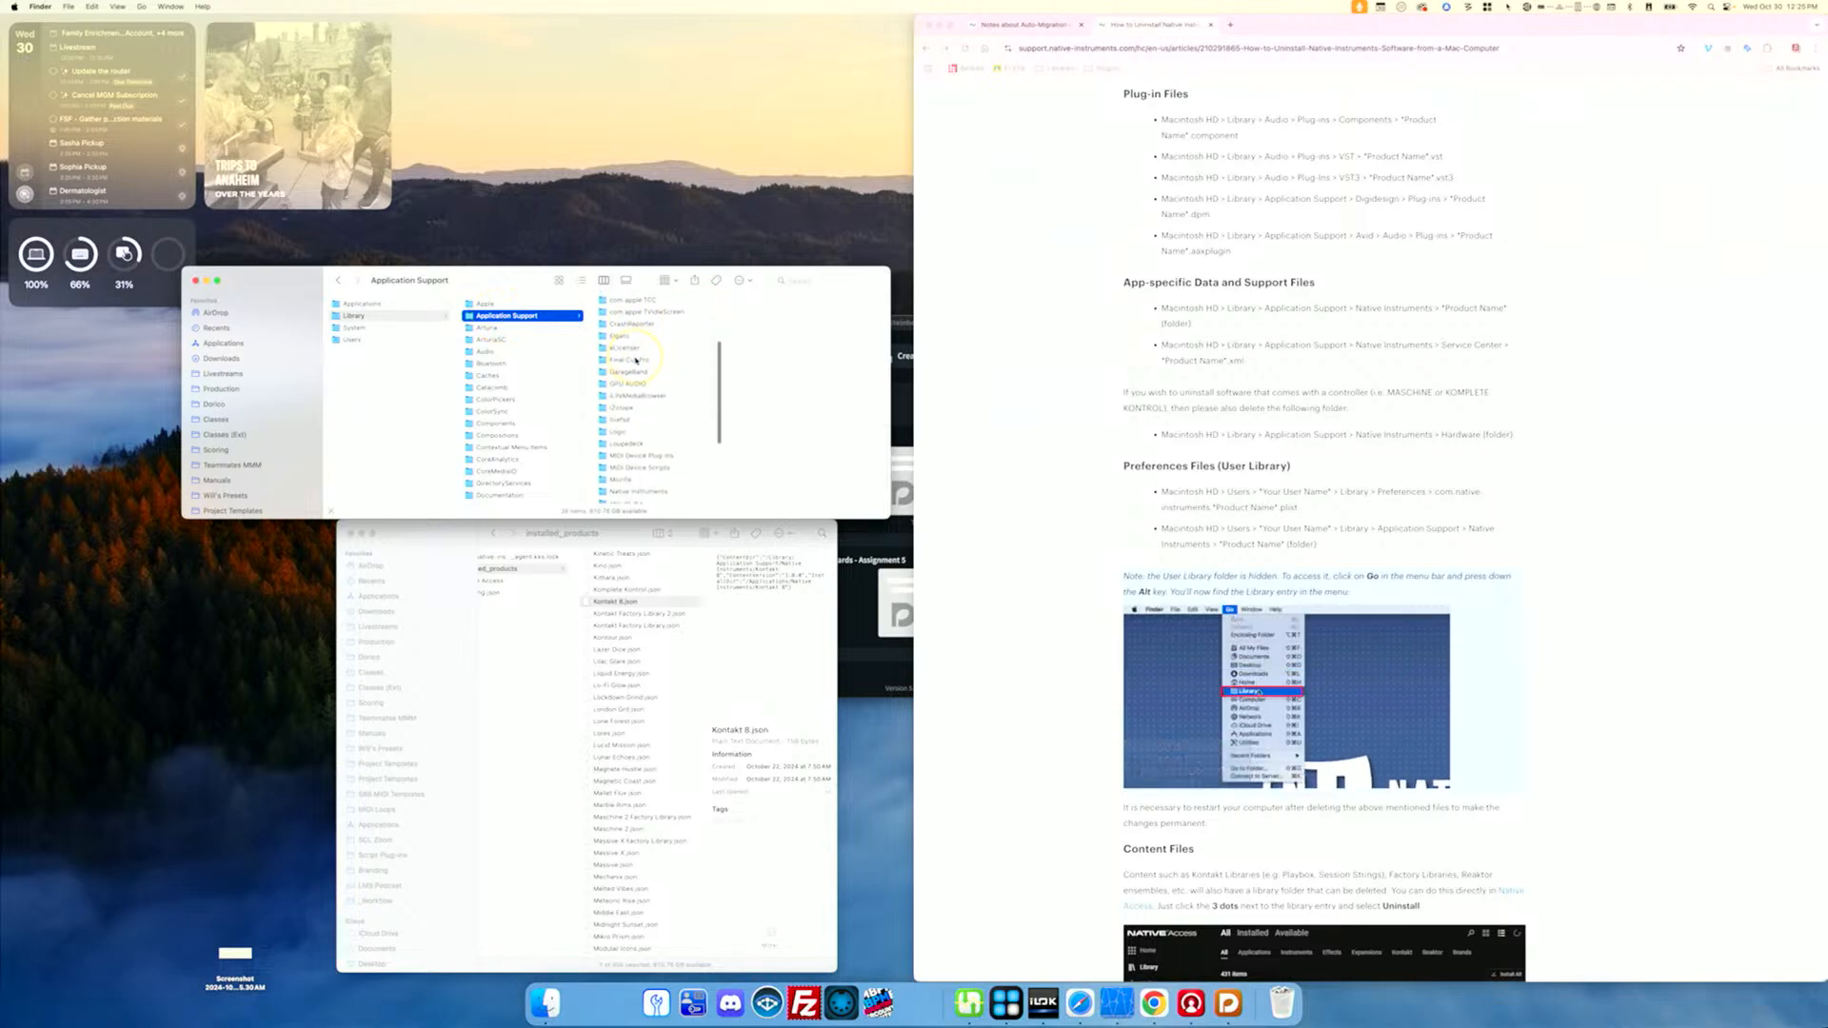
scroll(636, 362, up, 5)
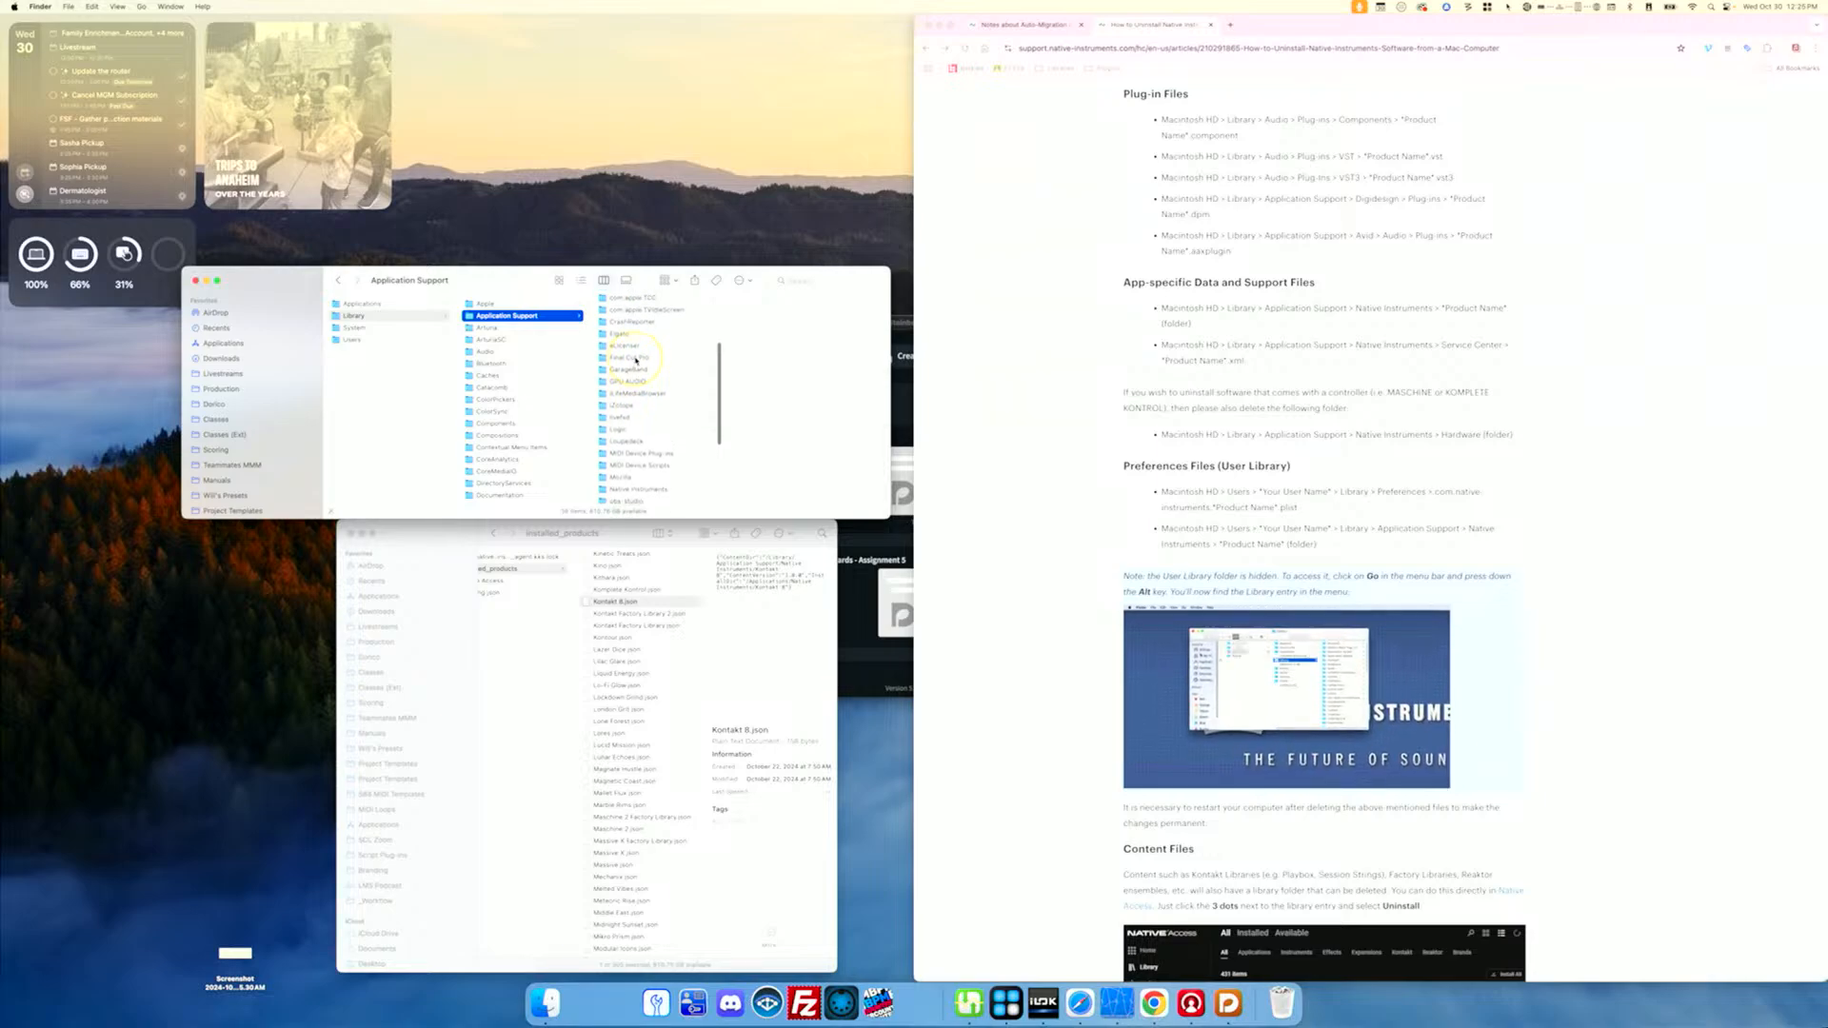
scroll(636, 362, up, 1)
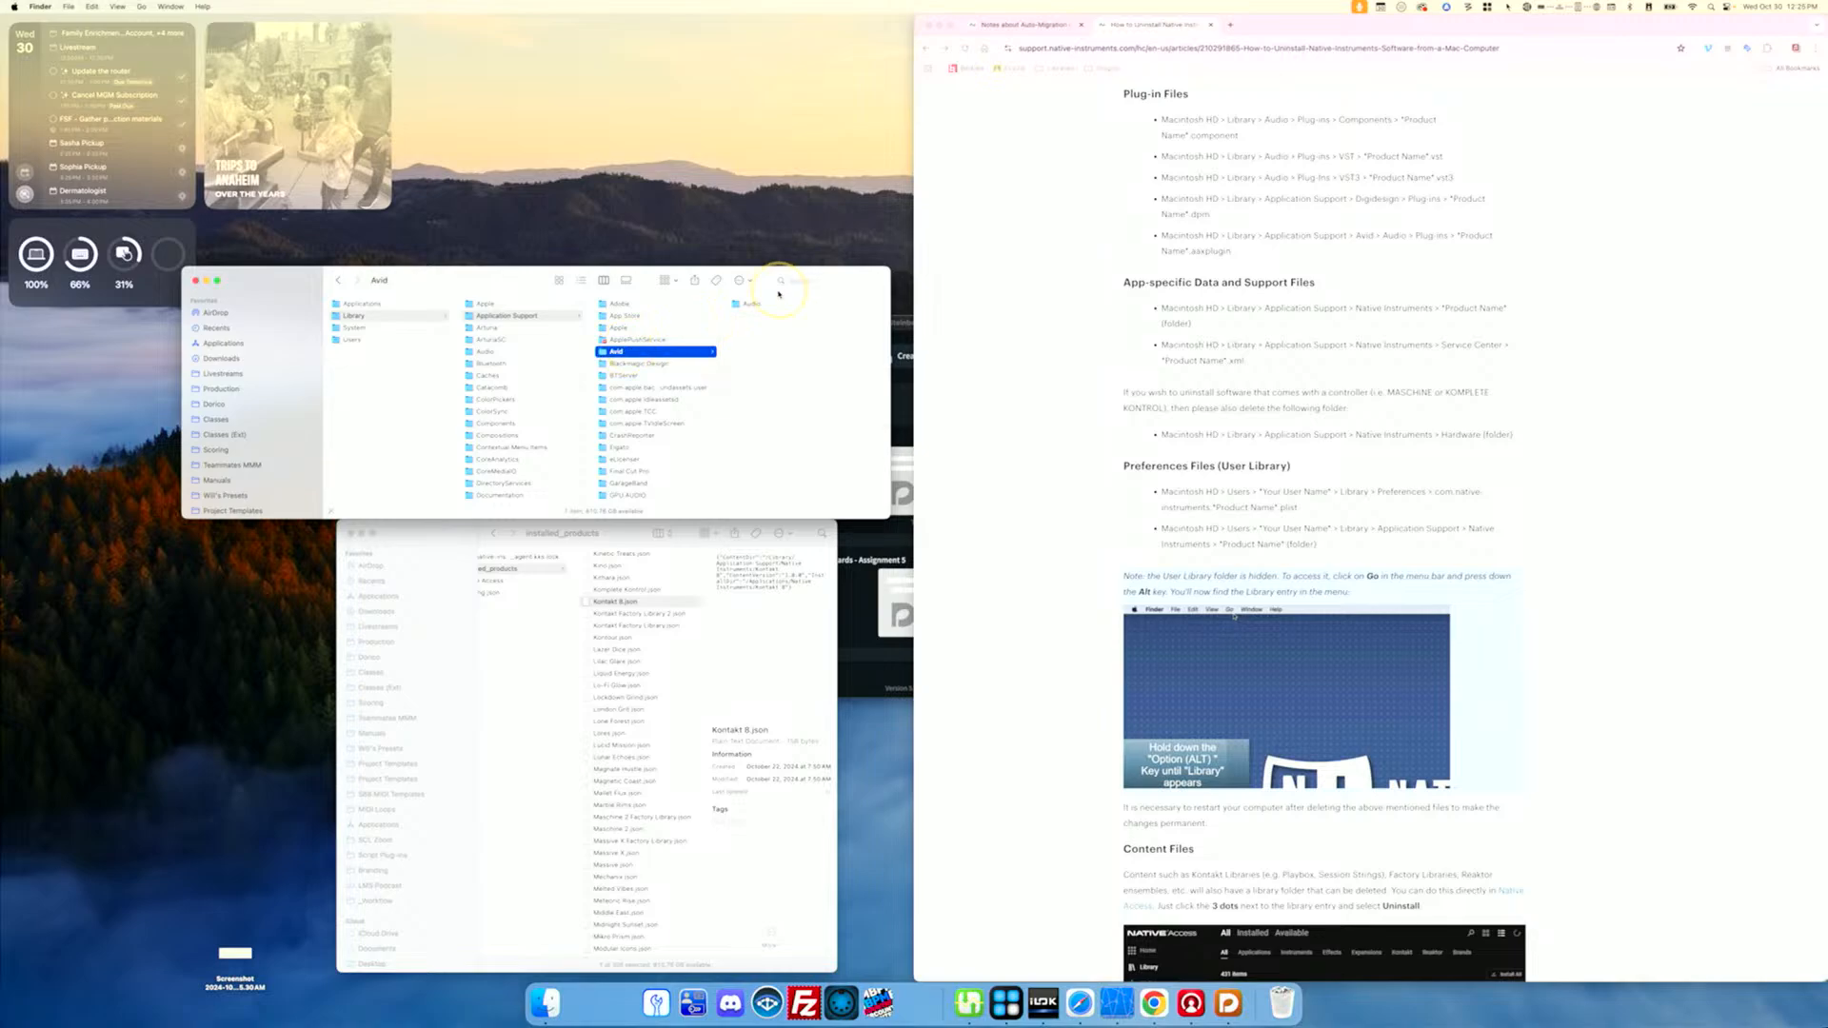
click(771, 305)
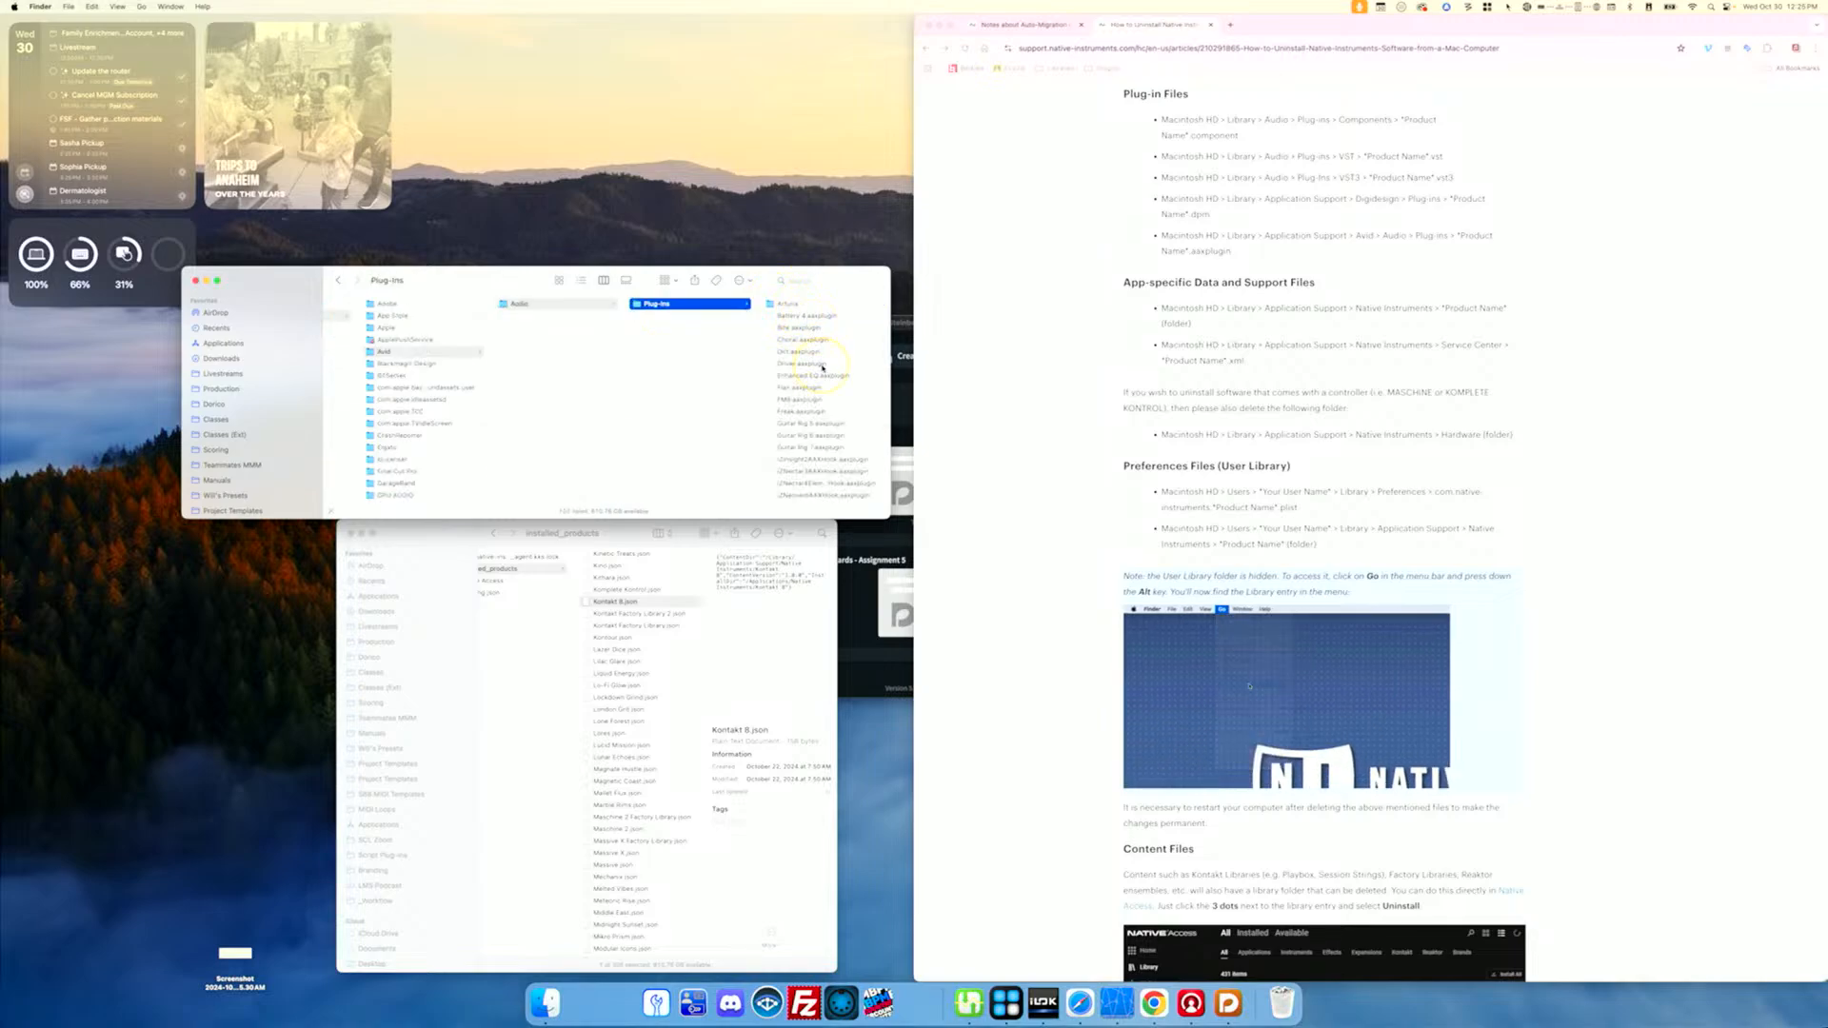
Step: Move Kontakt 7.aaxplugin to the Trash, authorizing it with the account password, and return to the uninstall article in Chrome
scroll(823, 367, down, 15)
scroll(823, 367, down, 5)
click(809, 362)
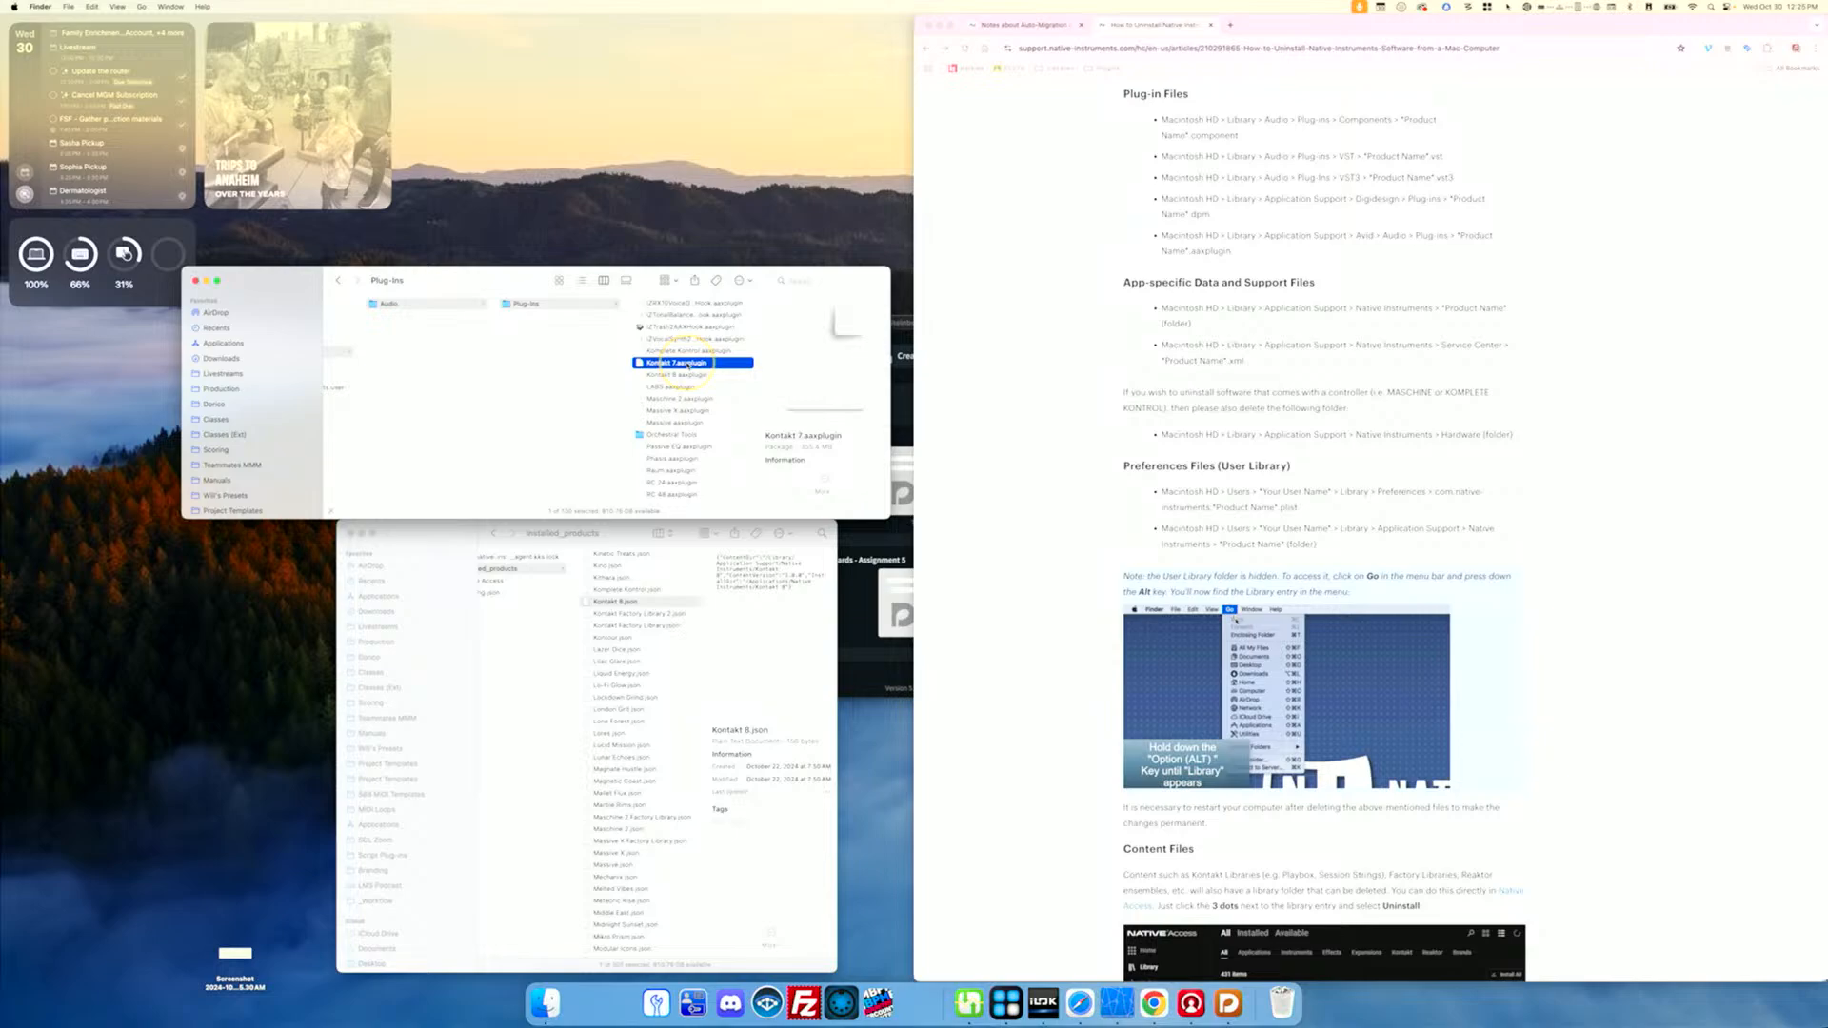
right_click(688, 364)
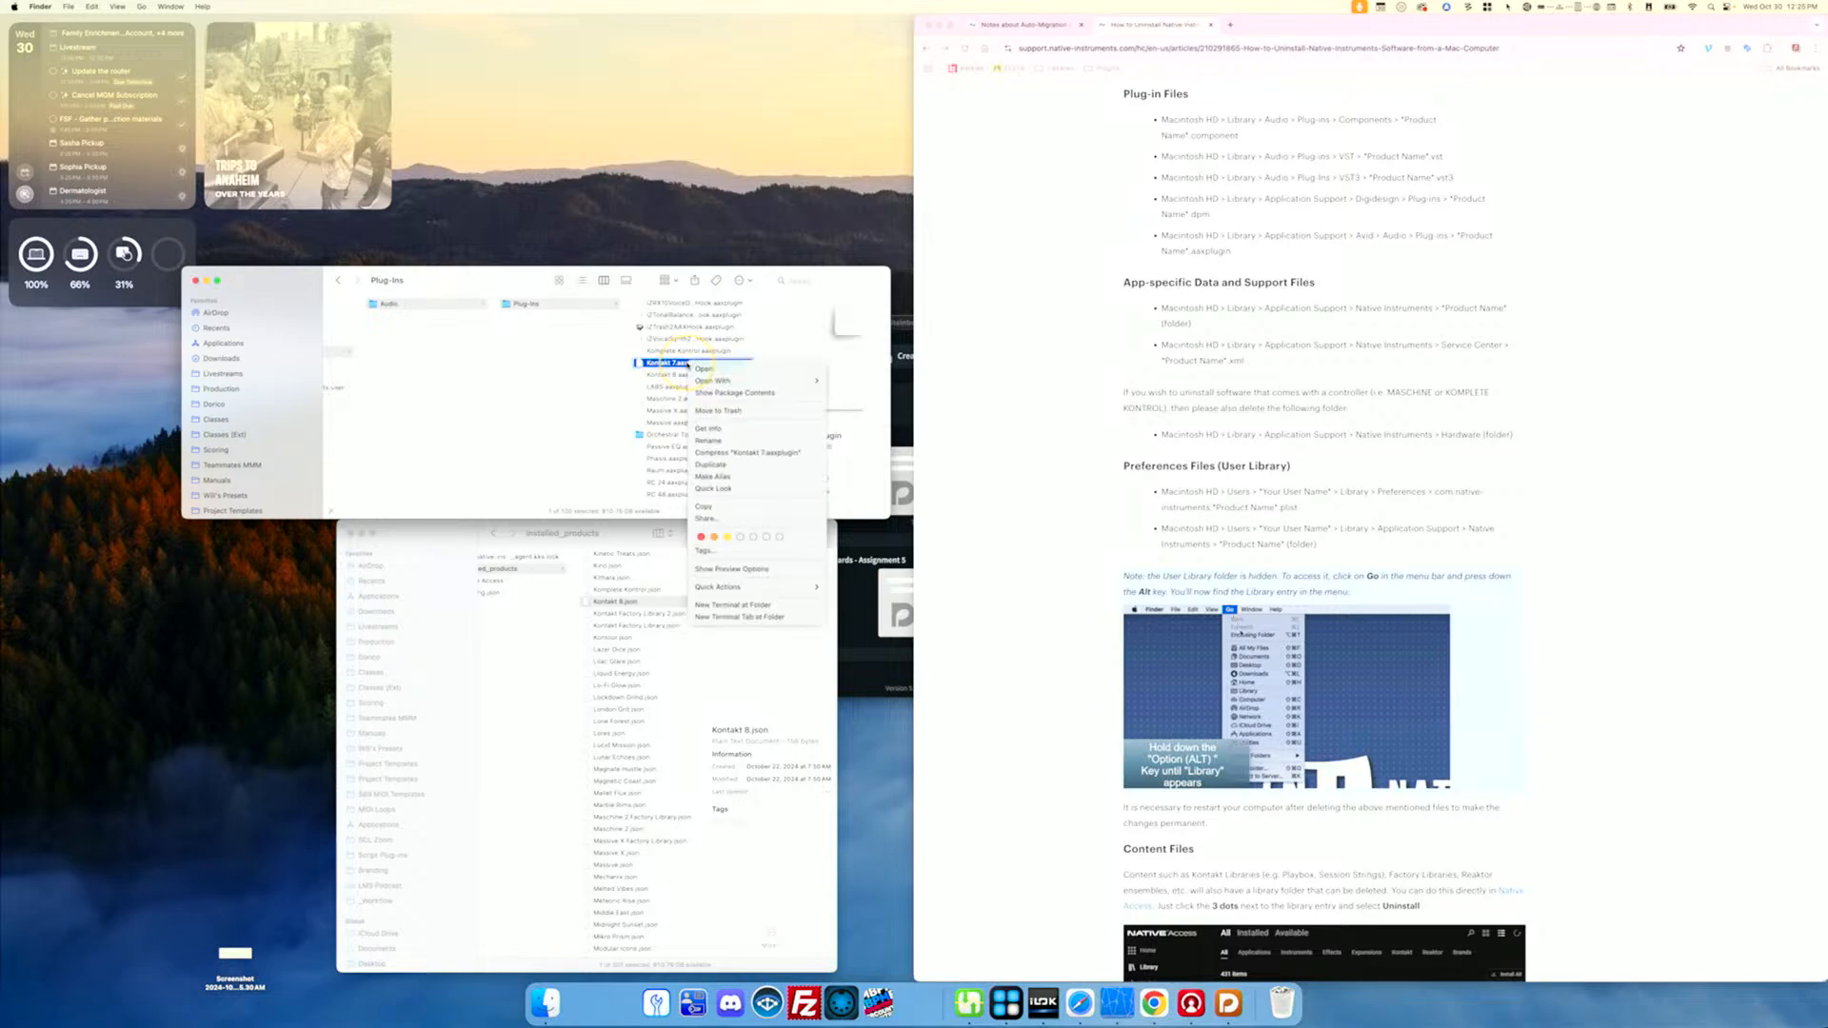
click(728, 412)
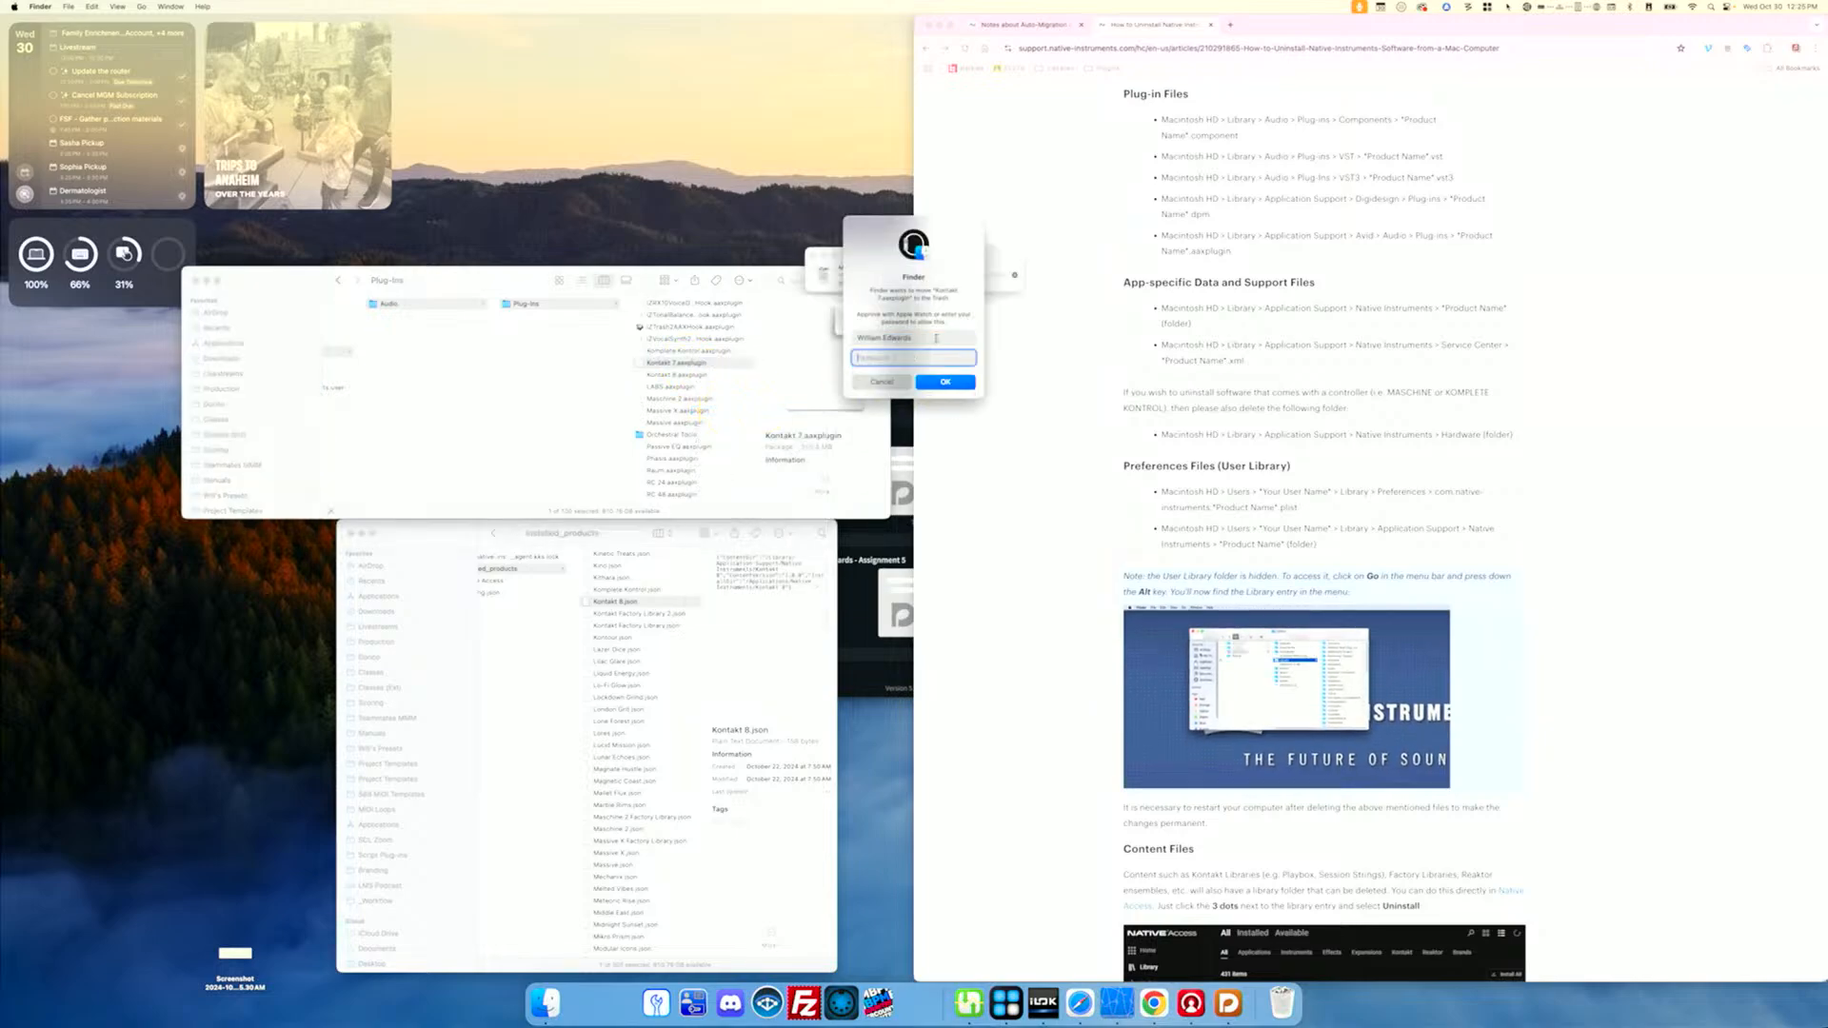
text(••••••••)
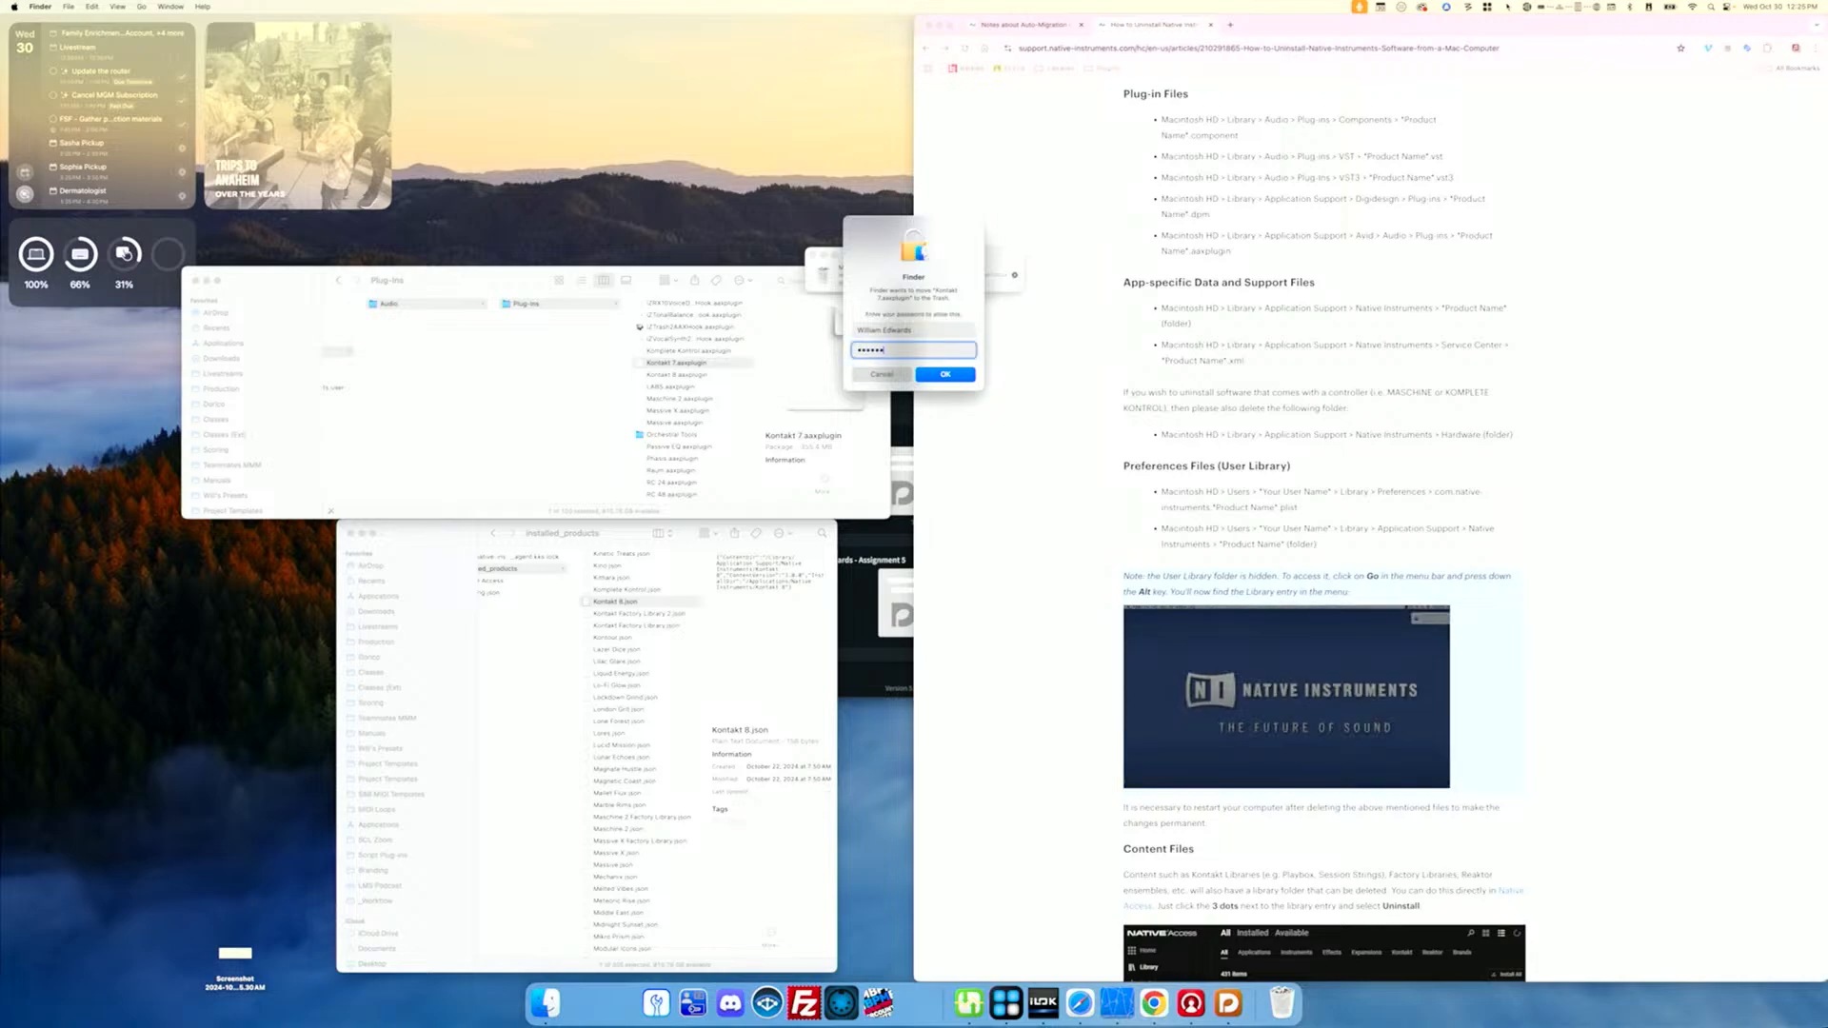
key(Return)
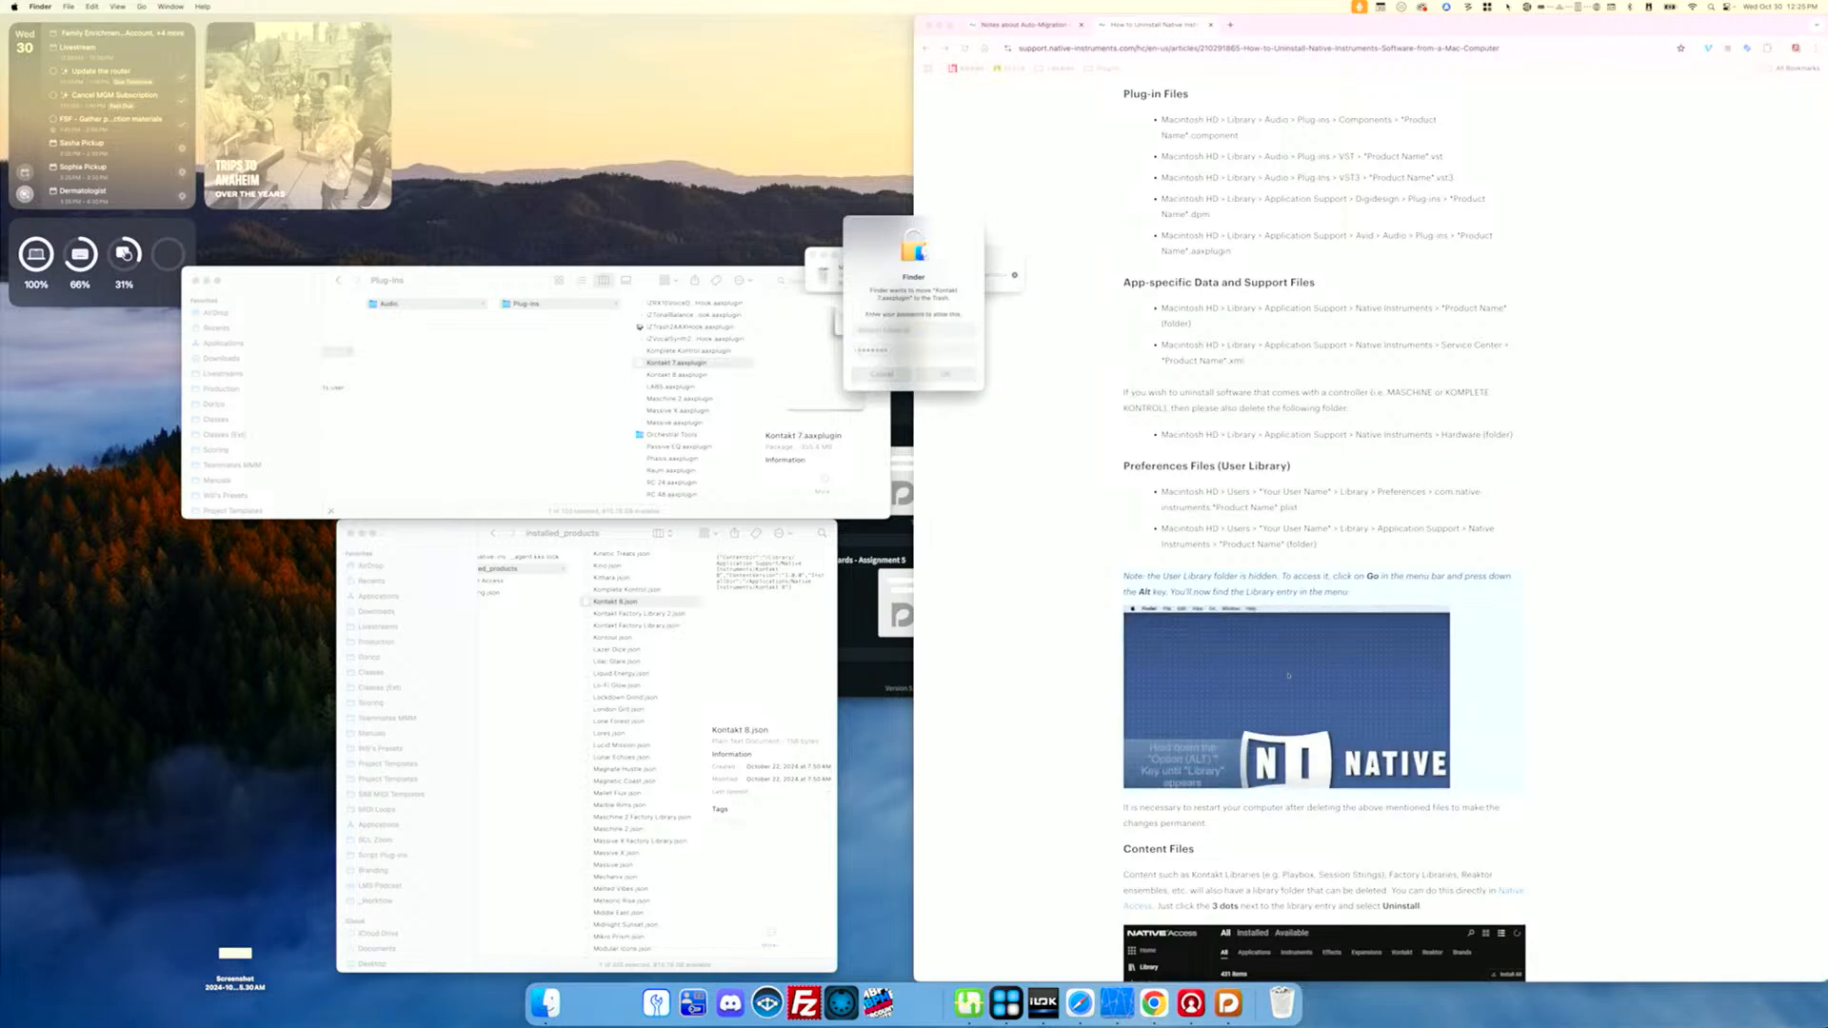
click(1610, 325)
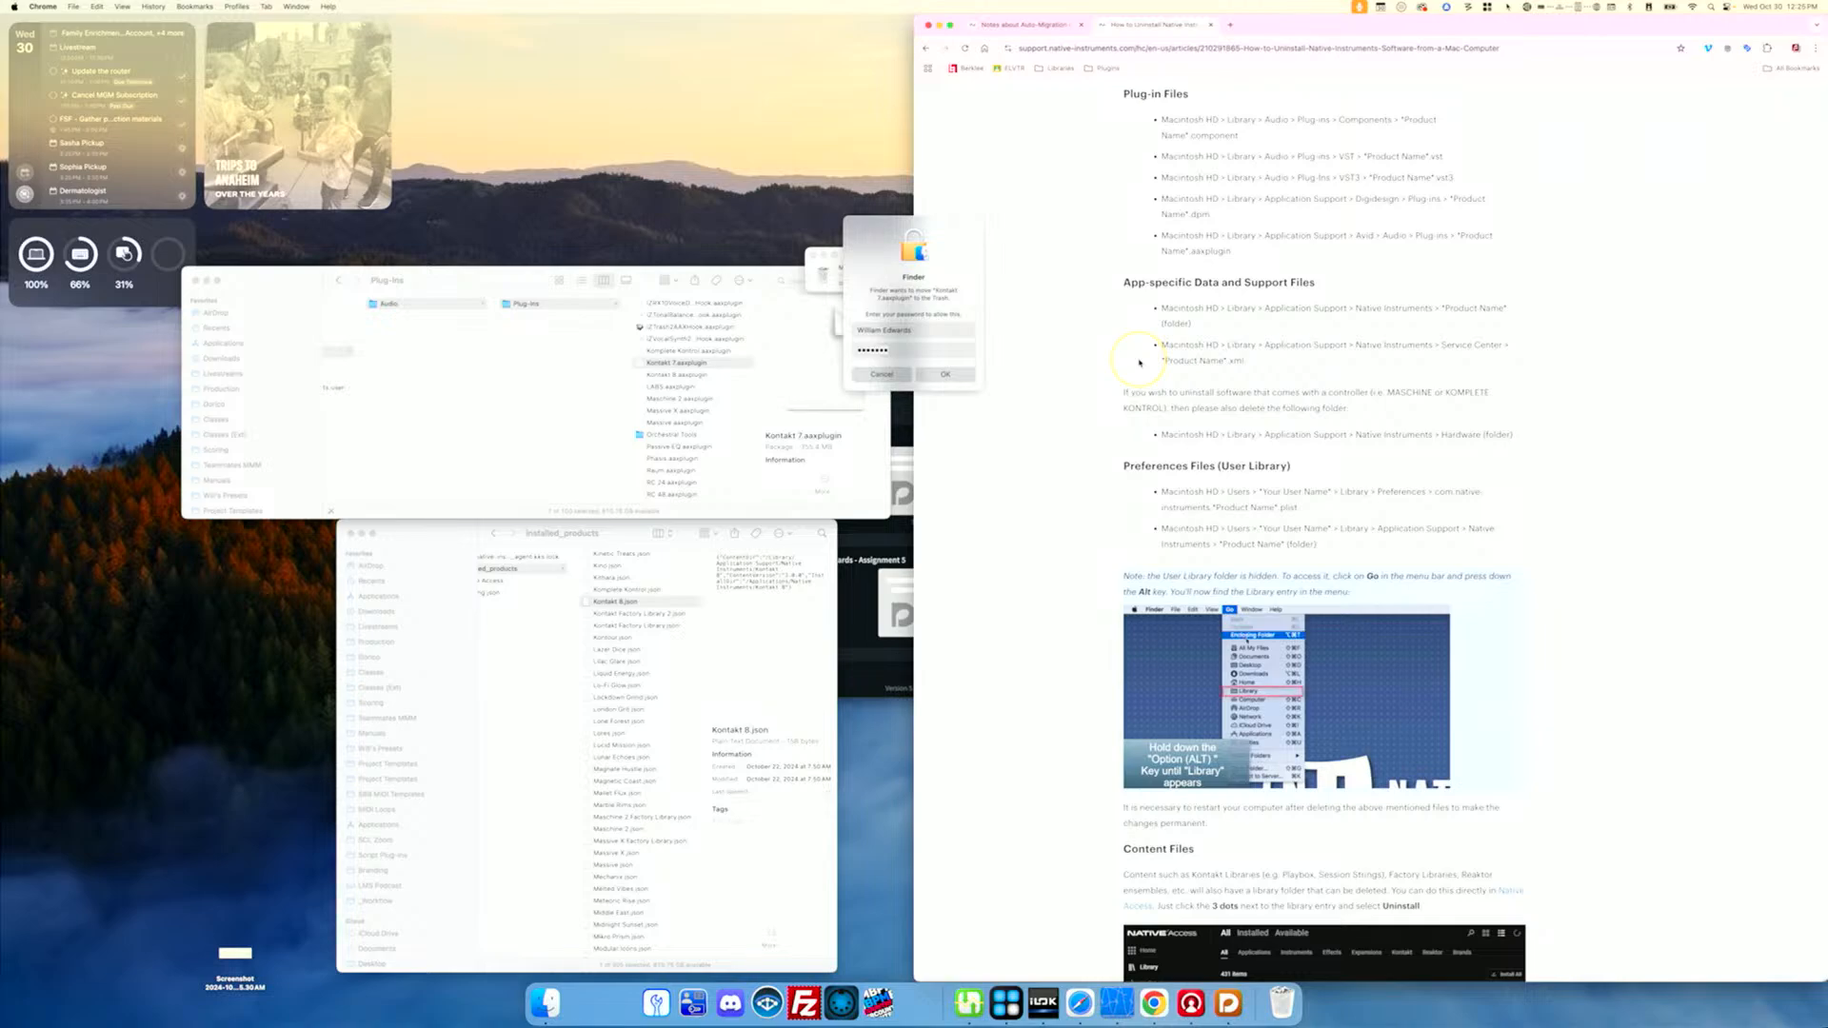
Step: Re-enter the account password to authorize moving Kontakt 7.aaxplugin to the Trash
click(900, 351)
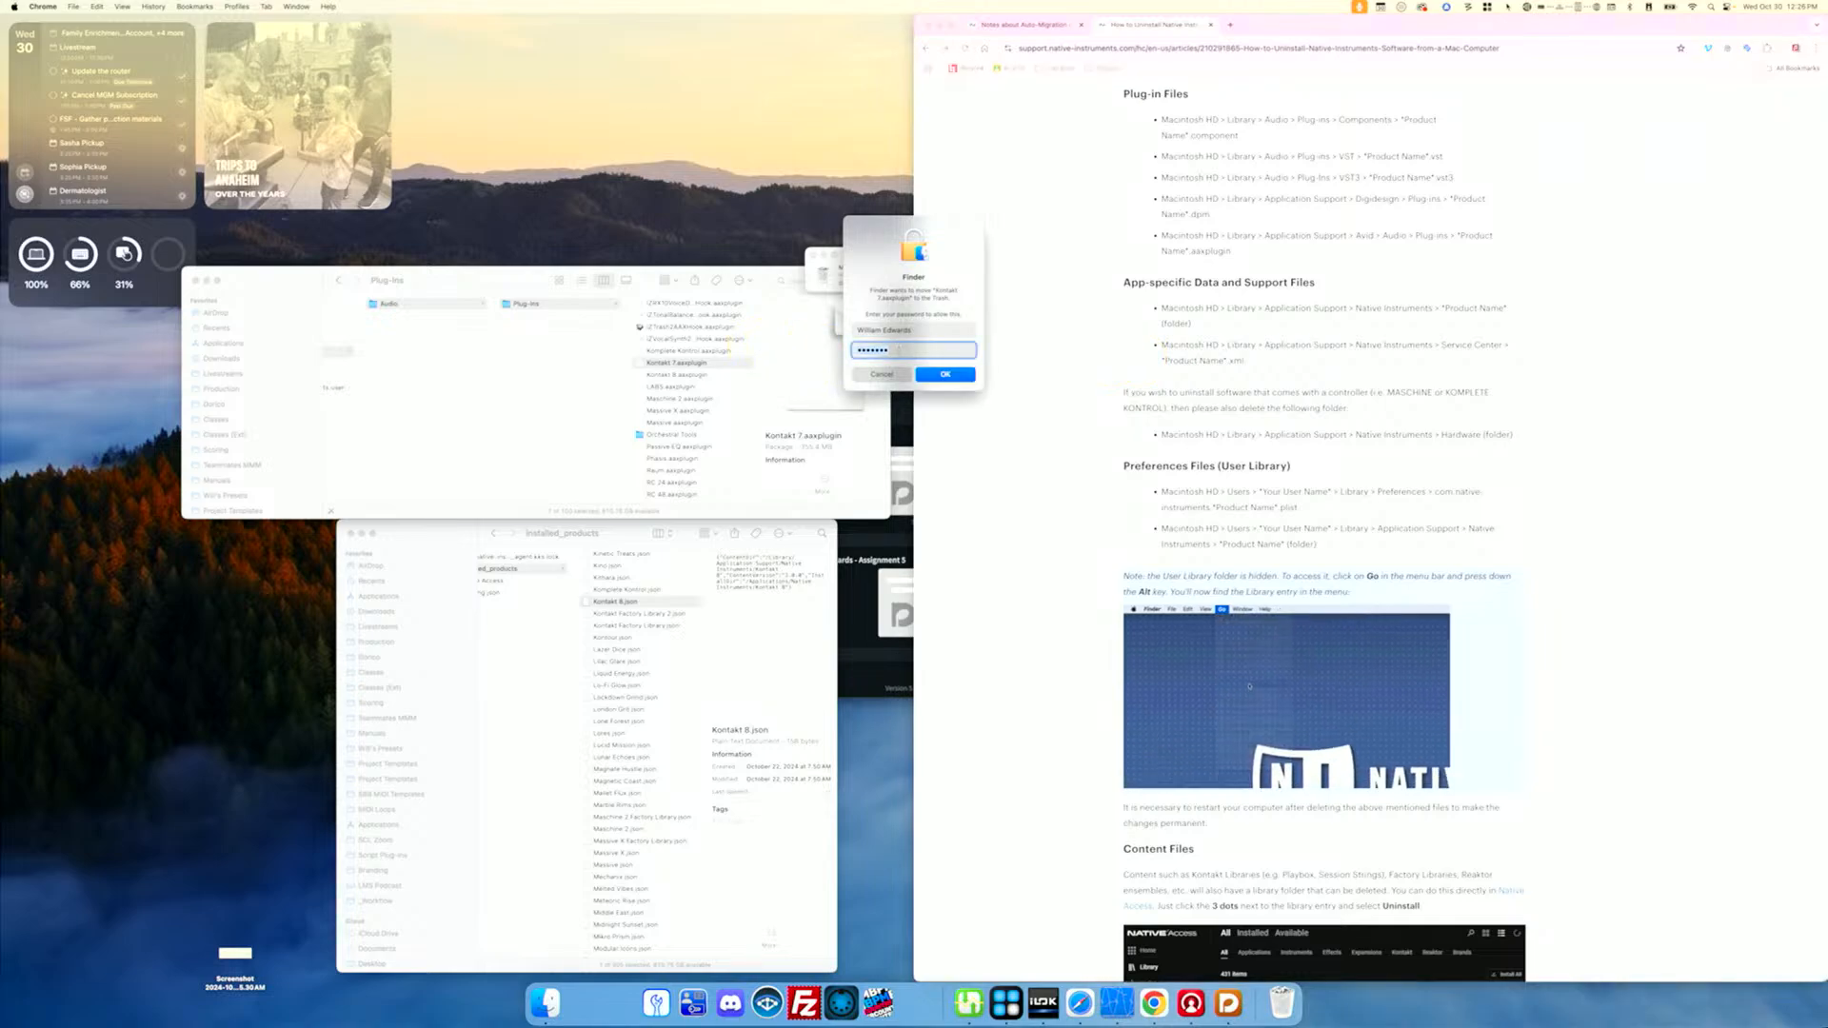
key(BackSpace)
key(BackSpace)
key(BackSpace)
key(BackSpace)
key(BackSpace)
key(BackSpace)
key(BackSpace)
text(•••••)
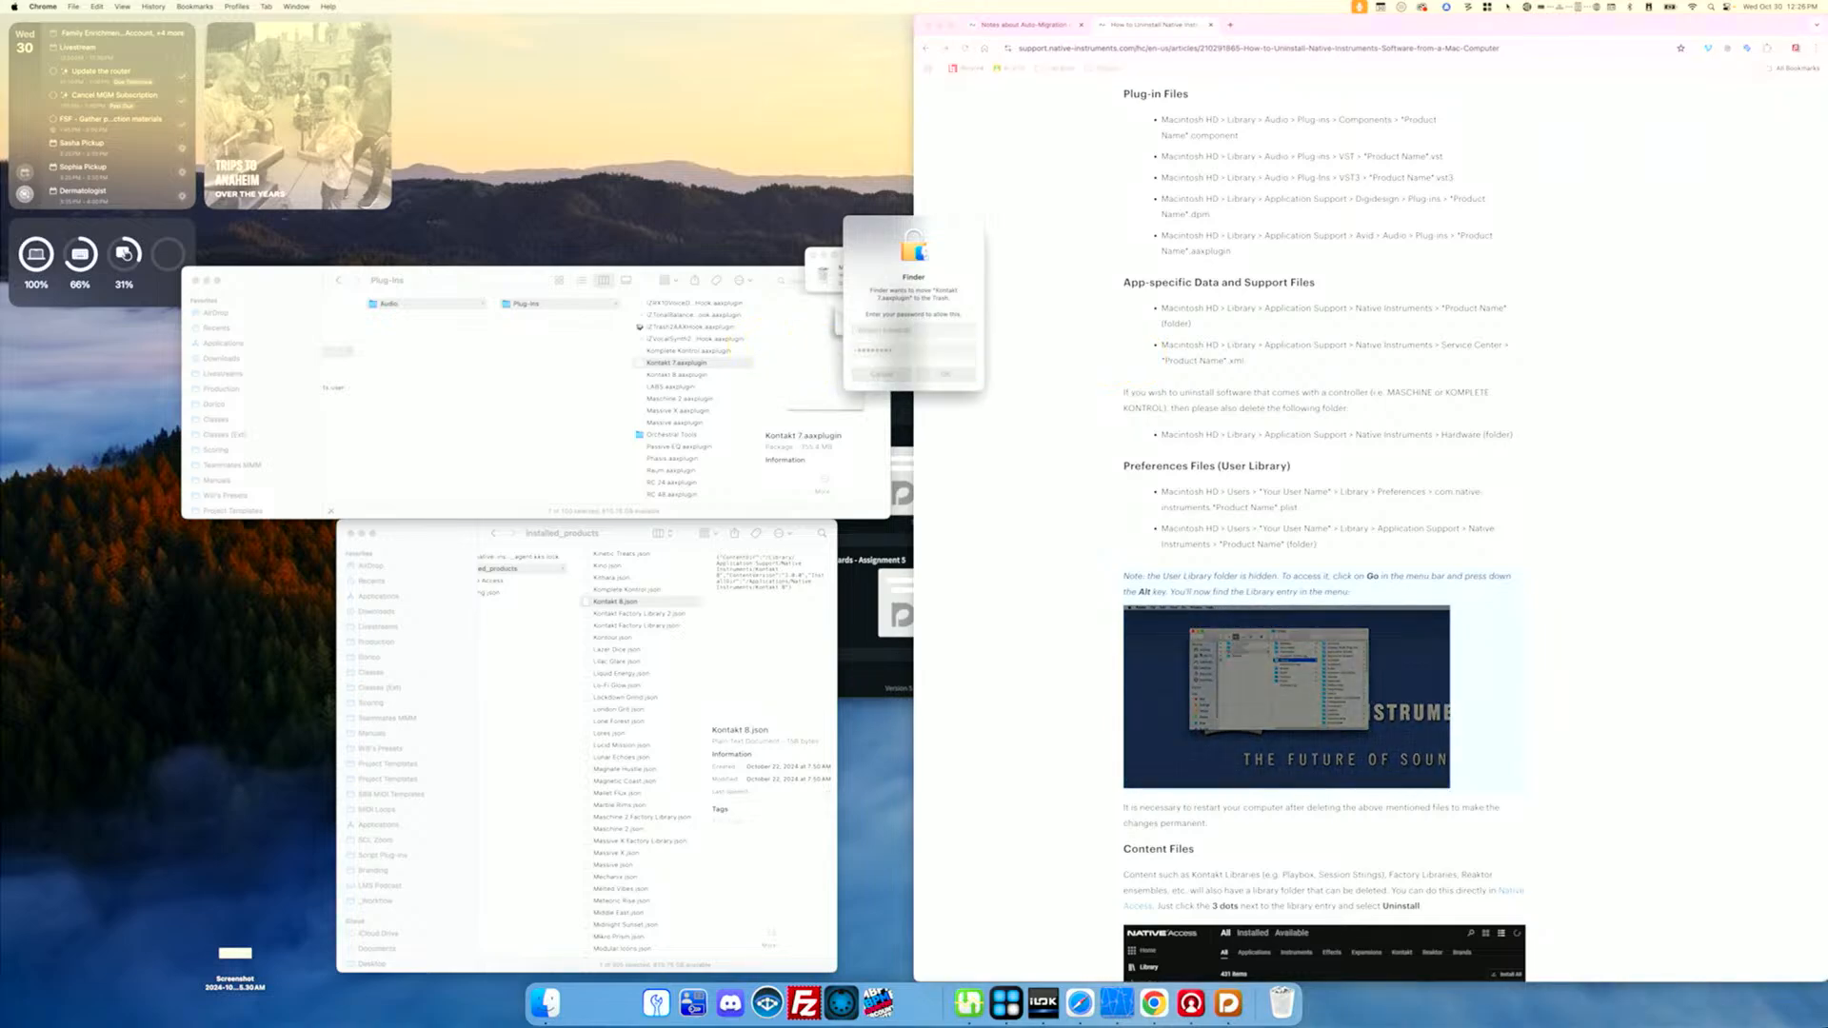
key(Return)
Step: Following the article's App-specific Data and Support Files list, open Library > Application Support > Native Instruments in the Plug-Ins Finder window
click(1458, 298)
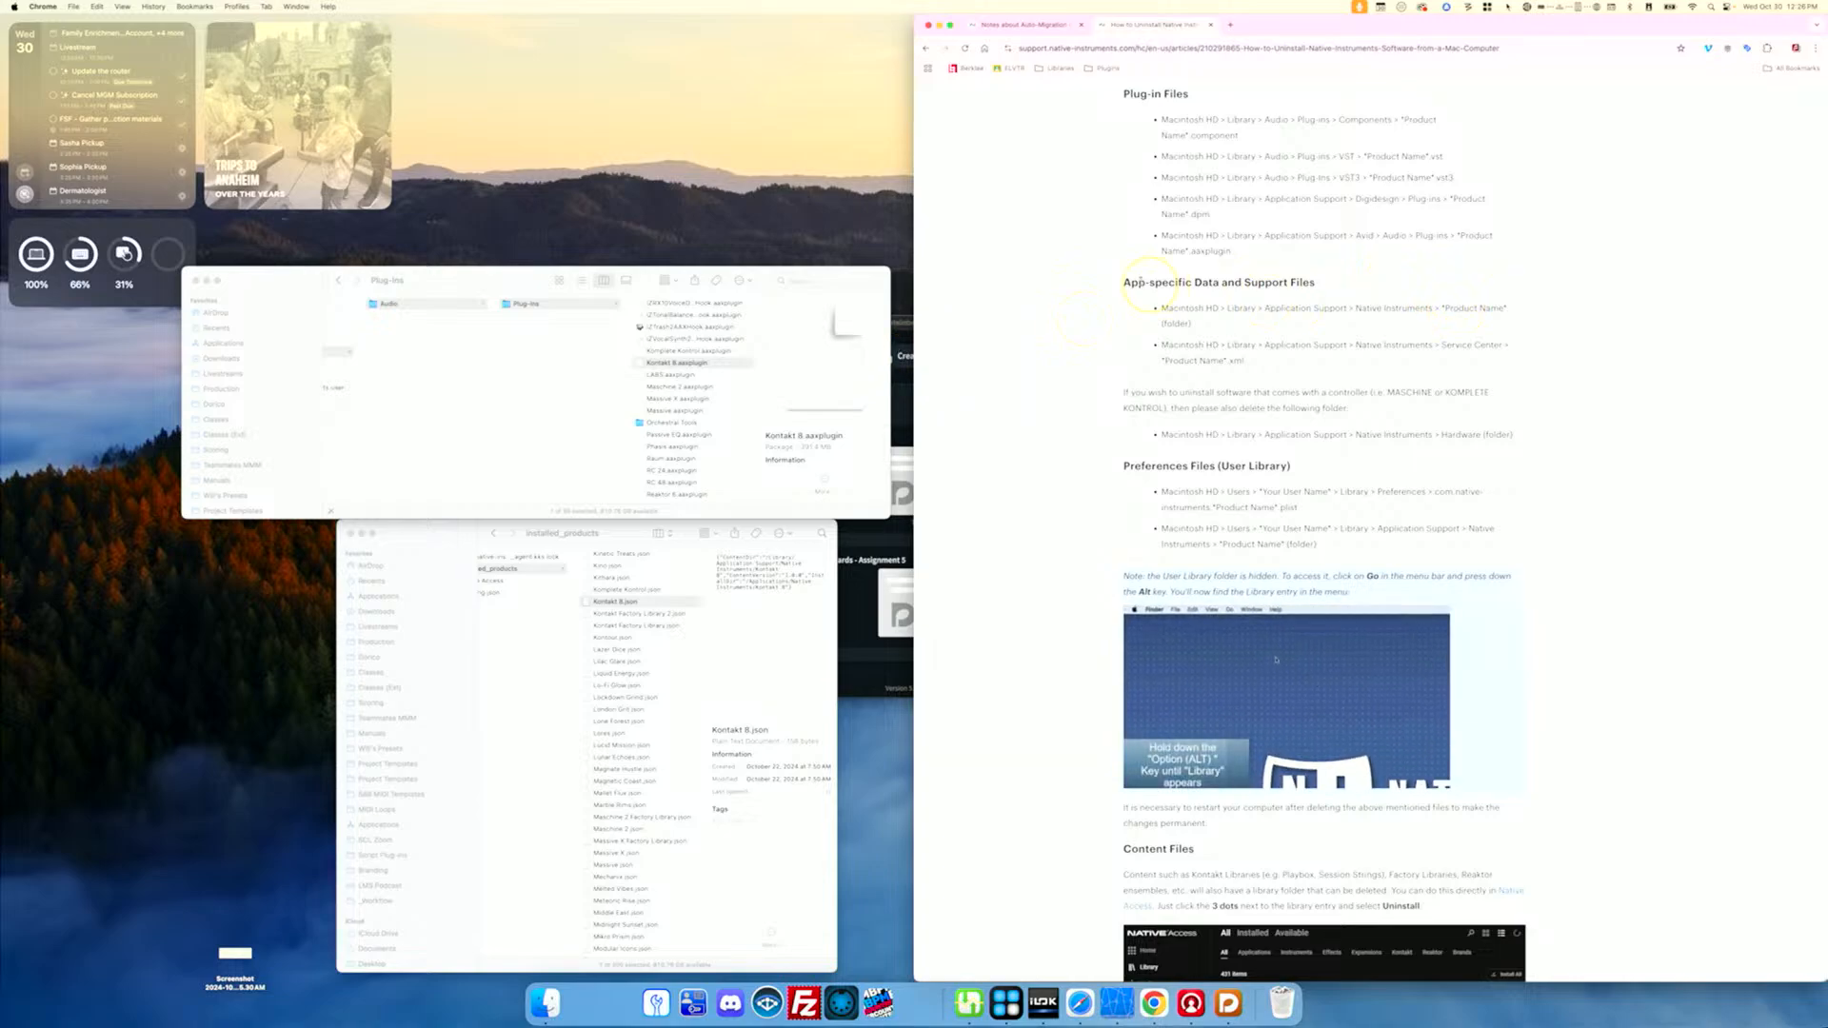
drag(1354, 305, 1386, 336)
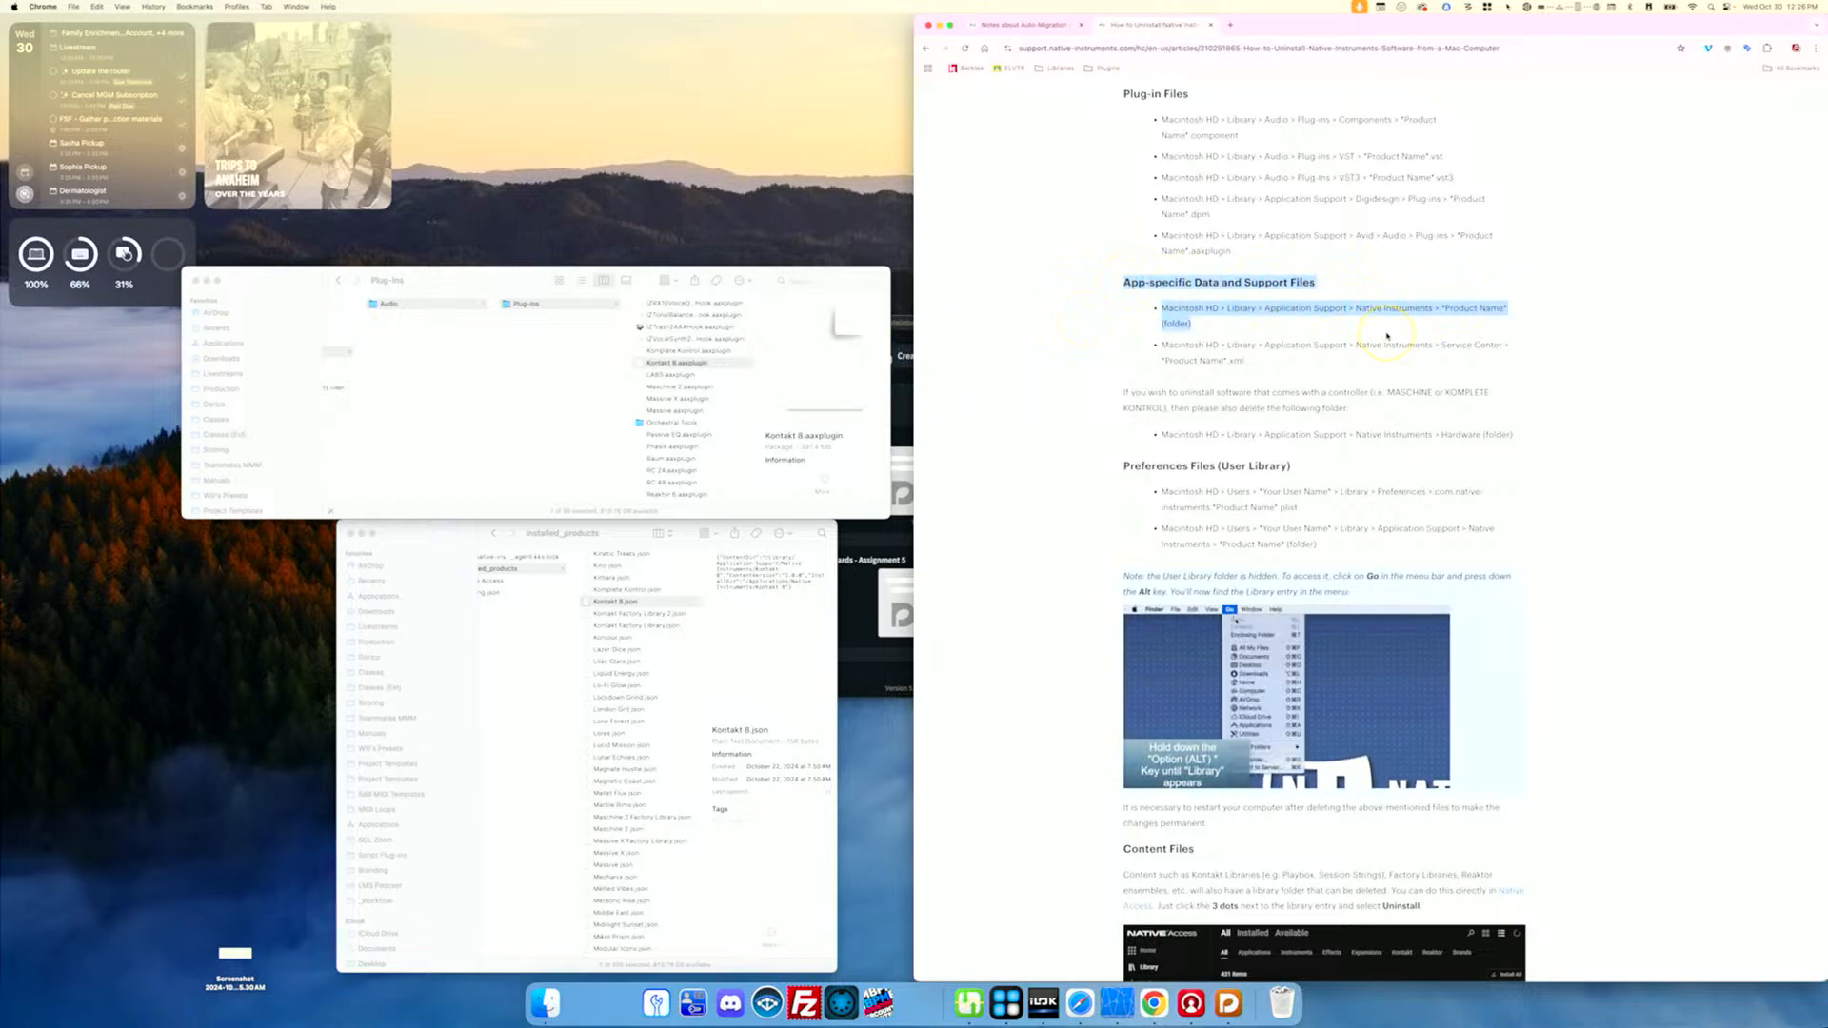
scroll(466, 334, left, 10)
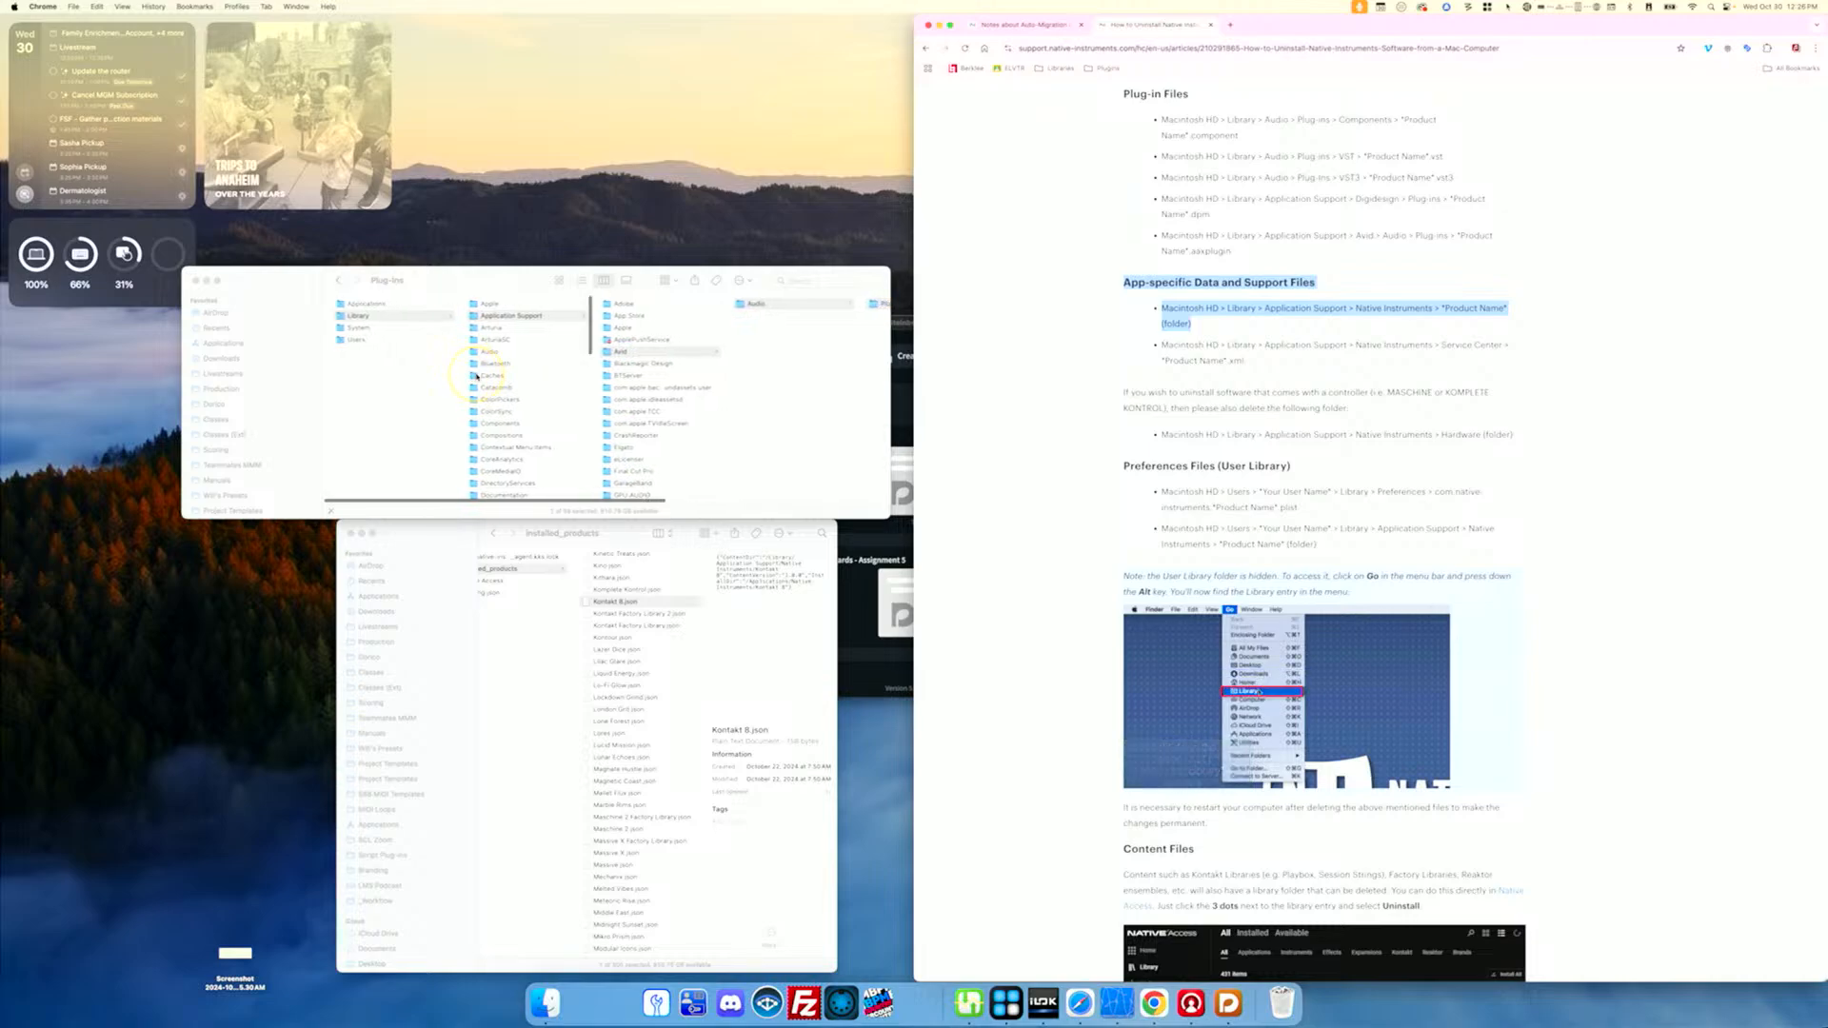
click(530, 318)
scroll(644, 388, down, 5)
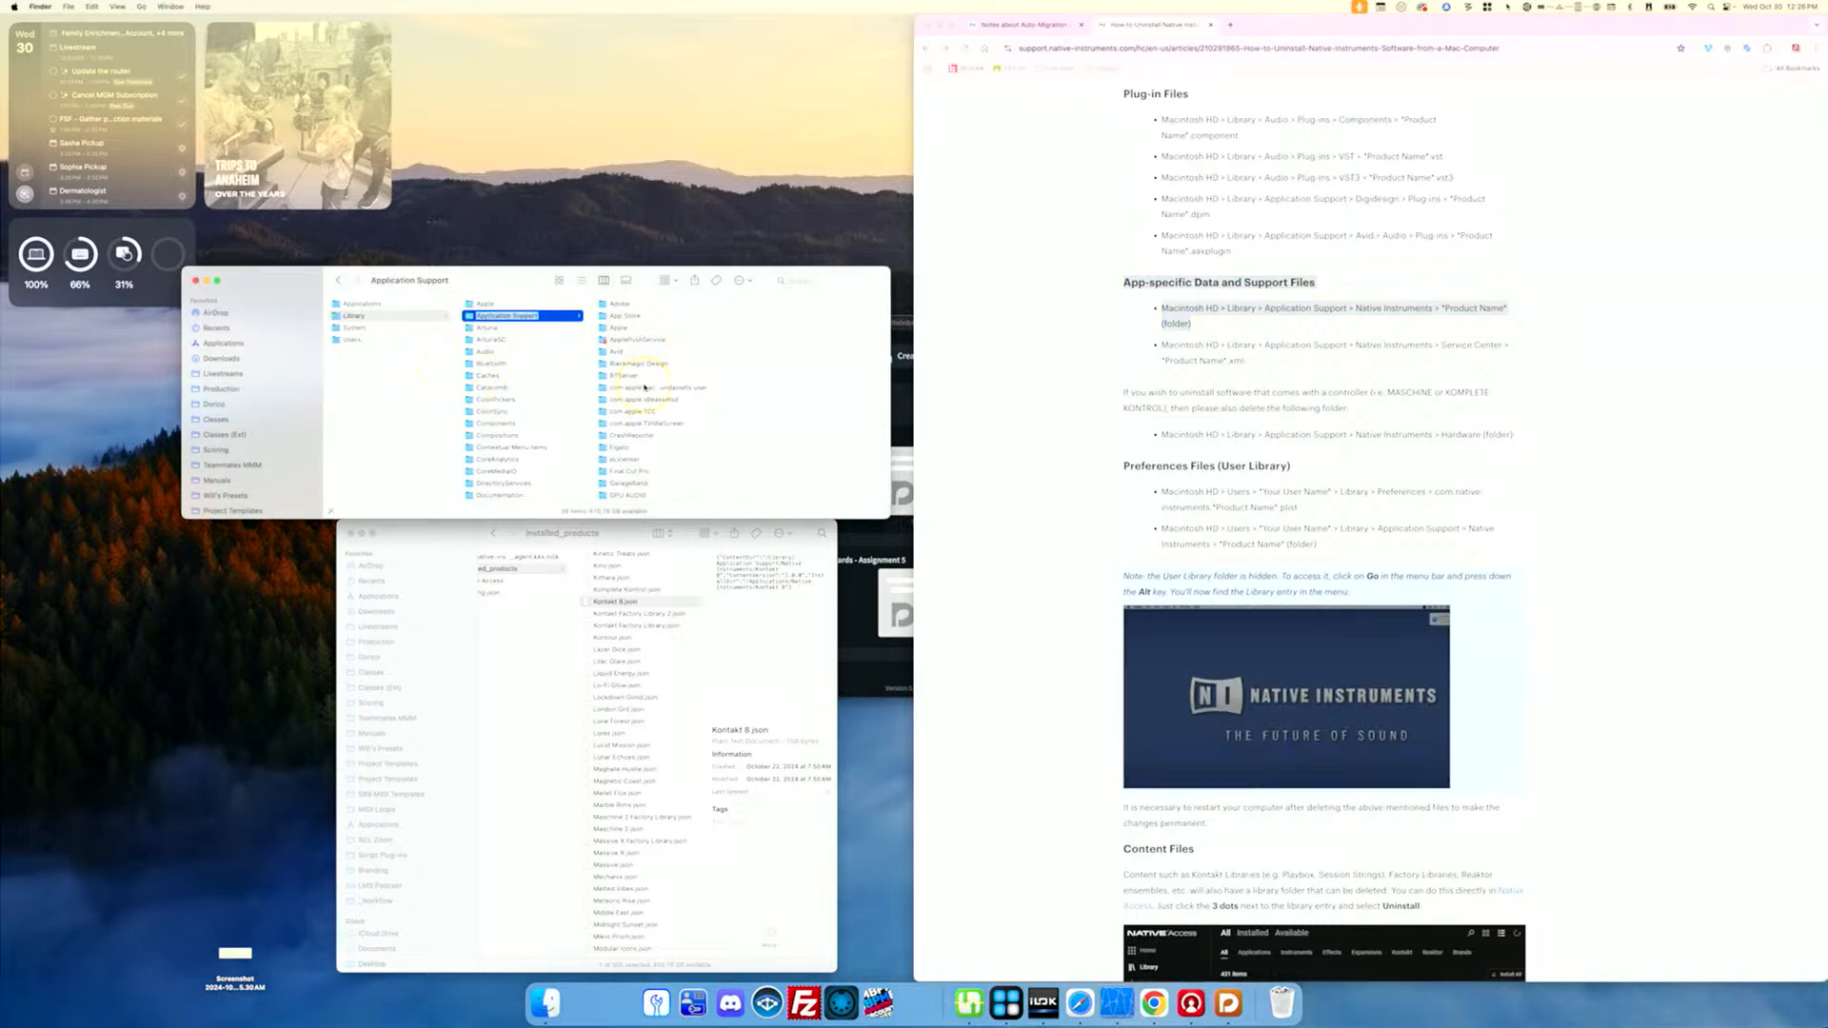
scroll(643, 387, up, 4)
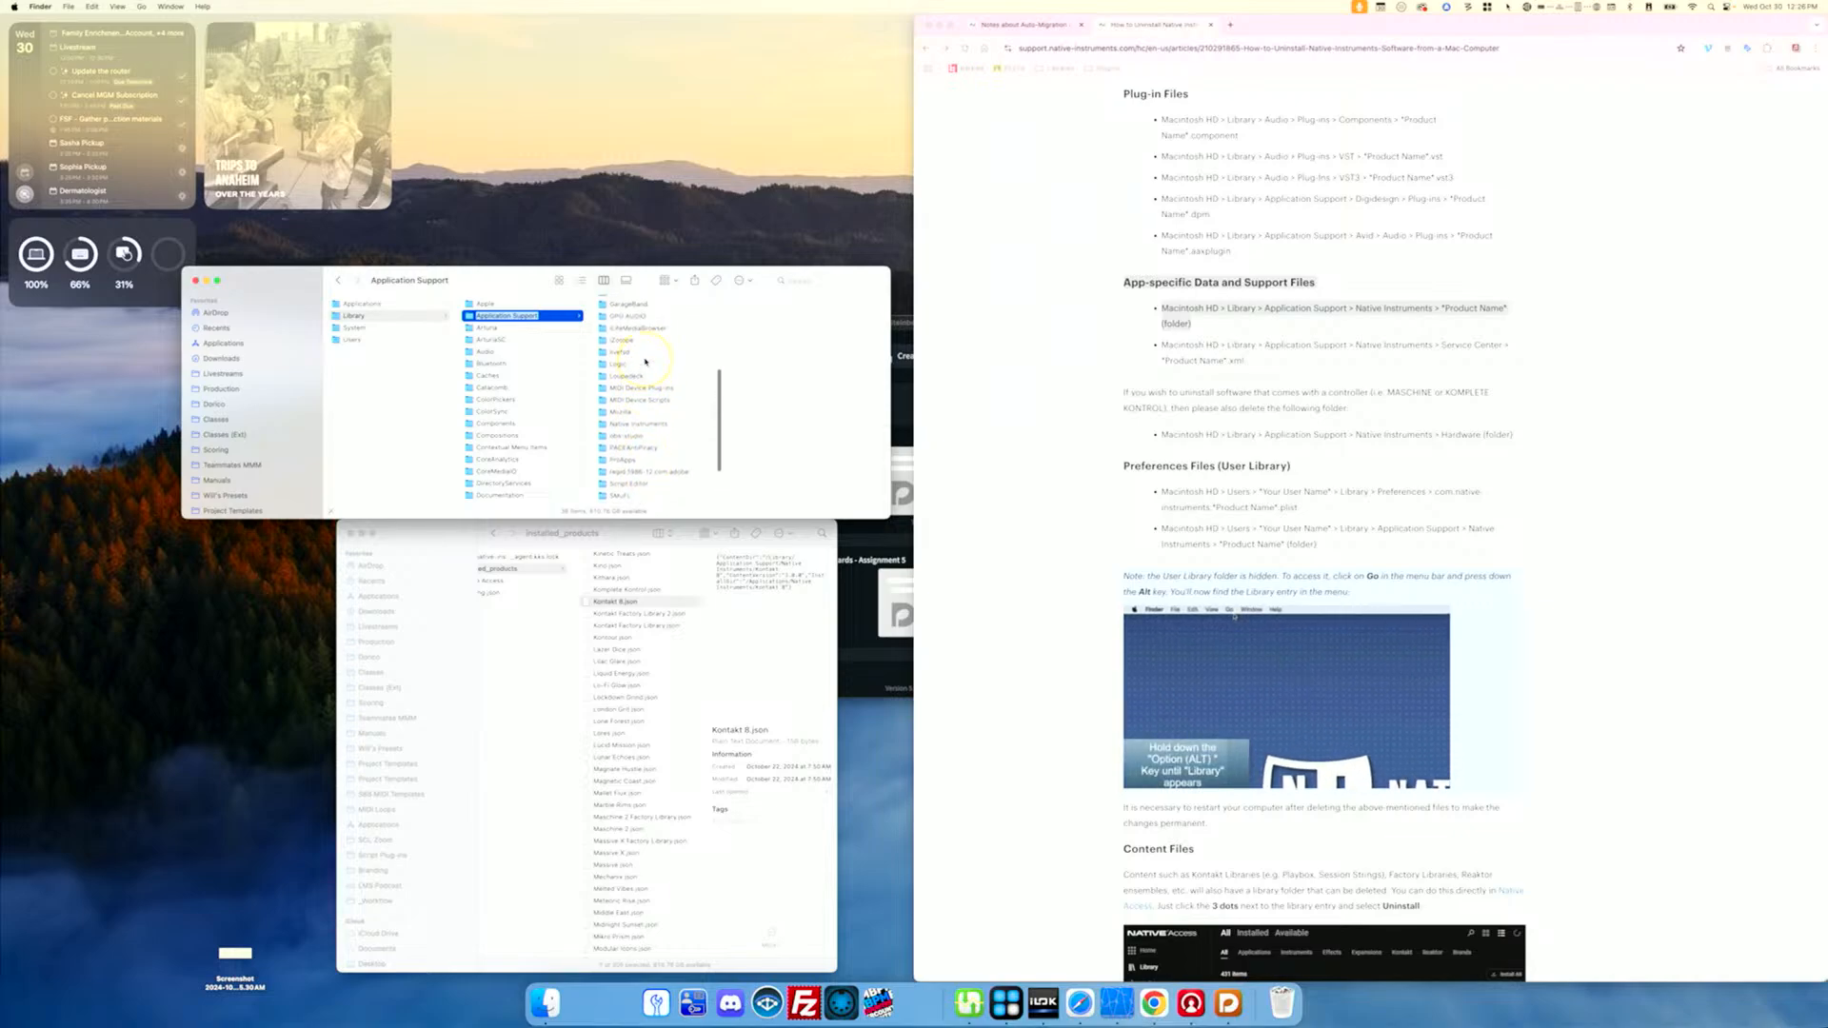
scroll(646, 362, down, 2)
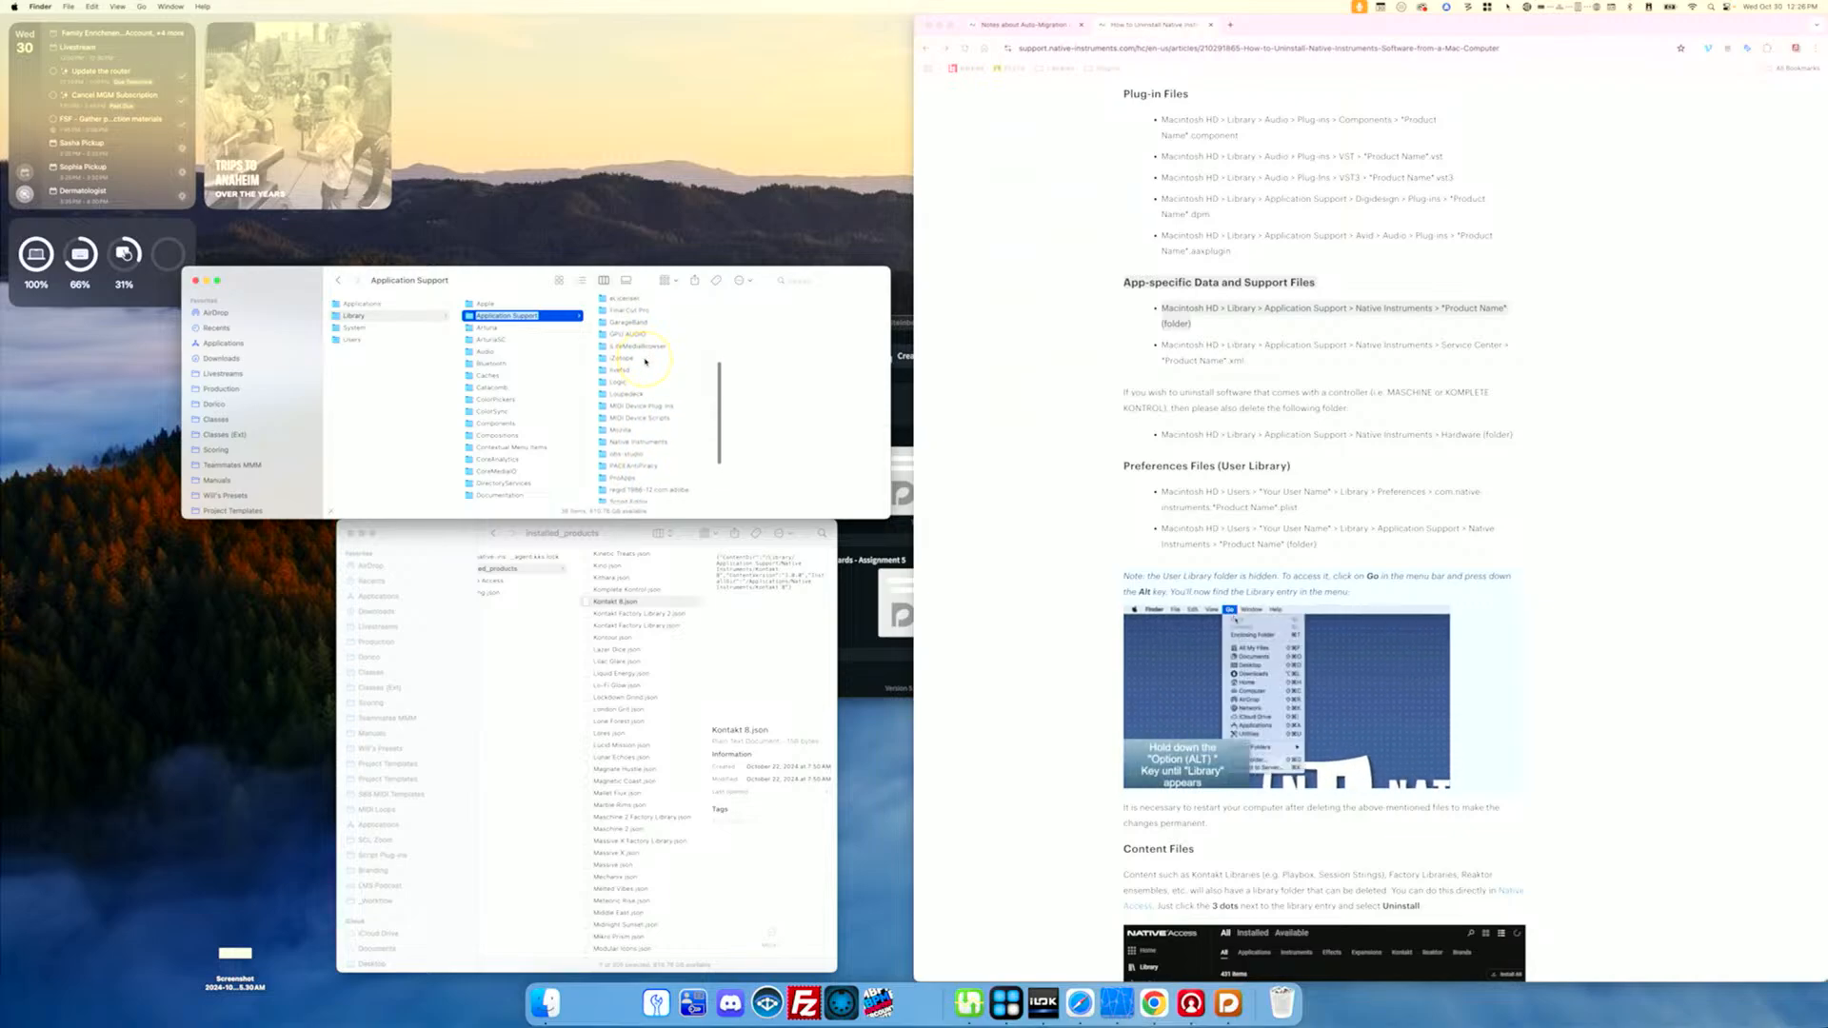
click(653, 431)
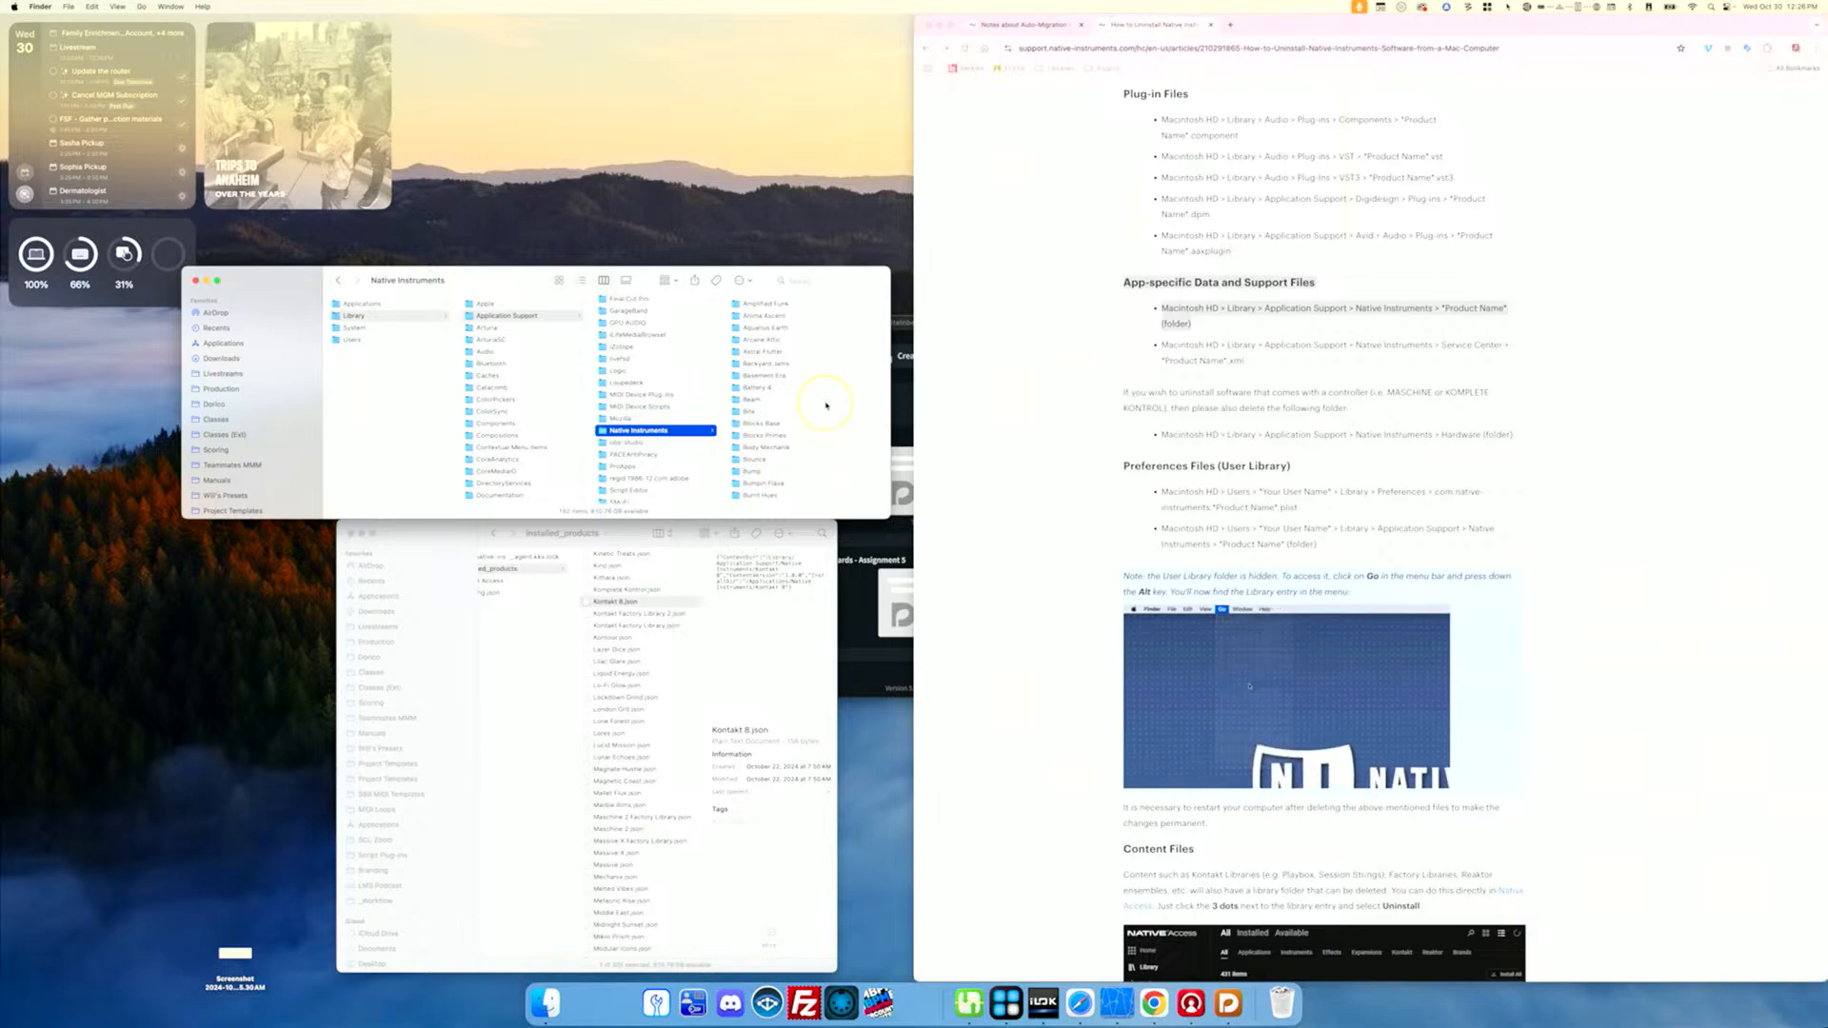
Step: Move the Kontakt 7 folder inside Native Instruments to the Trash
scroll(800, 395, down, 5)
scroll(771, 382, down, 8)
scroll(770, 381, down, 2)
click(763, 384)
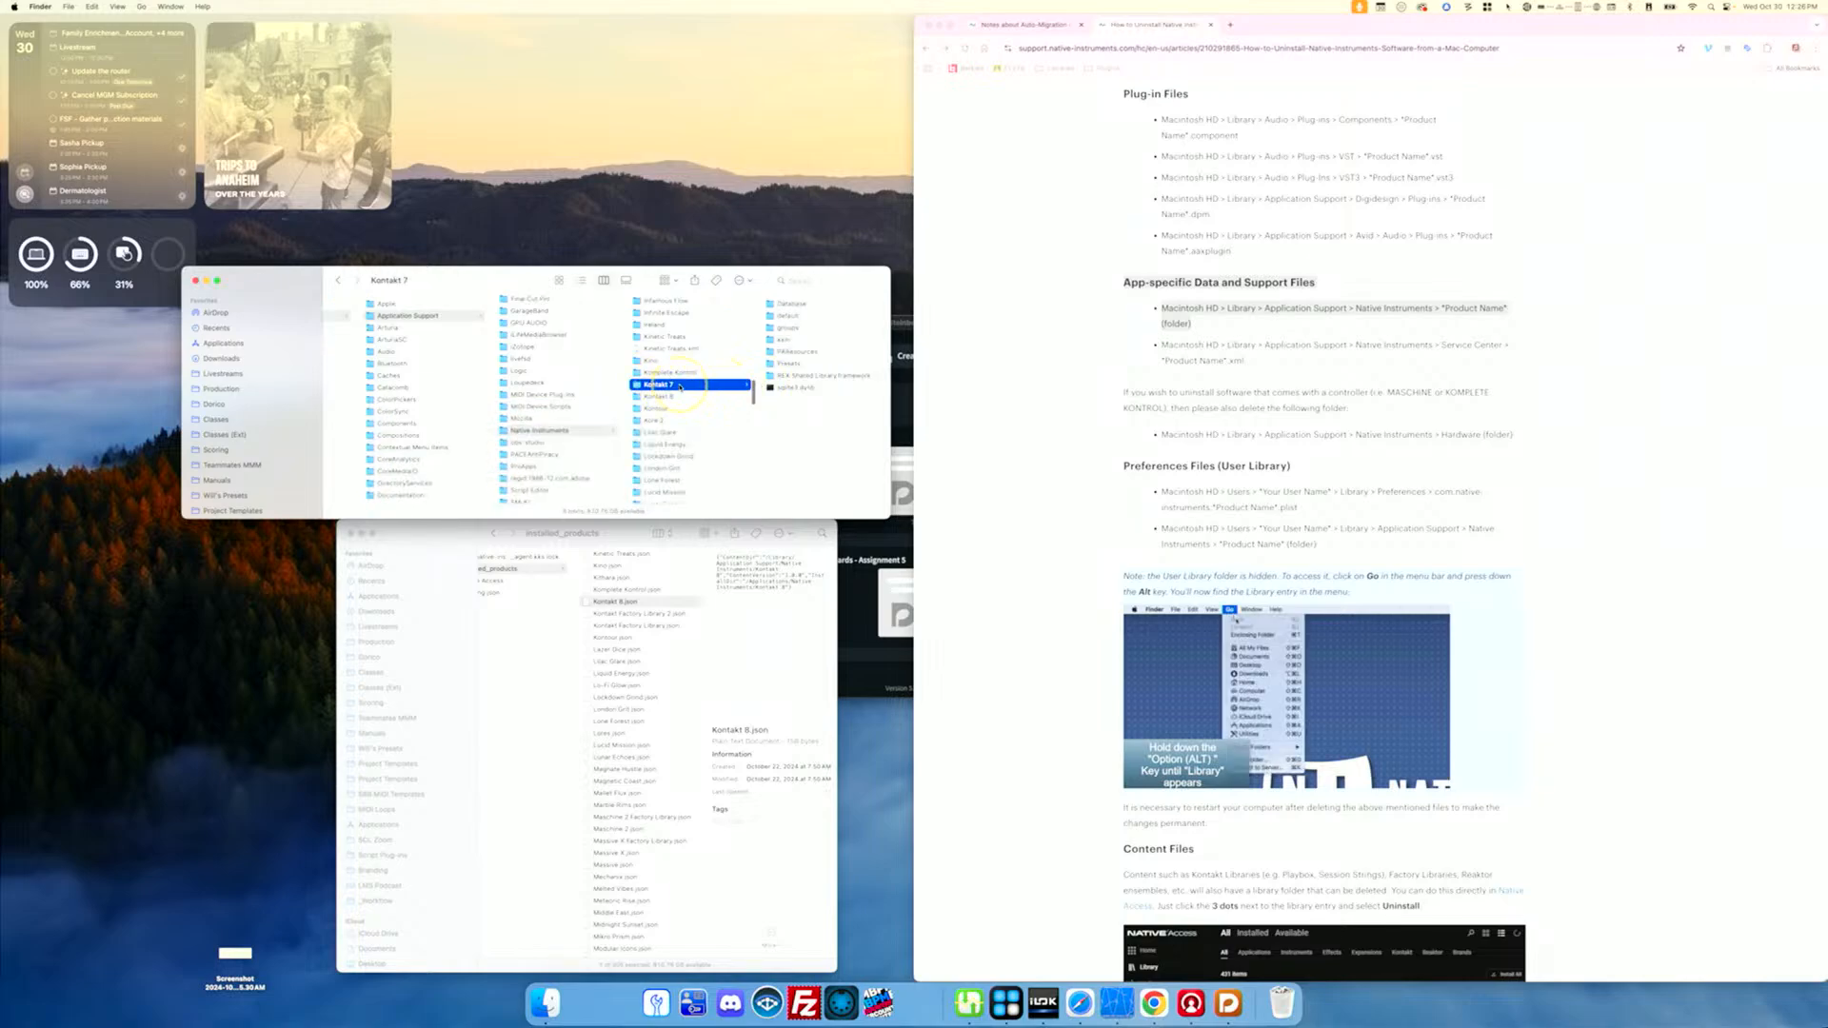
right_click(673, 388)
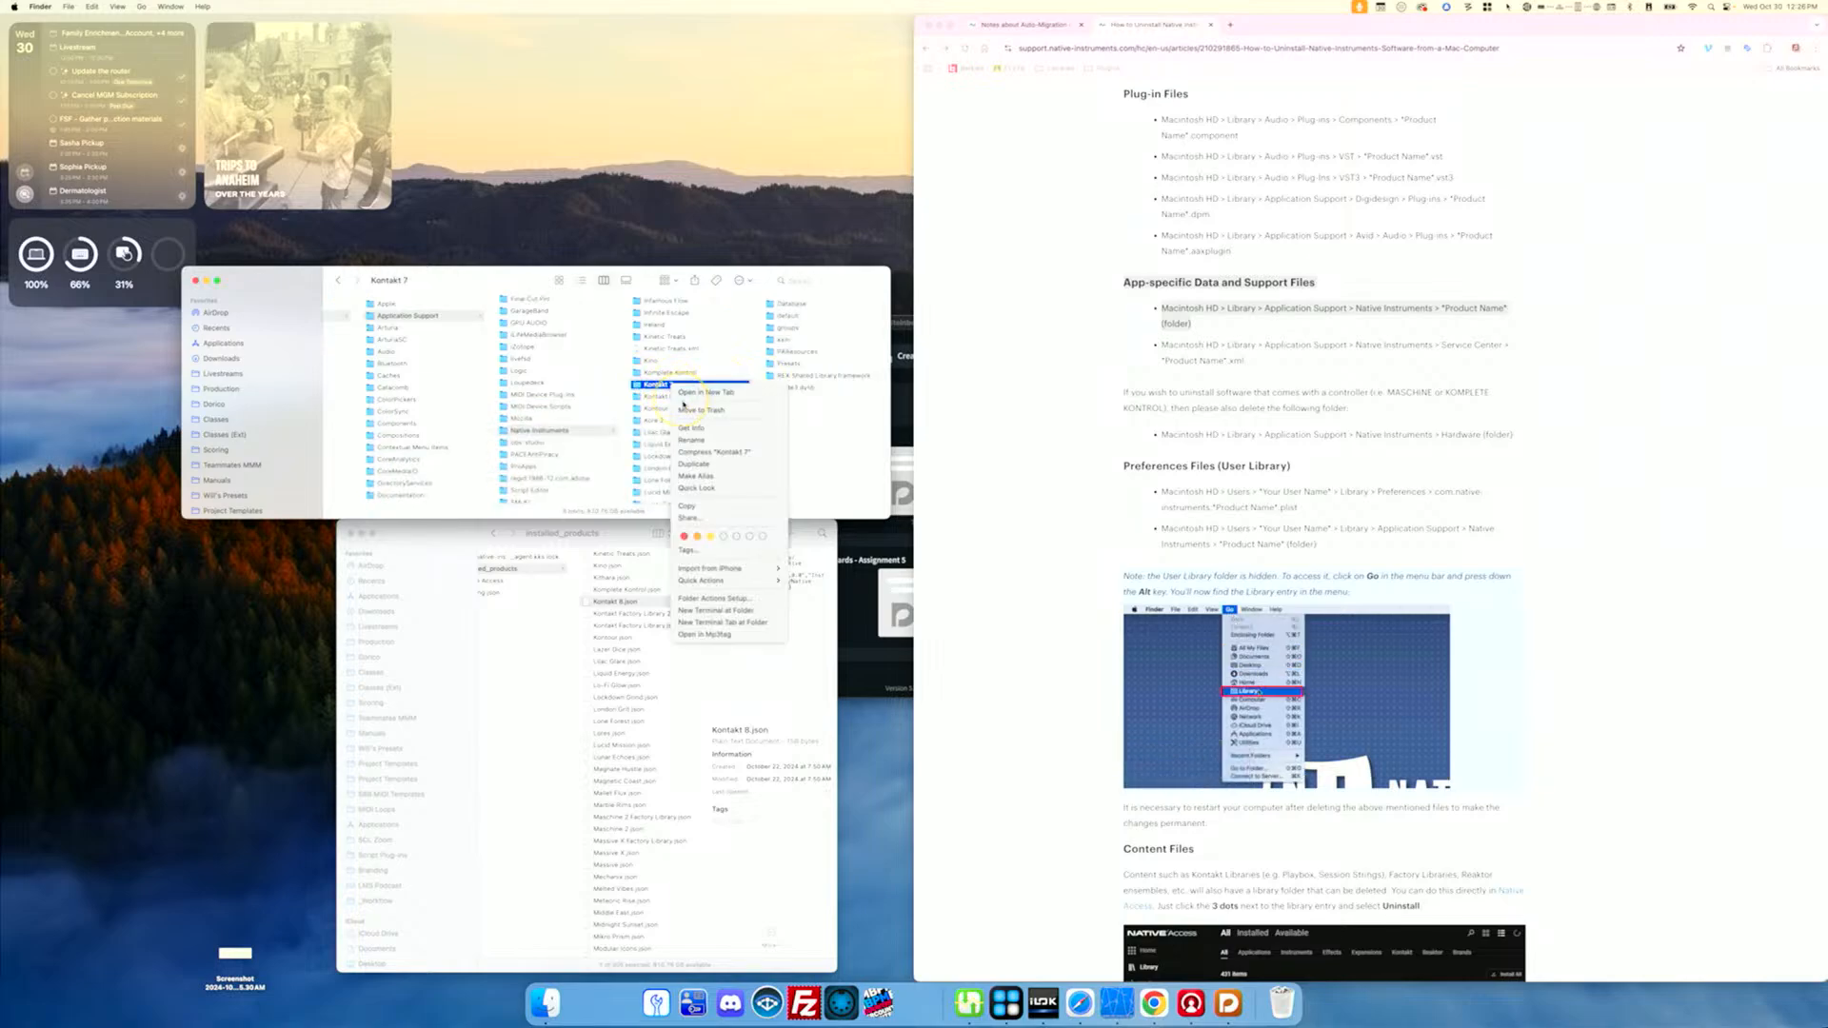
click(694, 413)
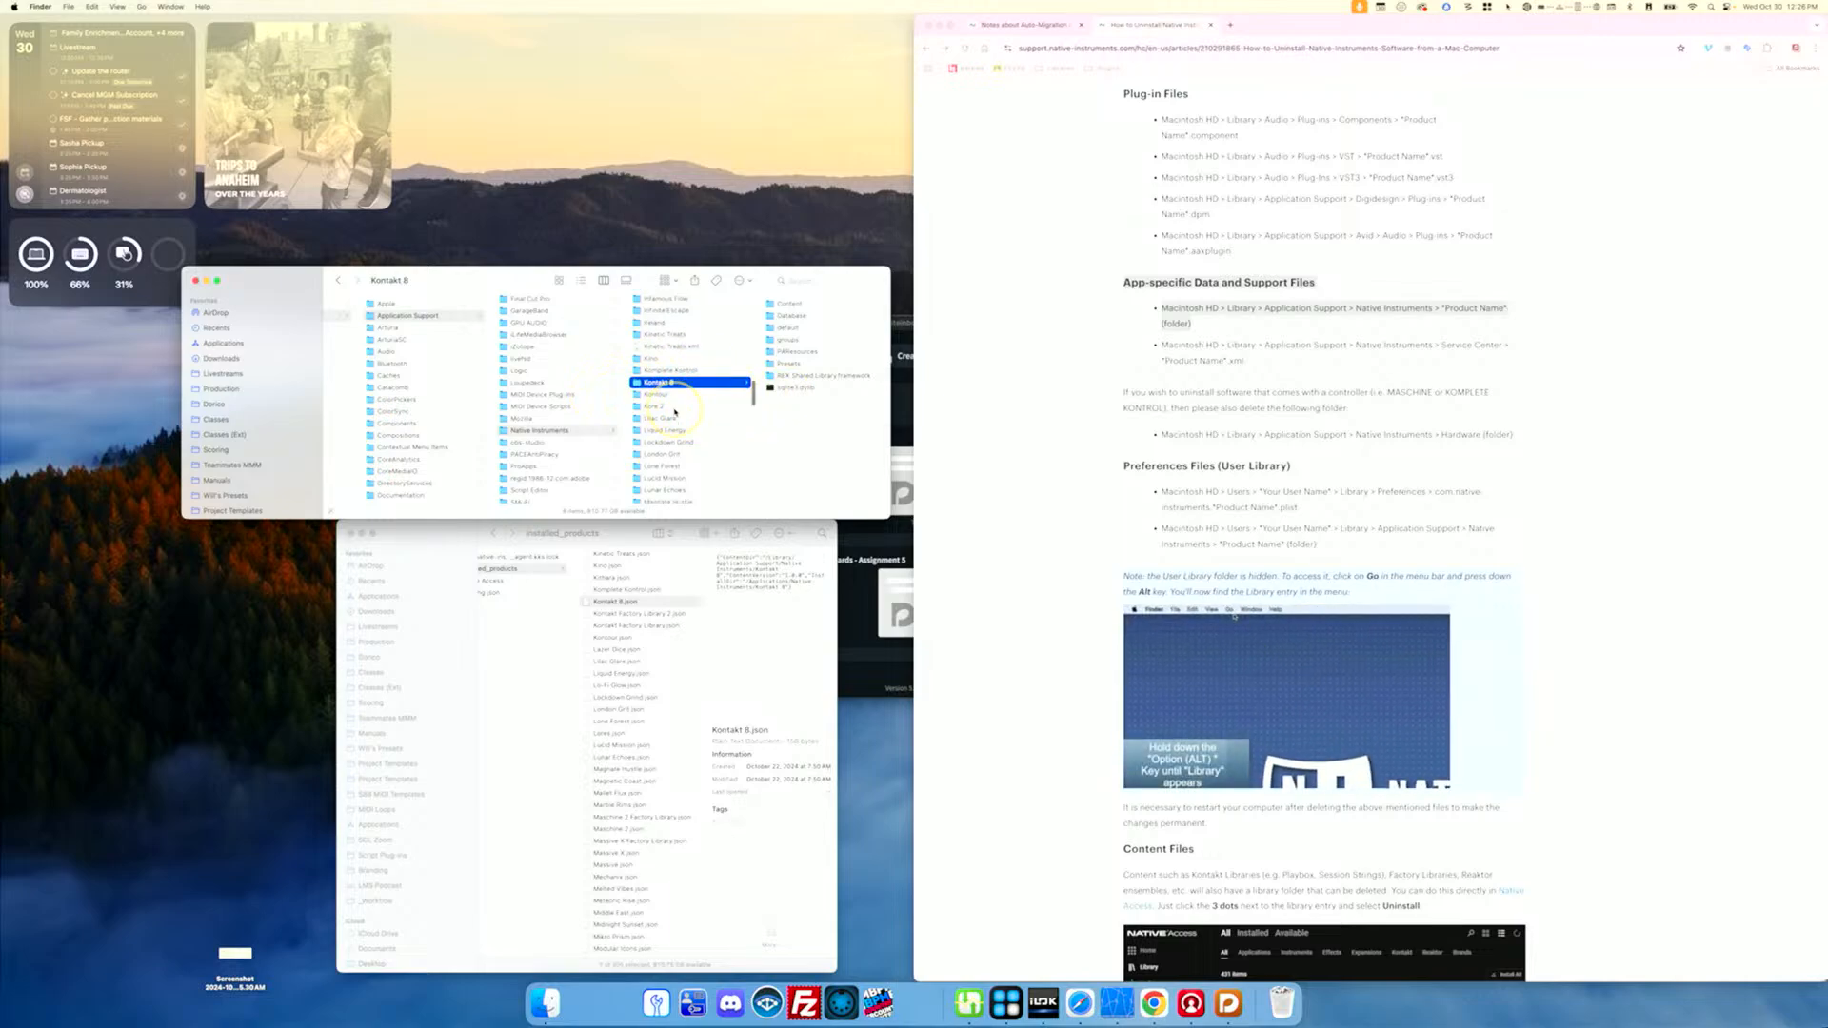
Step: Open the Service Center folder inside Native Instruments to check for a Kontakt 7 xml file
scroll(675, 412, down, 5)
scroll(675, 412, down, 4)
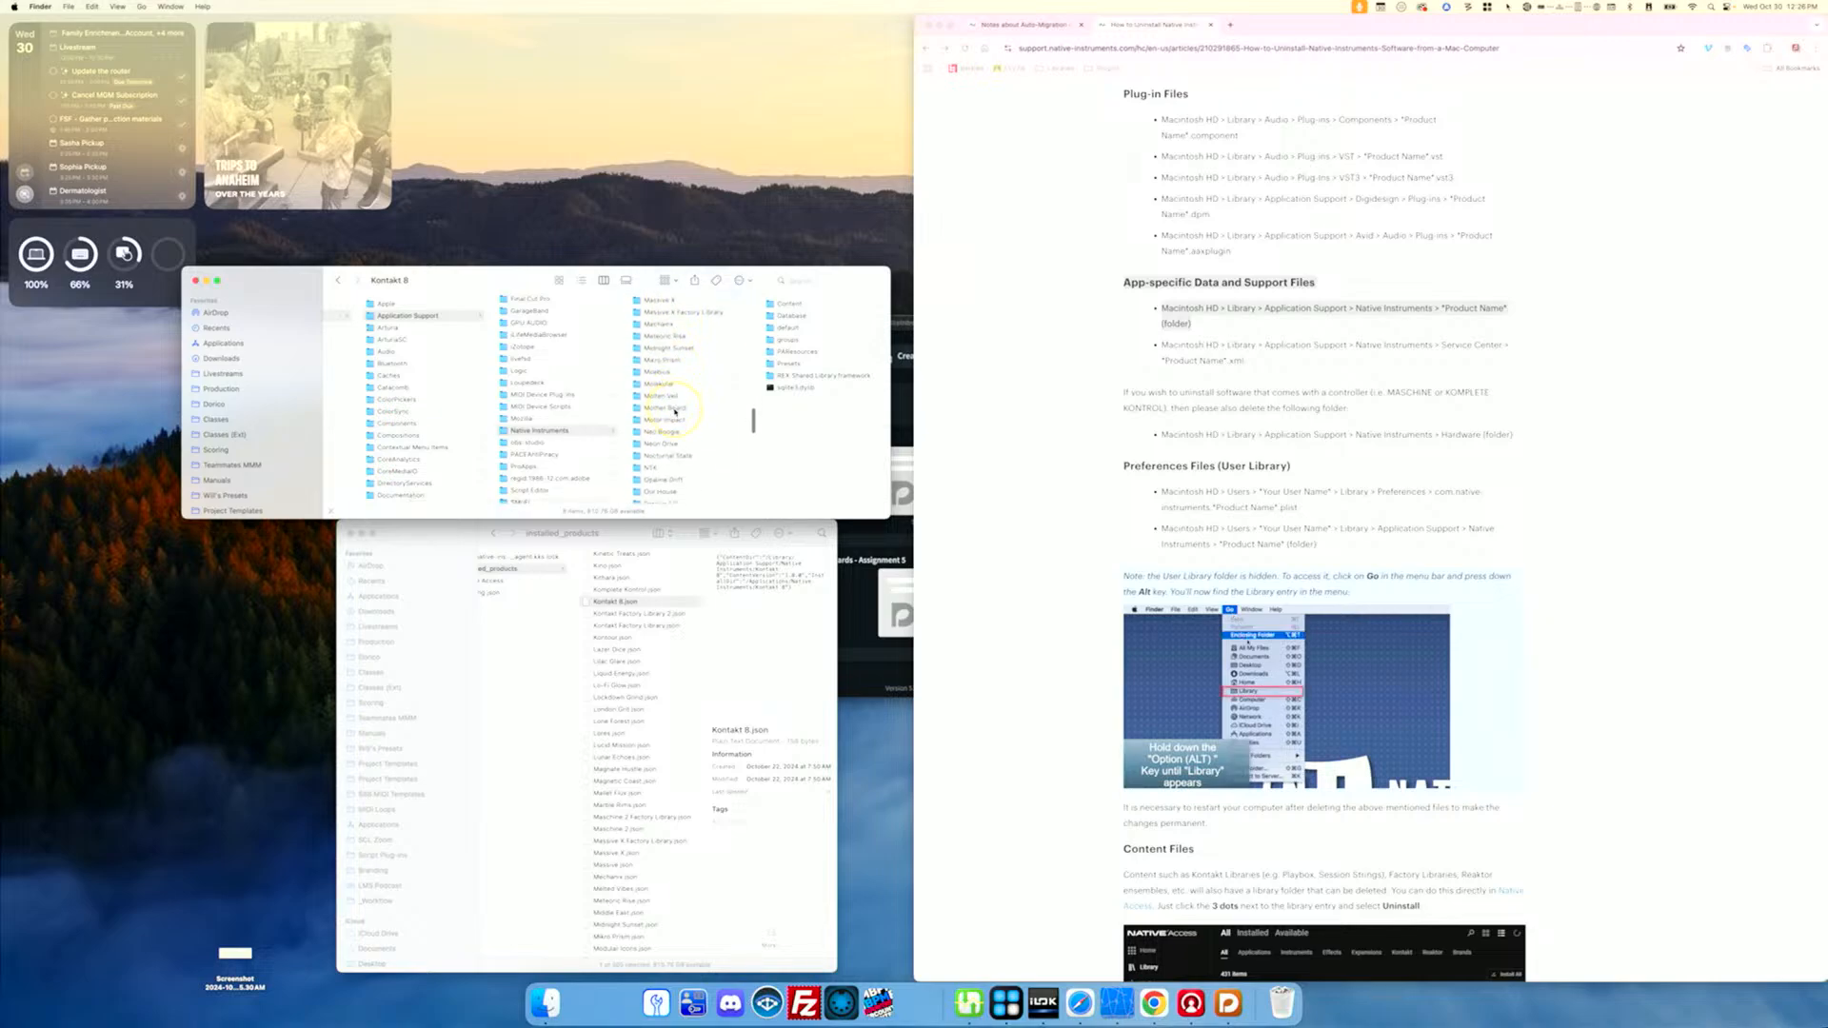
scroll(675, 412, down, 9)
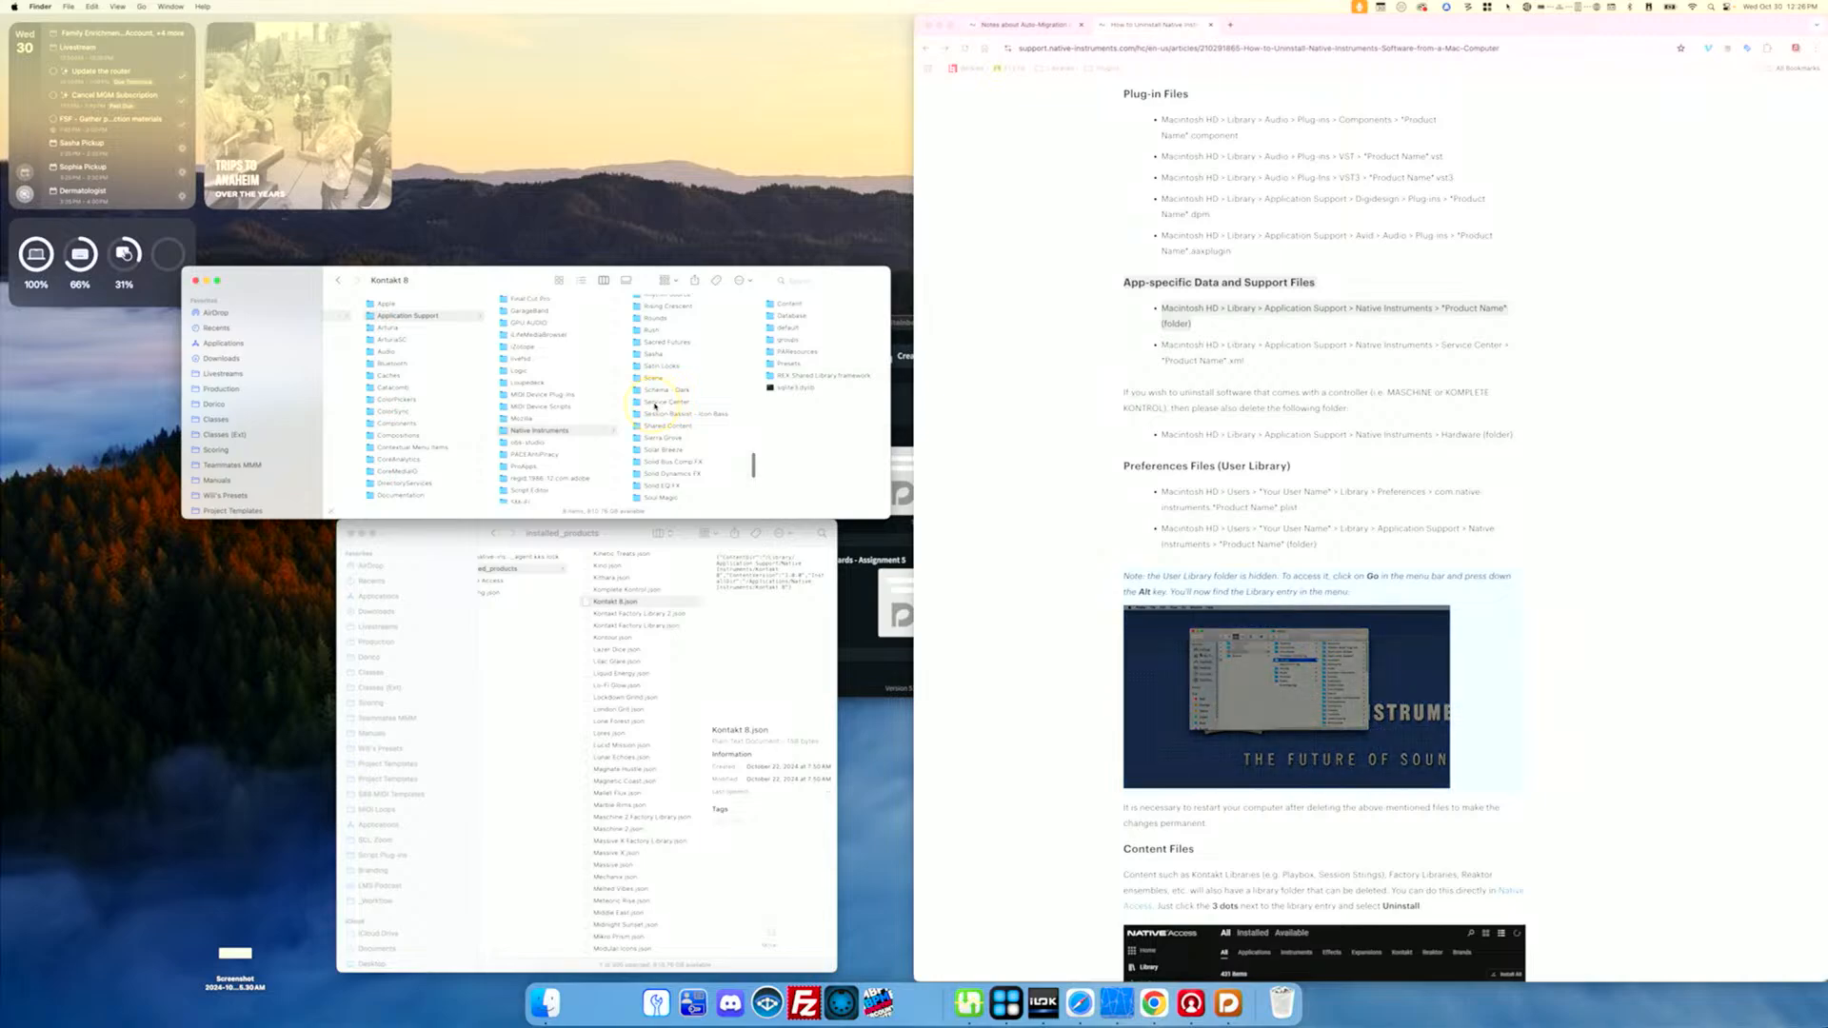
click(672, 401)
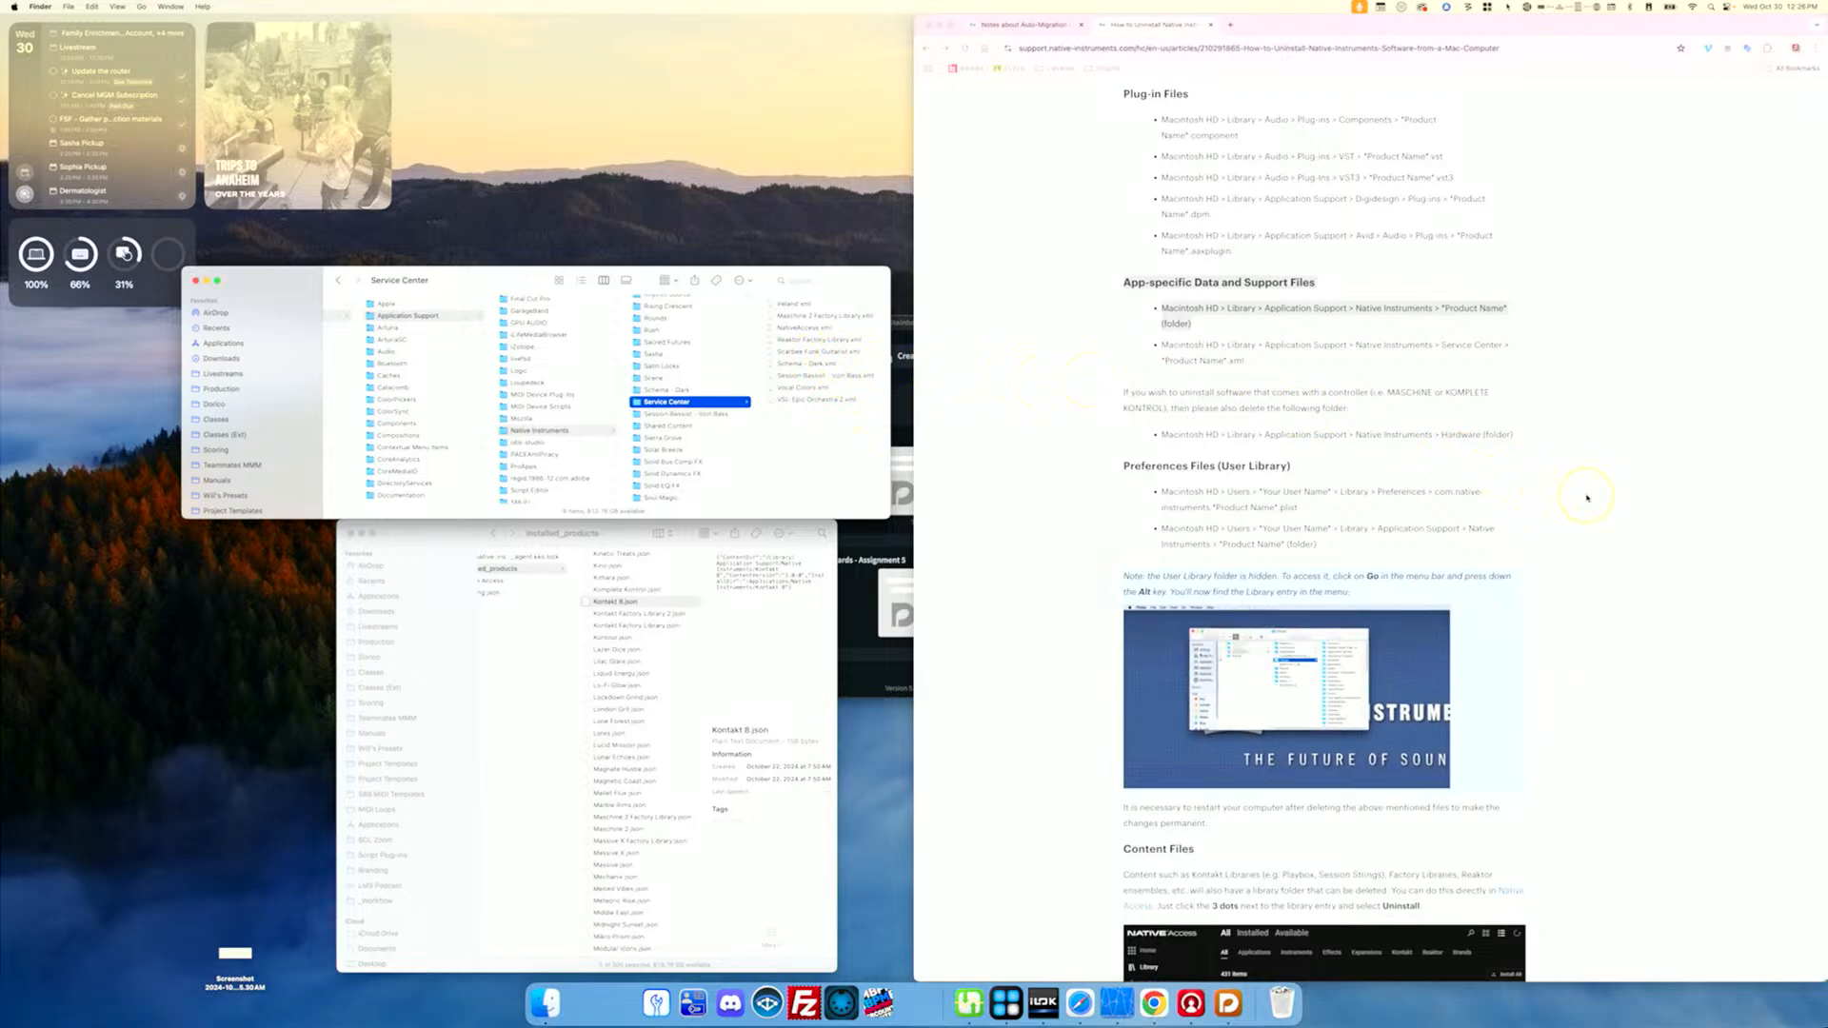
Step: Find the Preferences Files (User Library) section in the uninstall article and highlight its heading
scroll(1586, 498, down, 1)
scroll(1586, 498, down, 3)
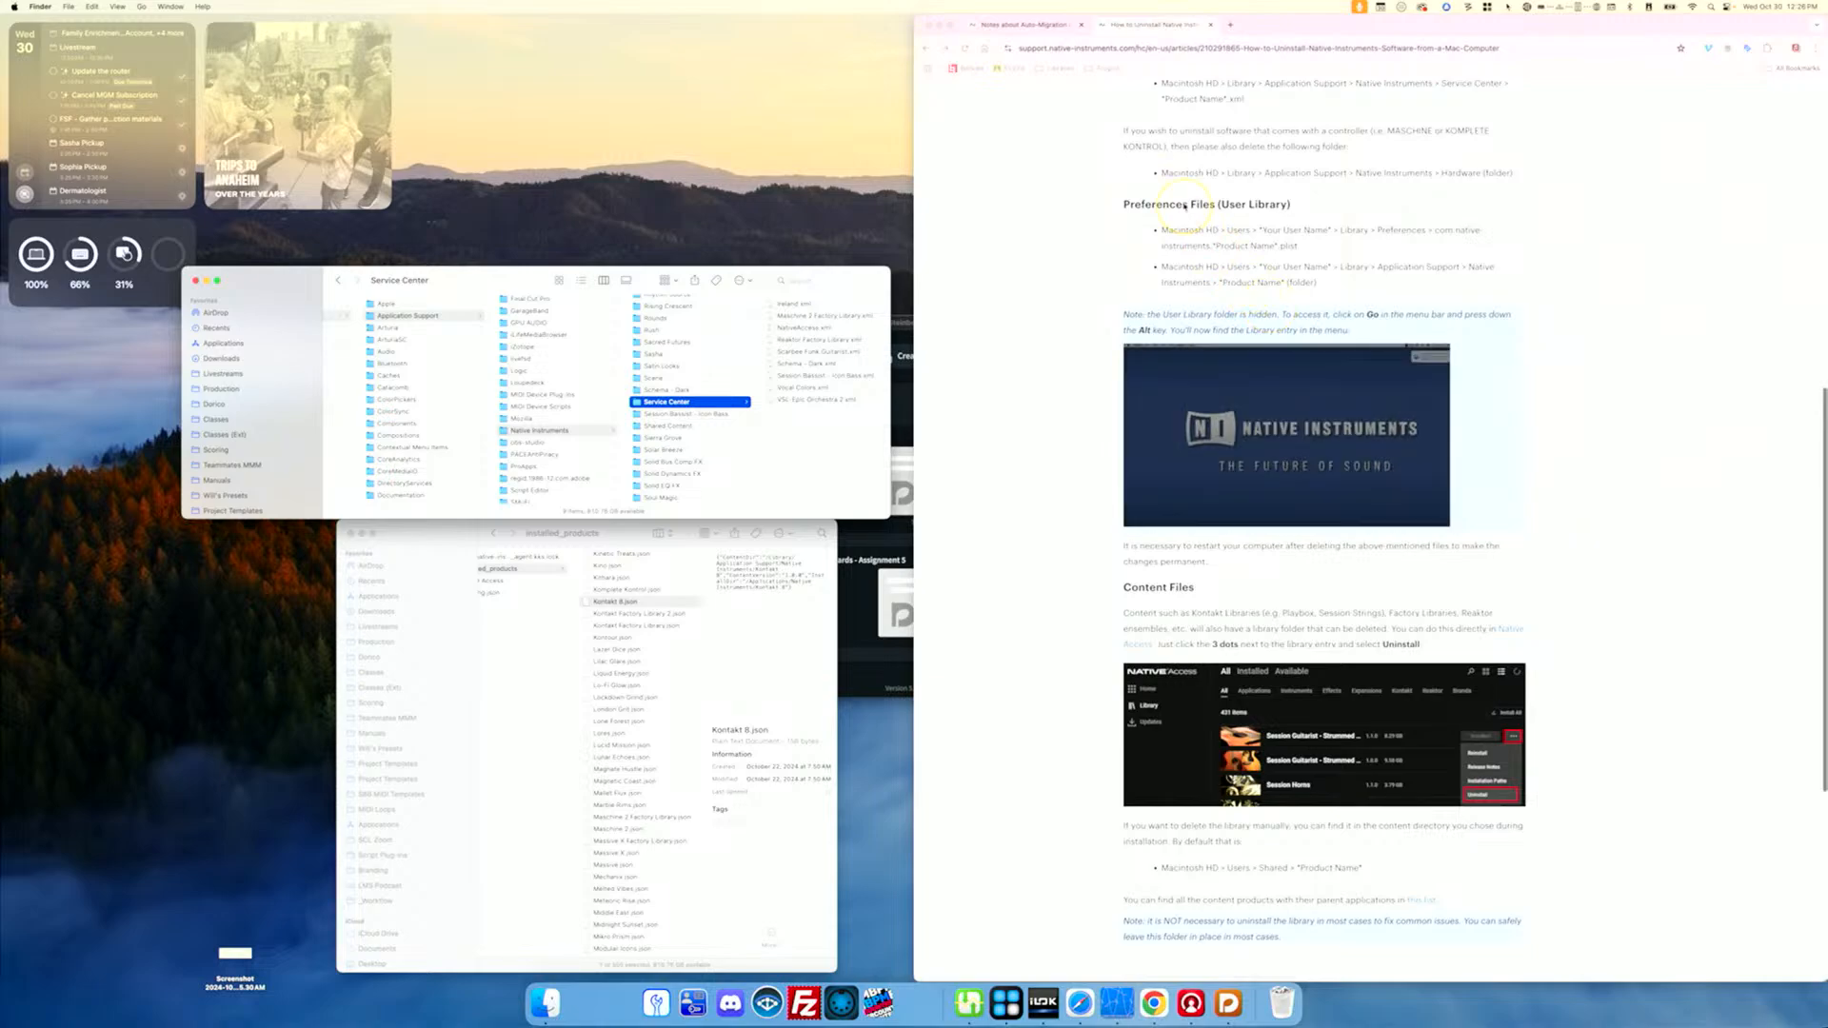
click(1164, 205)
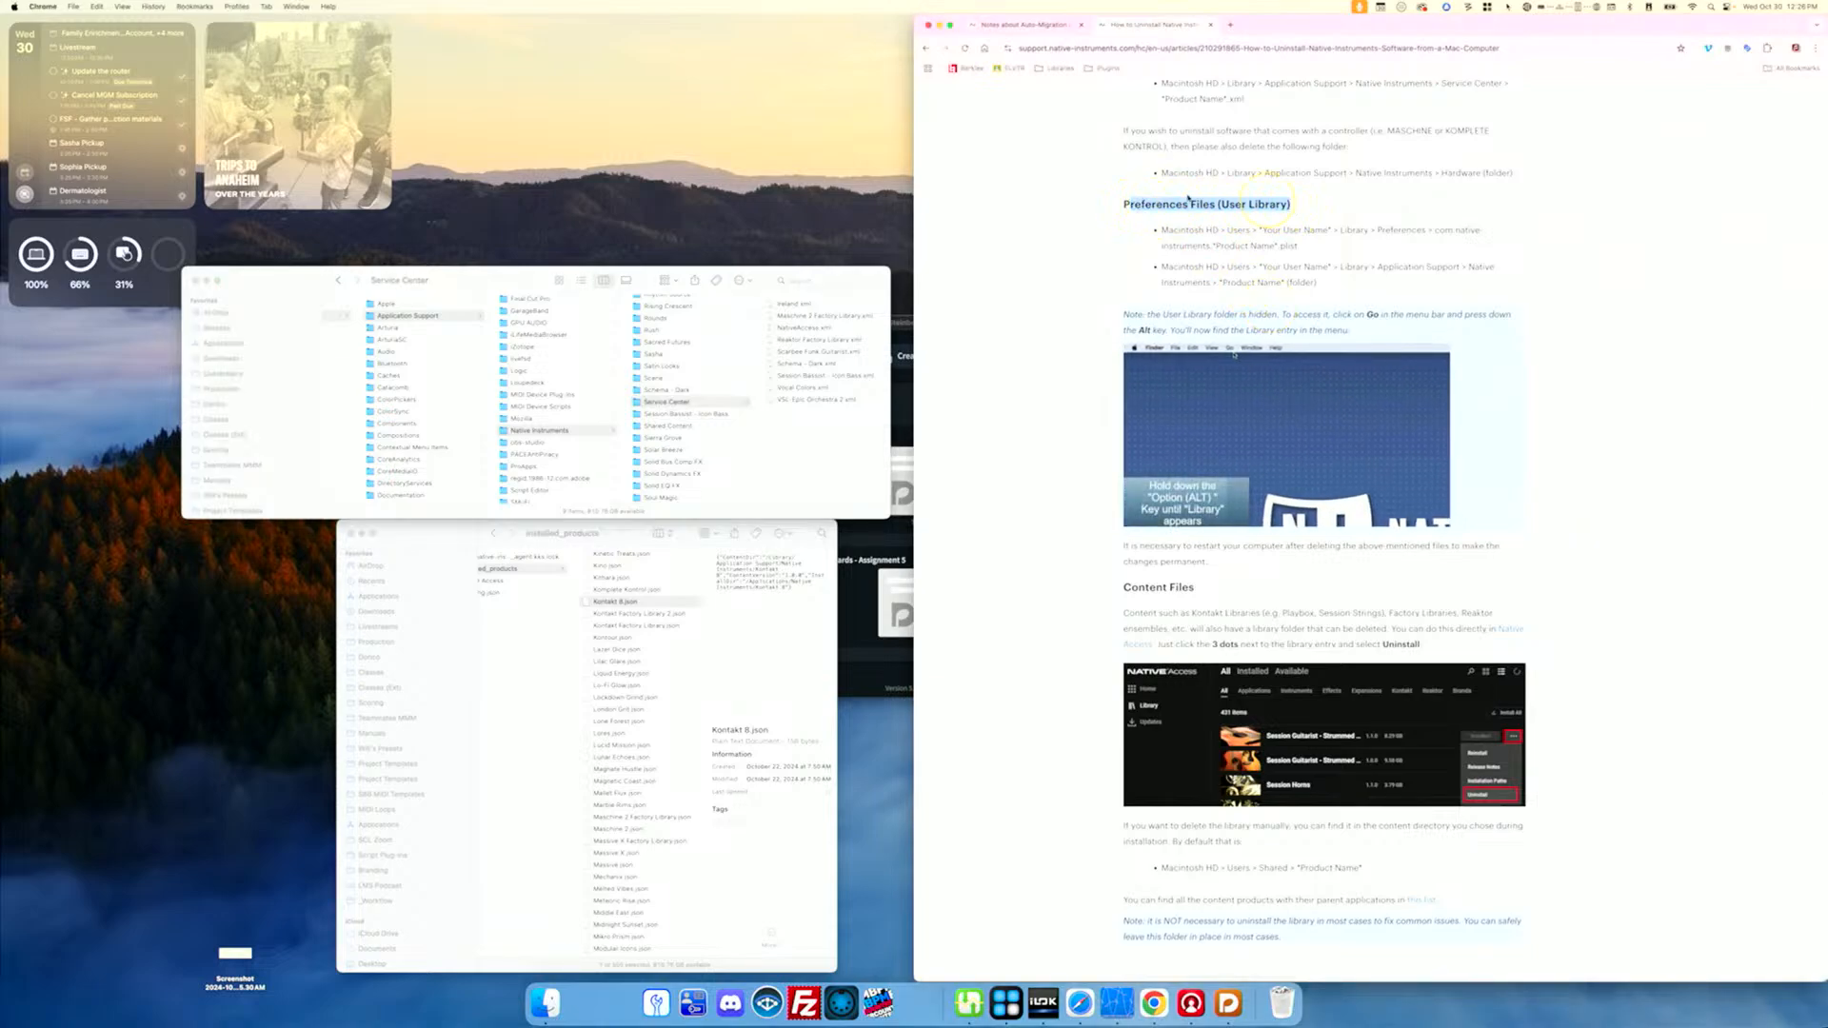
Step: Check the user's home folder under Users in the installed_products Finder window for a Library folder, and close that window
click(523, 637)
scroll(523, 637, left, 3)
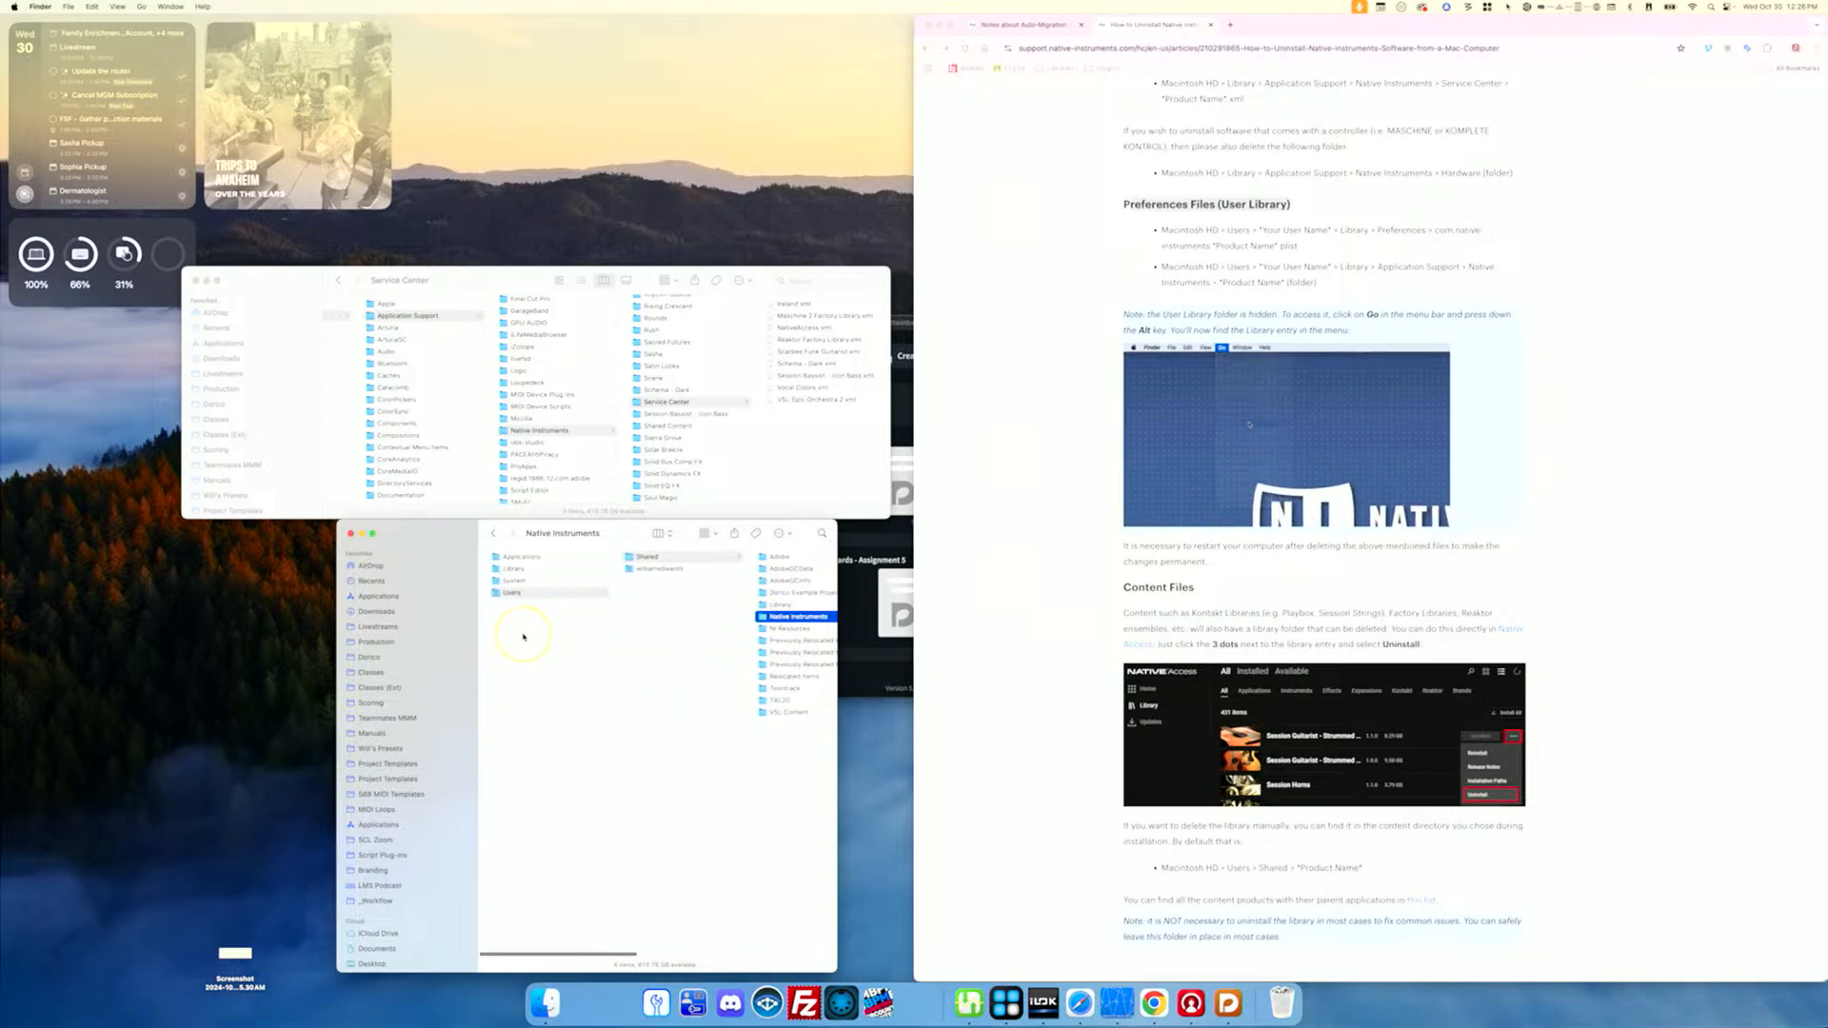
click(681, 568)
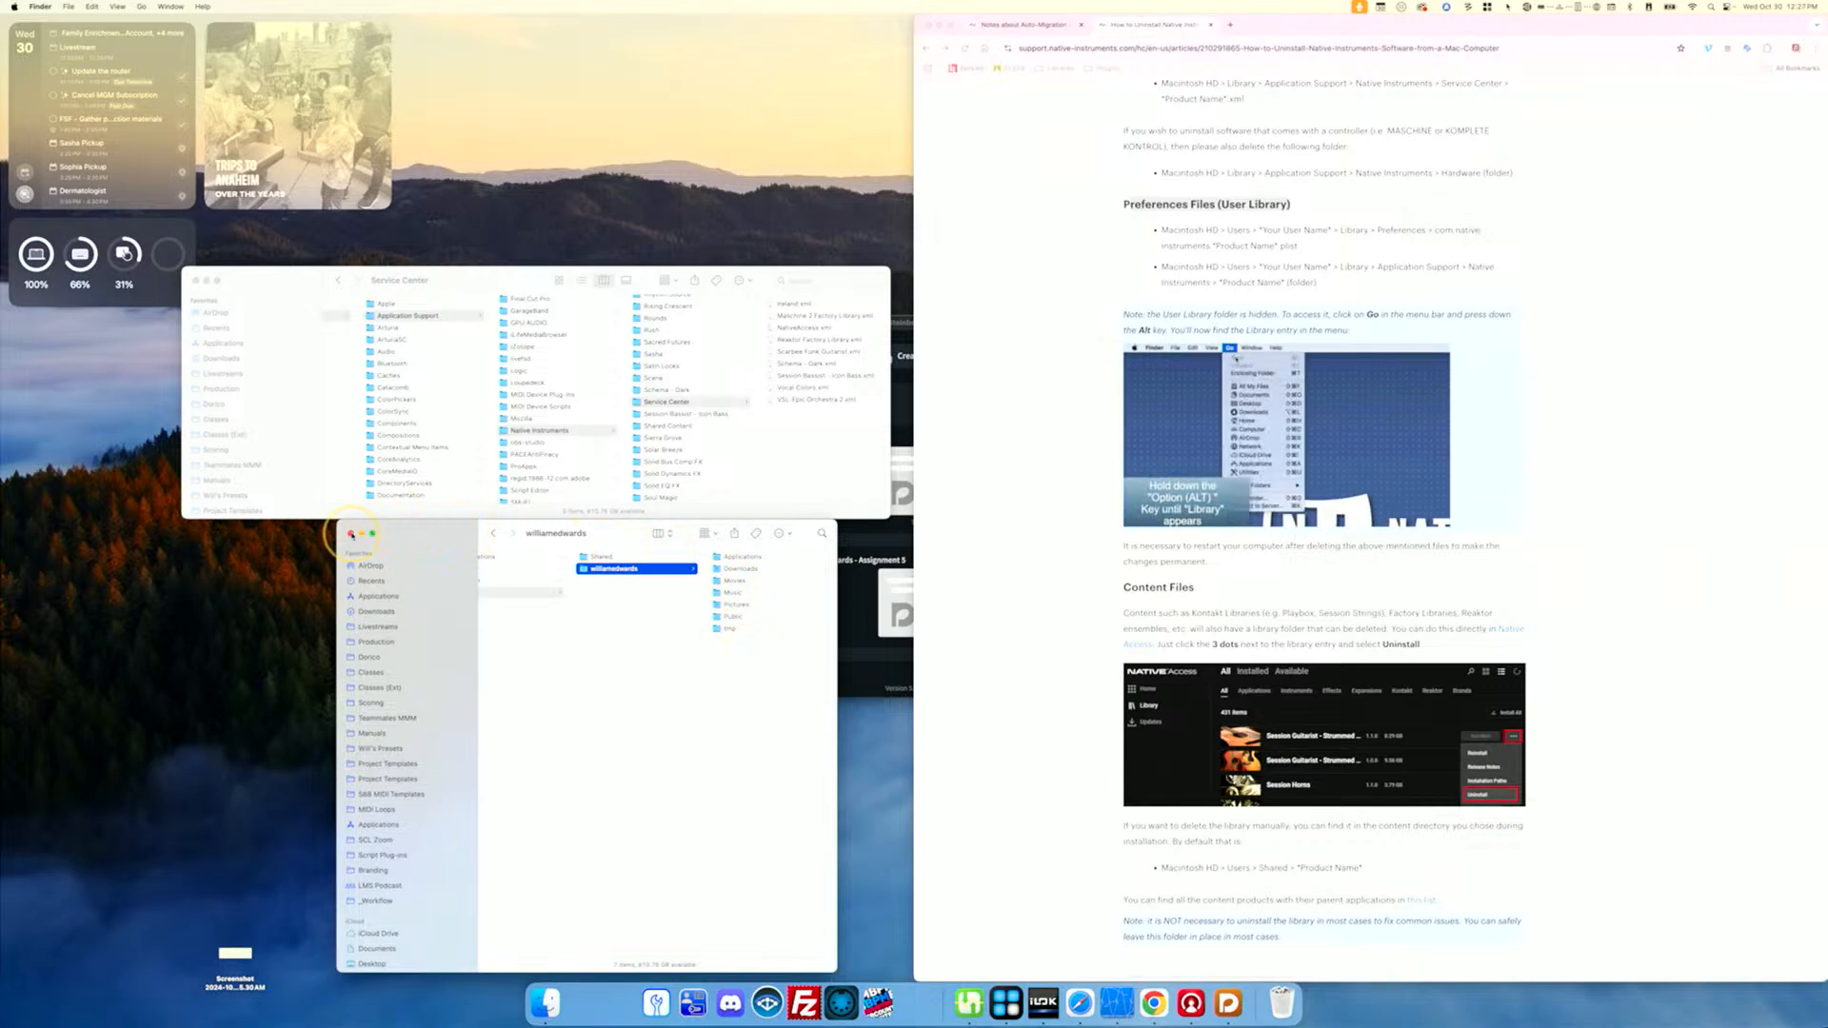
click(351, 534)
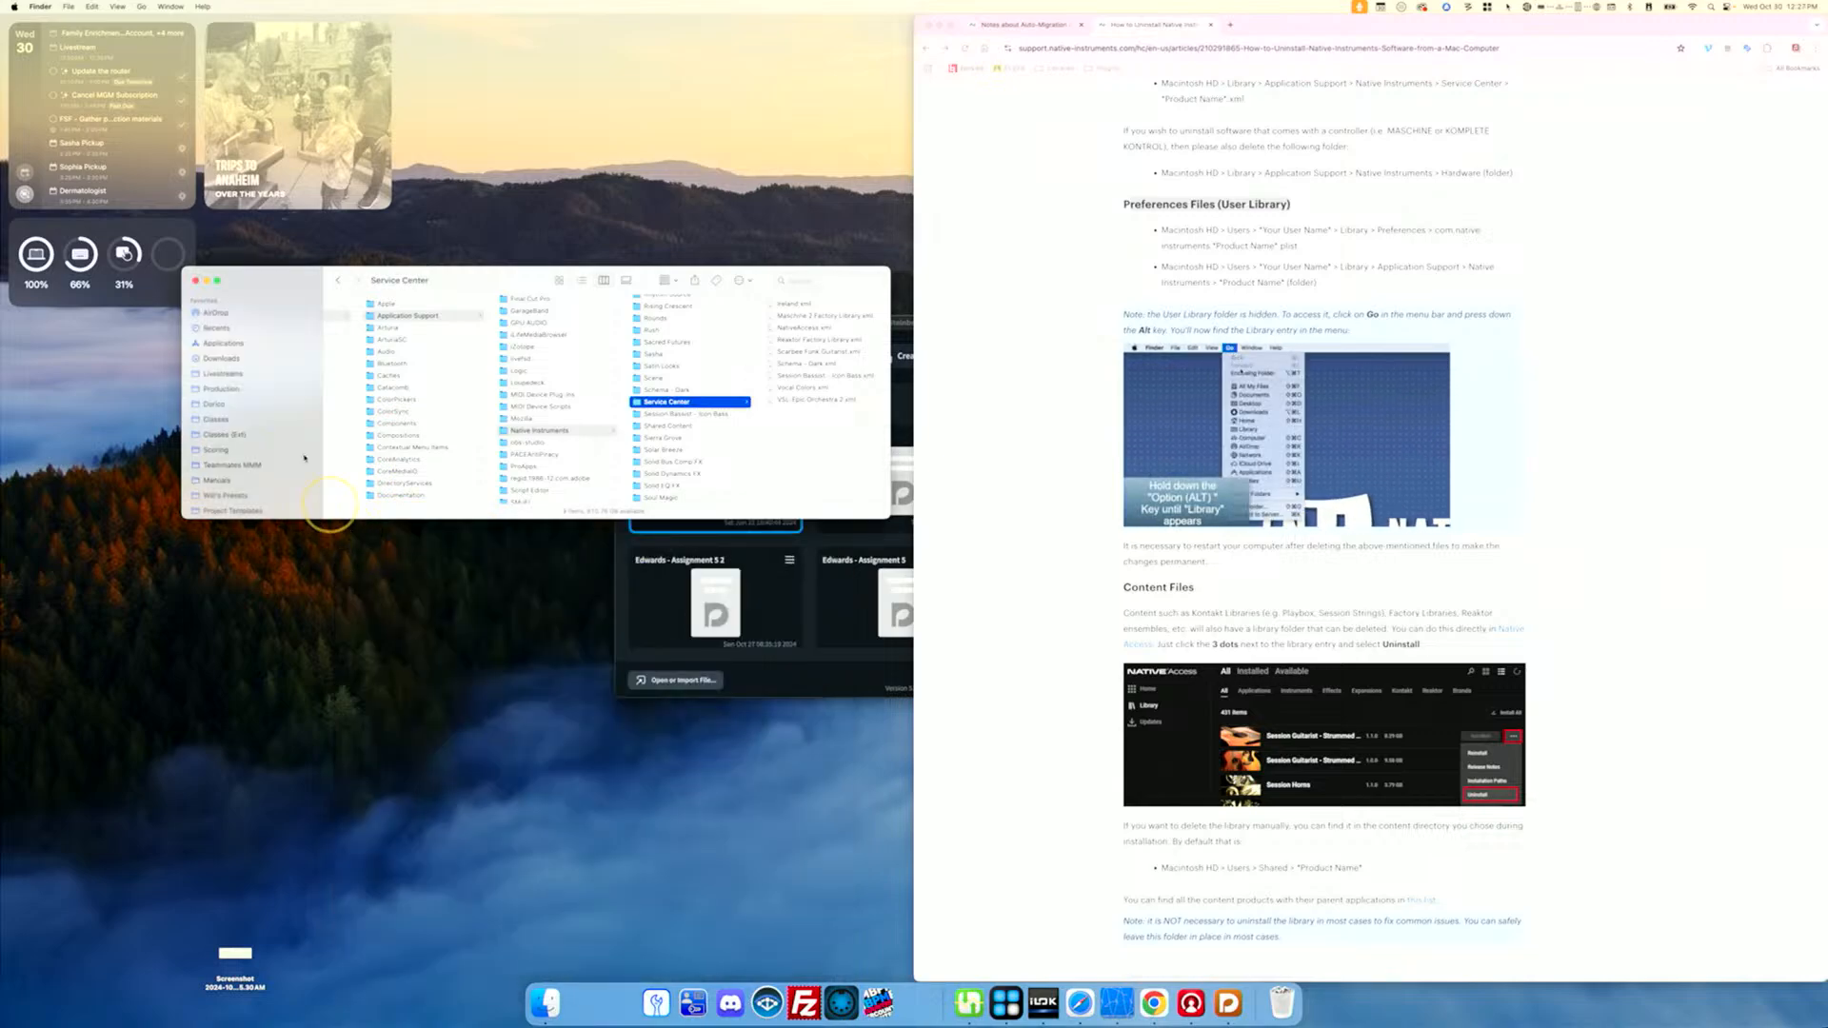
Step: Open the hidden user Library in the remaining Finder window and open its Preferences folder
click(142, 6)
key(alt)
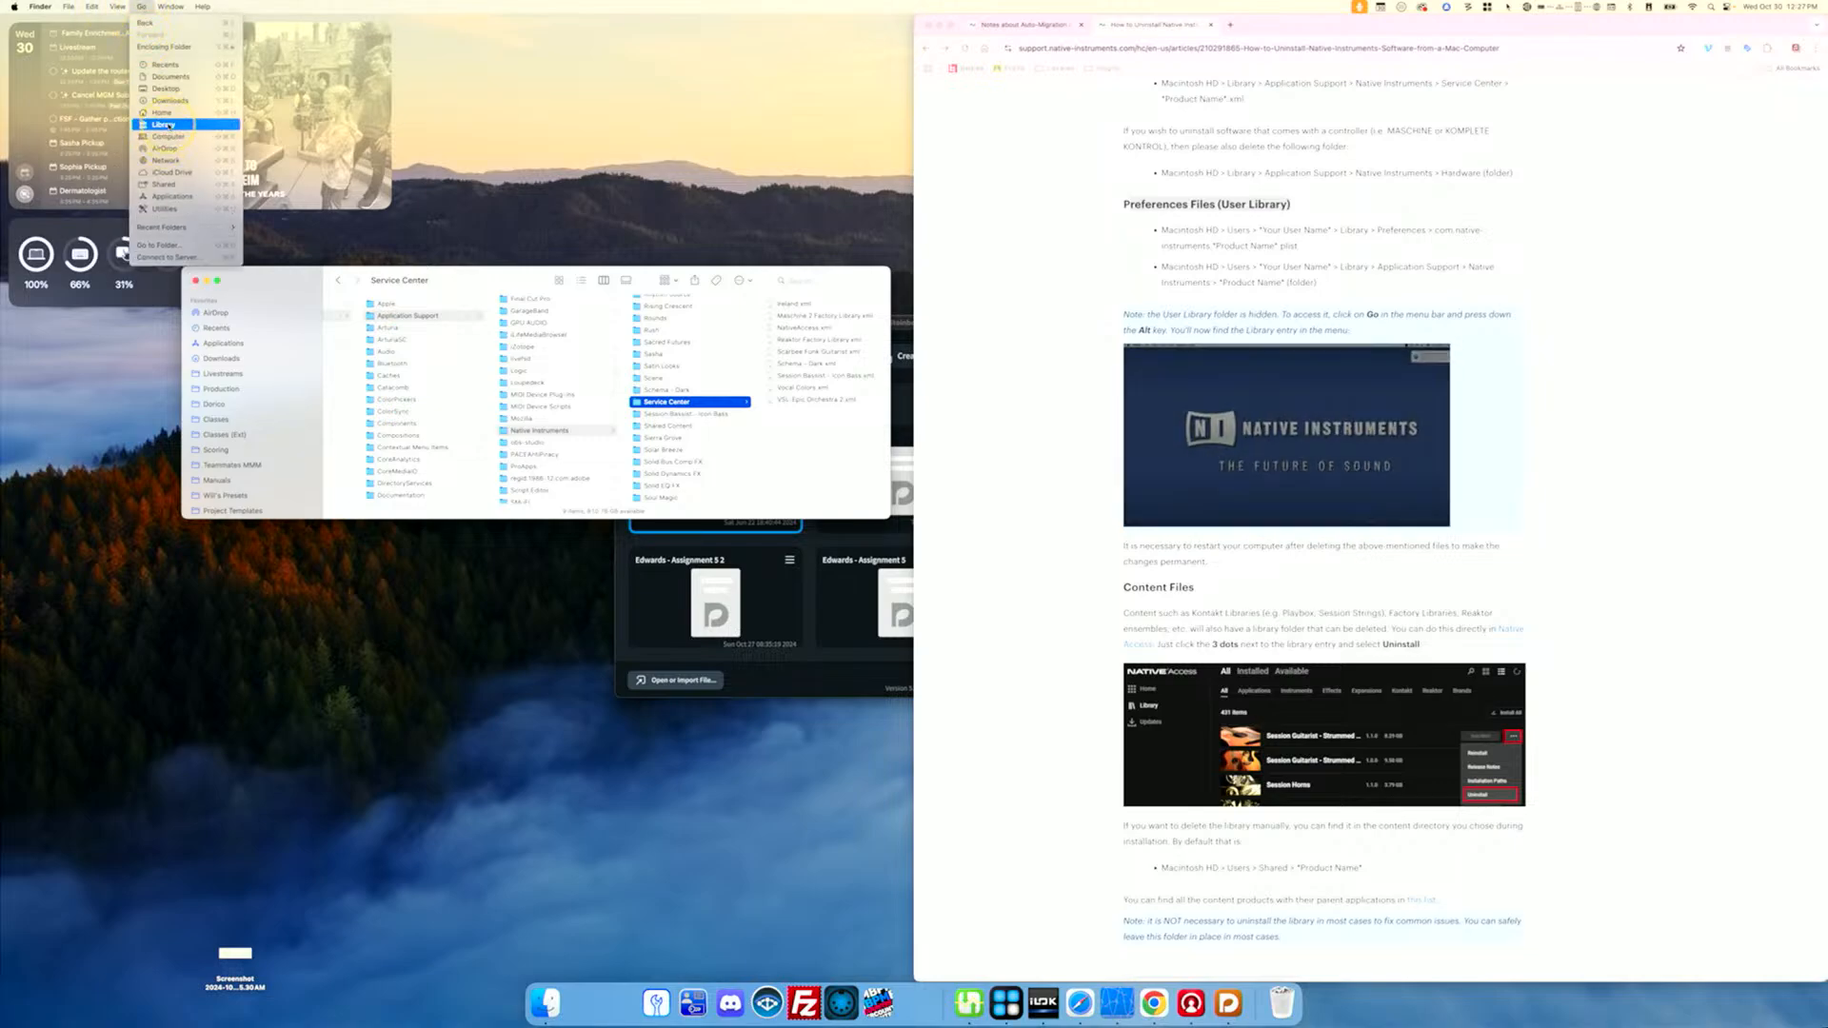
click(166, 125)
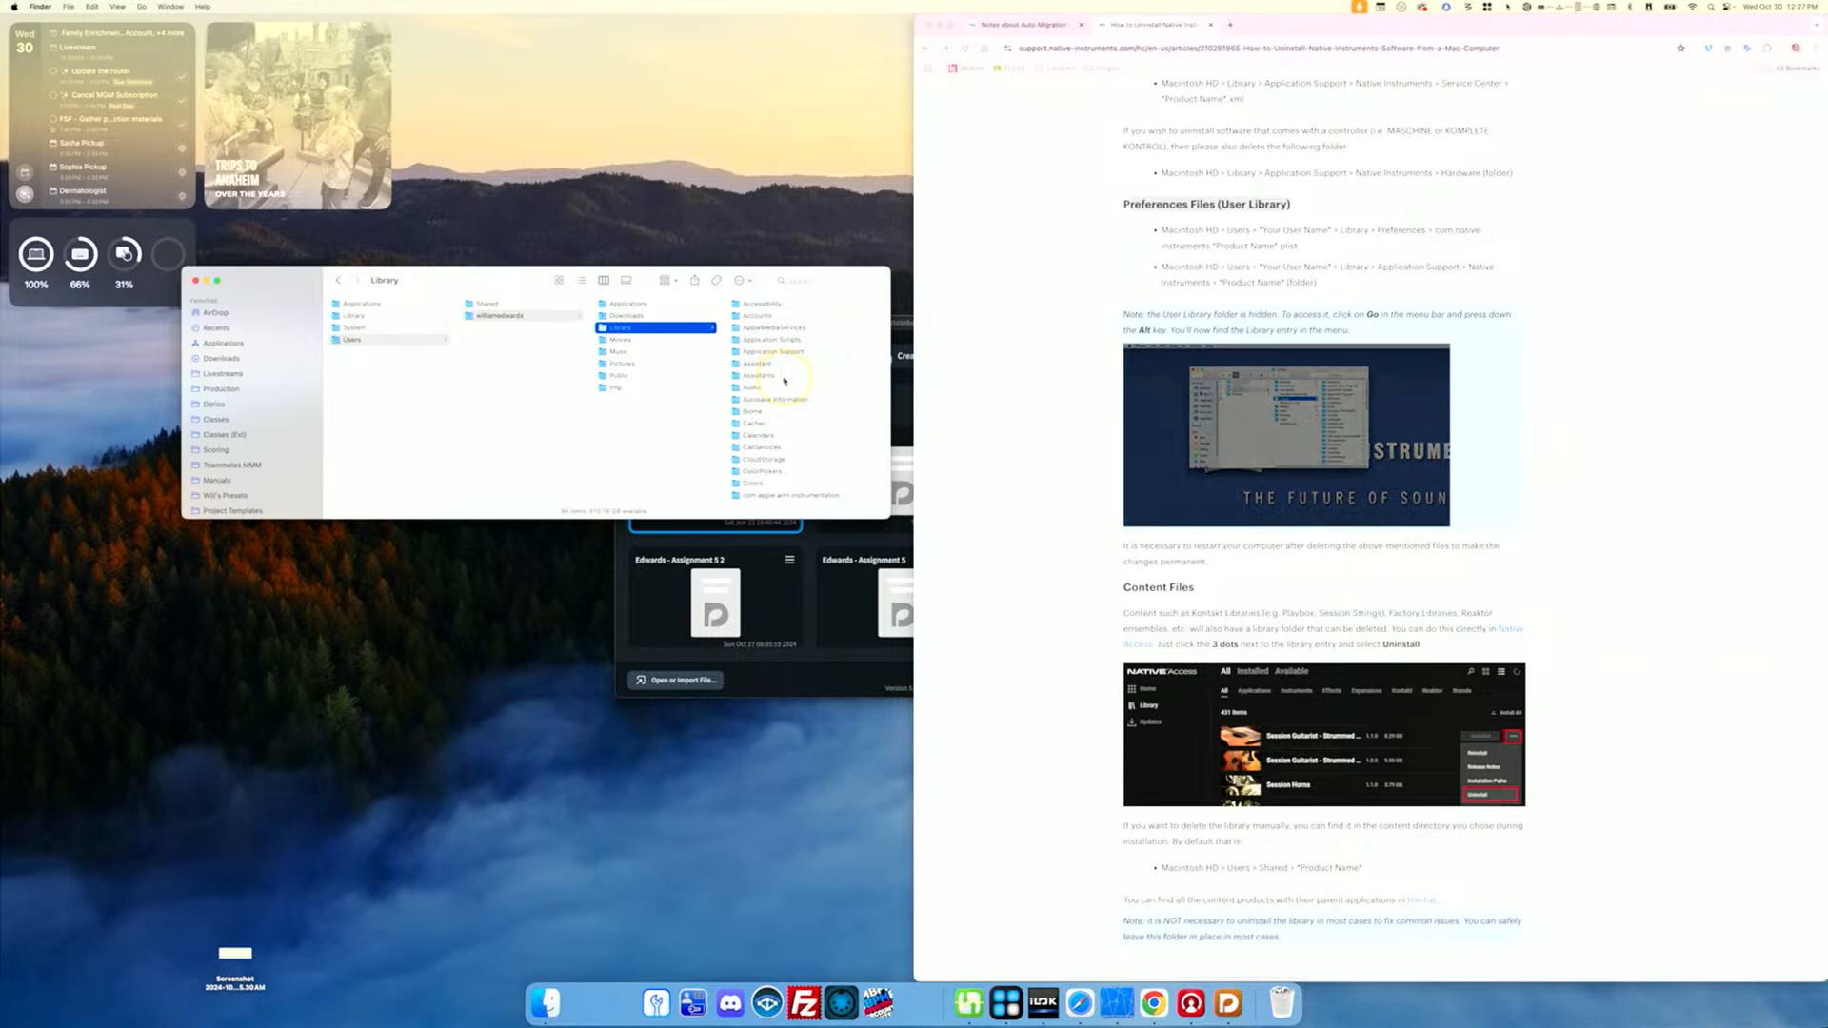
scroll(785, 371, down, 5)
scroll(784, 381, down, 10)
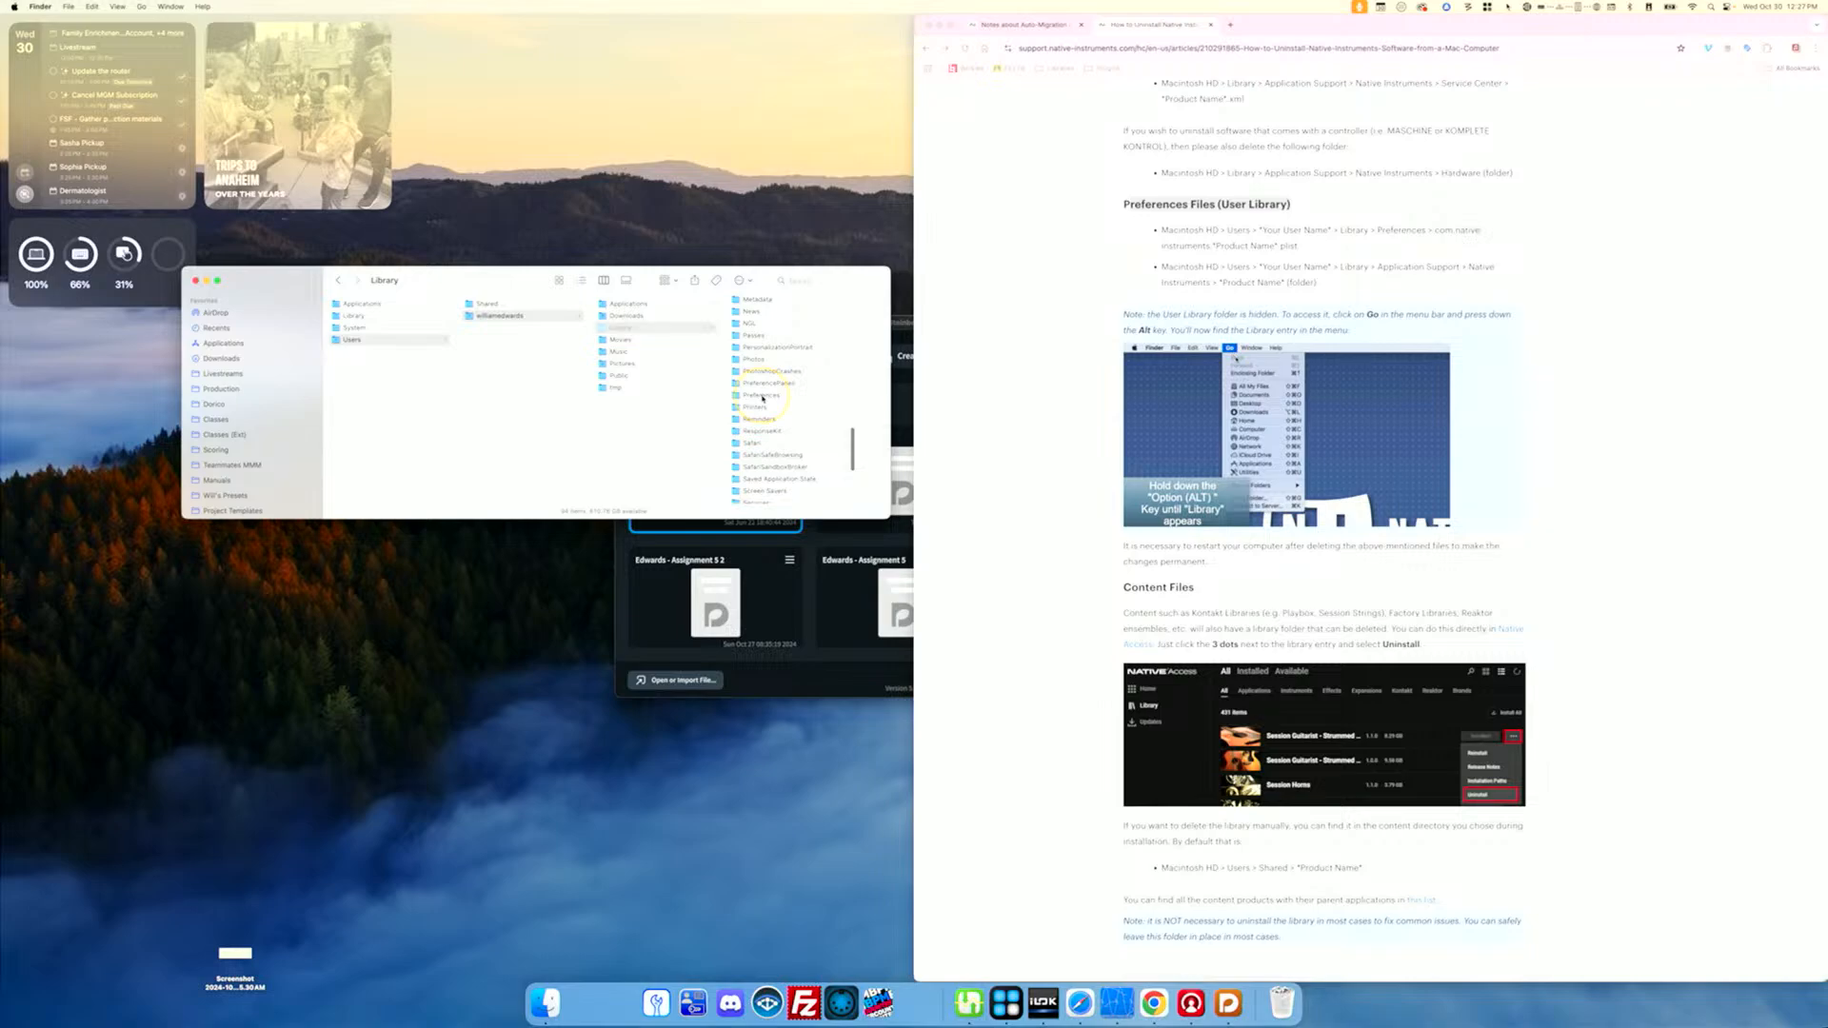
click(761, 395)
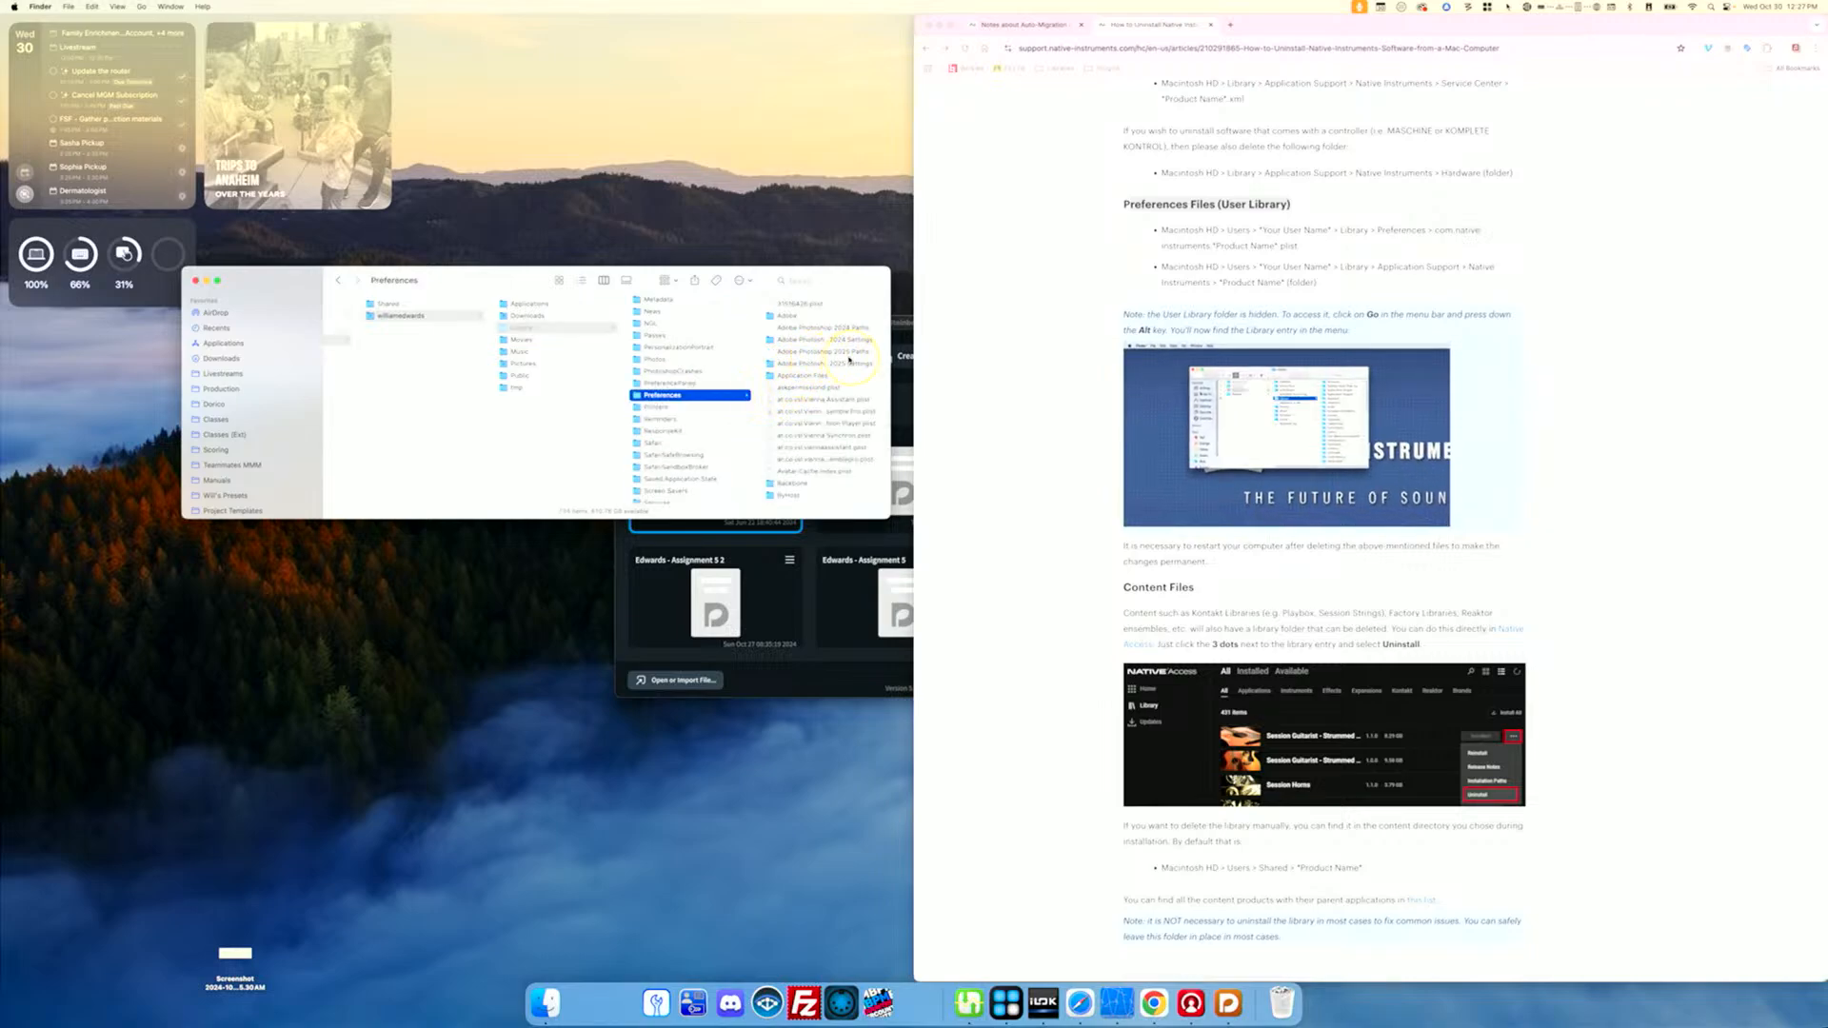
Step: Widen the Finder window and move com.native-instruments.Kontakt 7.plist from Preferences to the Trash
scroll(791, 390, down, 3)
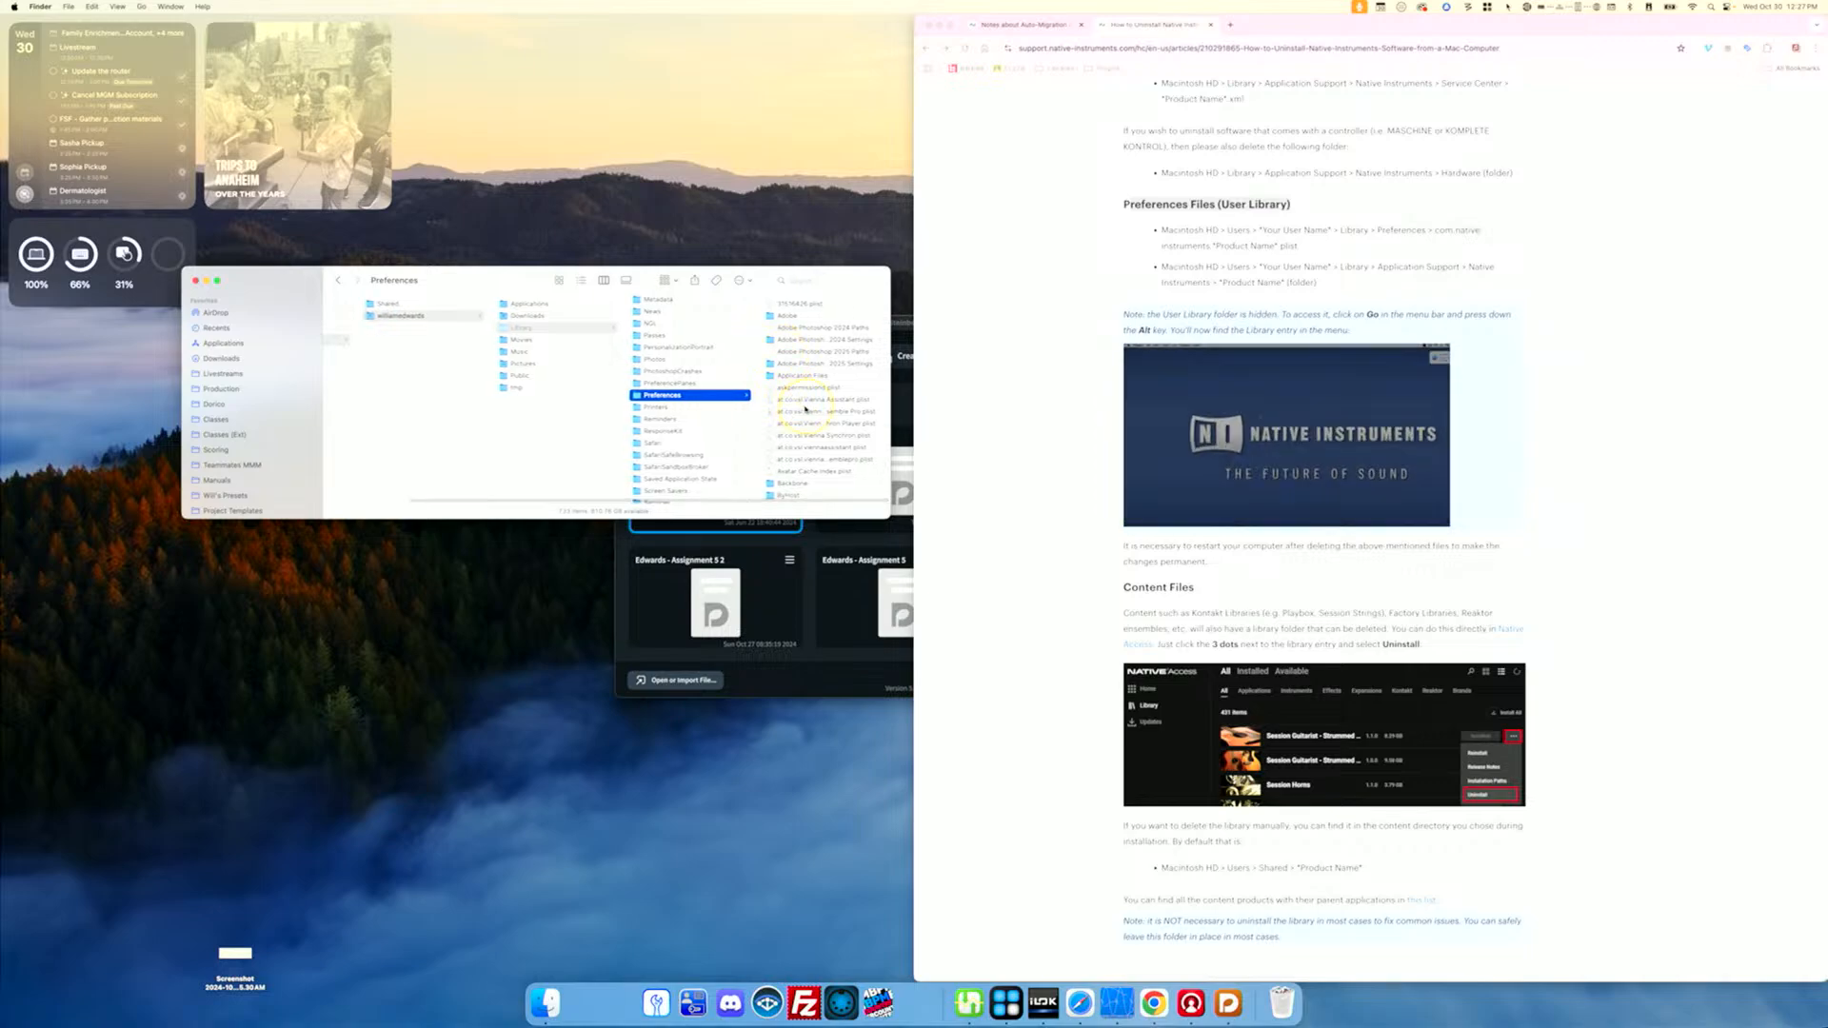
scroll(815, 435, down, 5)
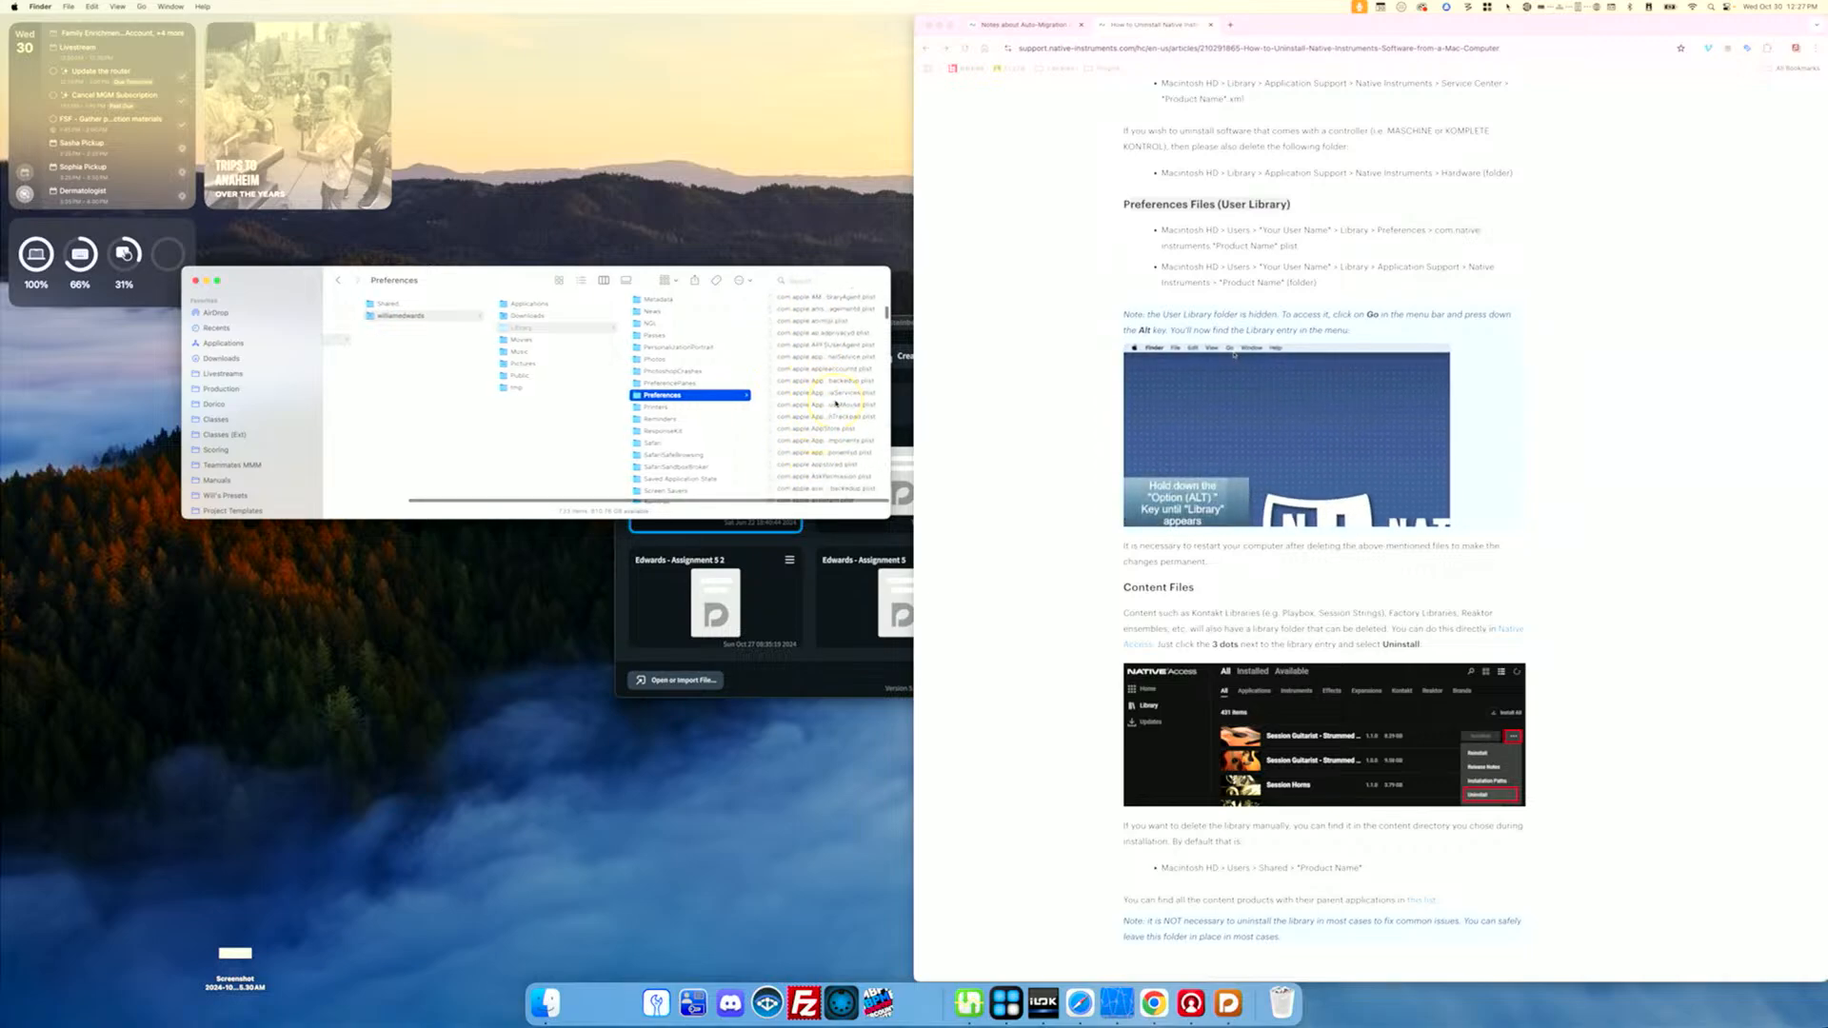
scroll(857, 403, down, 3)
drag(889, 397, 1059, 405)
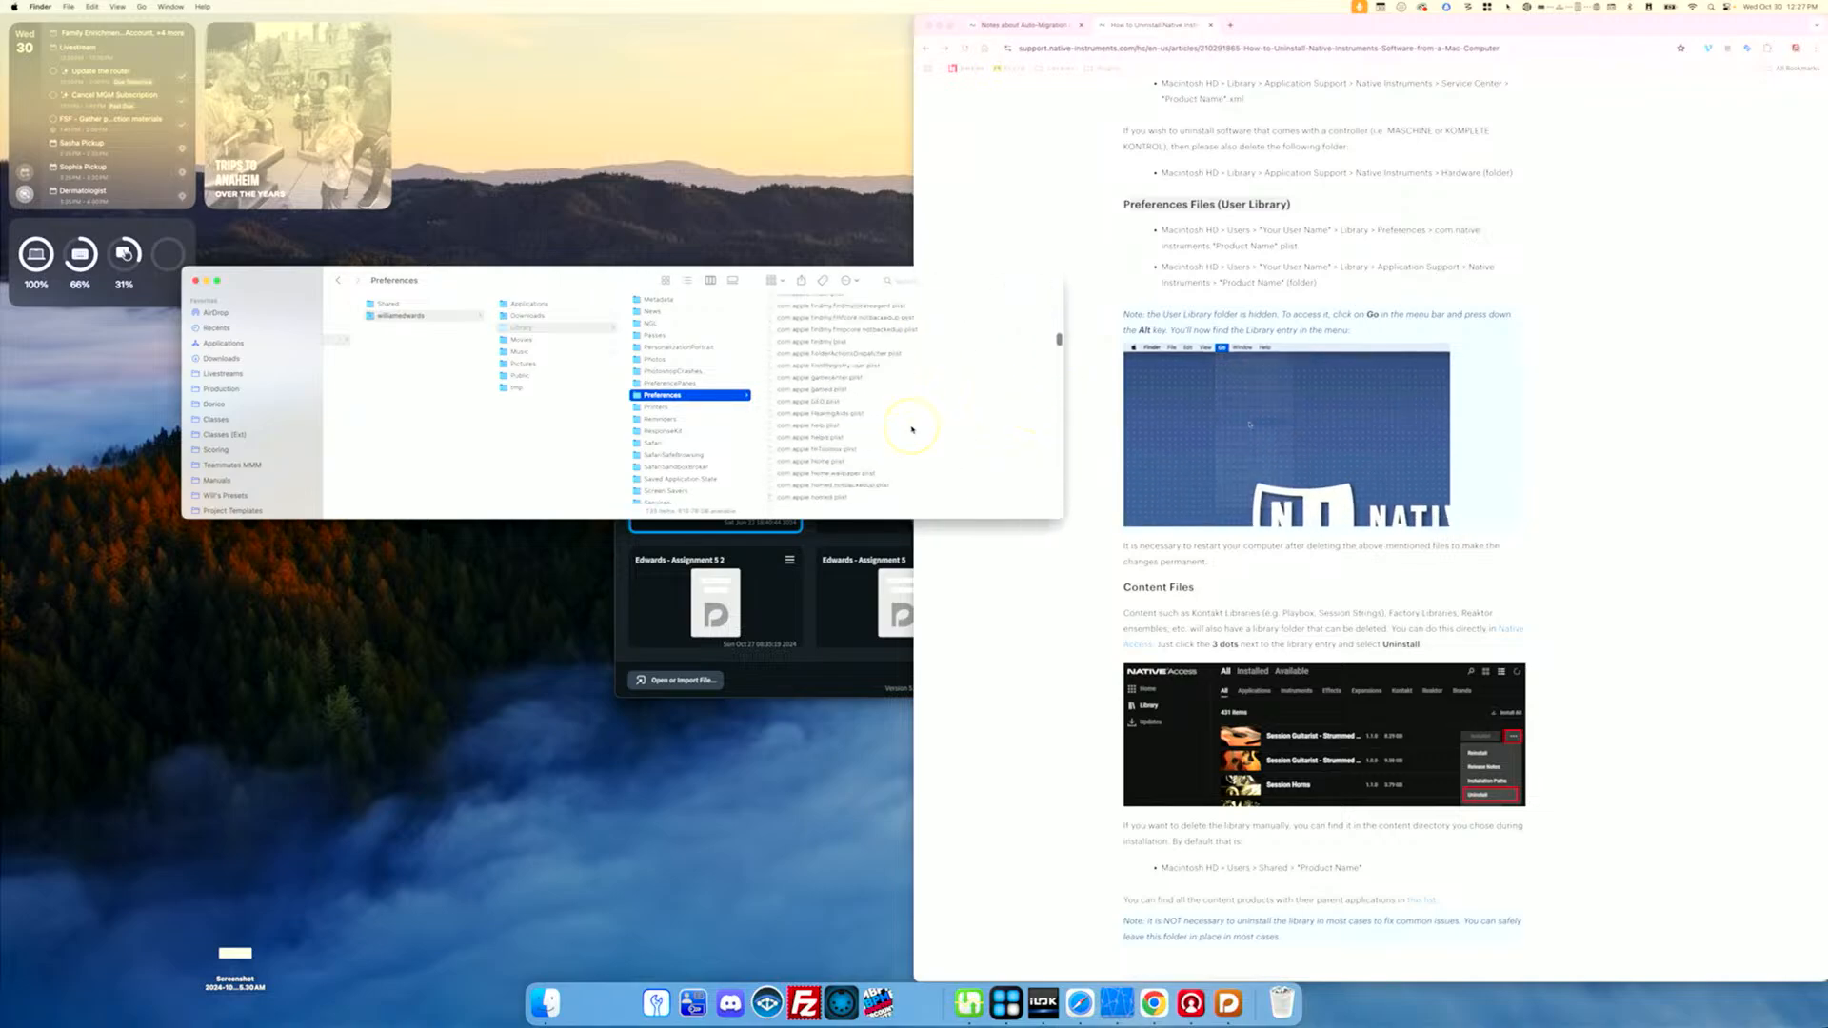
scroll(911, 429, down, 10)
scroll(912, 429, down, 10)
scroll(911, 429, down, 10)
scroll(912, 430, down, 4)
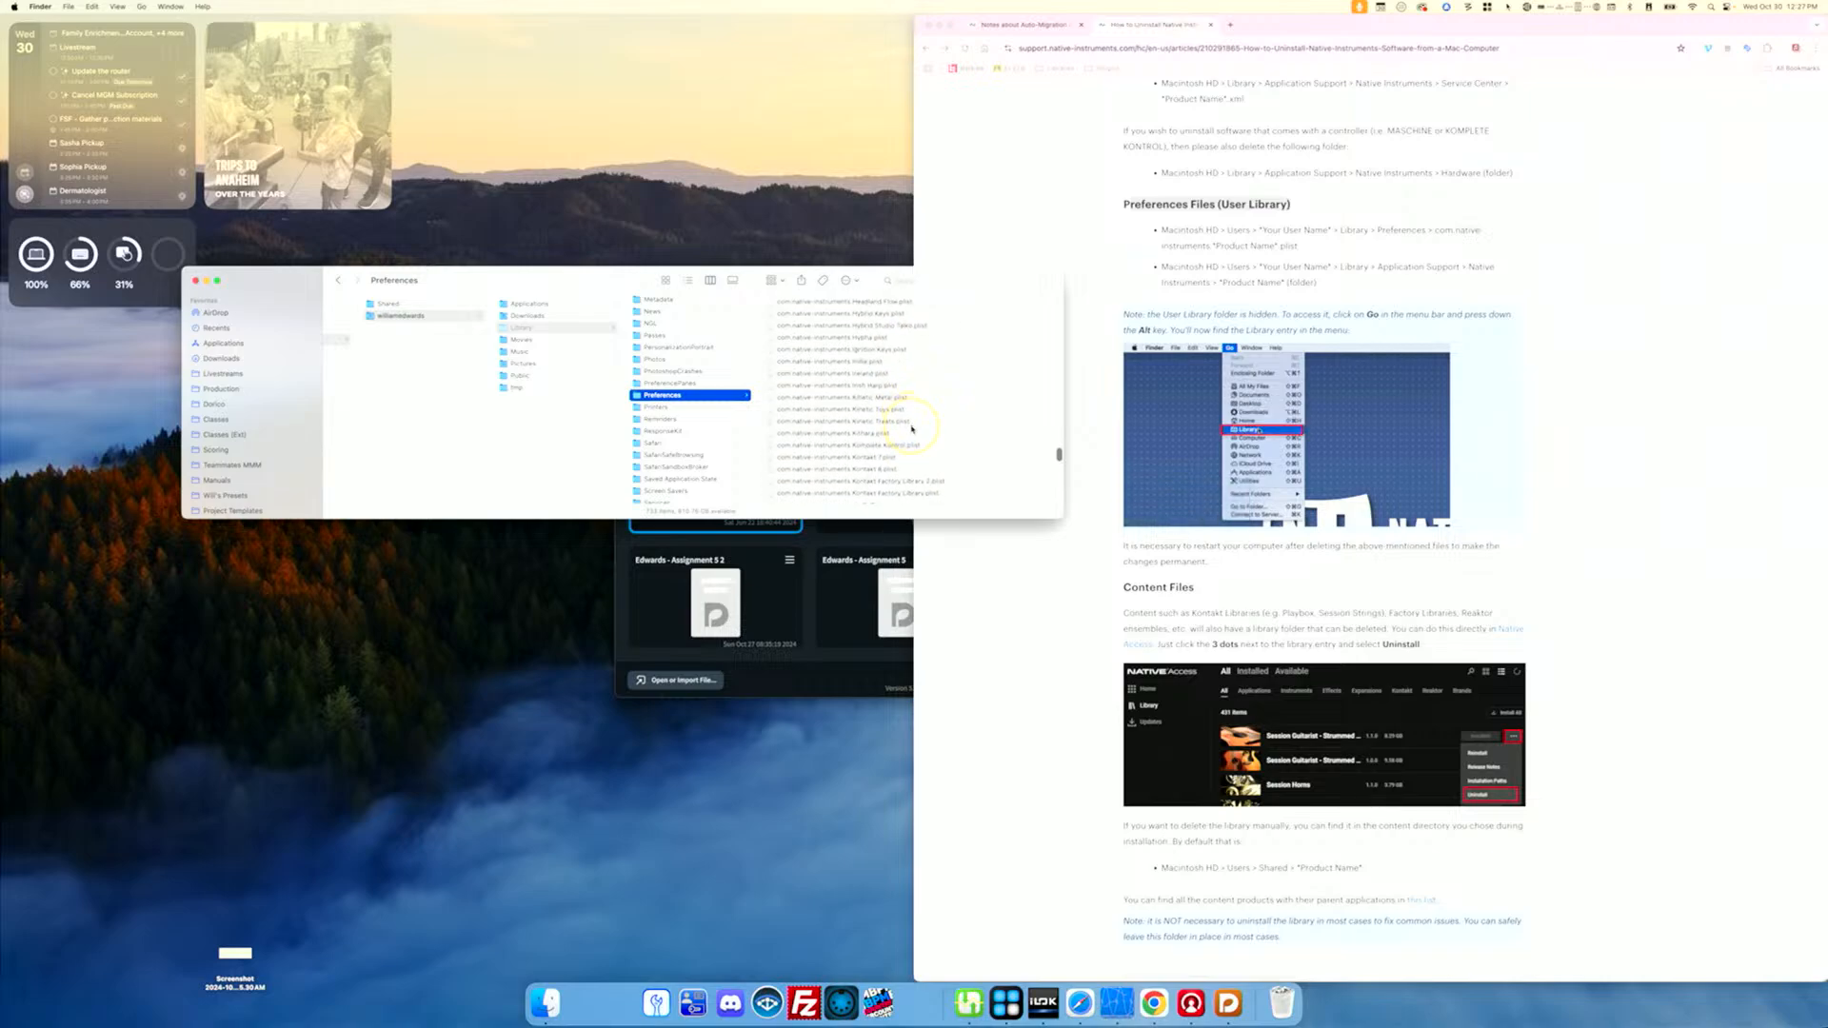
scroll(871, 435, down, 2)
click(868, 420)
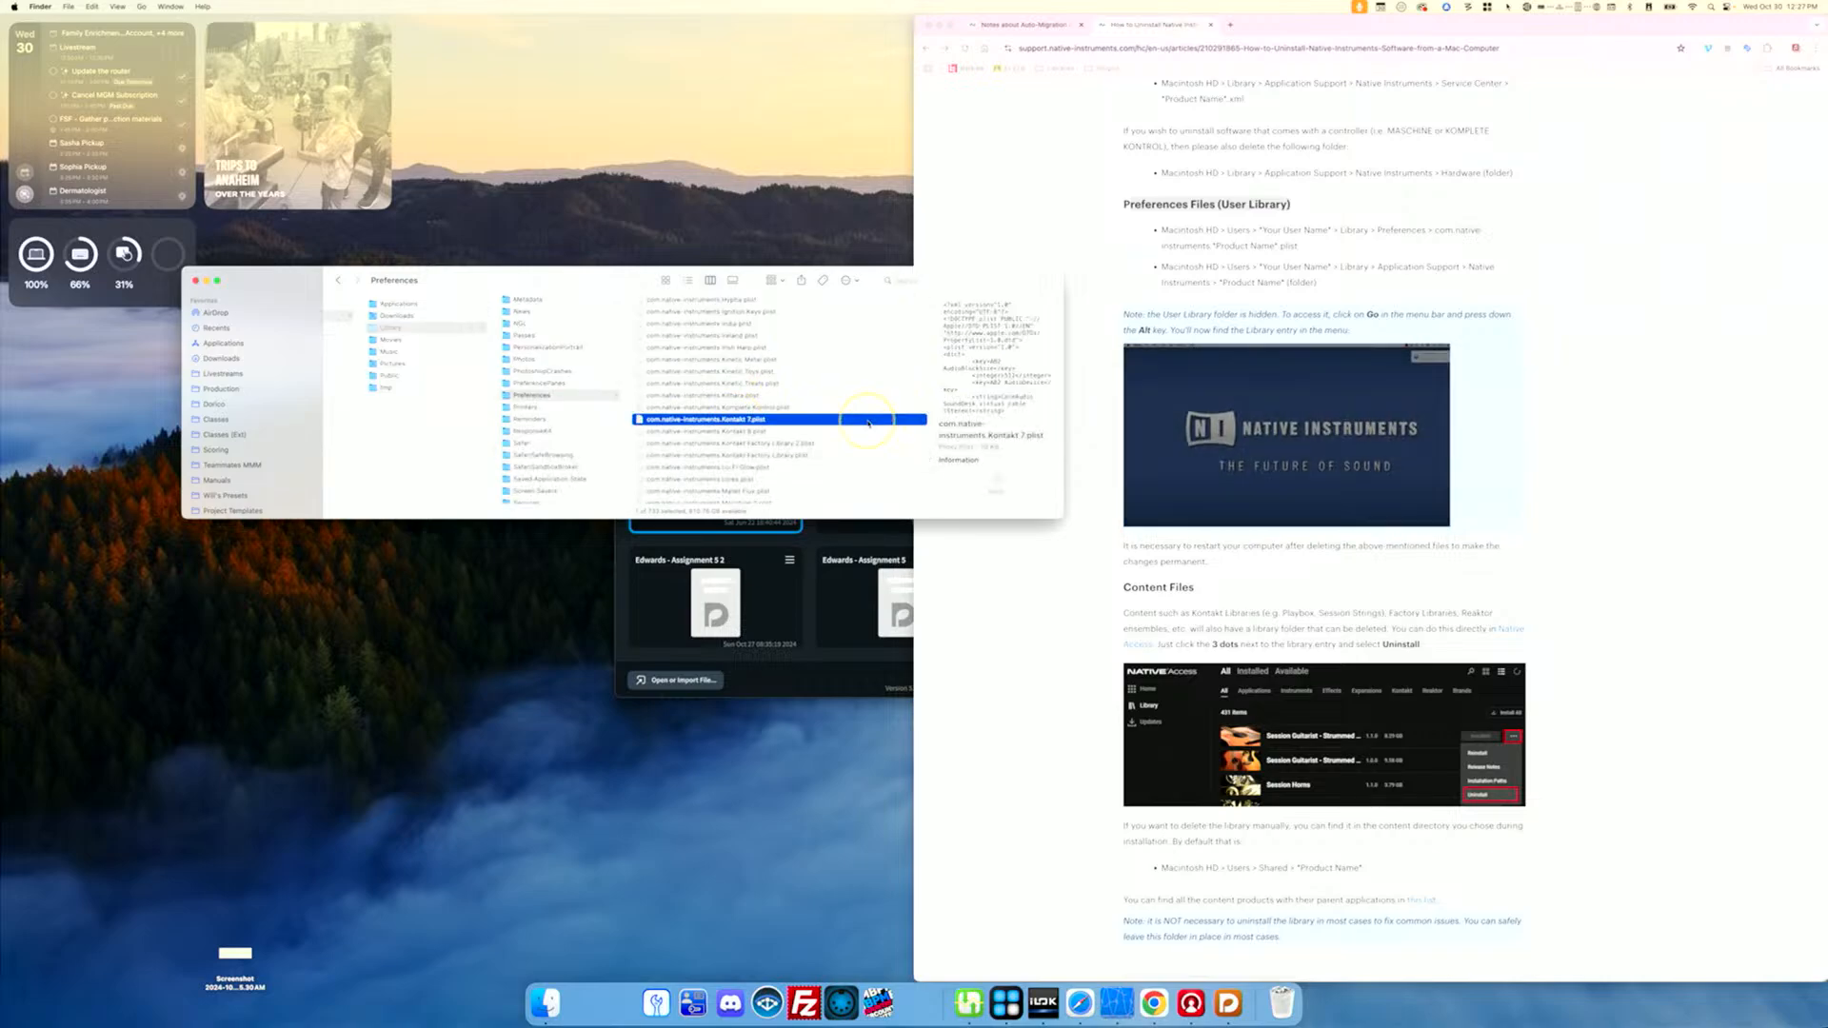
right_click(747, 423)
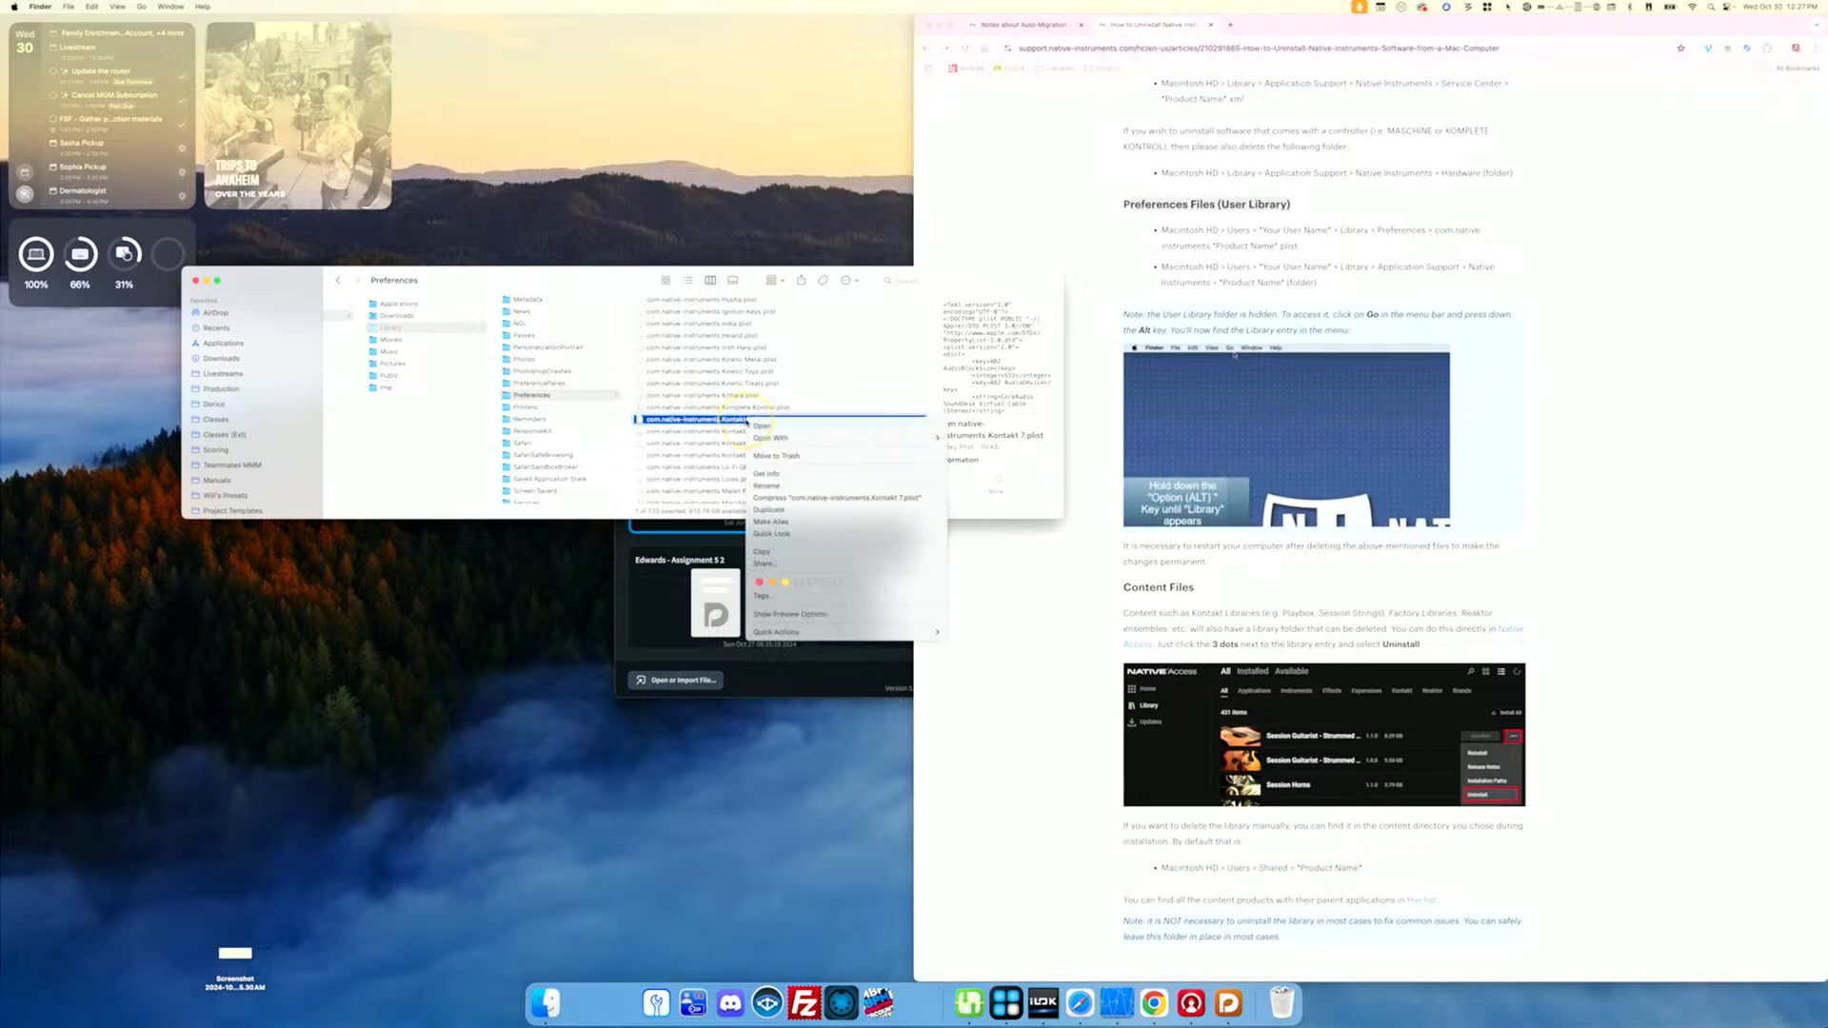
click(769, 456)
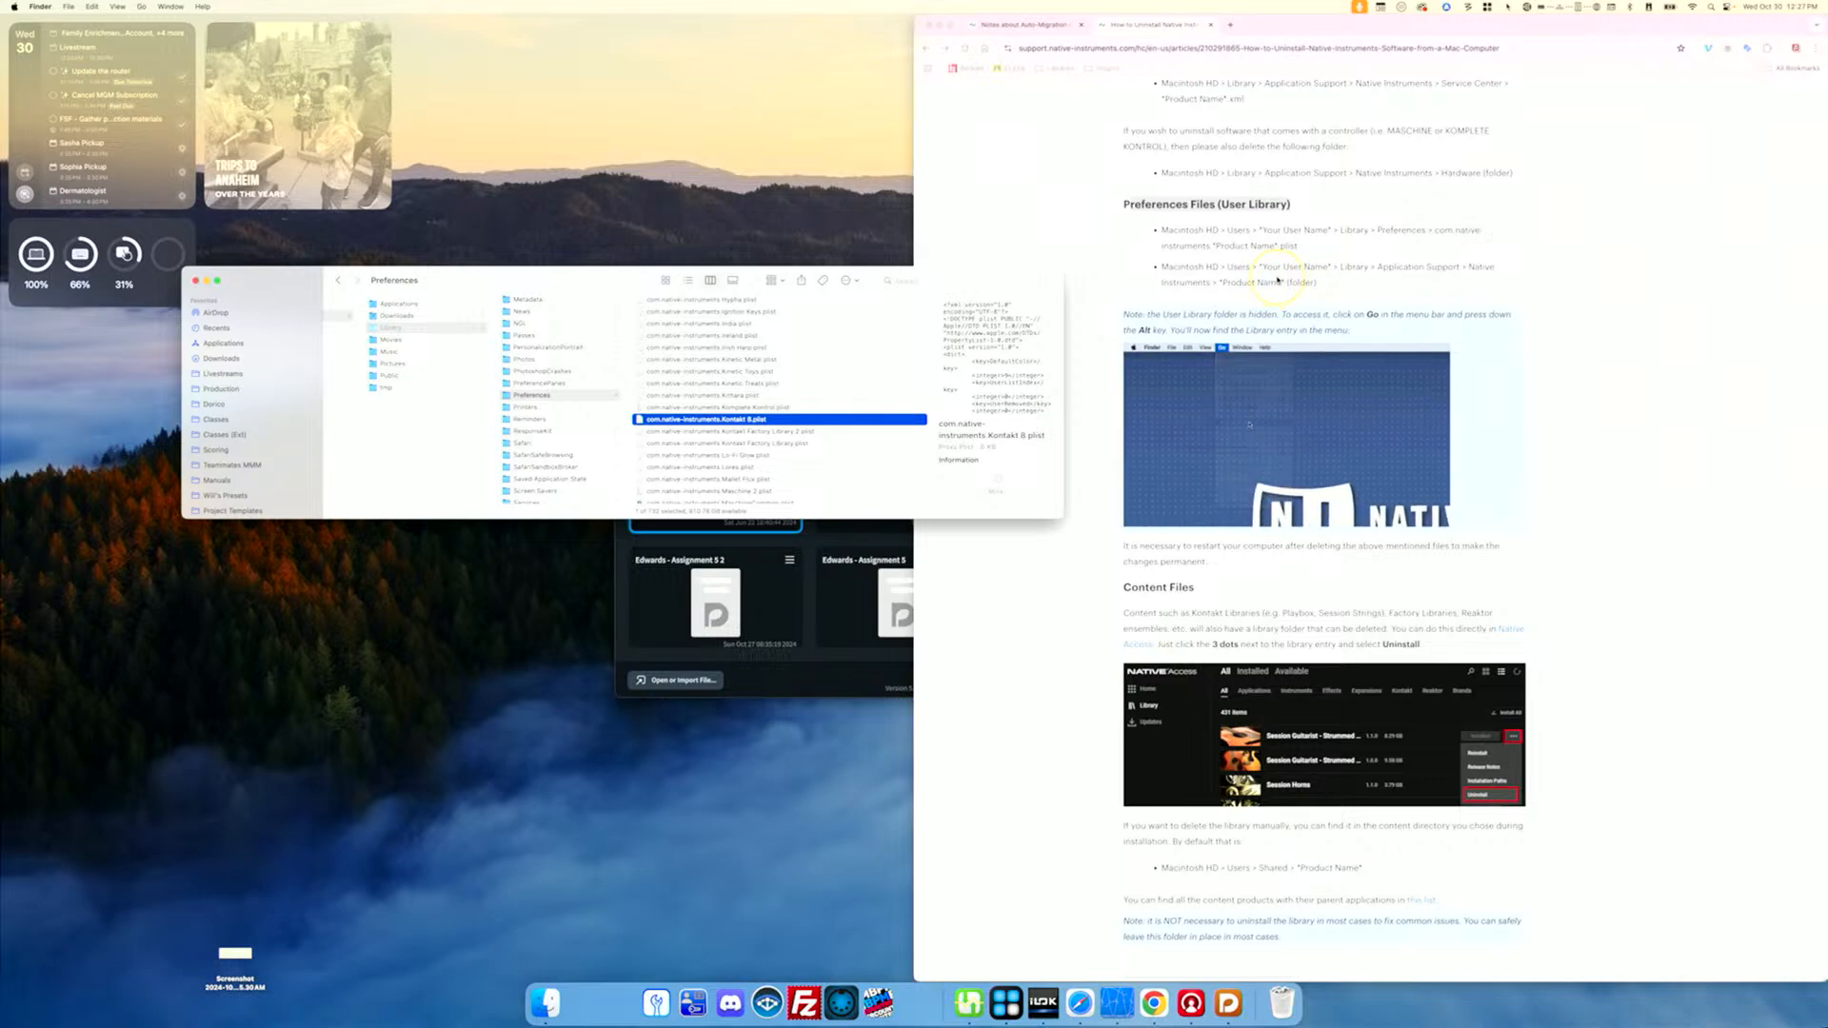
Step: Open the Native Instruments folder inside Application Support in the user Library, following the article's preference file paths
scroll(1278, 280, down, 1)
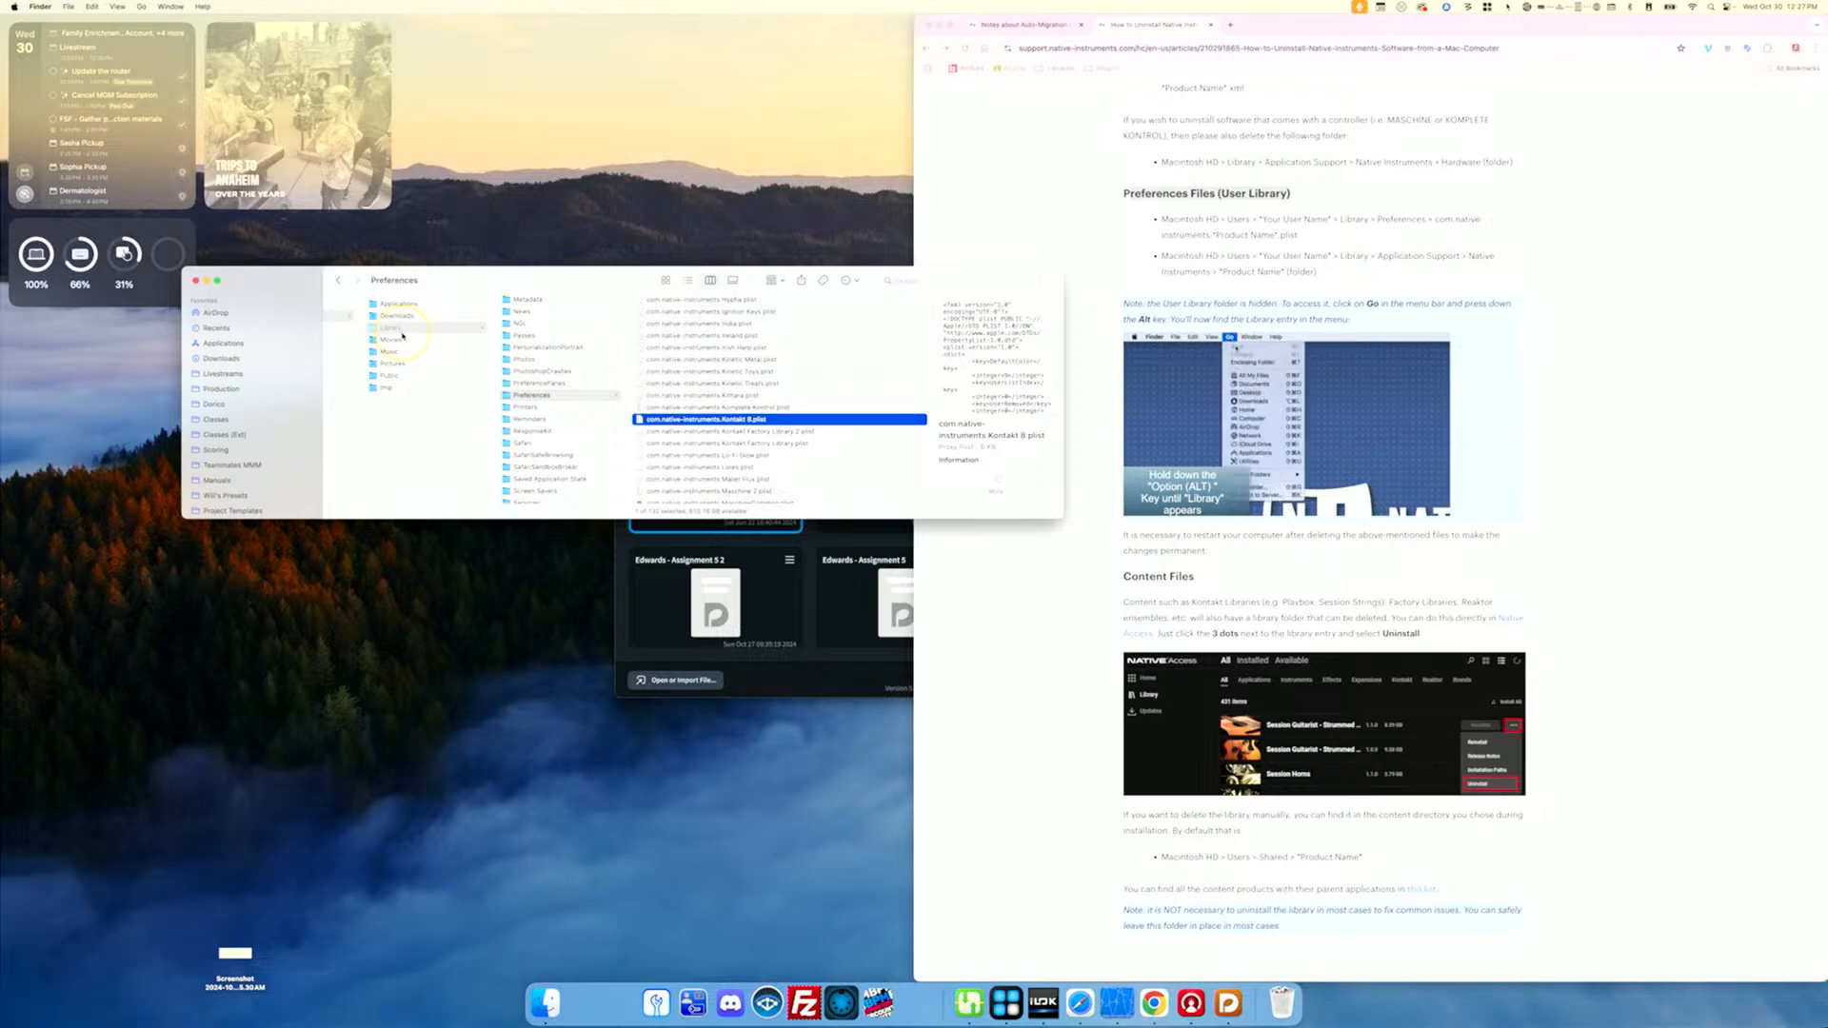
scroll(549, 347, up, 10)
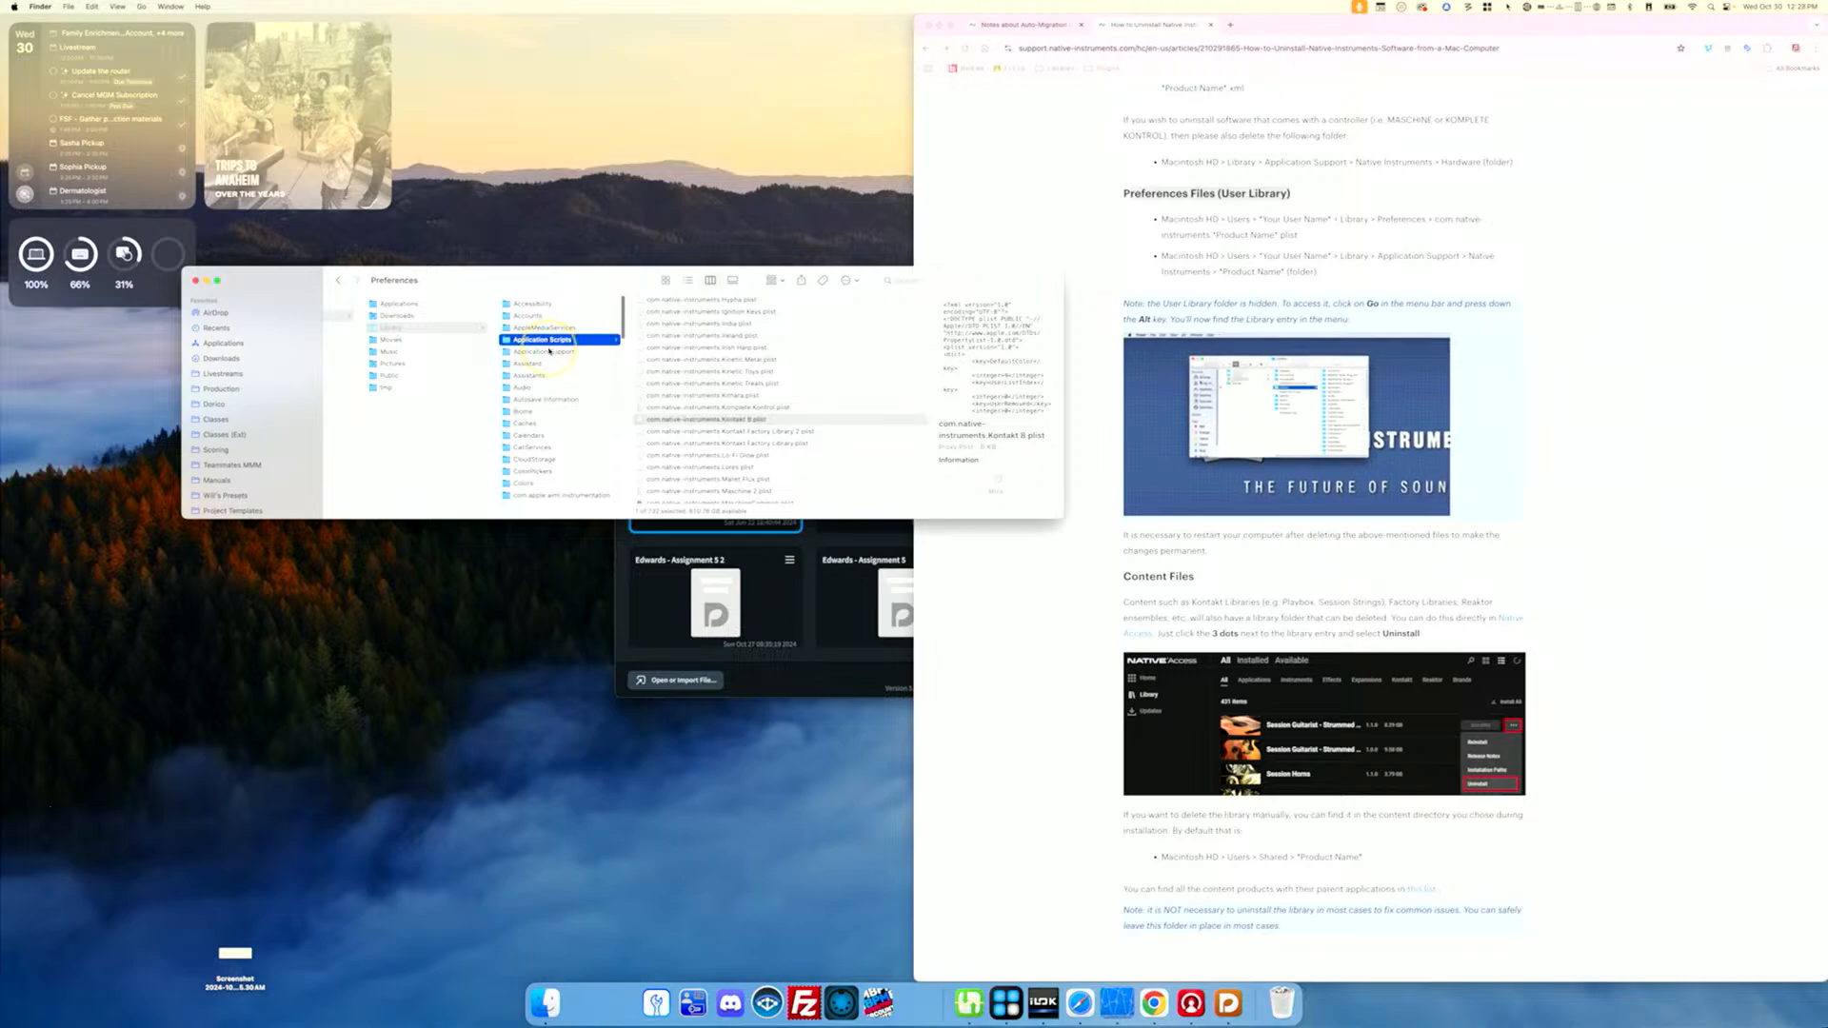
click(545, 352)
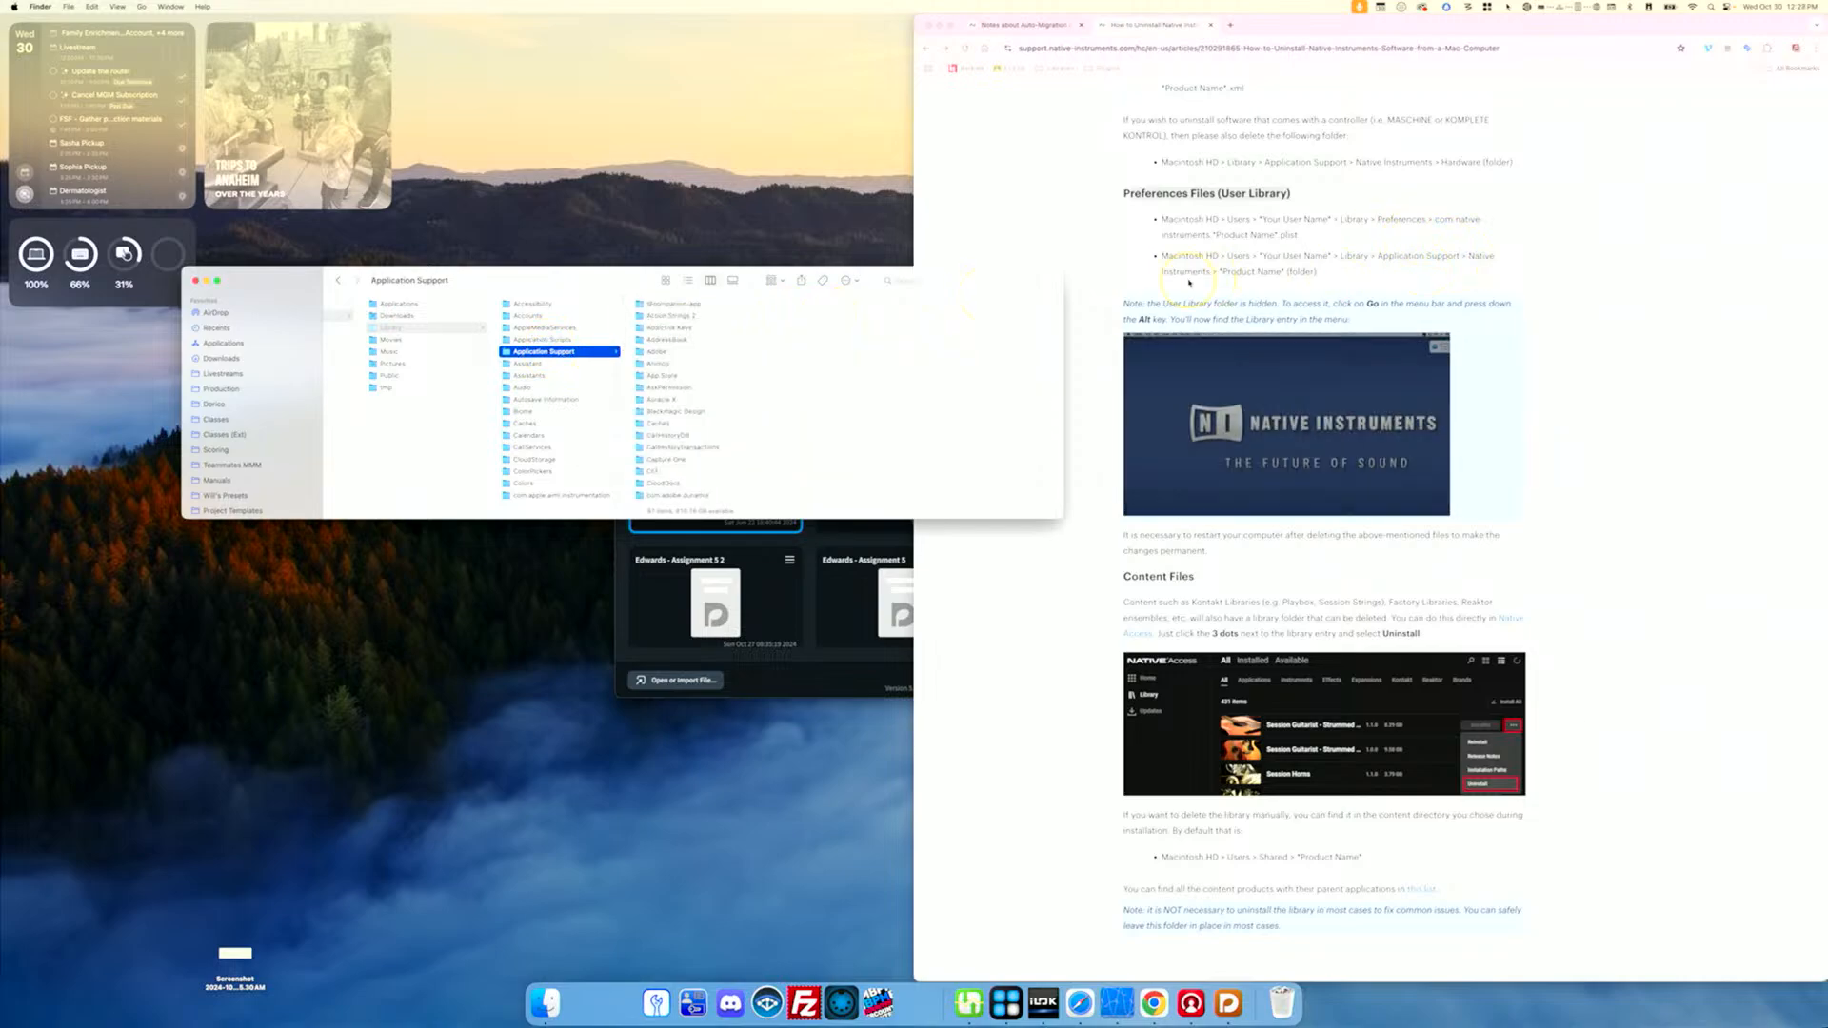
scroll(702, 389, down, 3)
scroll(703, 388, down, 15)
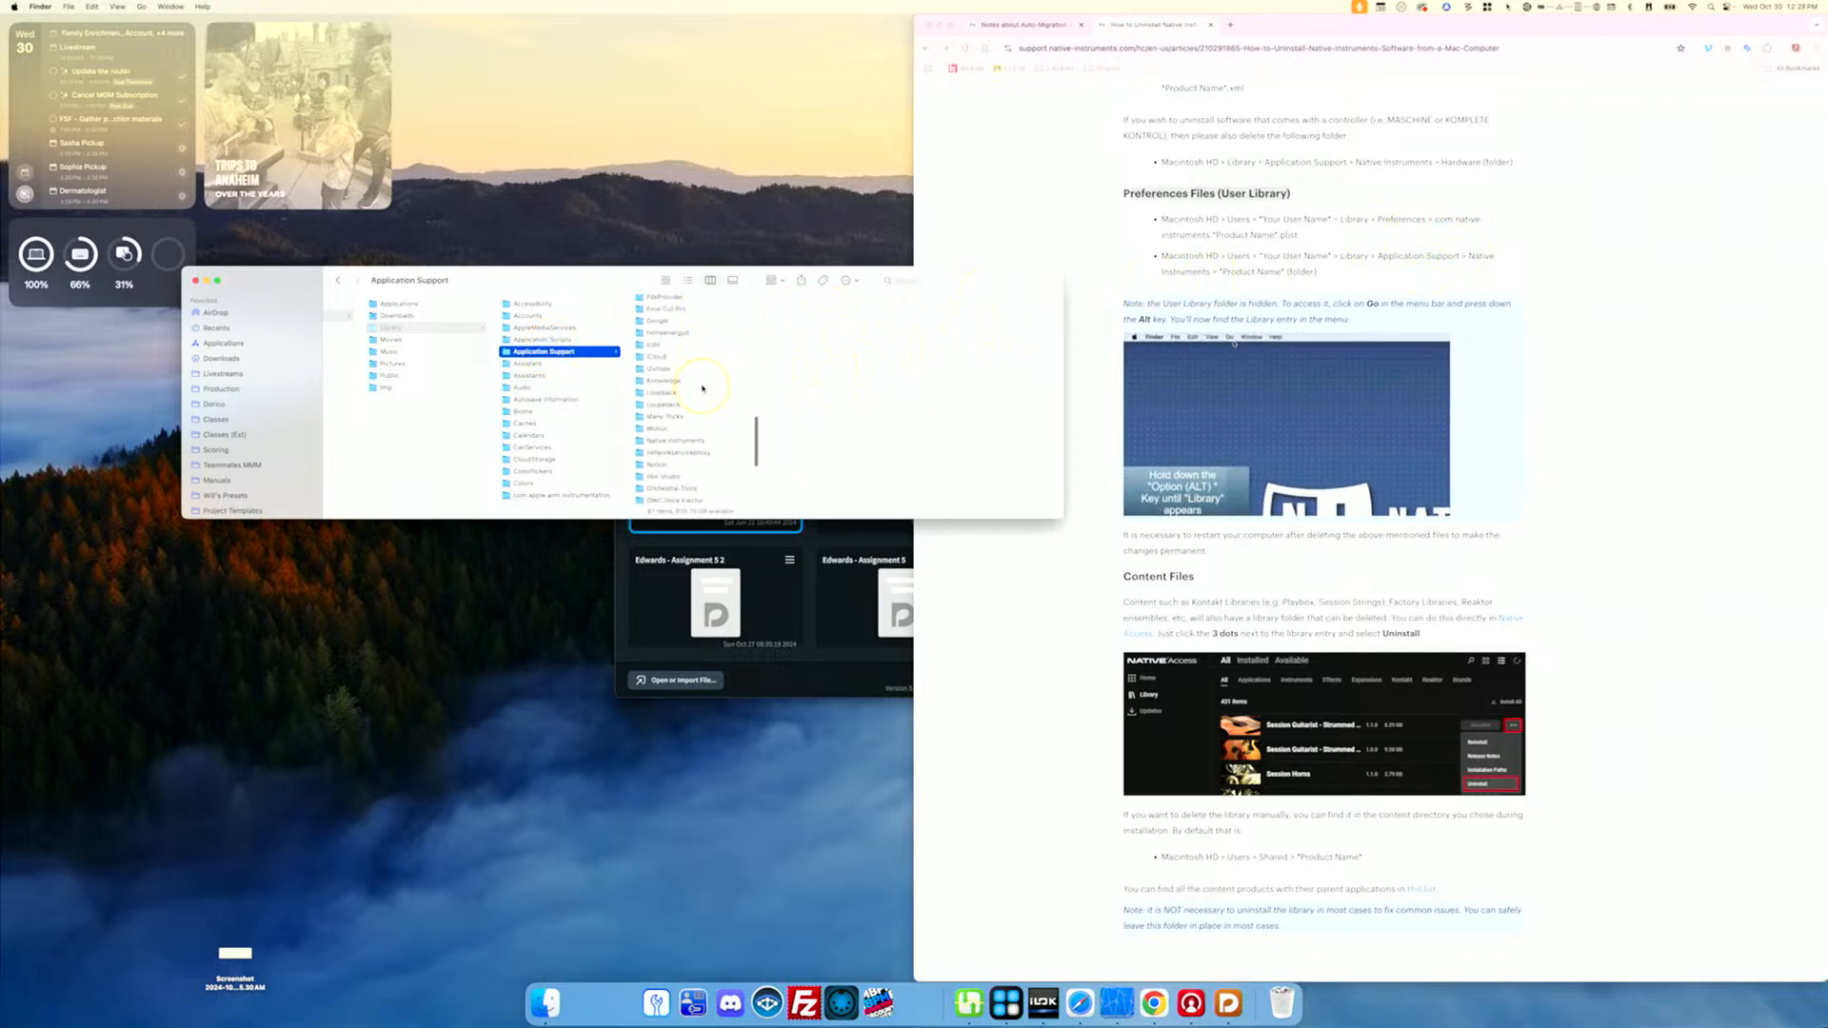
scroll(703, 389, up, 3)
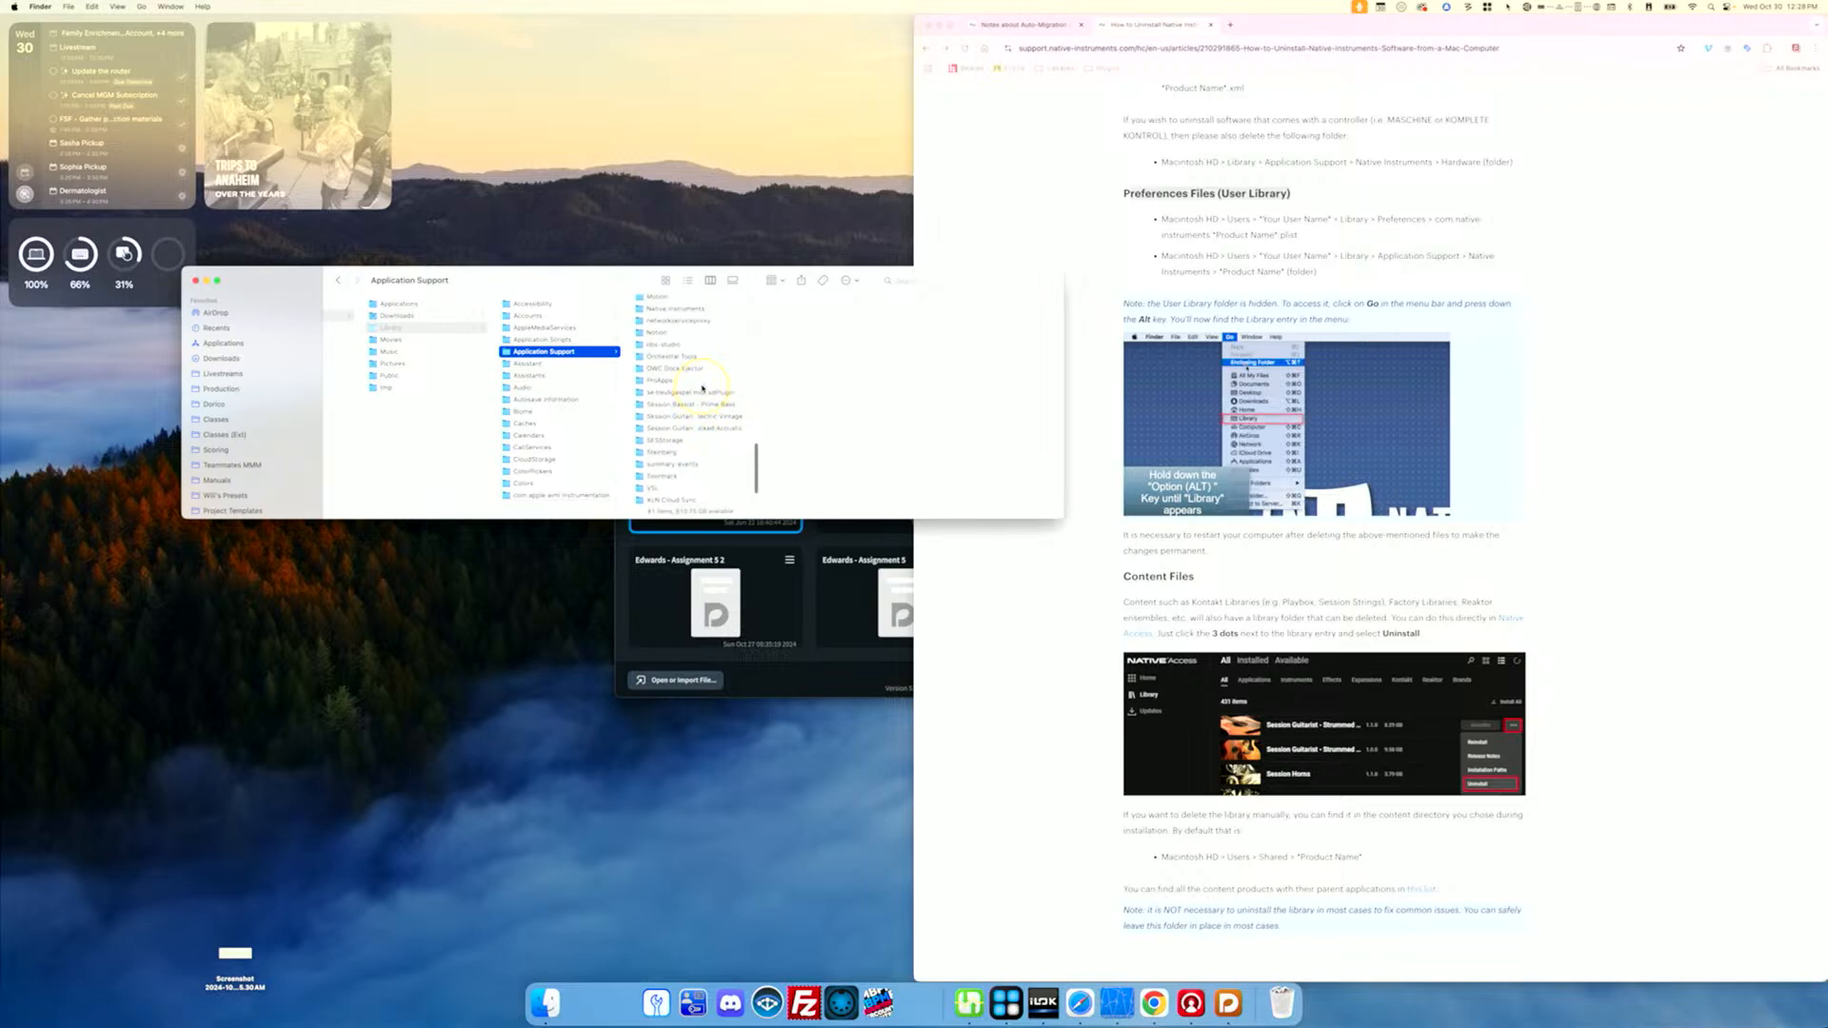
click(687, 318)
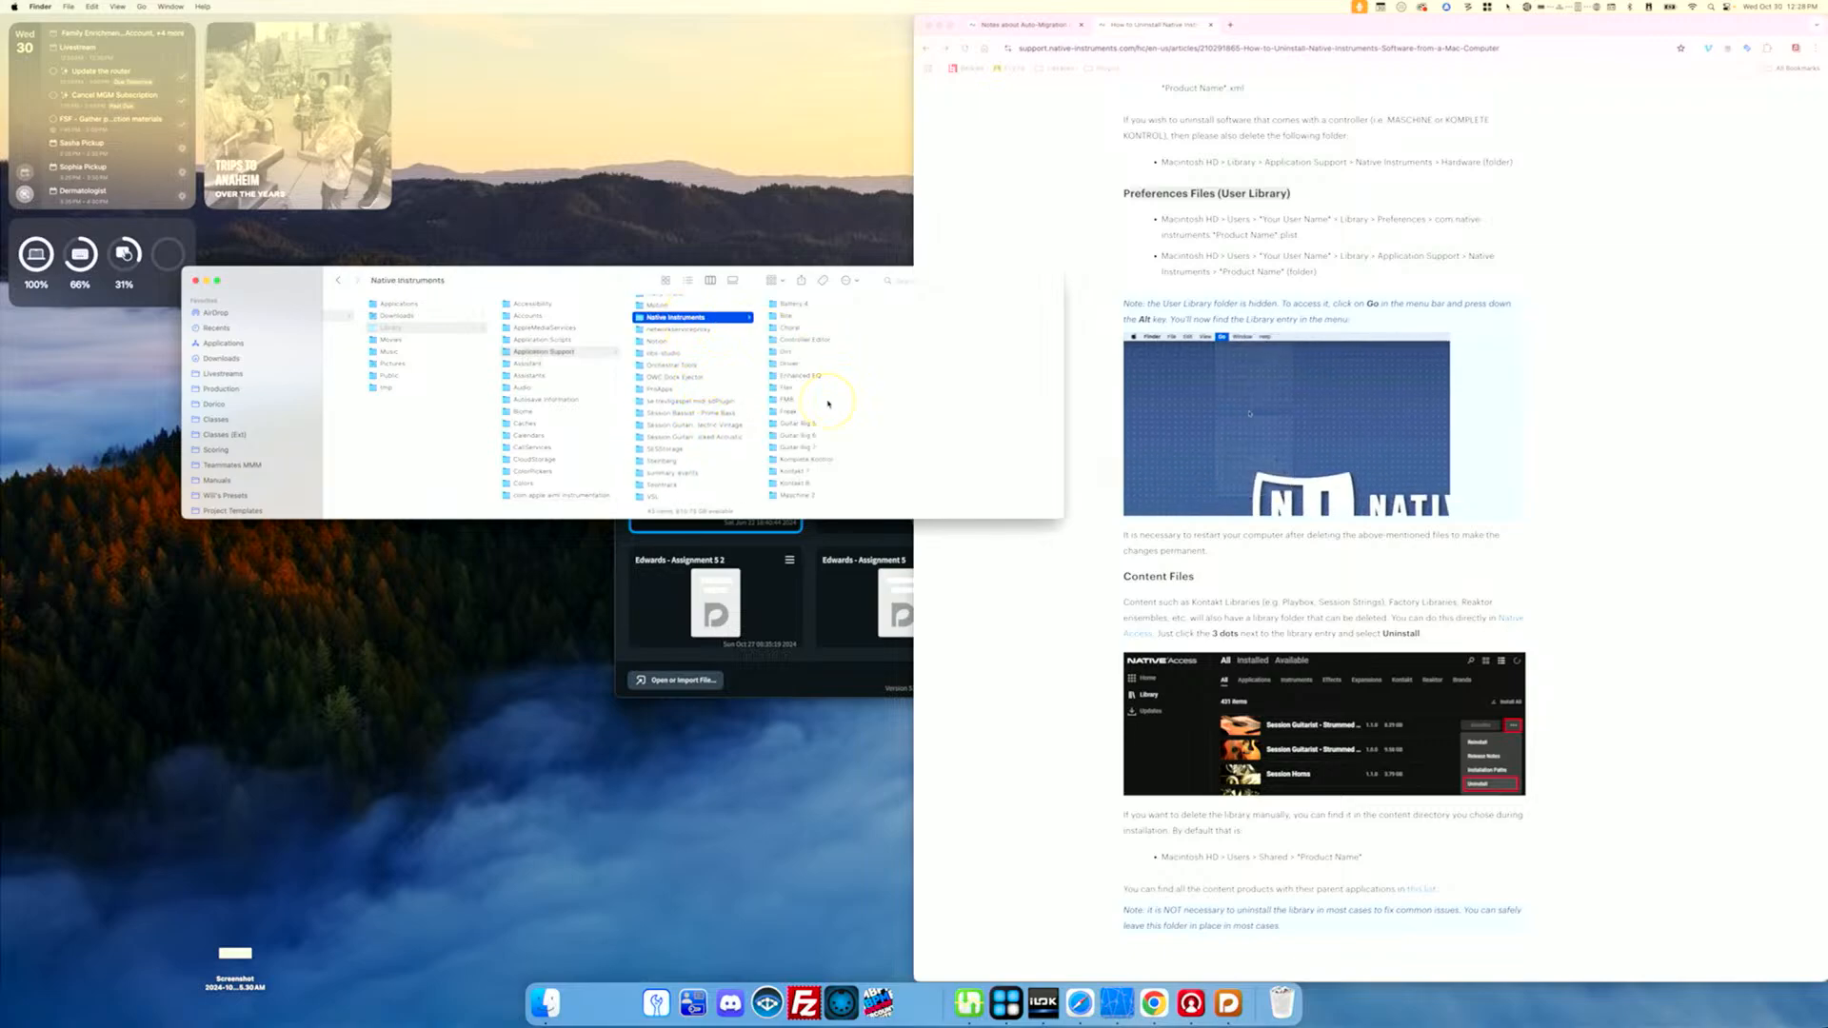
Step: Move the Kontakt 7 folder from the user Library's Native Instruments folder to the Trash
scroll(828, 403, down, 5)
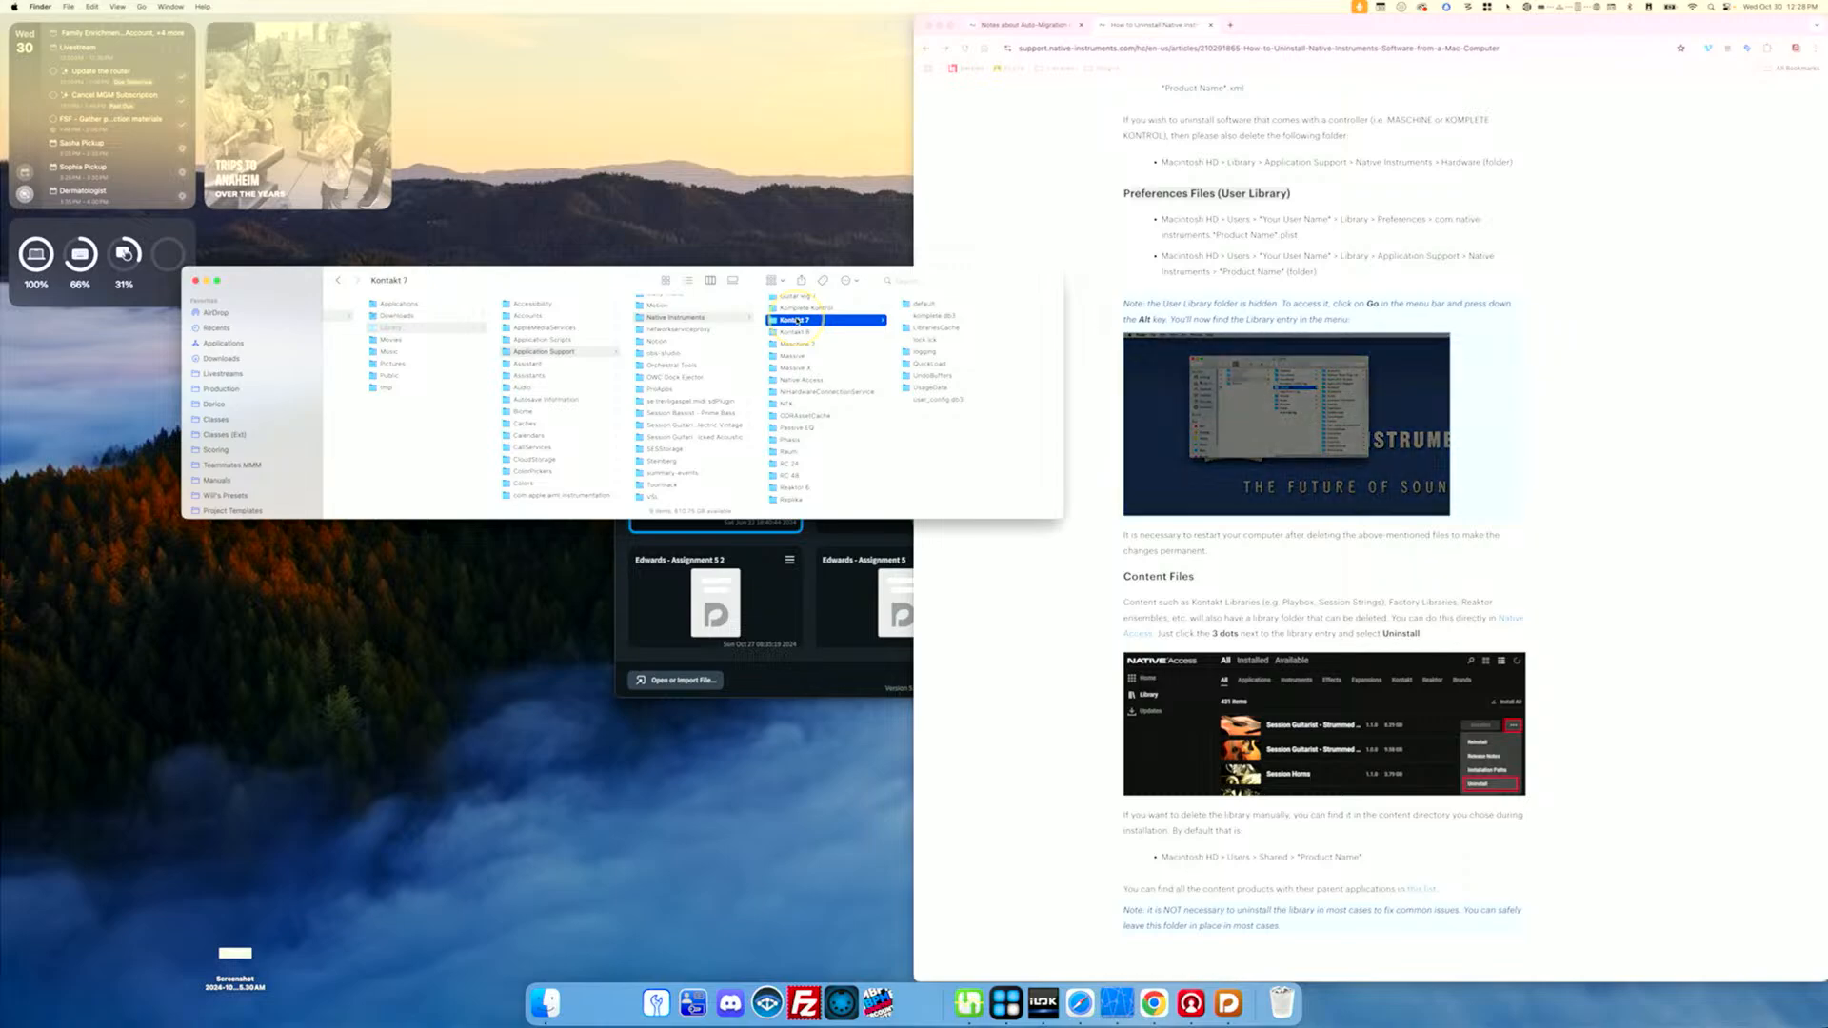
right_click(798, 321)
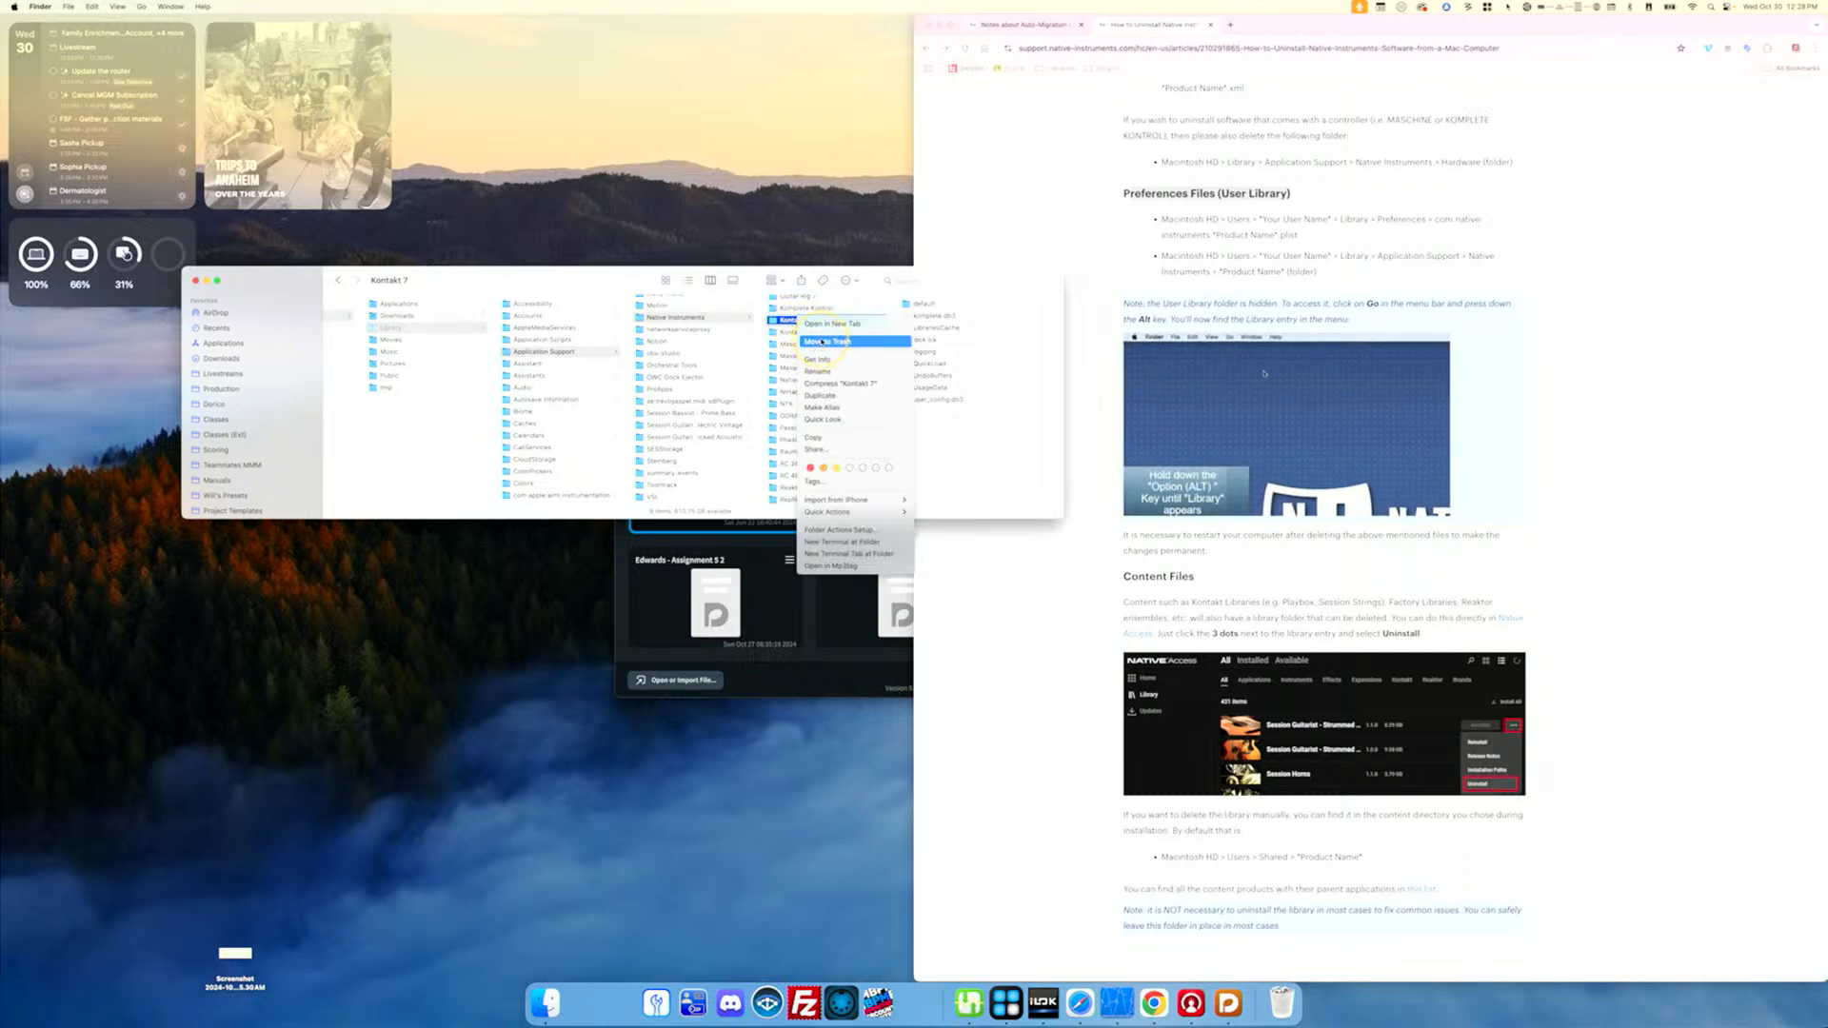
click(823, 342)
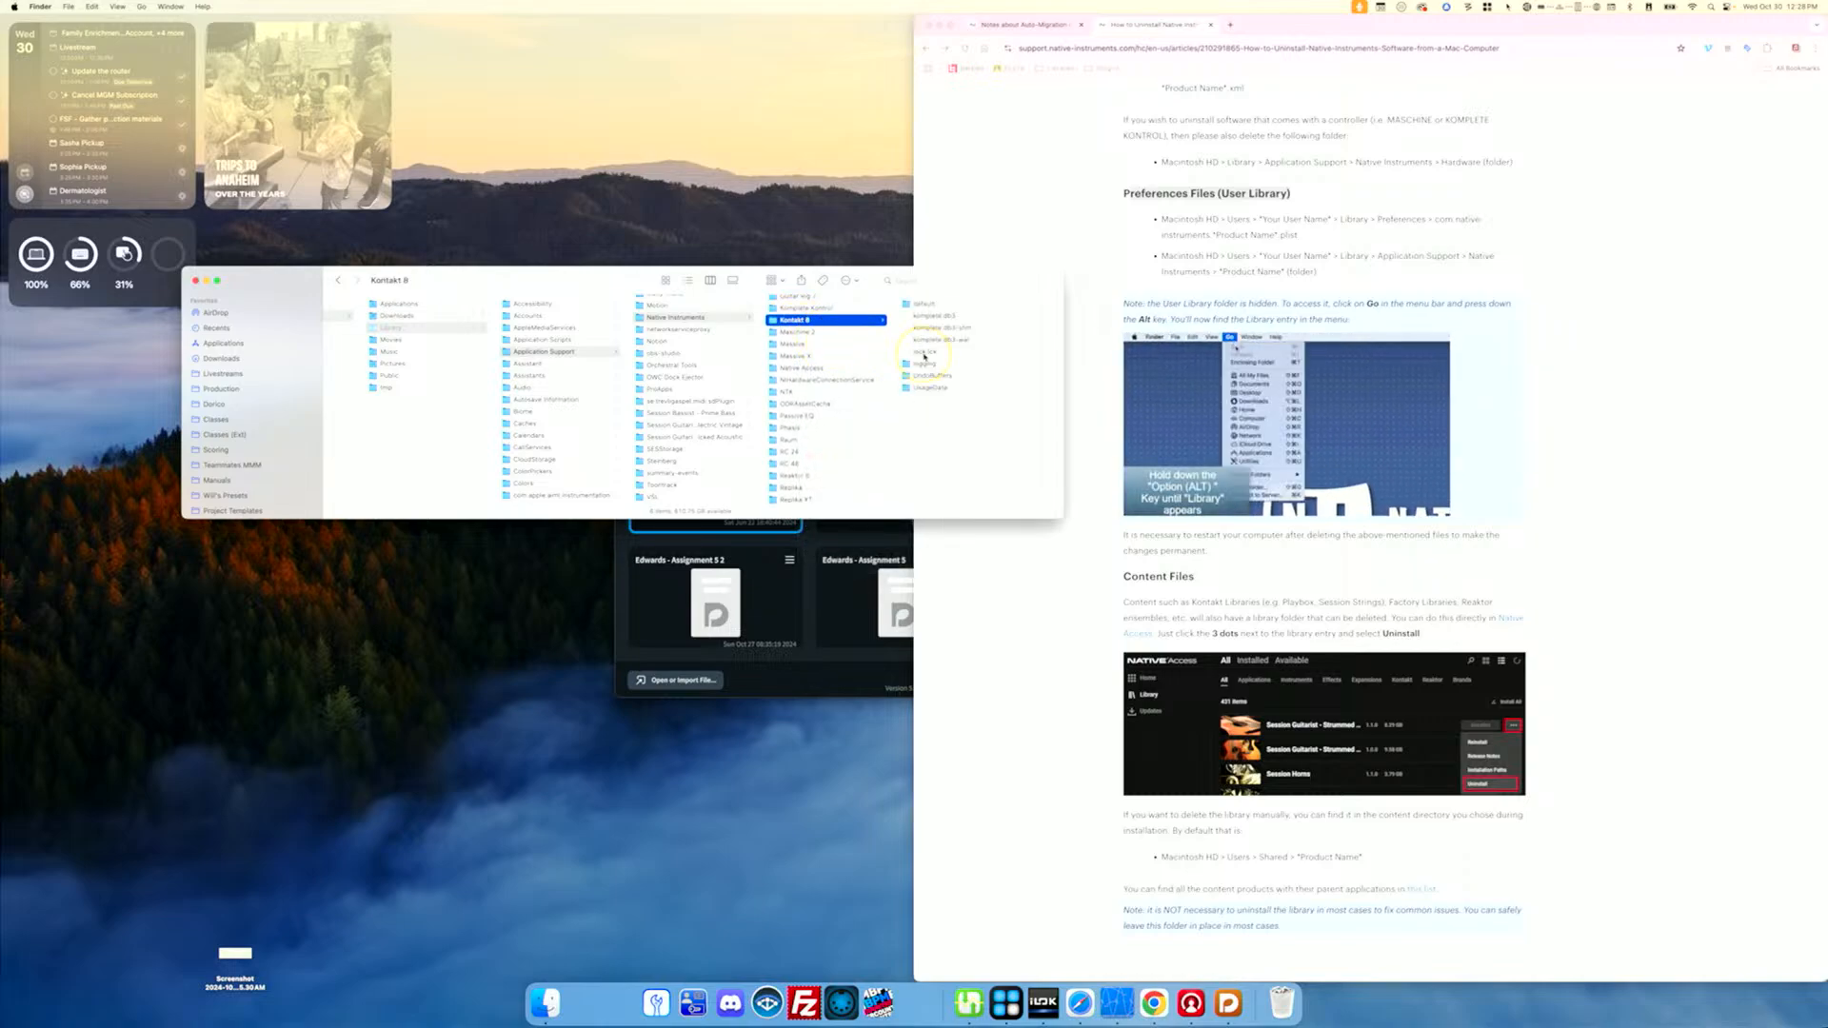
Step: Review the Content Files section of the uninstall article and return to the article's beginning
click(1599, 454)
scroll(1599, 453, down, 5)
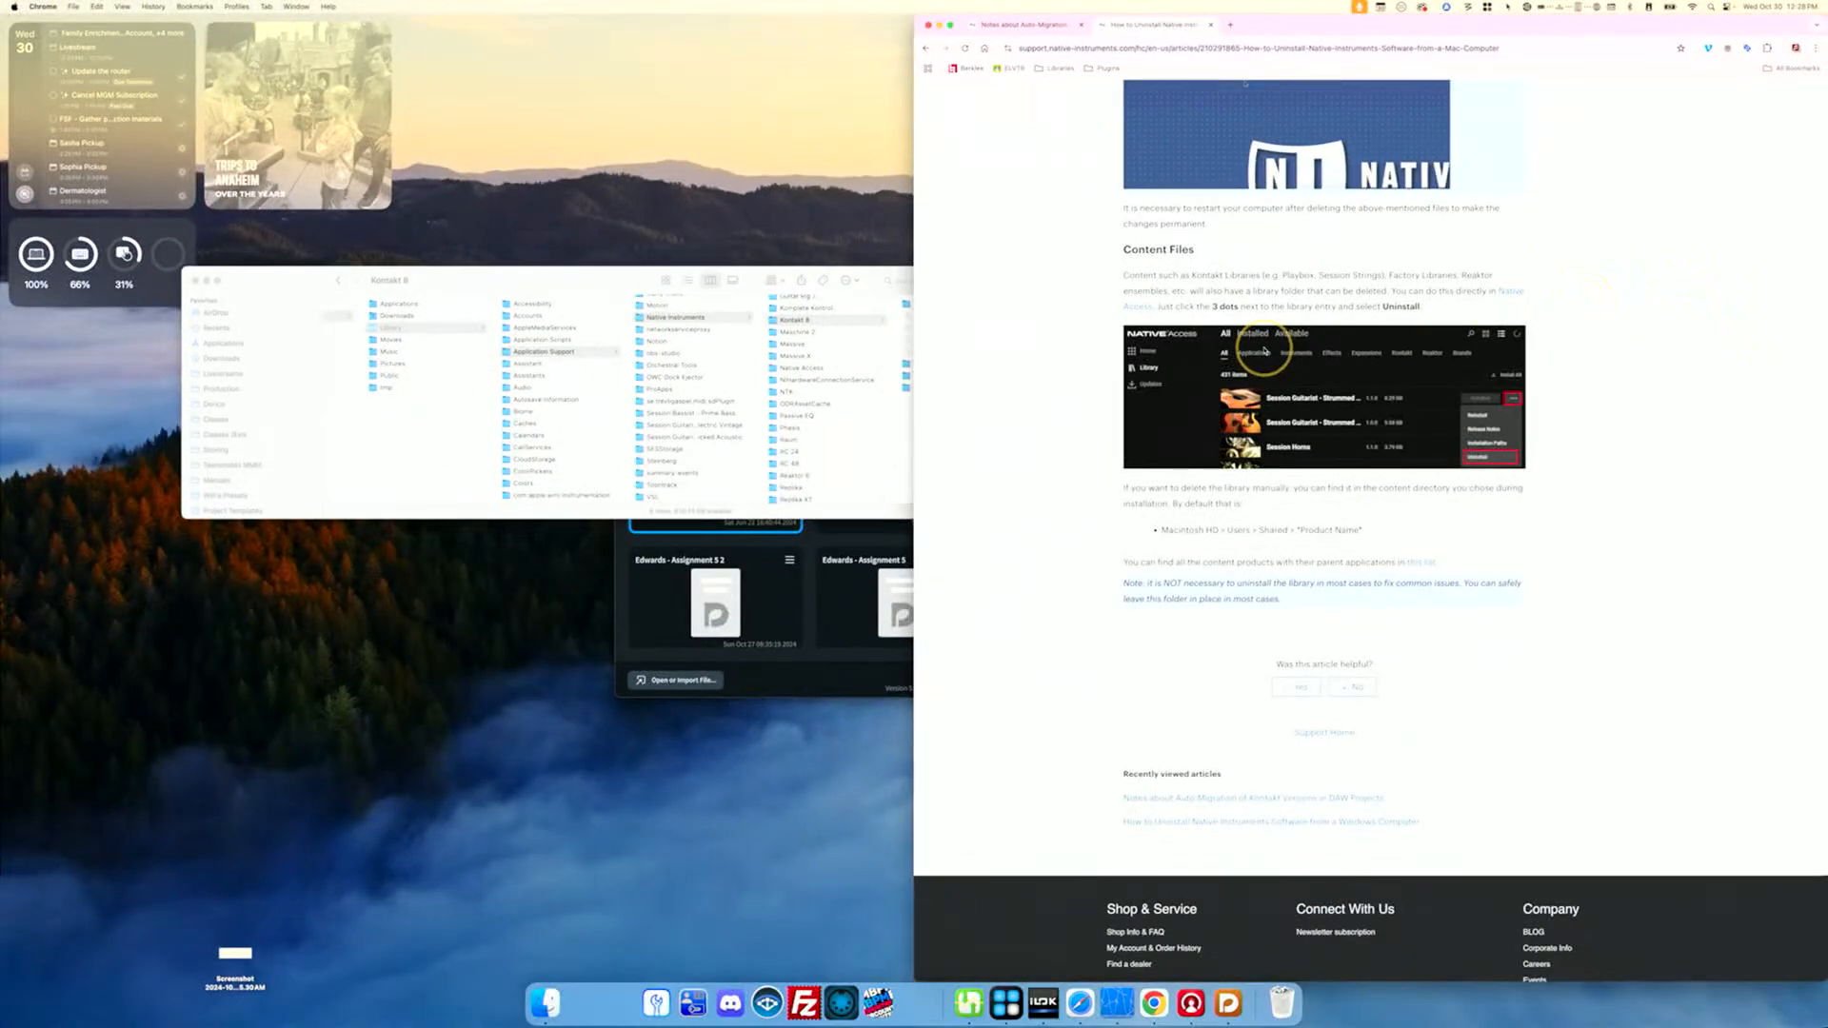
click(589, 285)
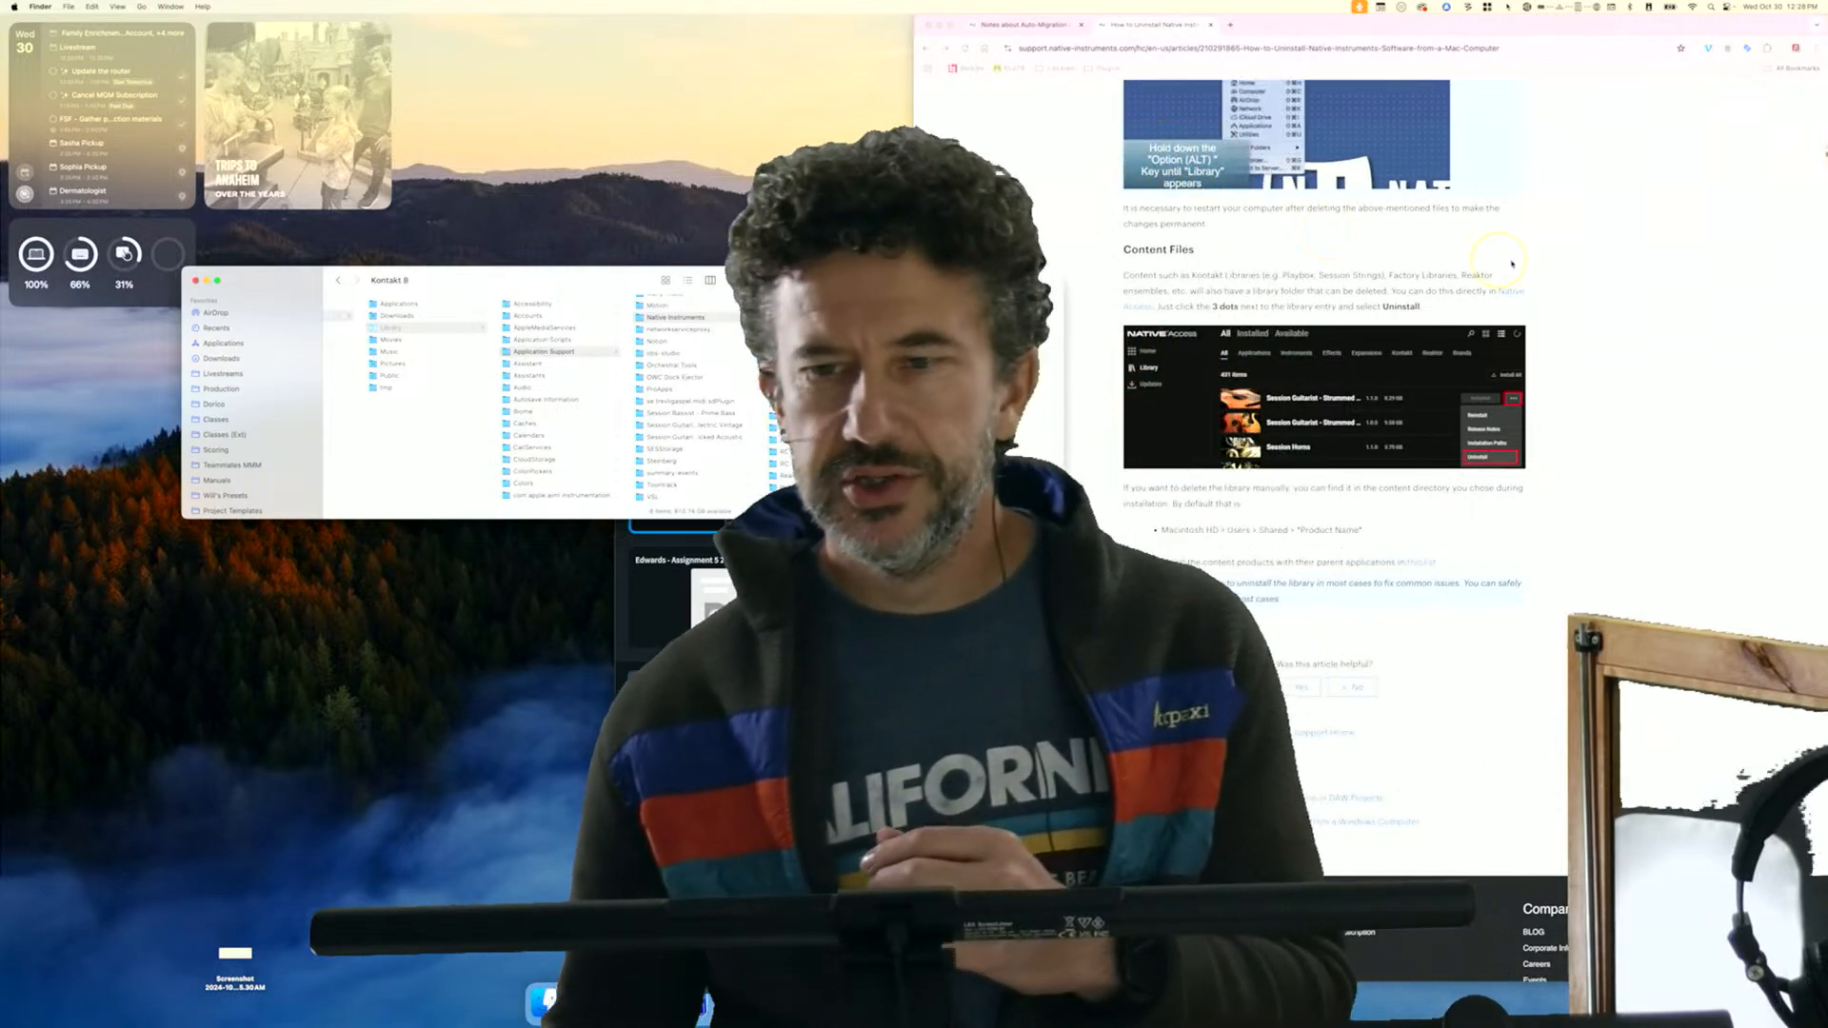
scroll(1626, 294, up, 20)
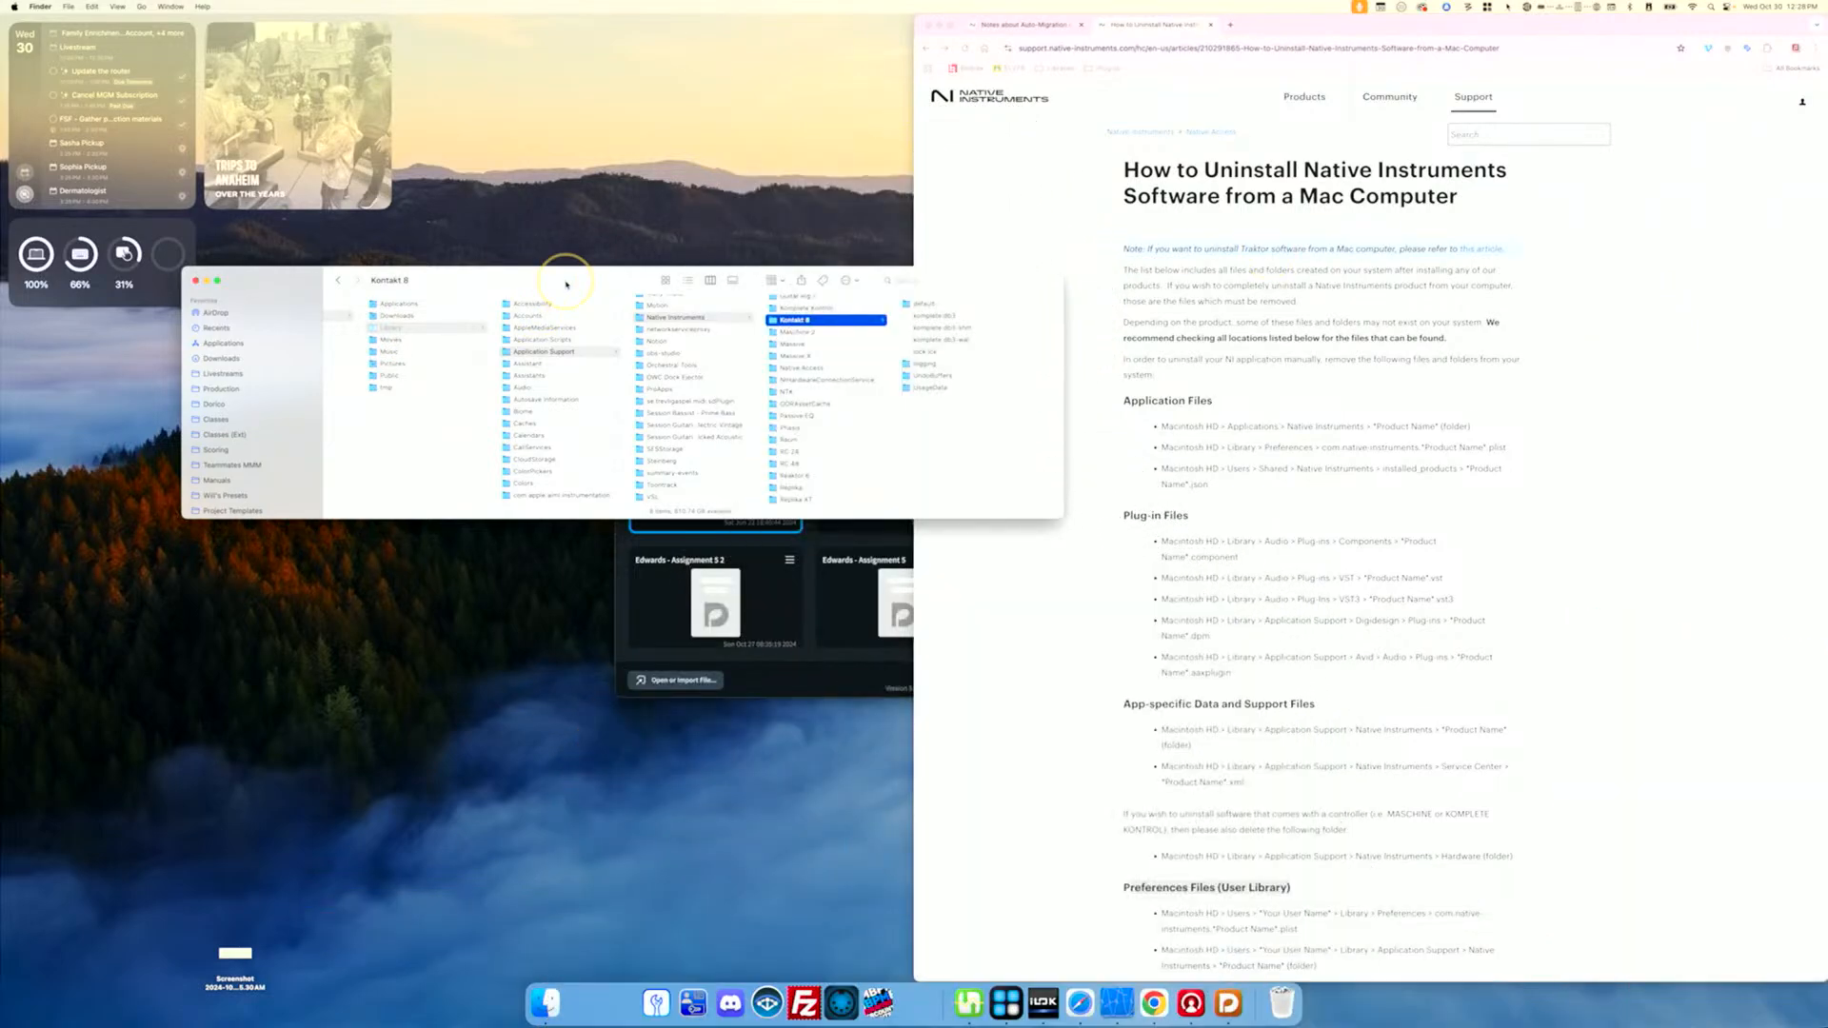
Step: Search Spotlight for Kontakt to check which versions are still installed, and dismiss the results
key(super+space)
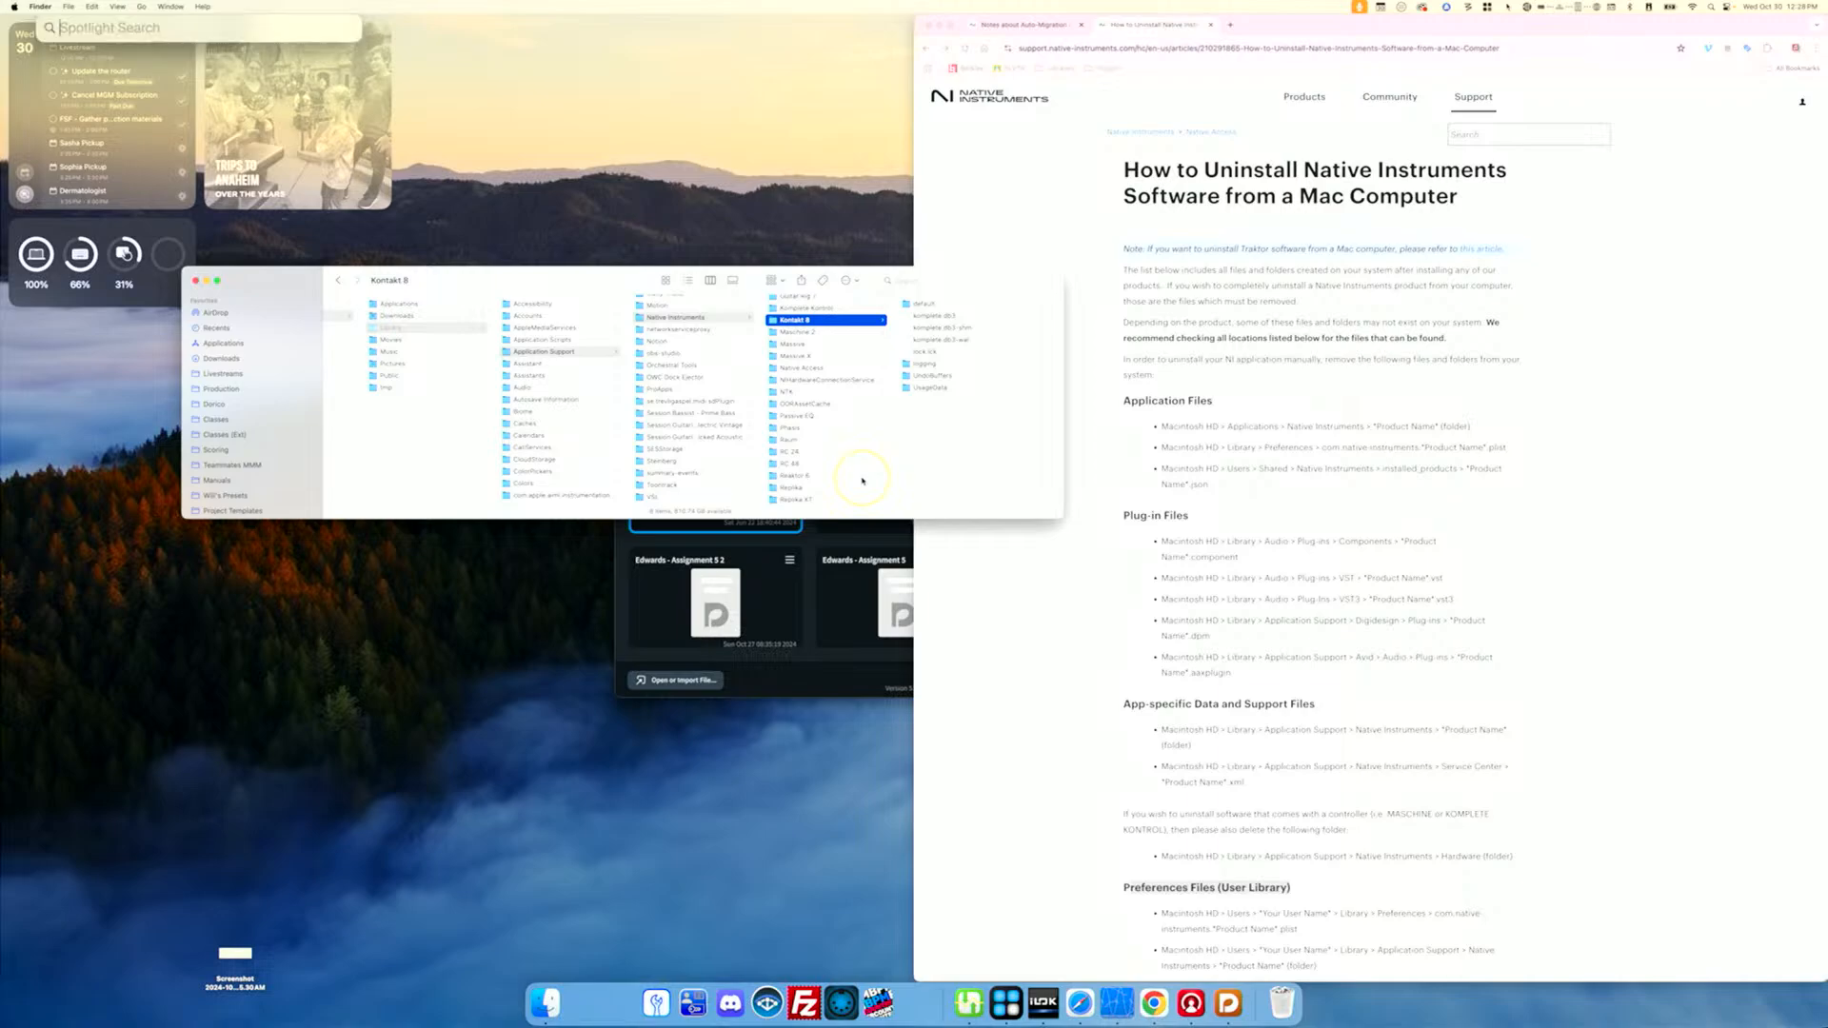
text(kontakt 8)
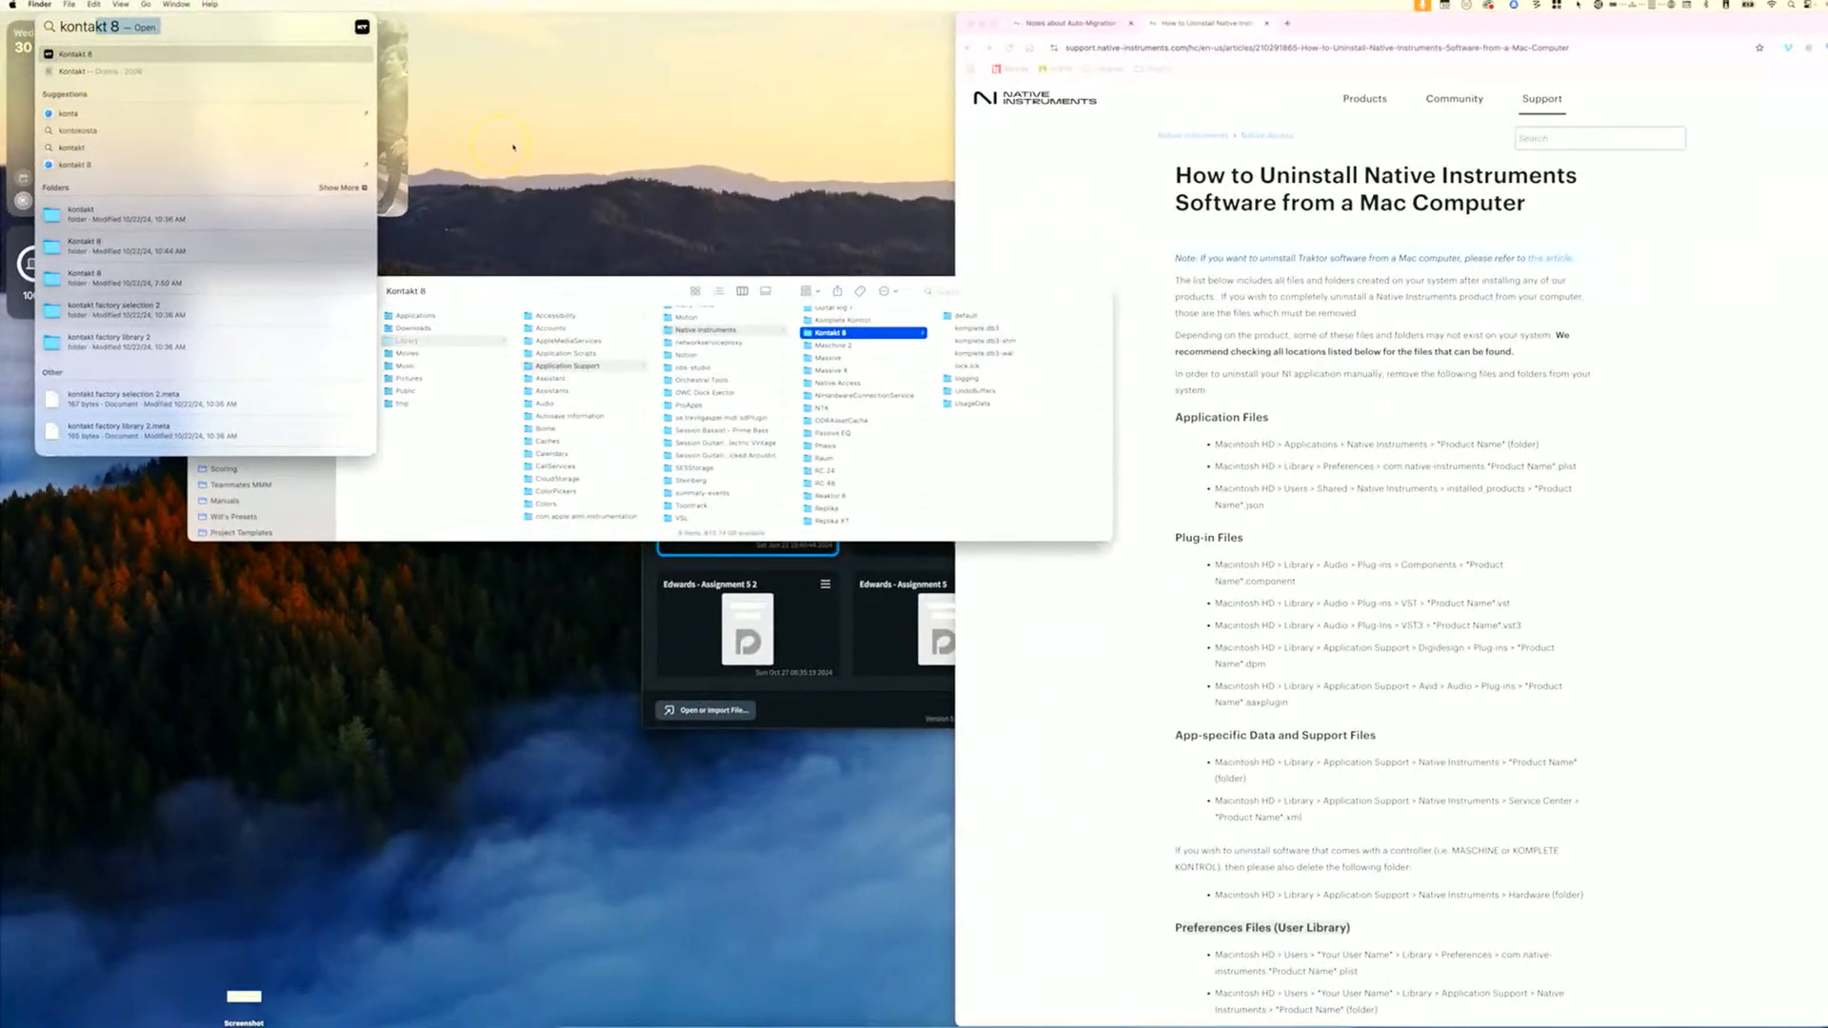
click(502, 146)
click(510, 147)
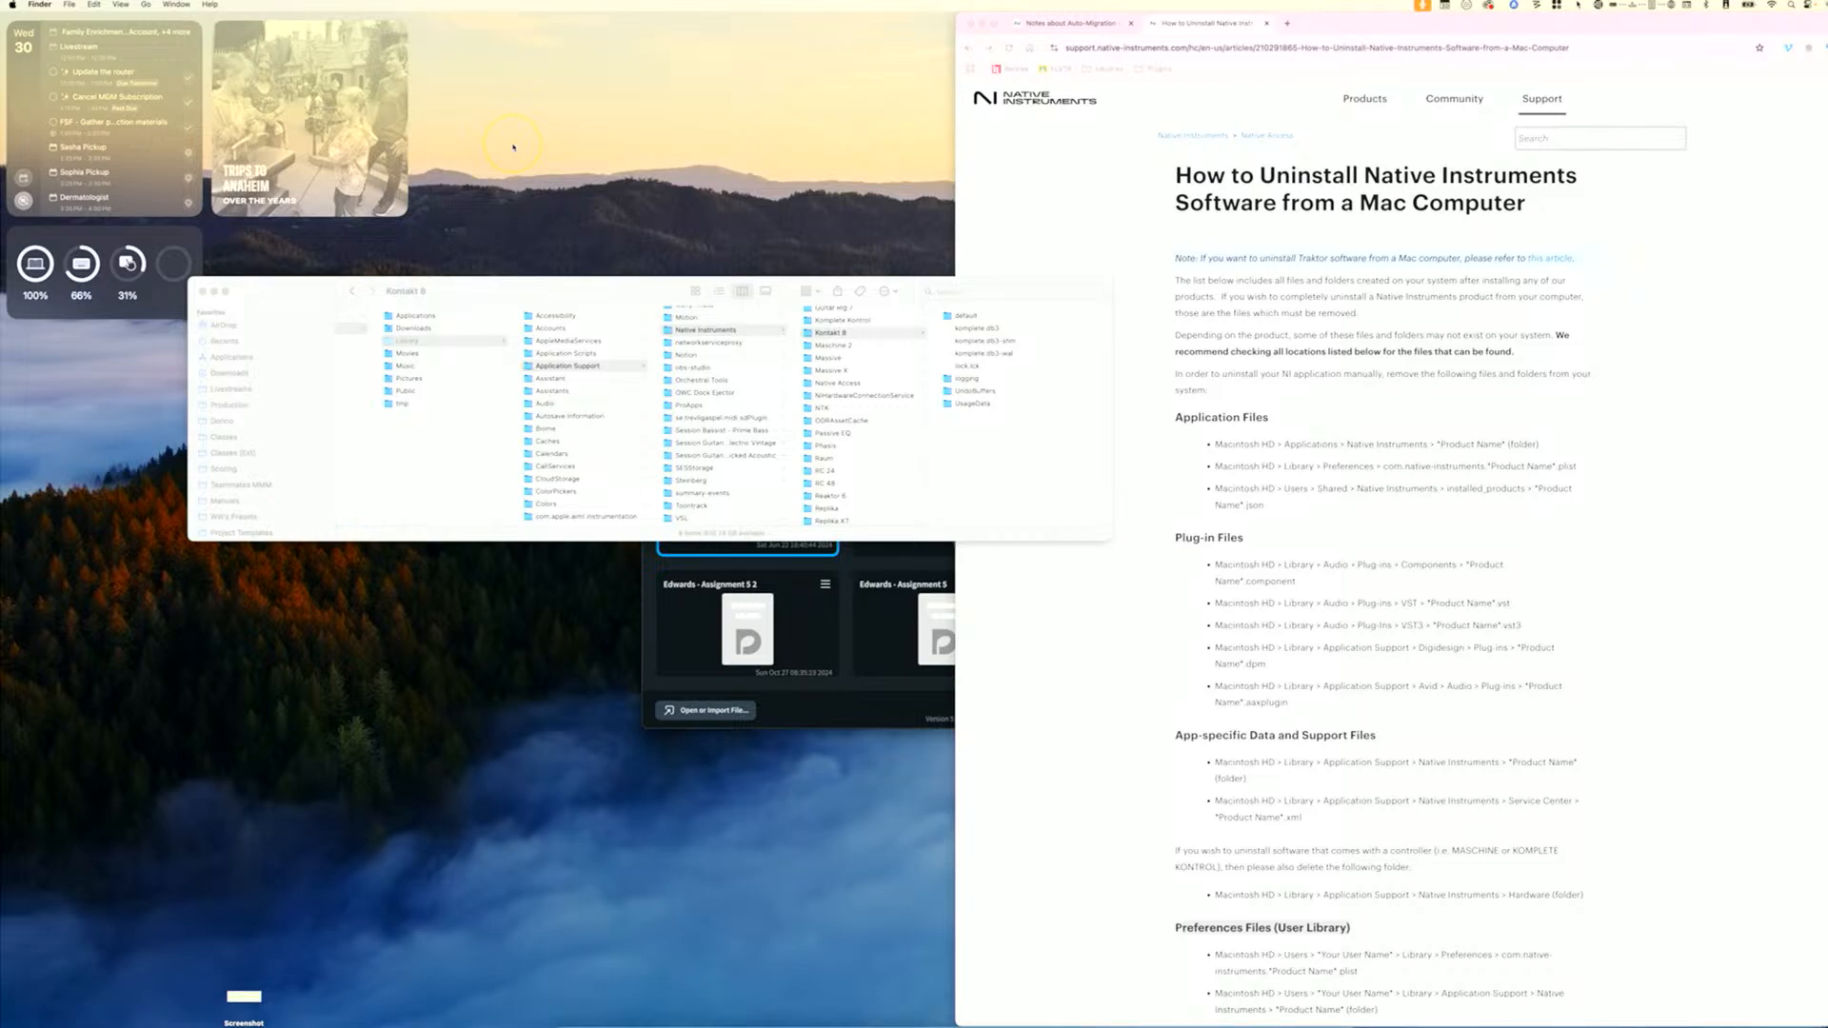
Step: Launch Komplete Kontrol from Spotlight and open its Preferences
key(super+space)
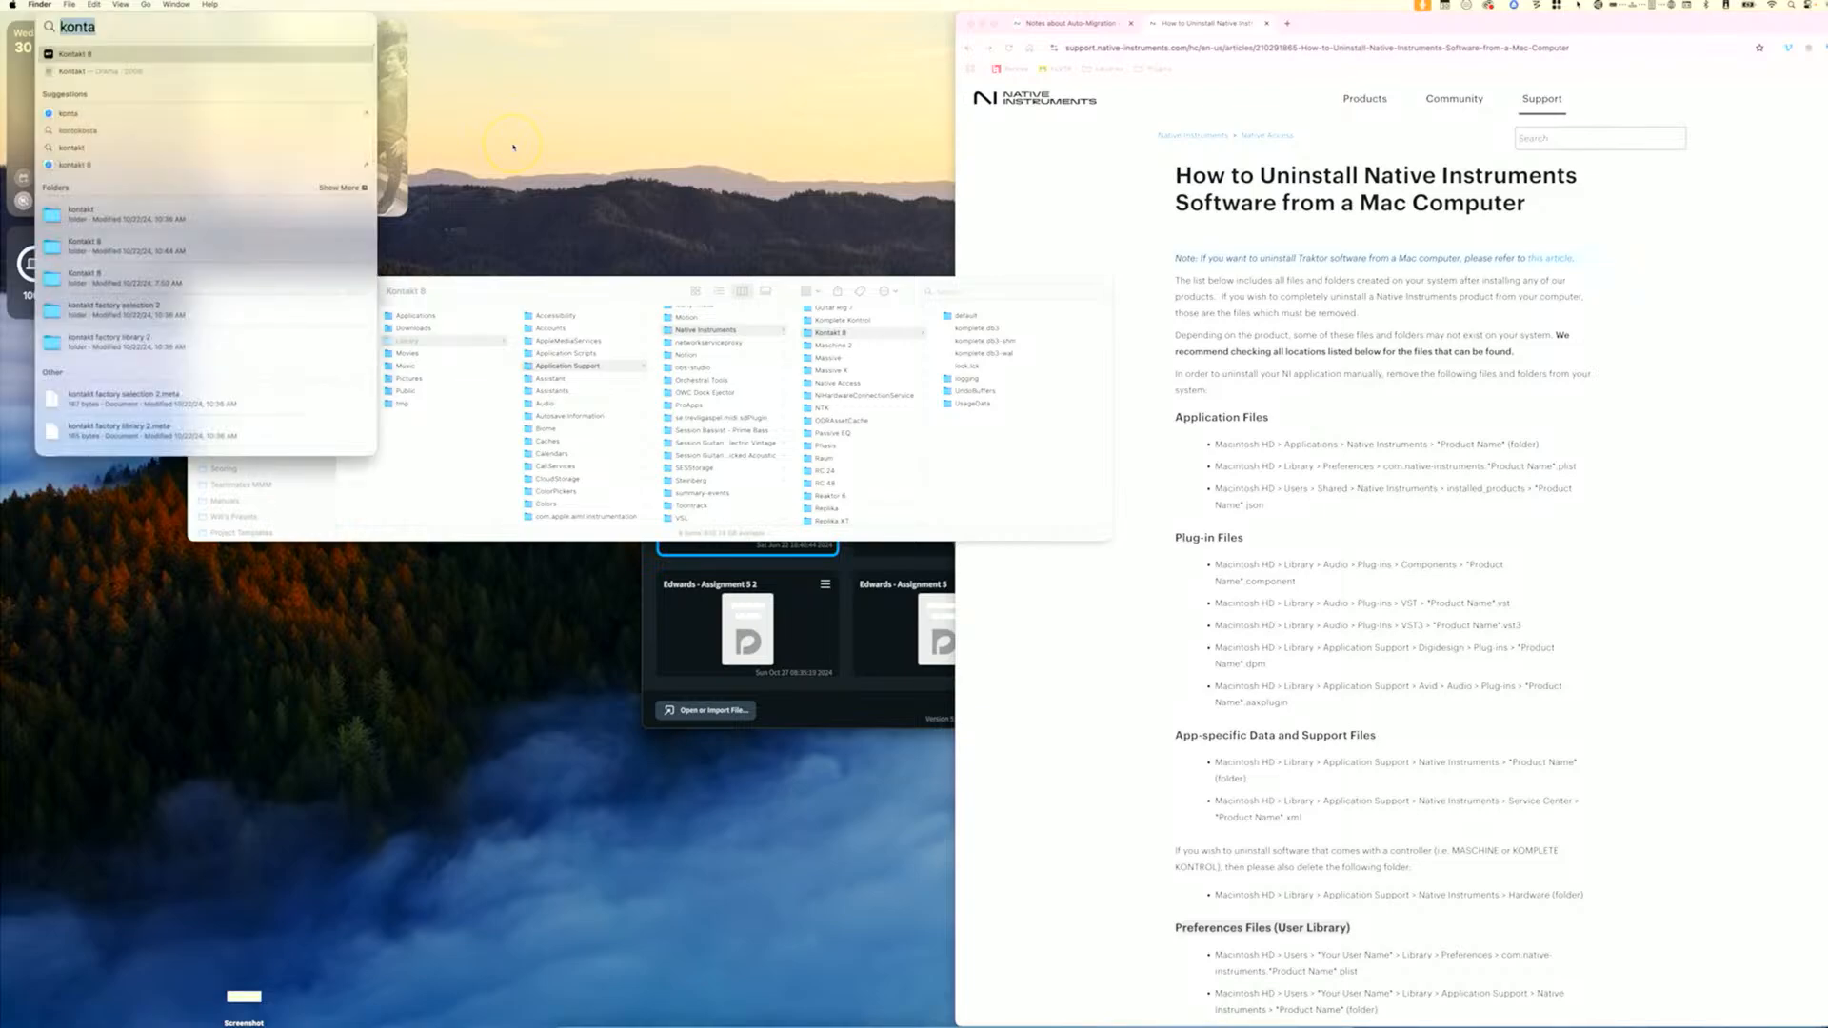
text(komplete K)
key(Return)
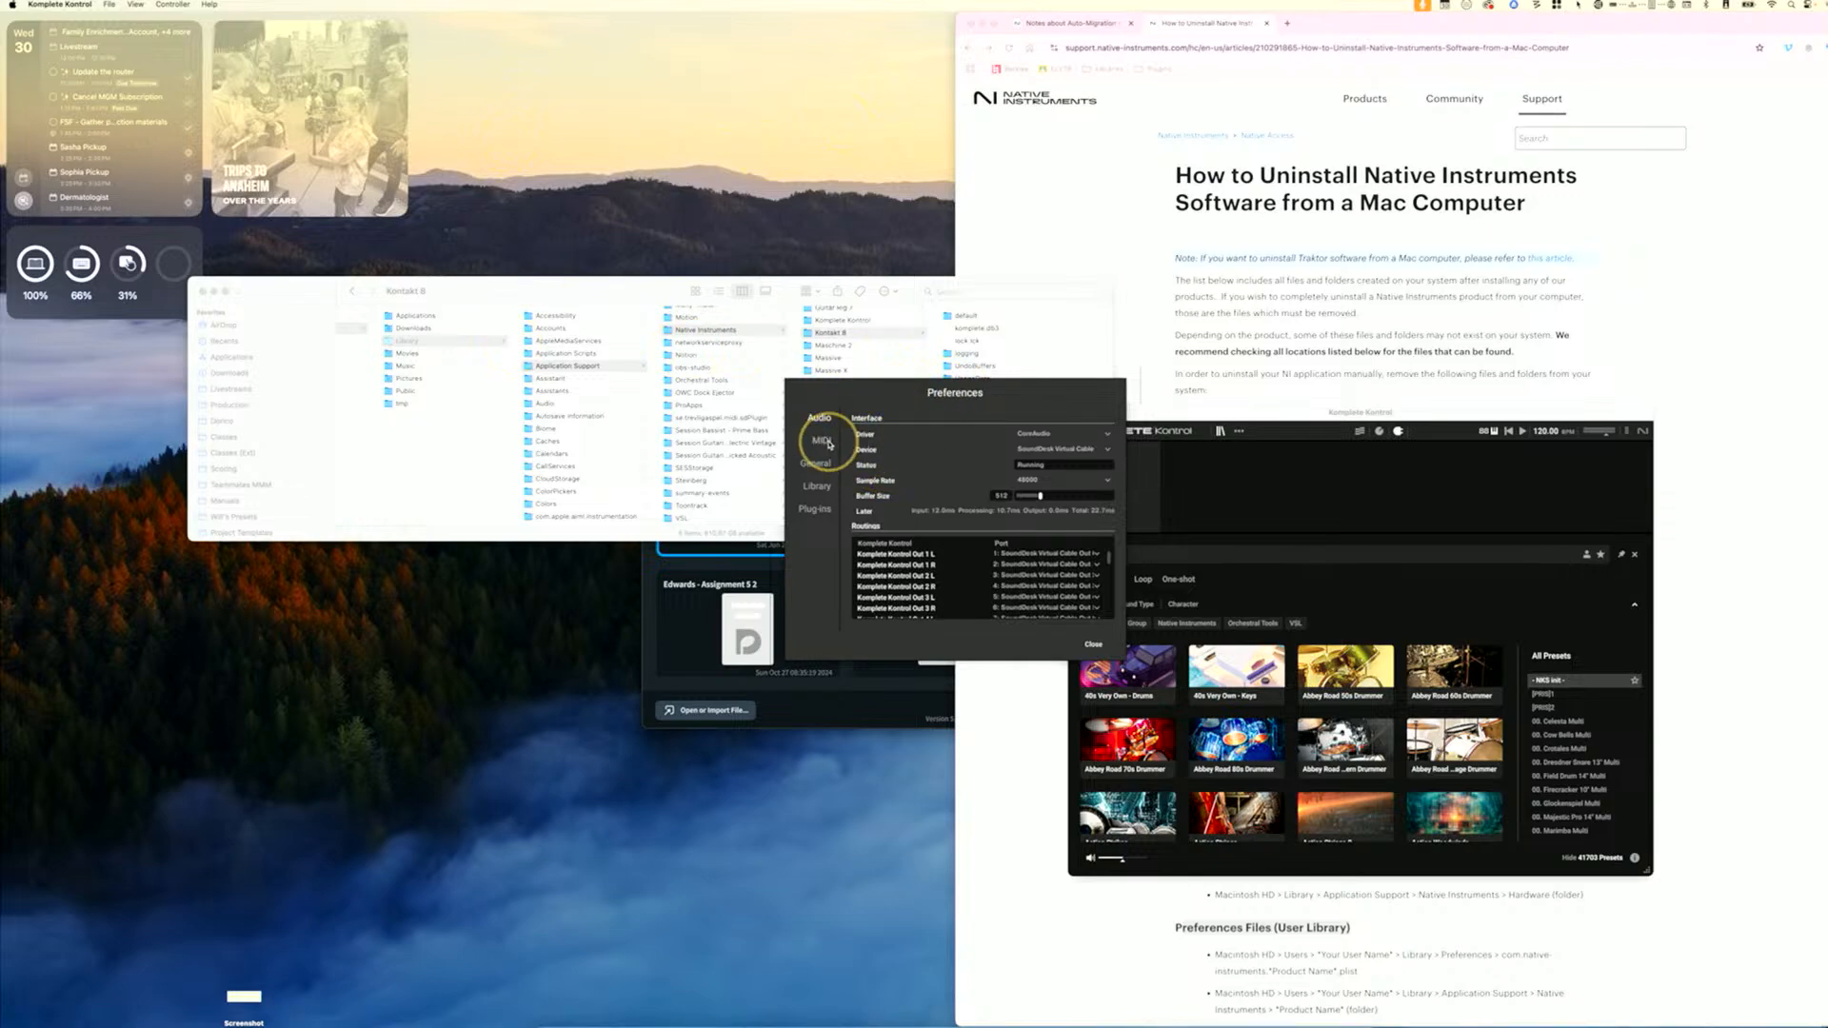
Step: Examine the factory library locations in Komplete Kontrol's Preferences for Kontakt content such as Kontakt Factory Library 2
click(816, 488)
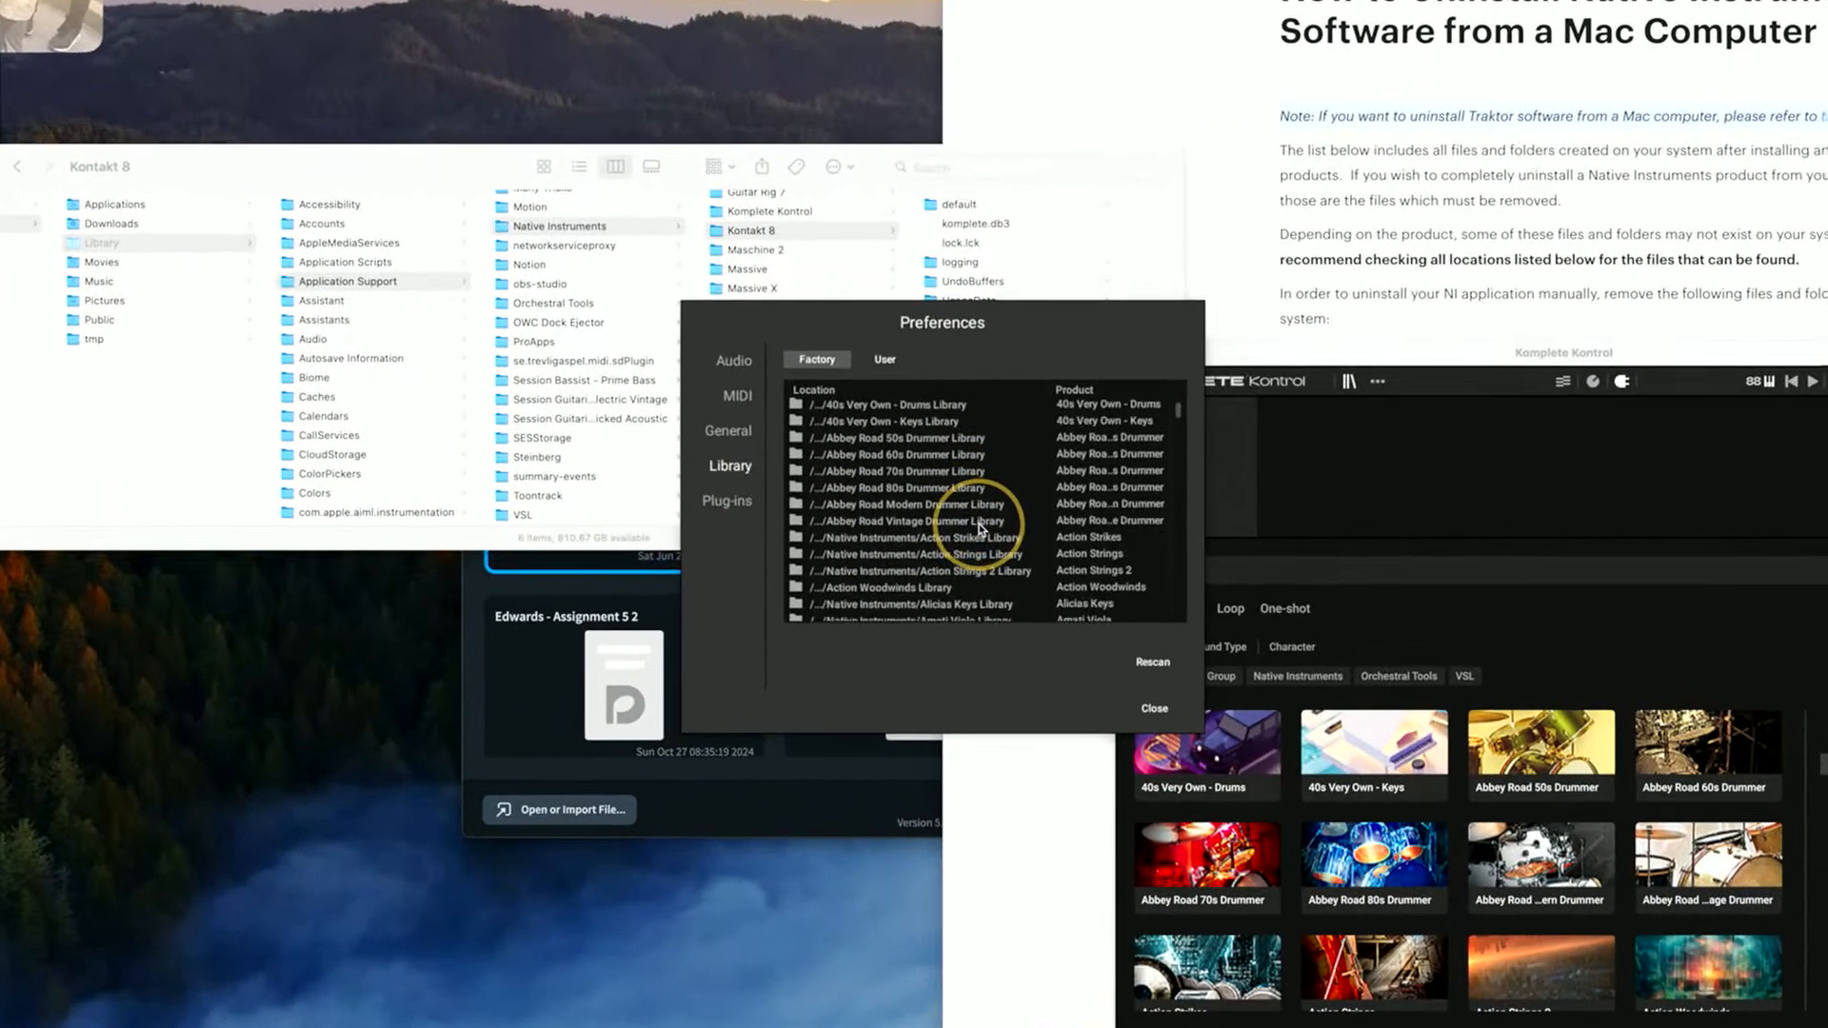
scroll(980, 528, down, 10)
scroll(979, 529, down, 15)
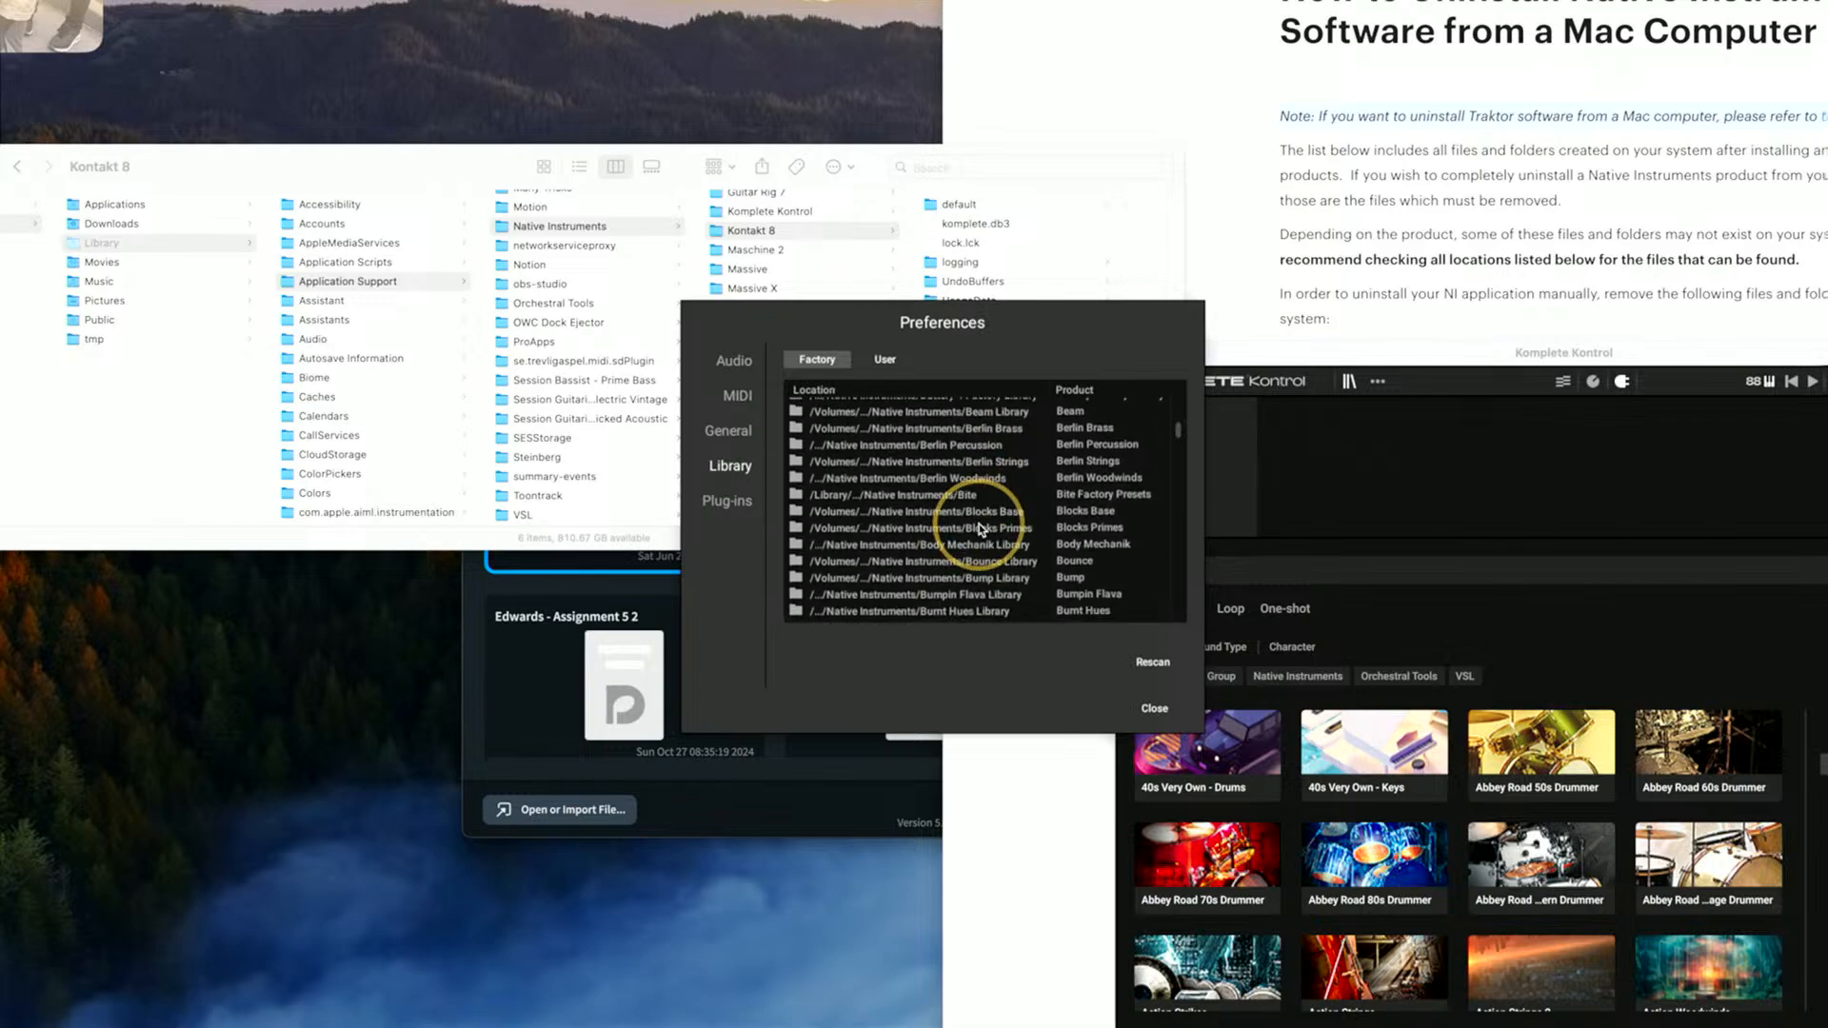
scroll(979, 528, down, 15)
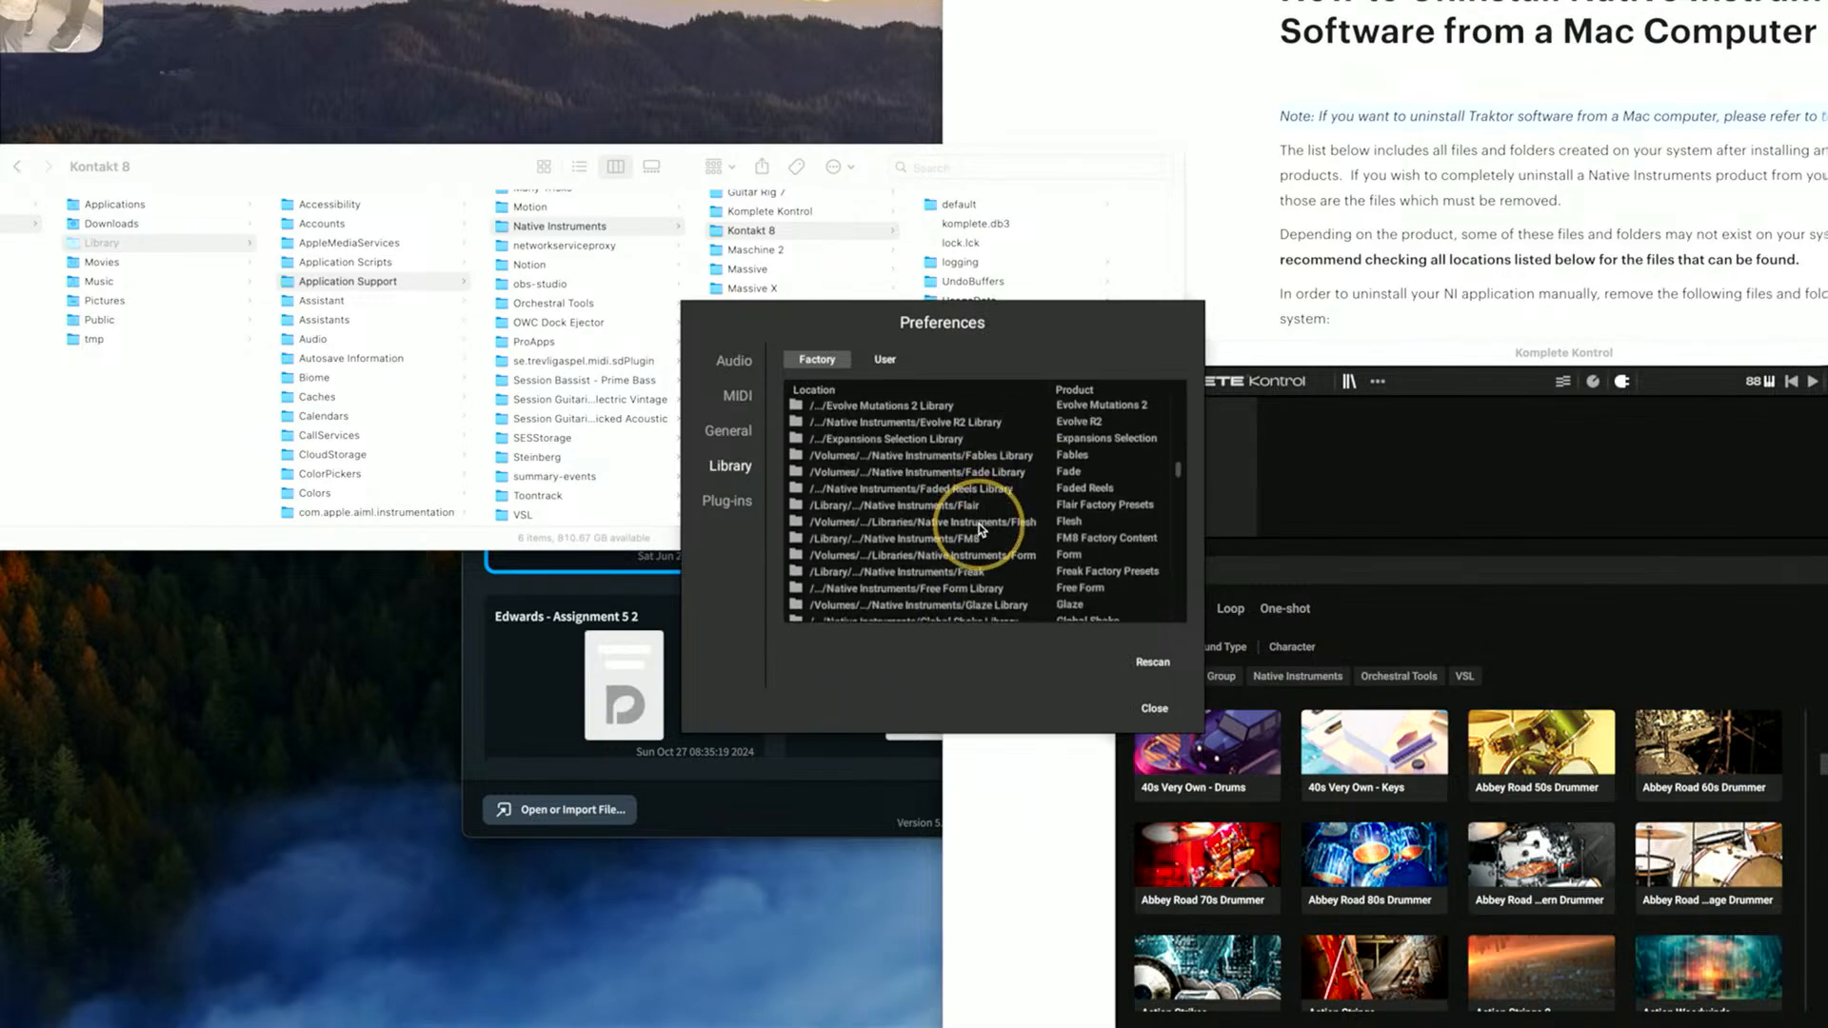
scroll(981, 529, down, 15)
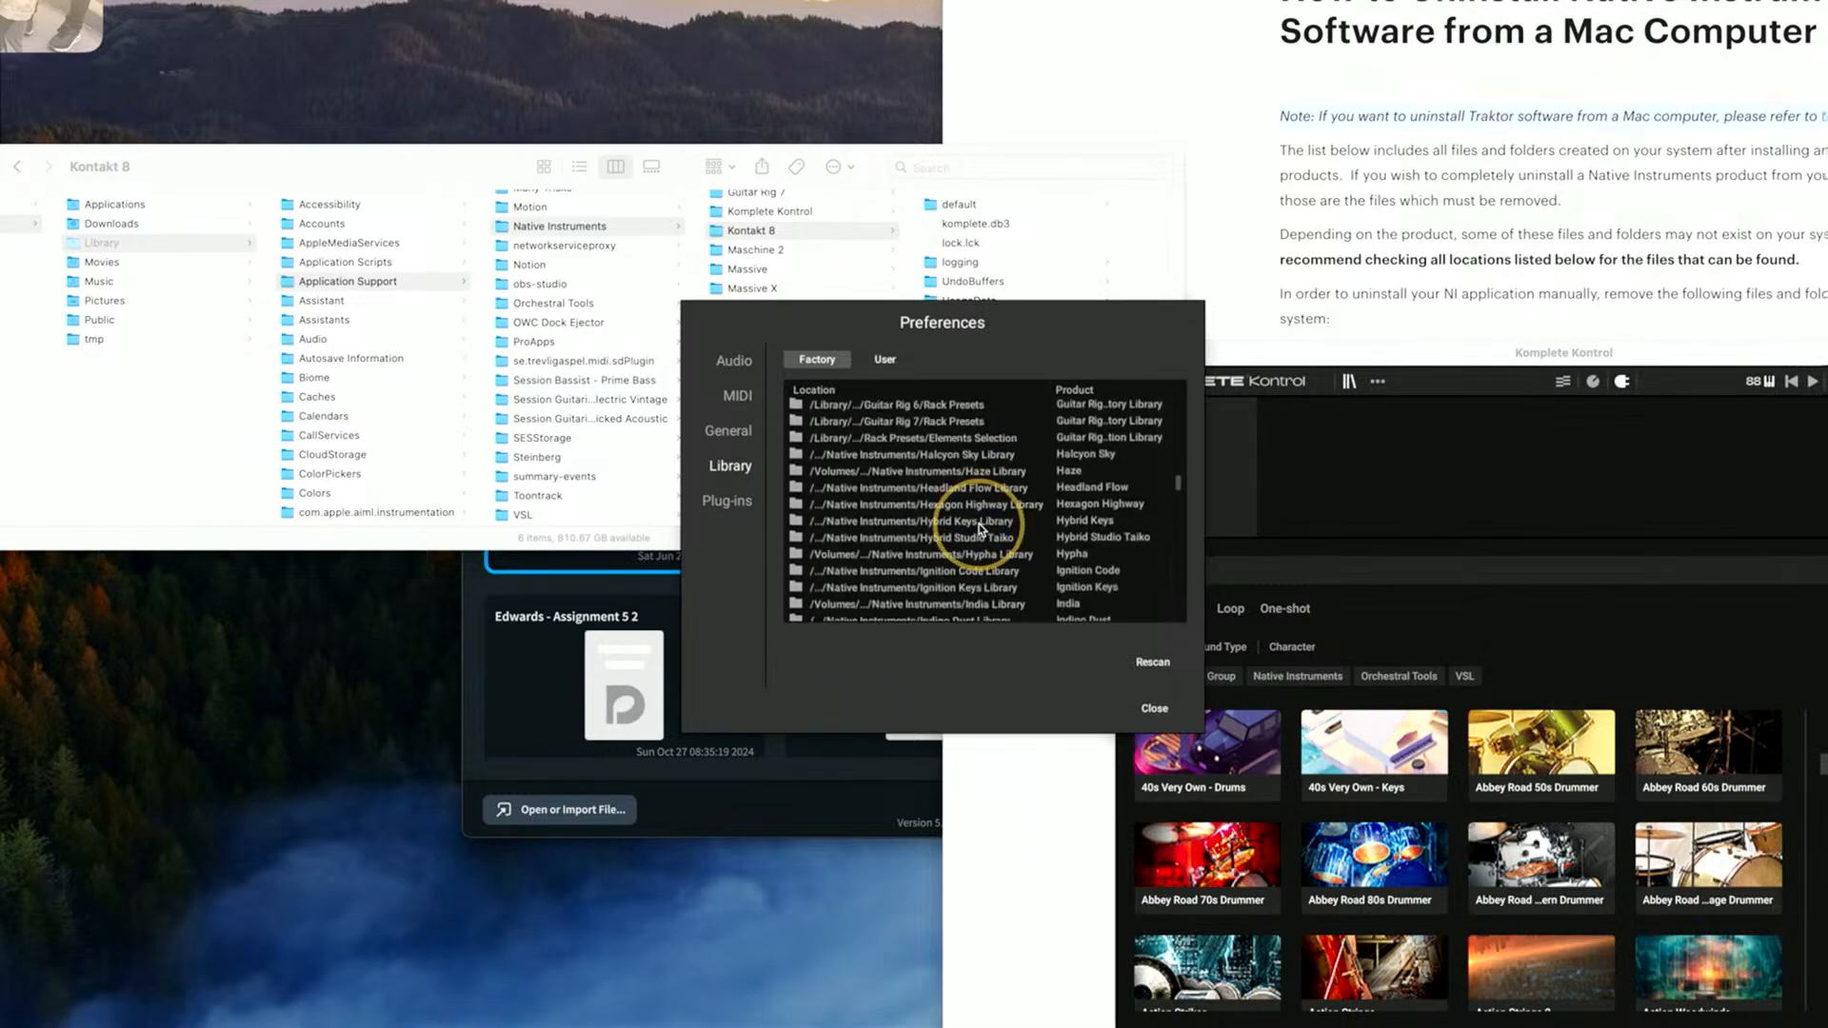
scroll(981, 527, down, 15)
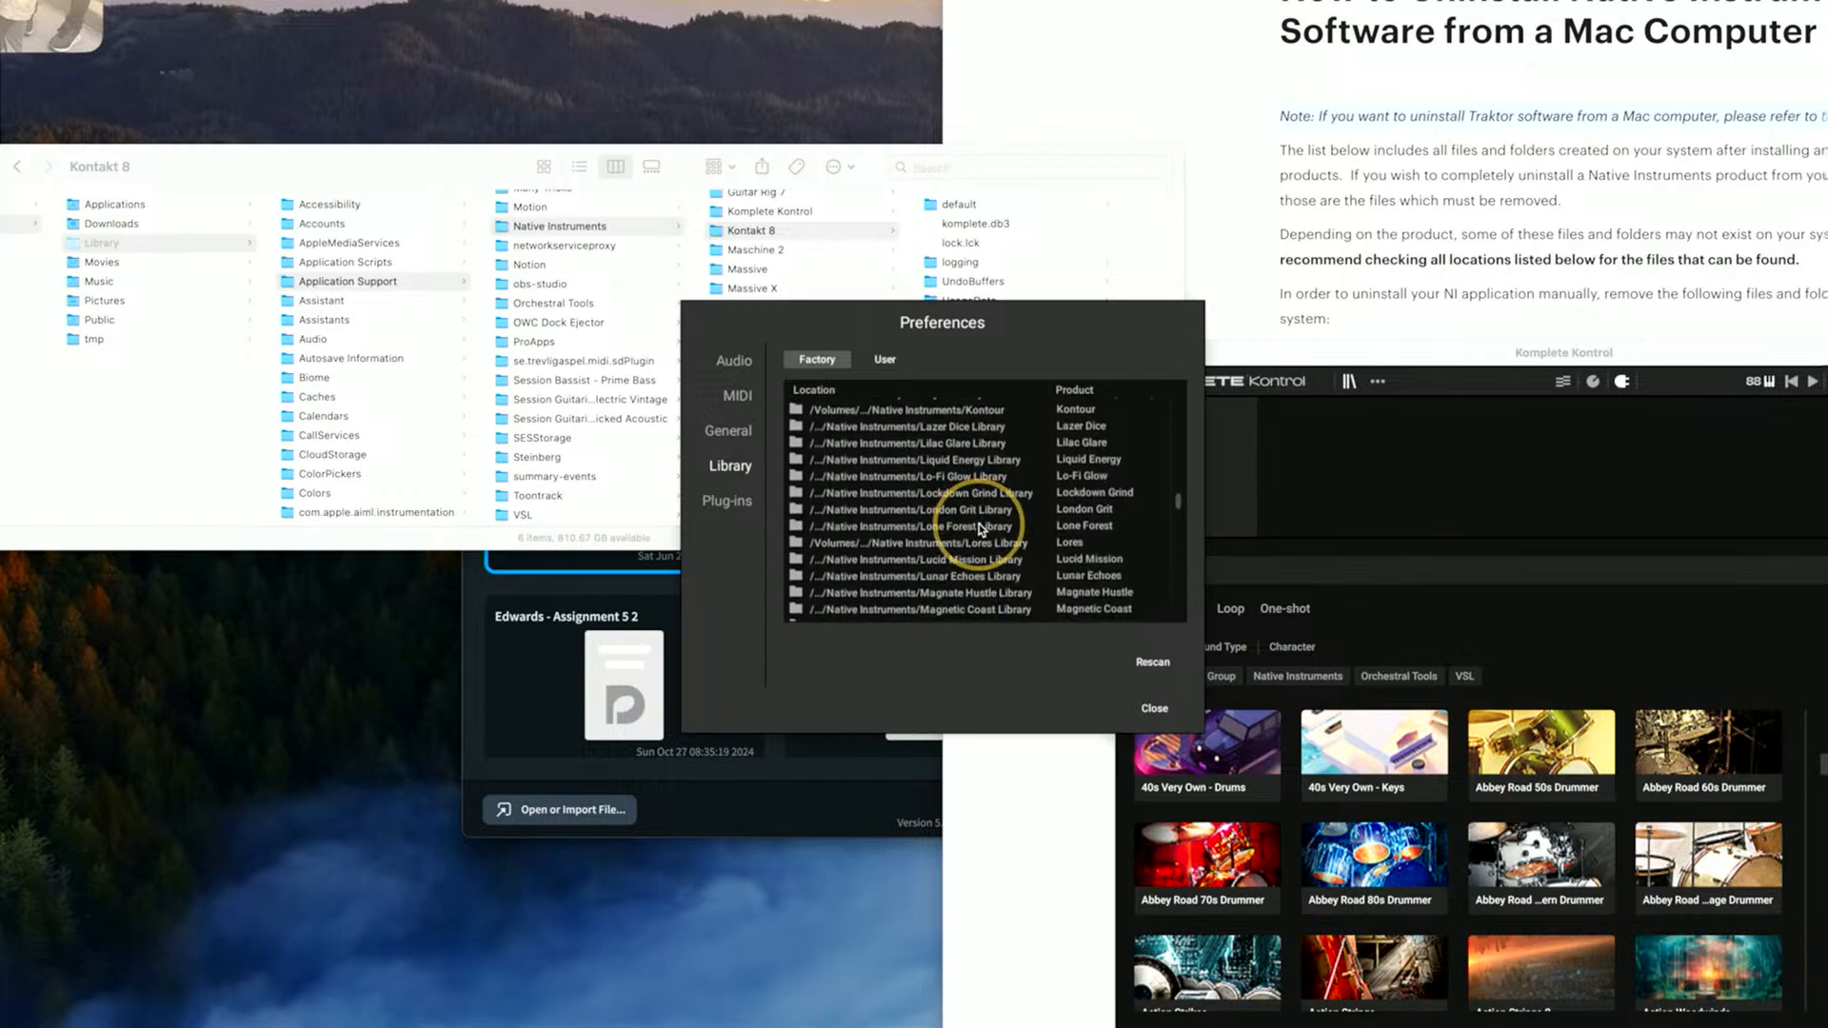
scroll(979, 524, up, 15)
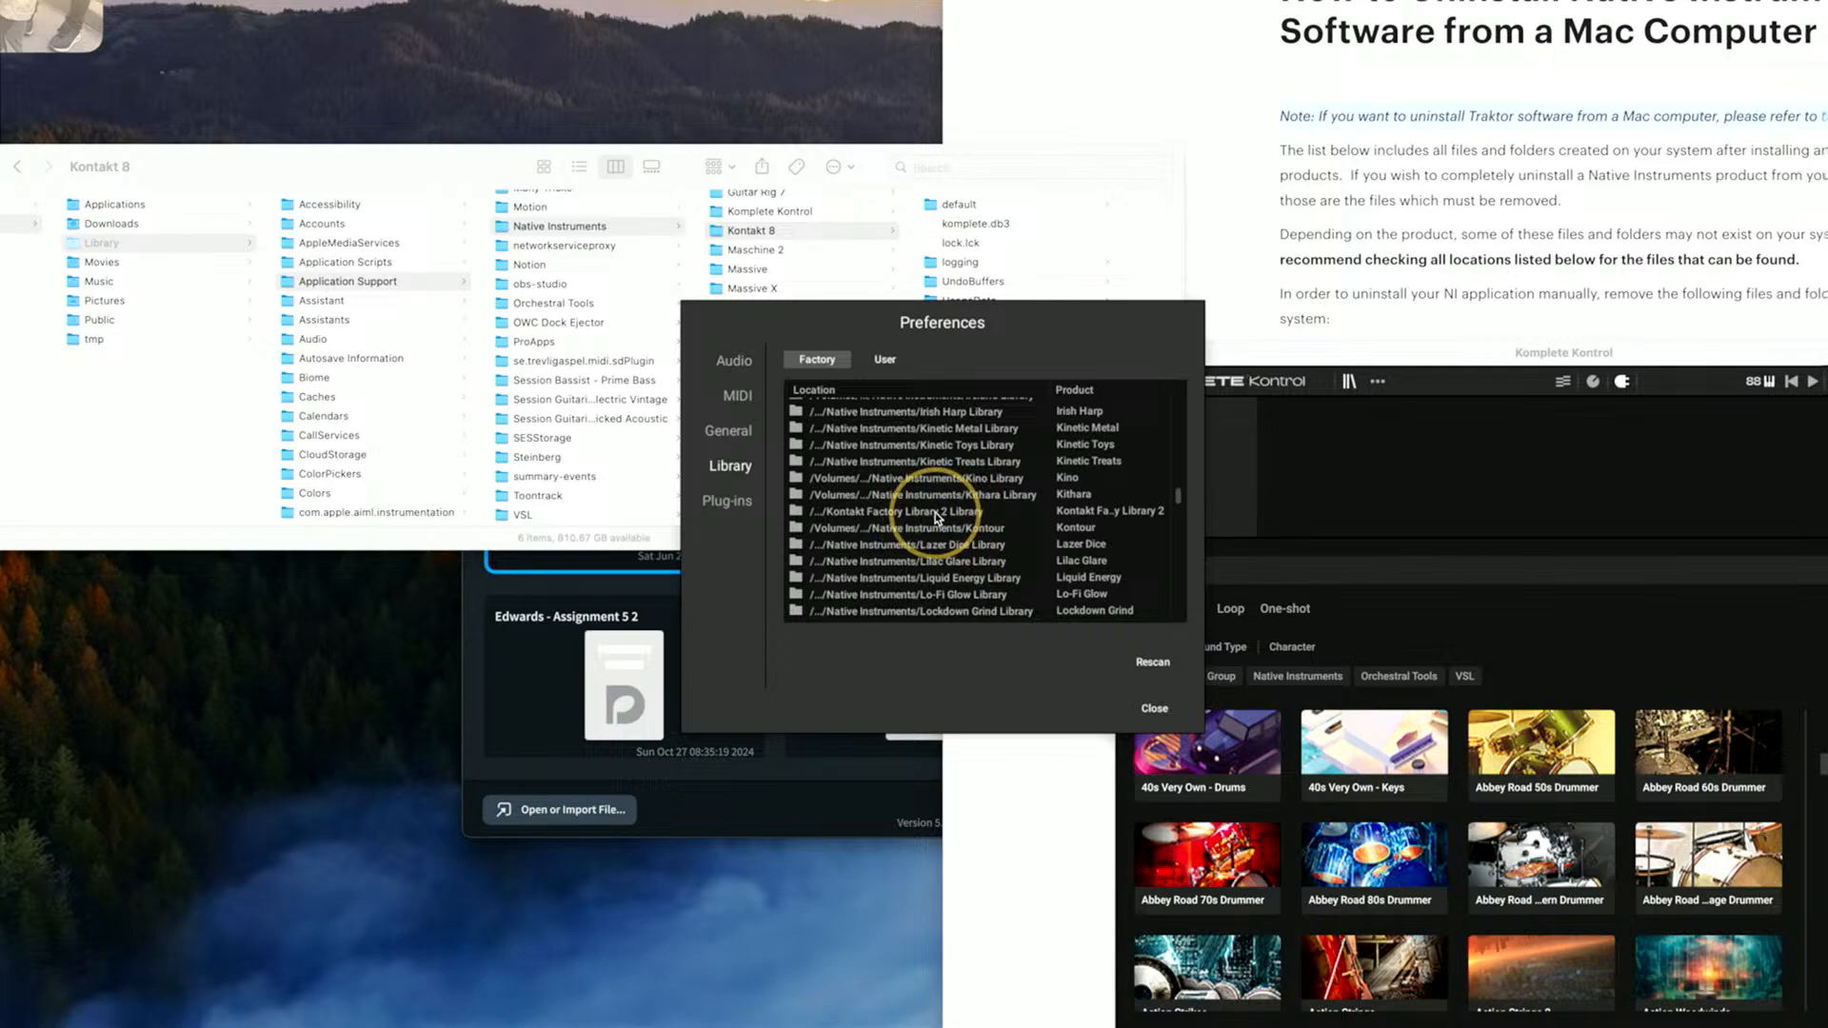
scroll(967, 479, up, 3)
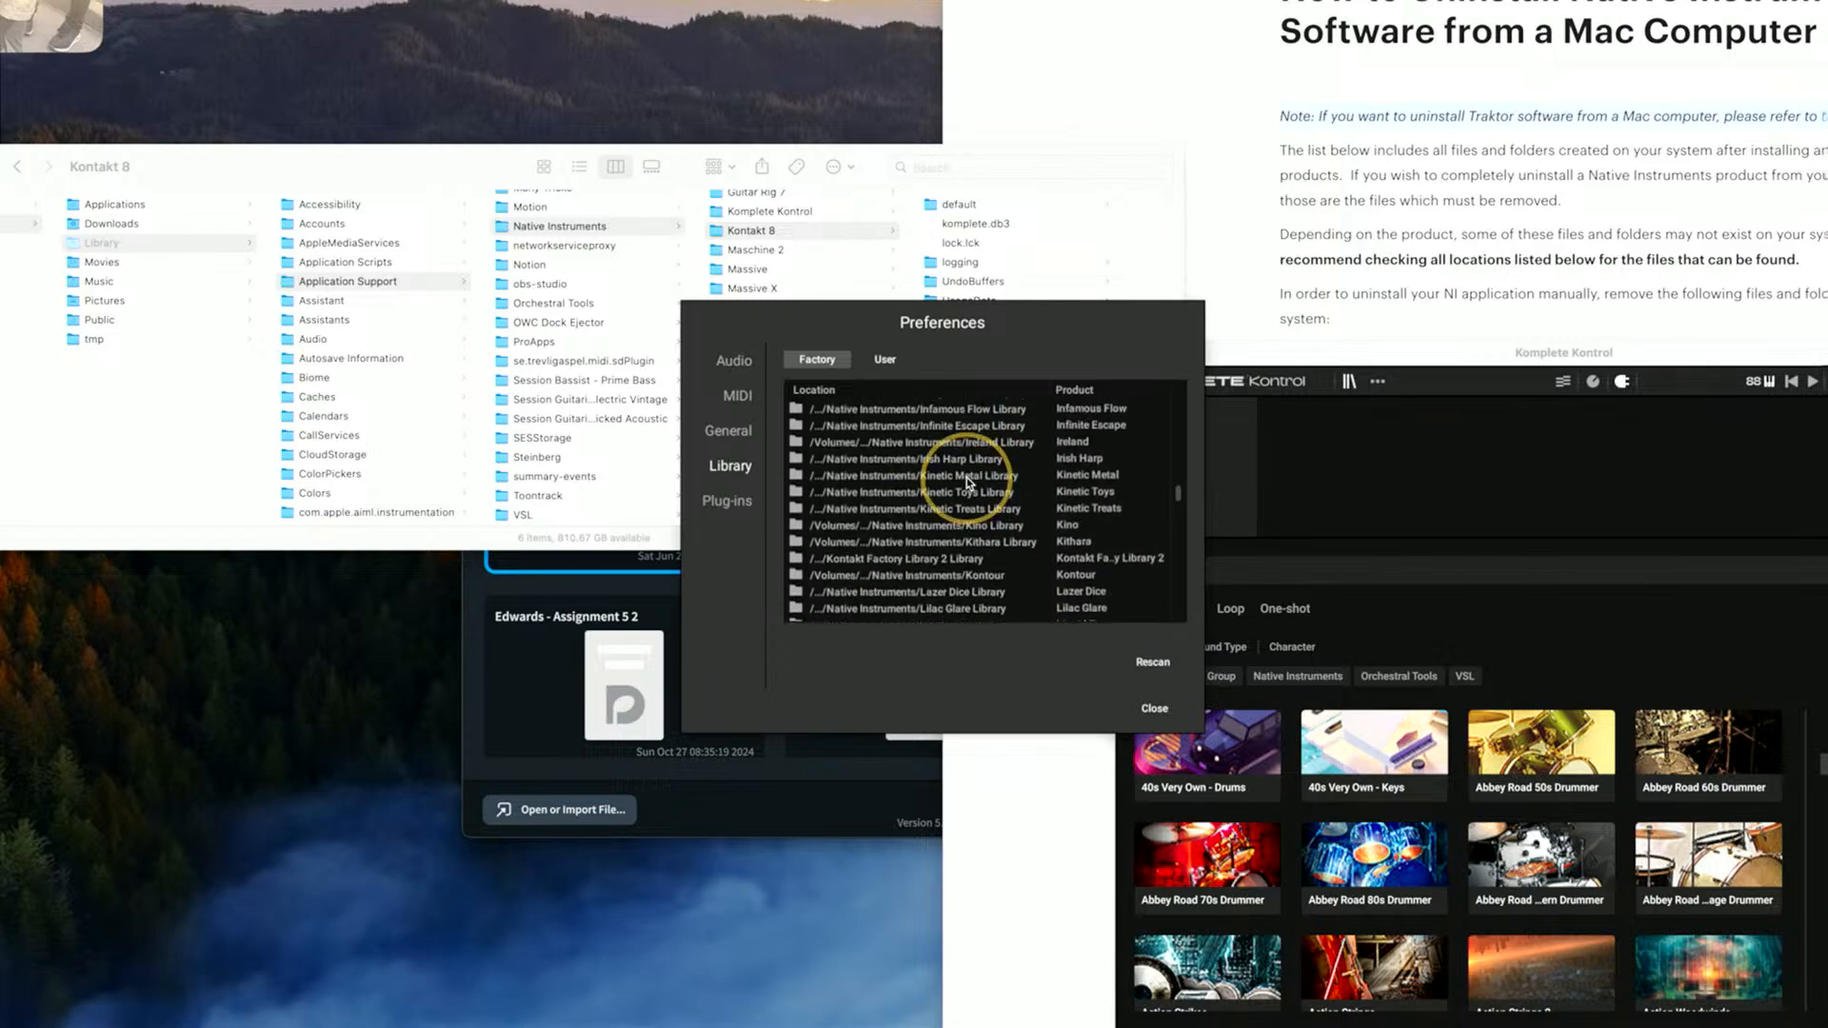
scroll(968, 481, down, 1)
scroll(1093, 514, down, 4)
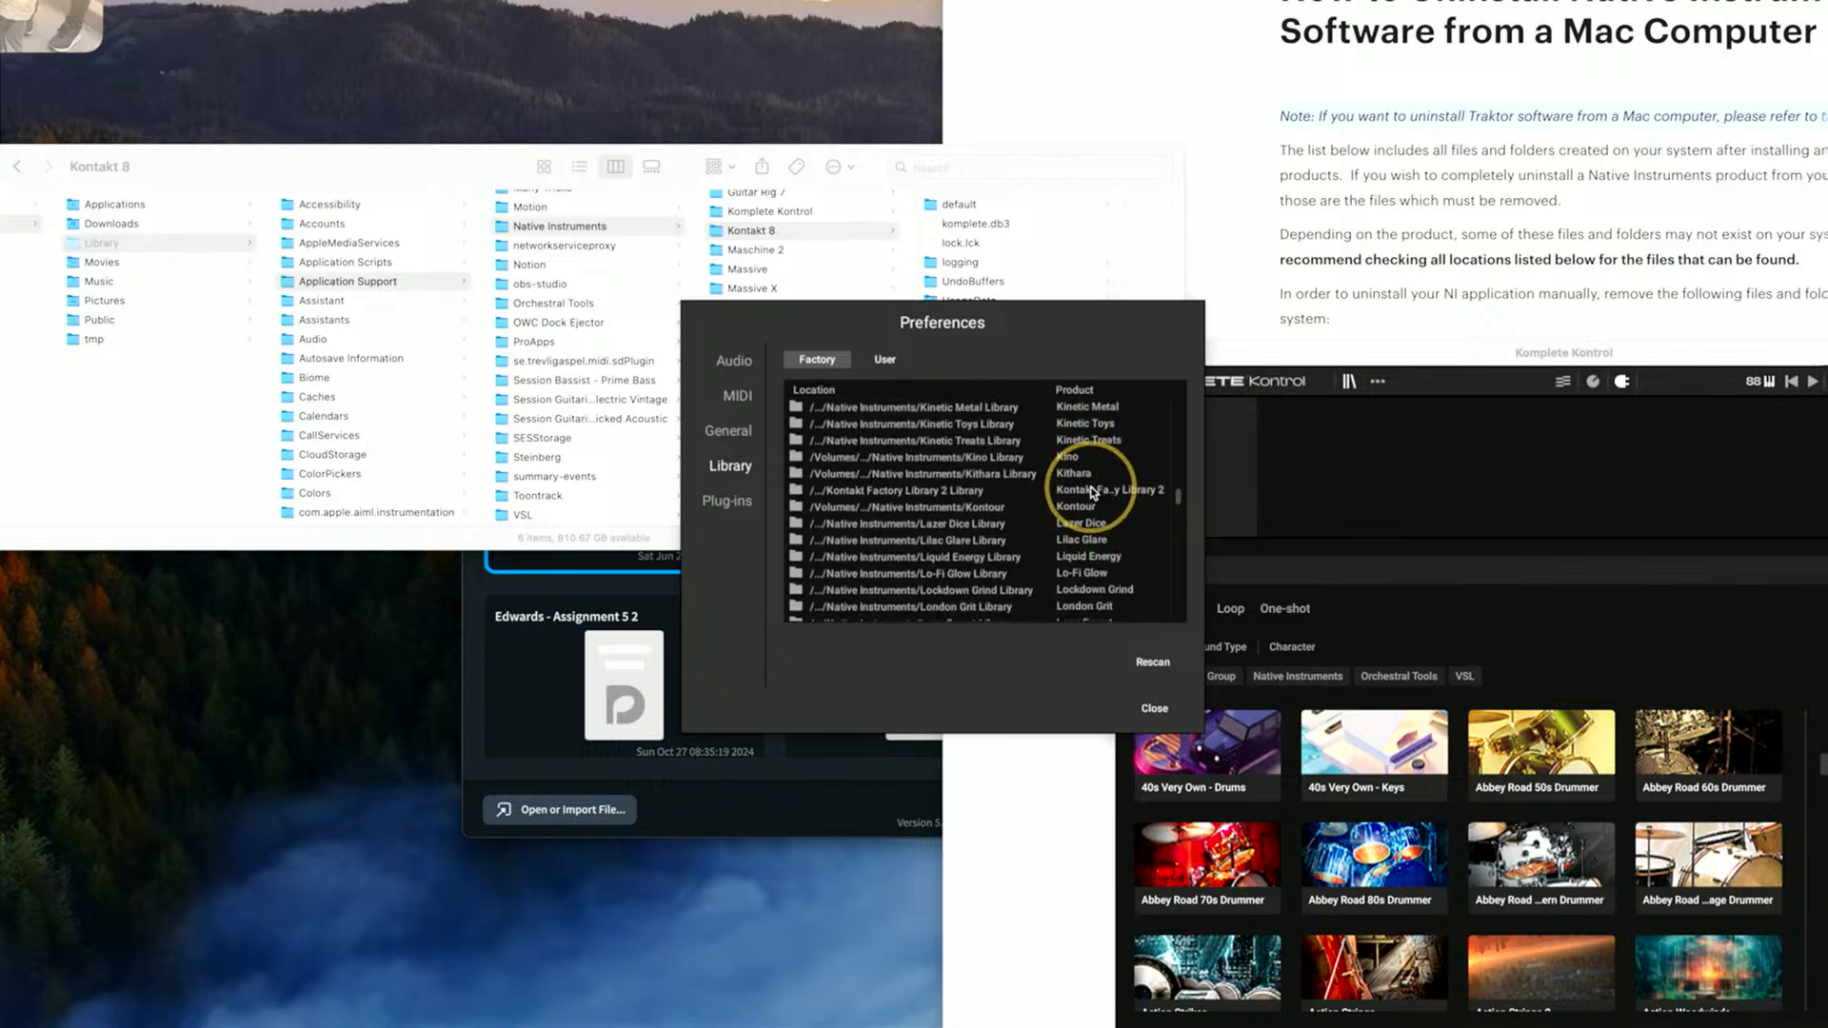
scroll(1095, 492, down, 1)
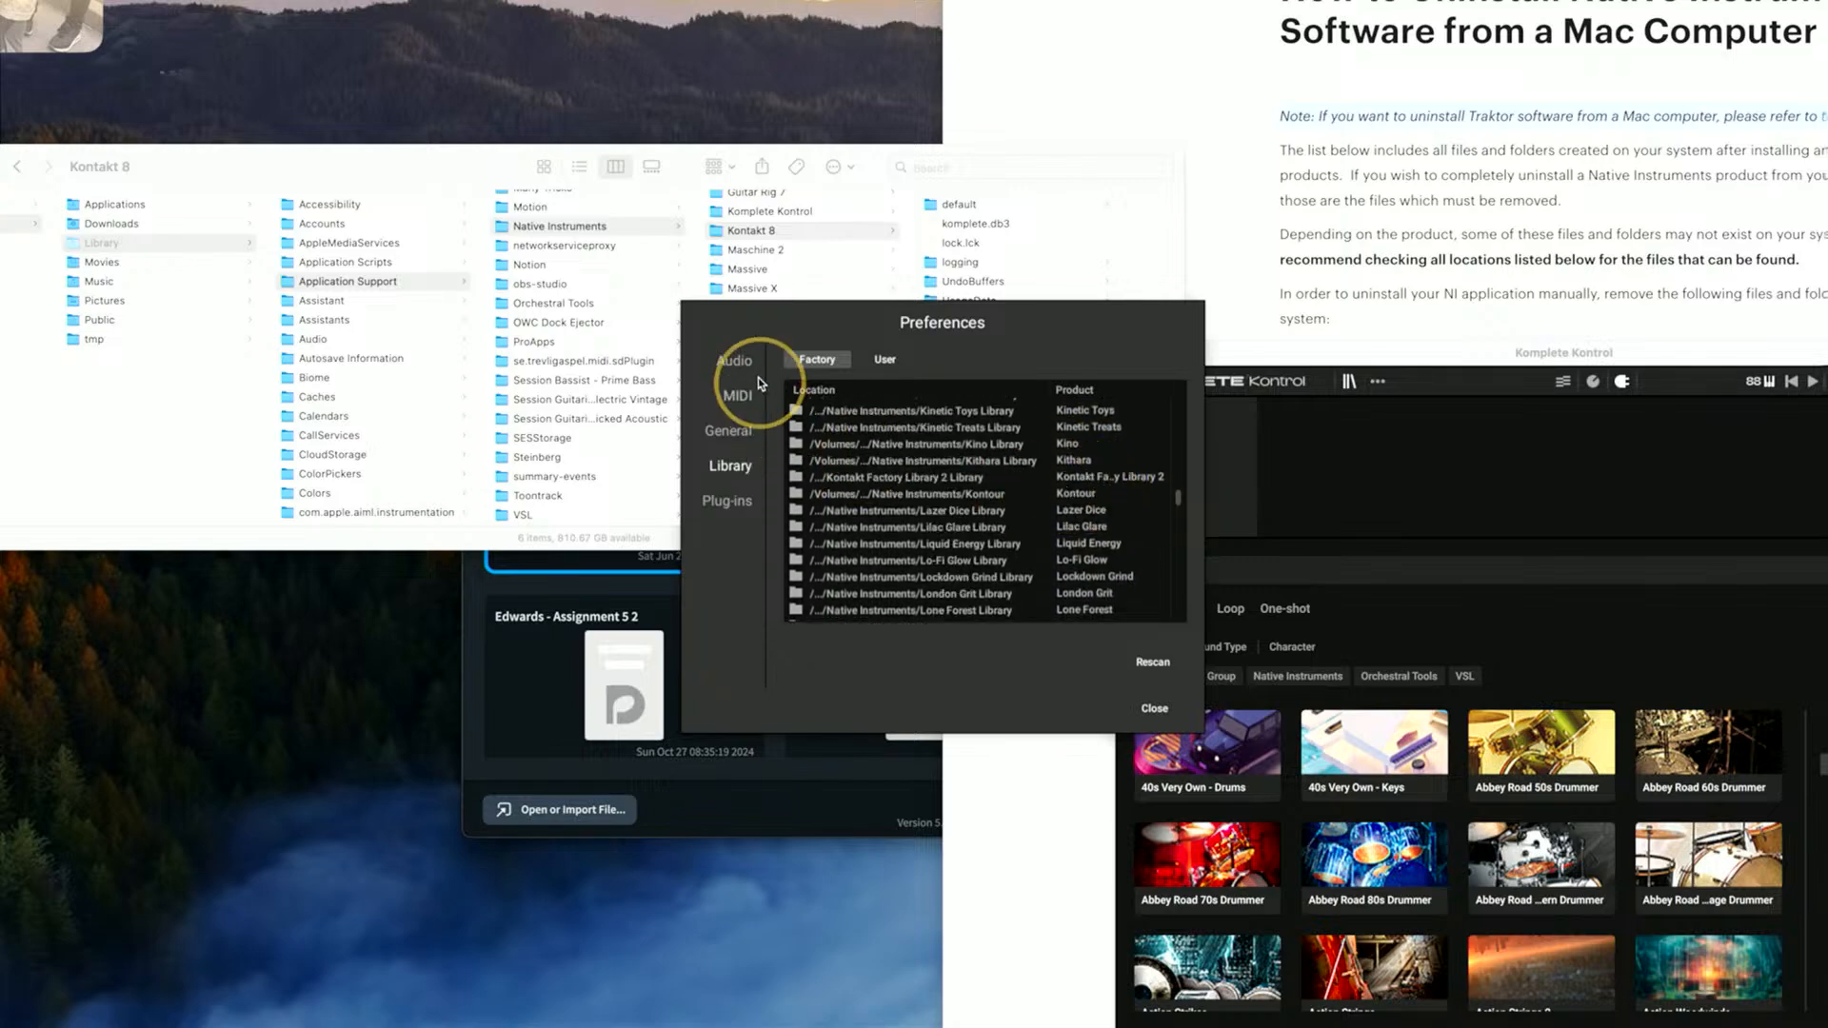
Step: Check the plug-in manager list in Preferences for installed Kontakt versions, and close the Preferences
click(733, 504)
scroll(900, 514, down, 6)
scroll(895, 515, down, 5)
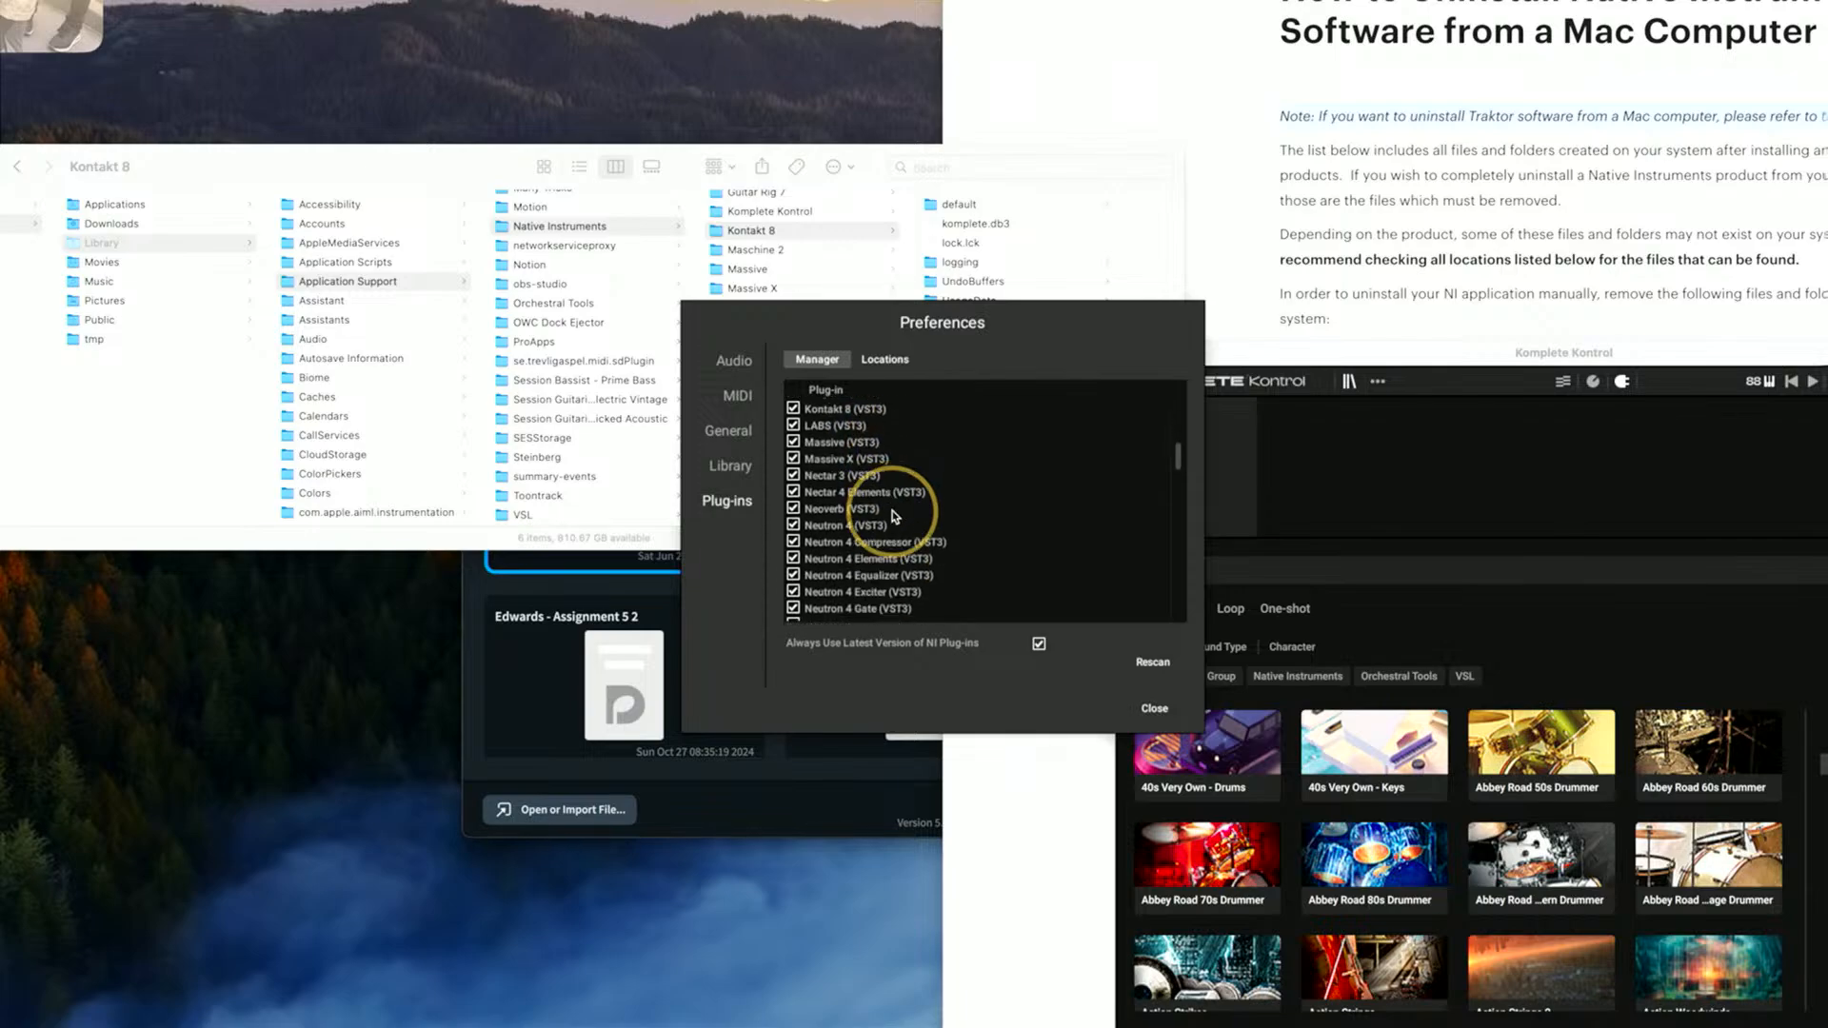
scroll(894, 510, up, 2)
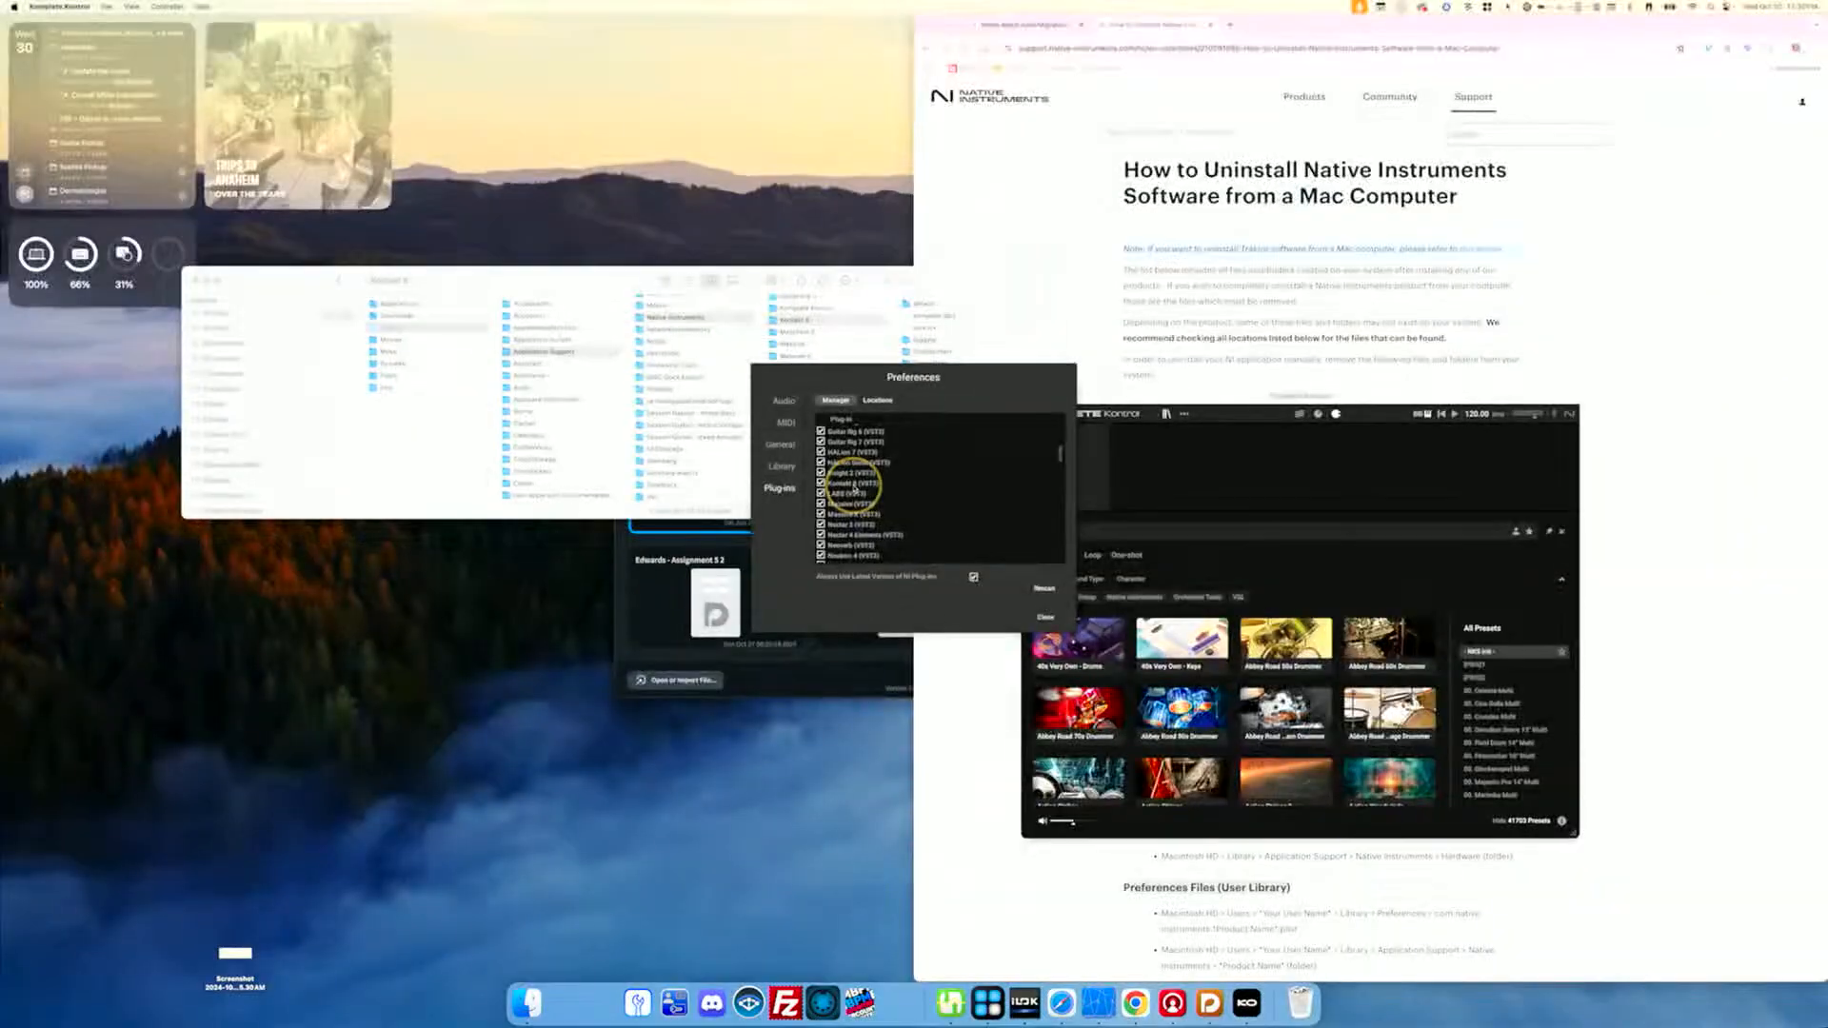
click(1047, 621)
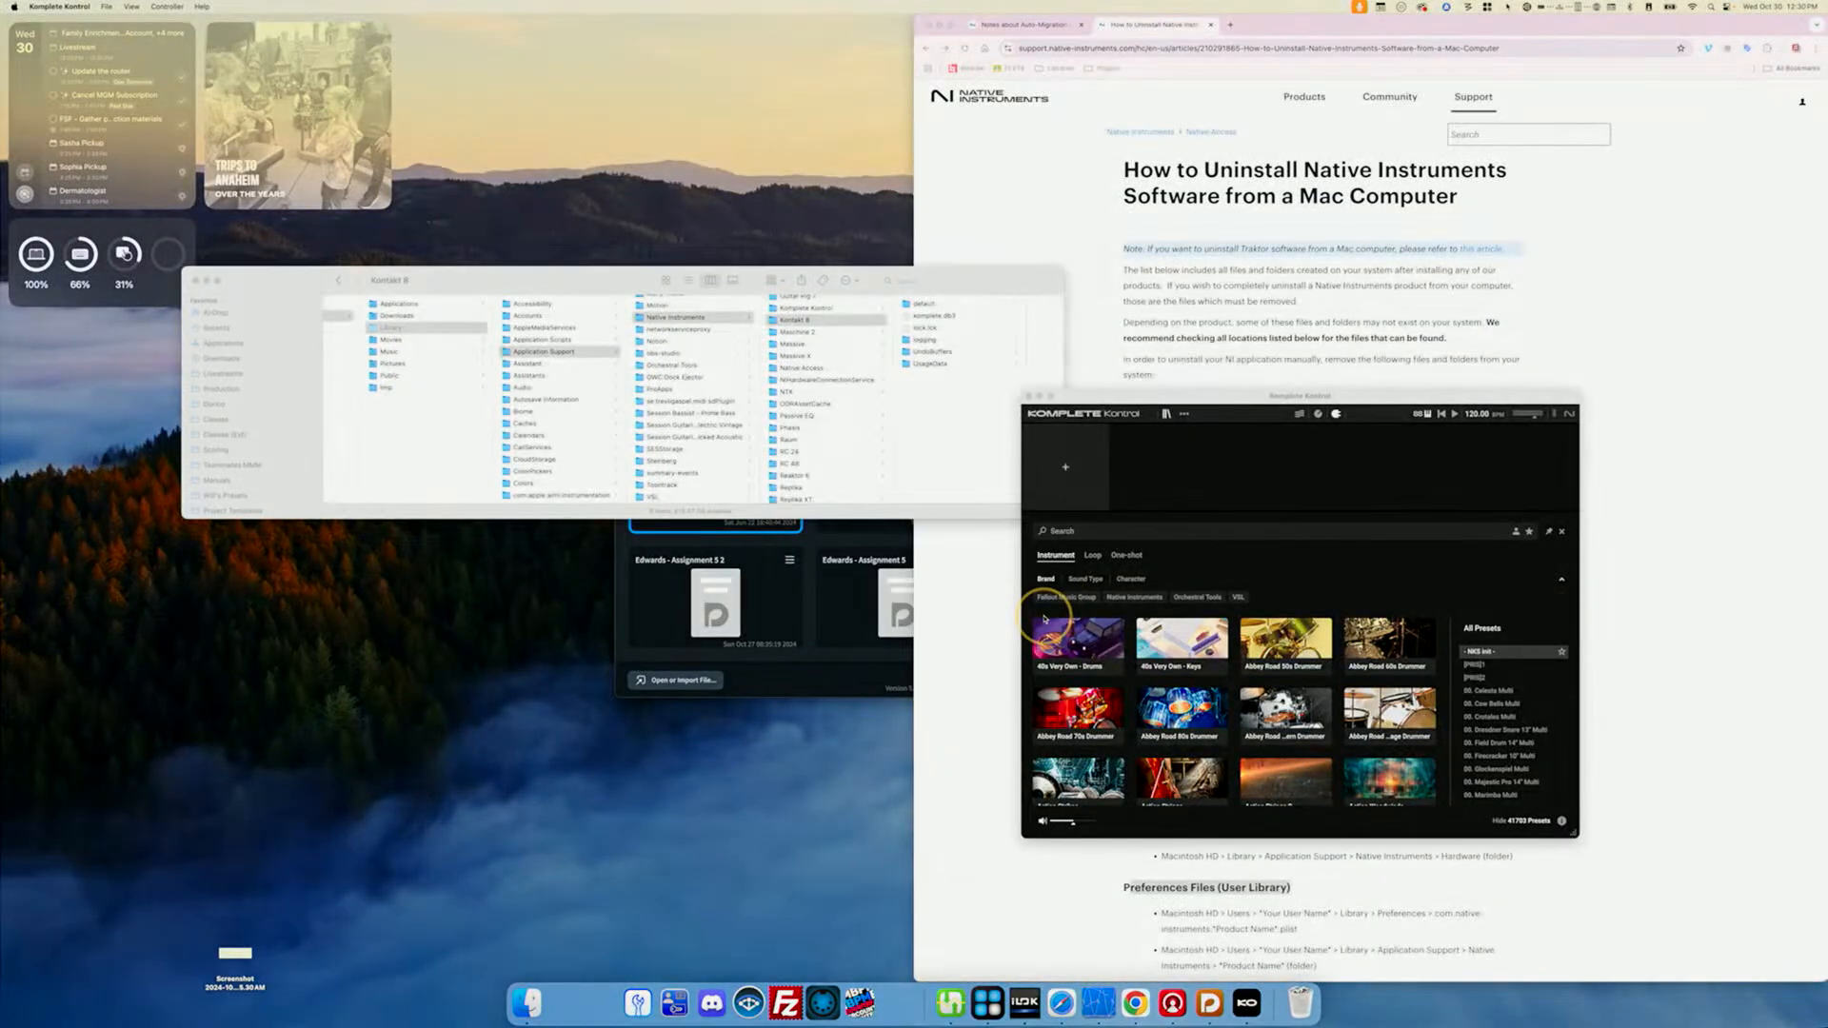
Step: Switch to Vienna Ensemble Pro and open the recent server project K8 Upgrade Test
click(797, 684)
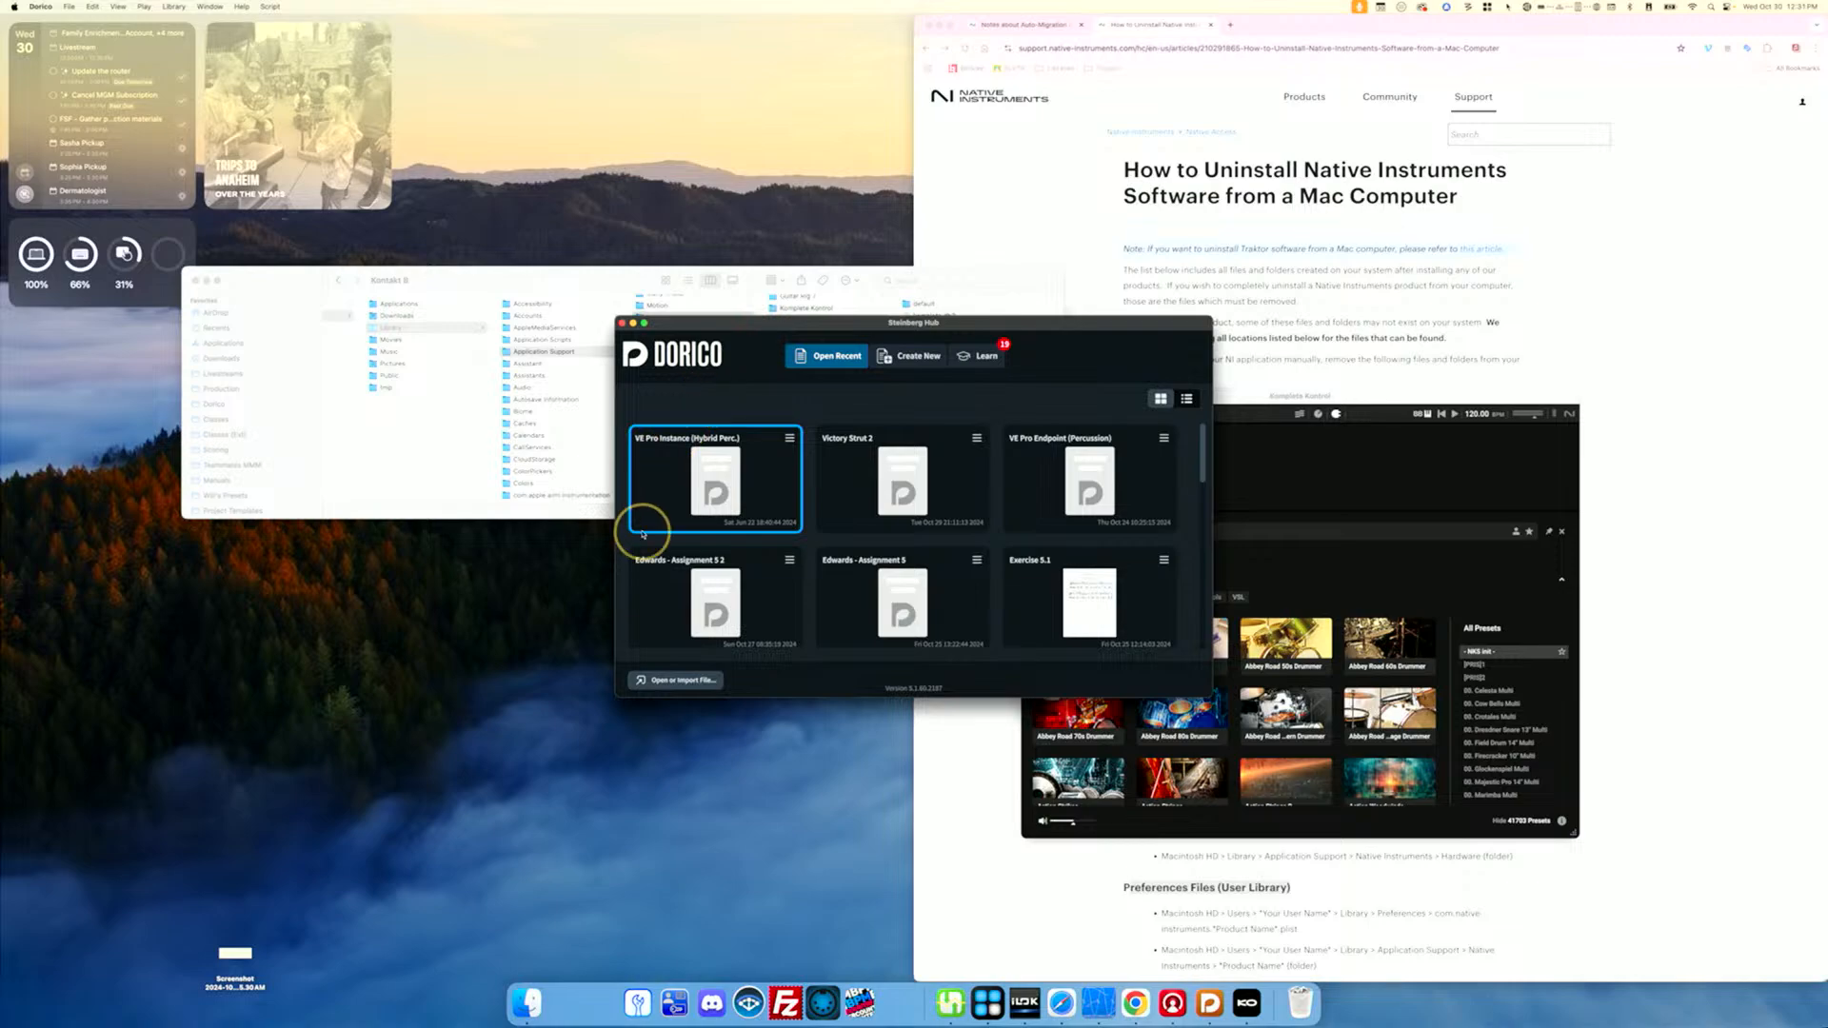
click(749, 1003)
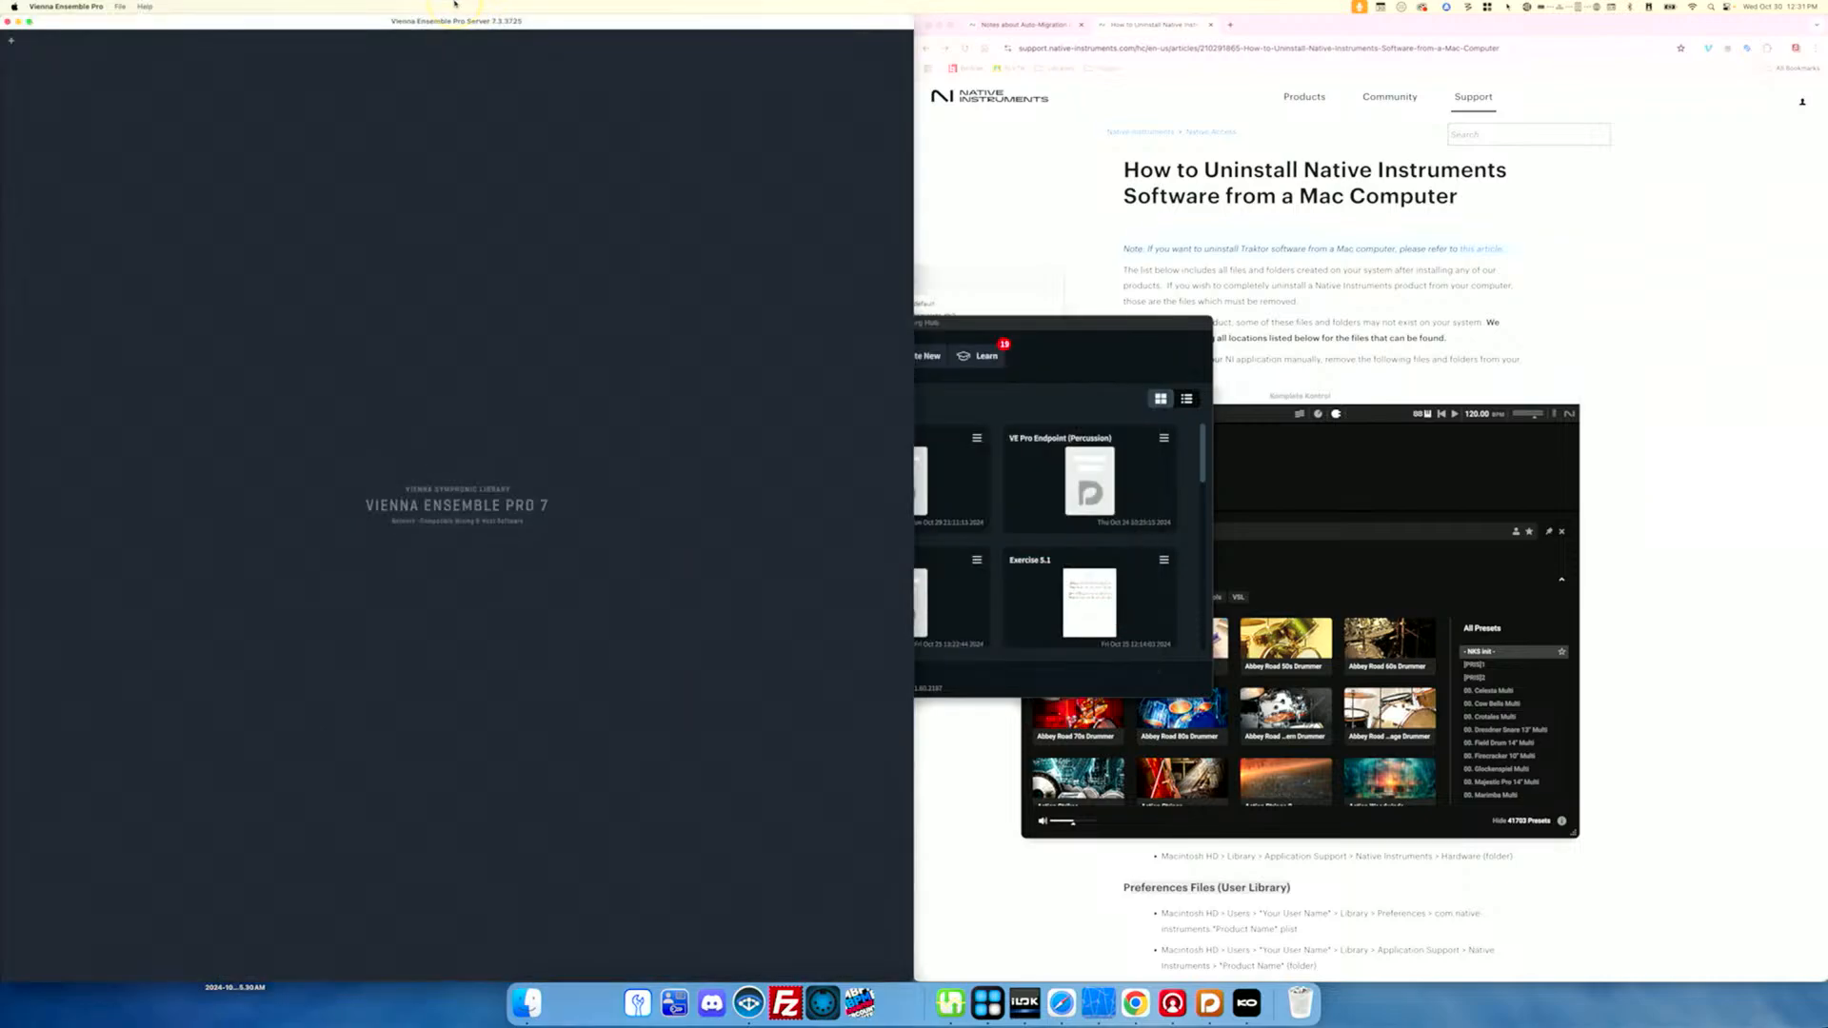
click(119, 7)
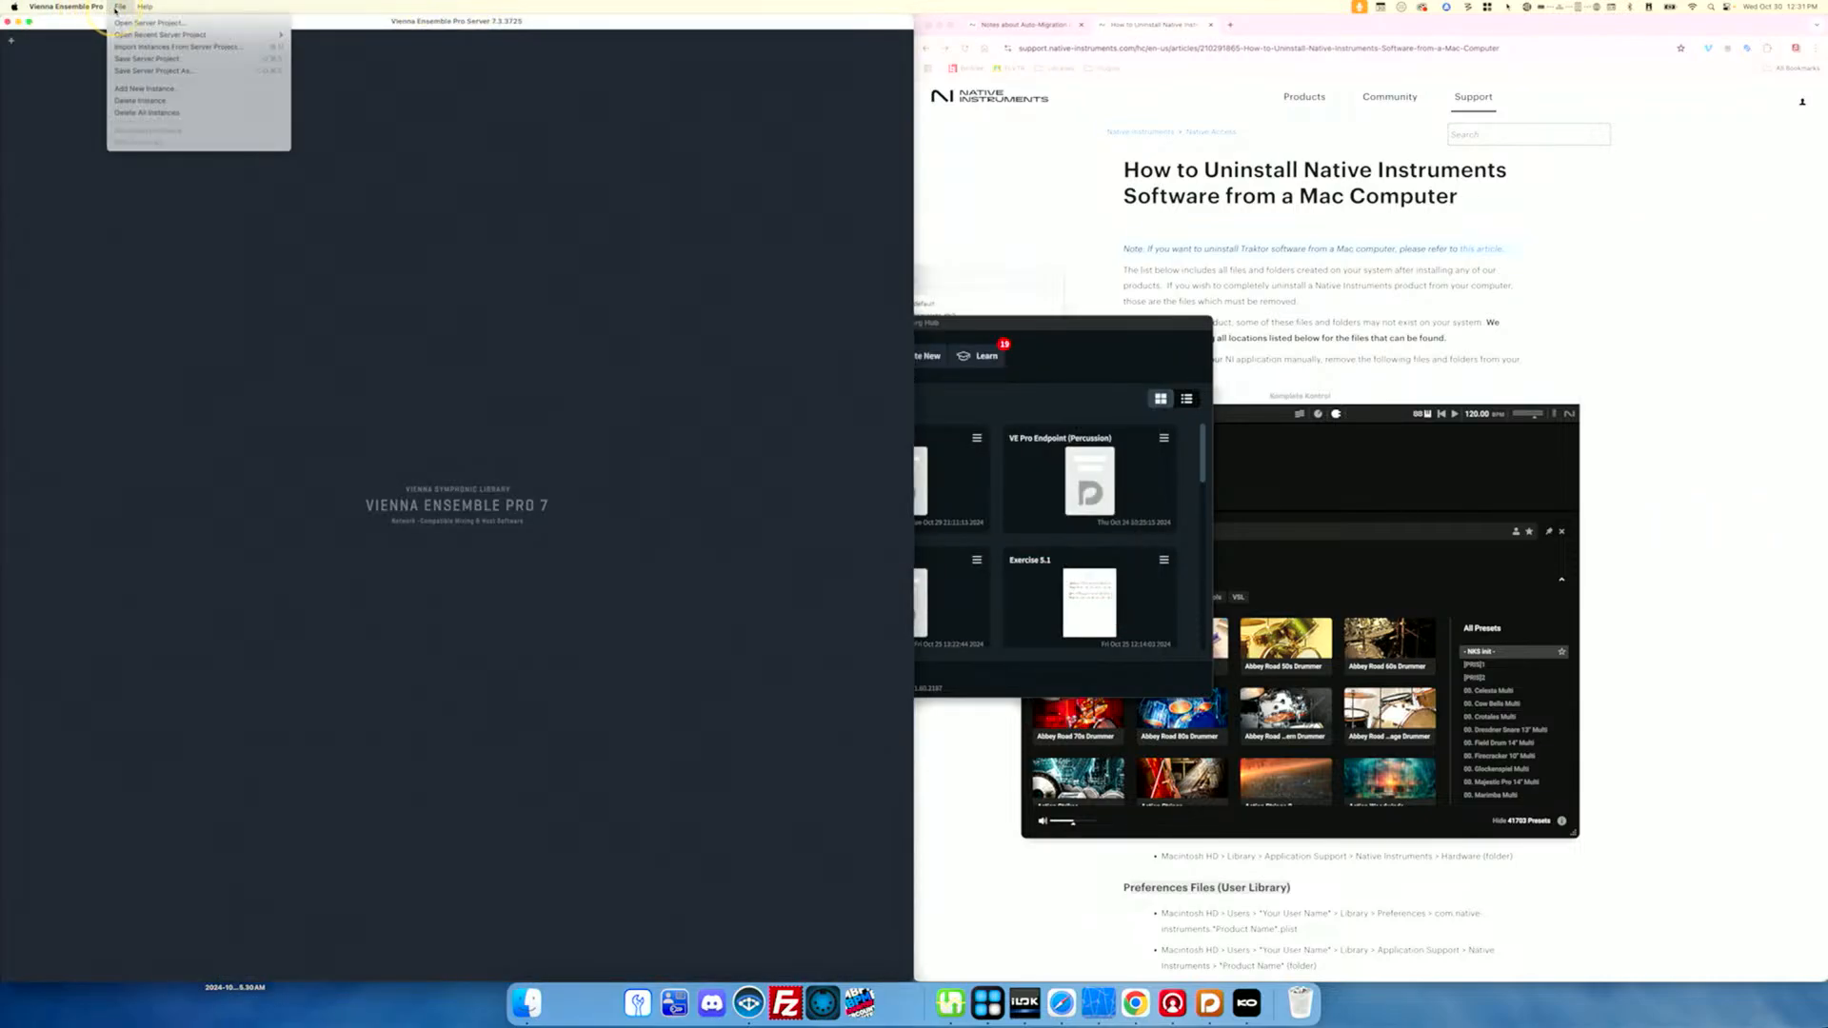
mouse_move(229, 34)
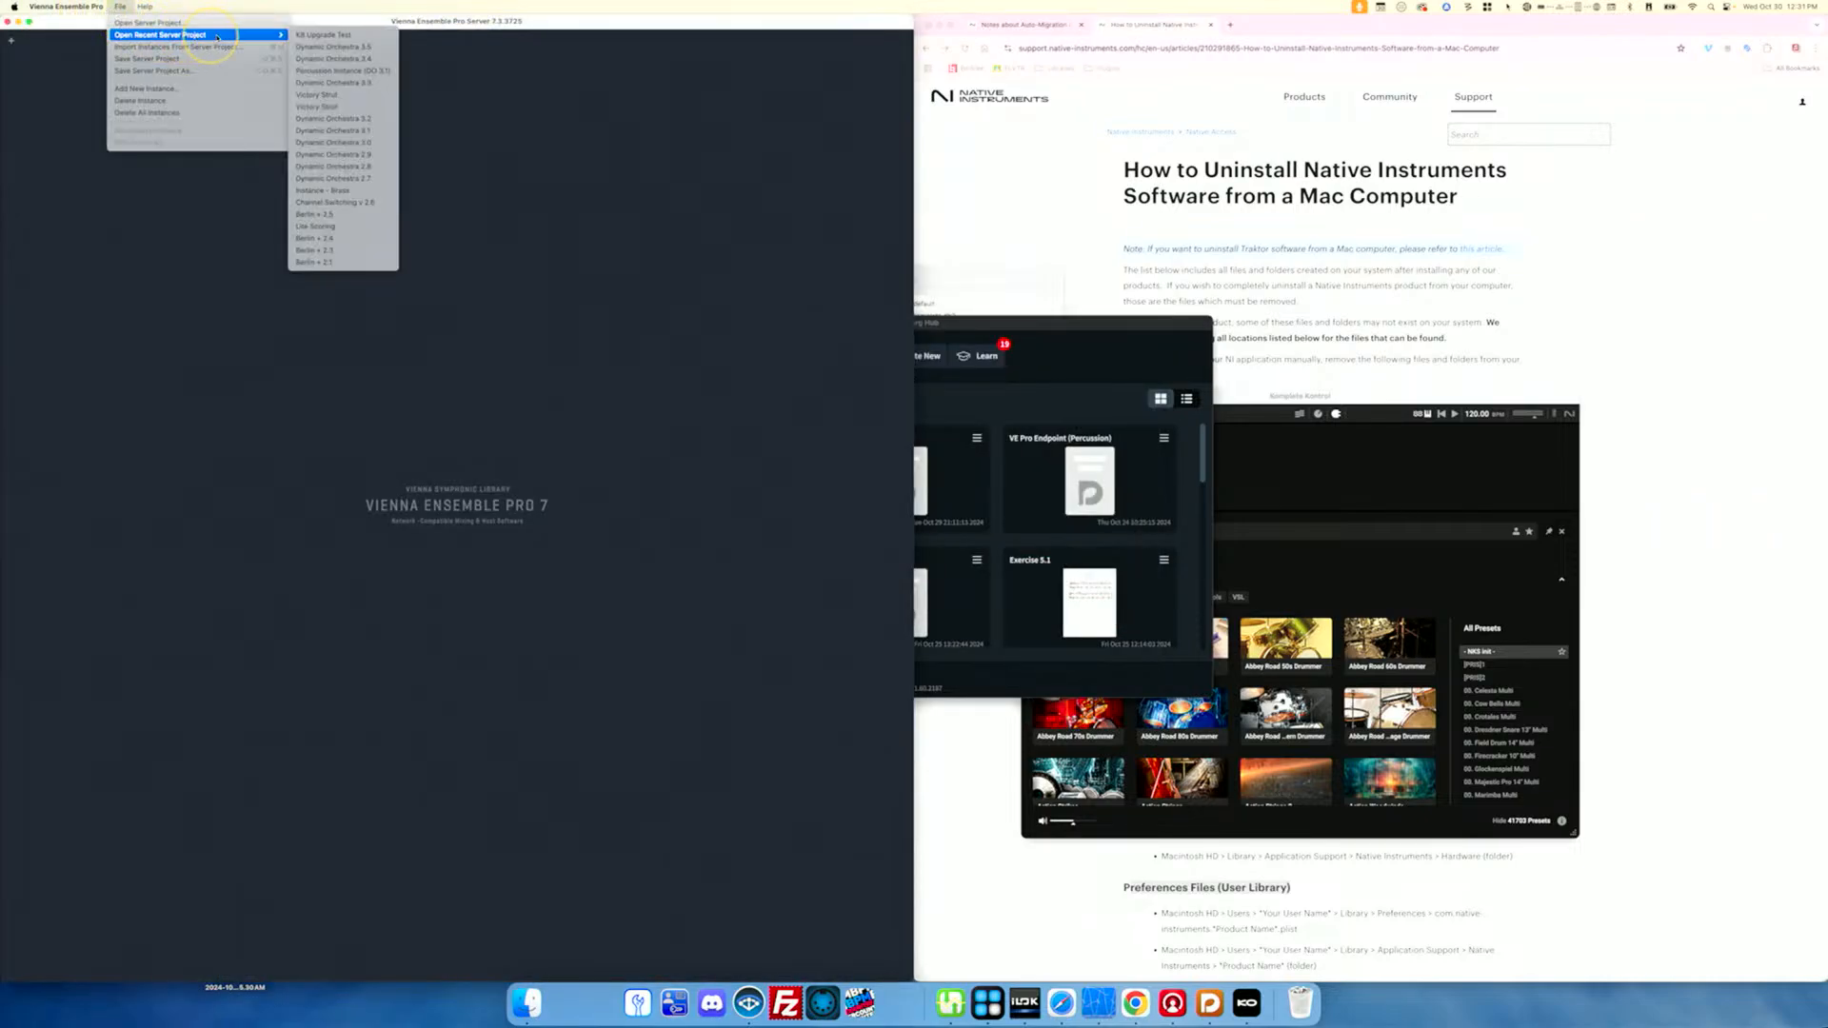
click(308, 36)
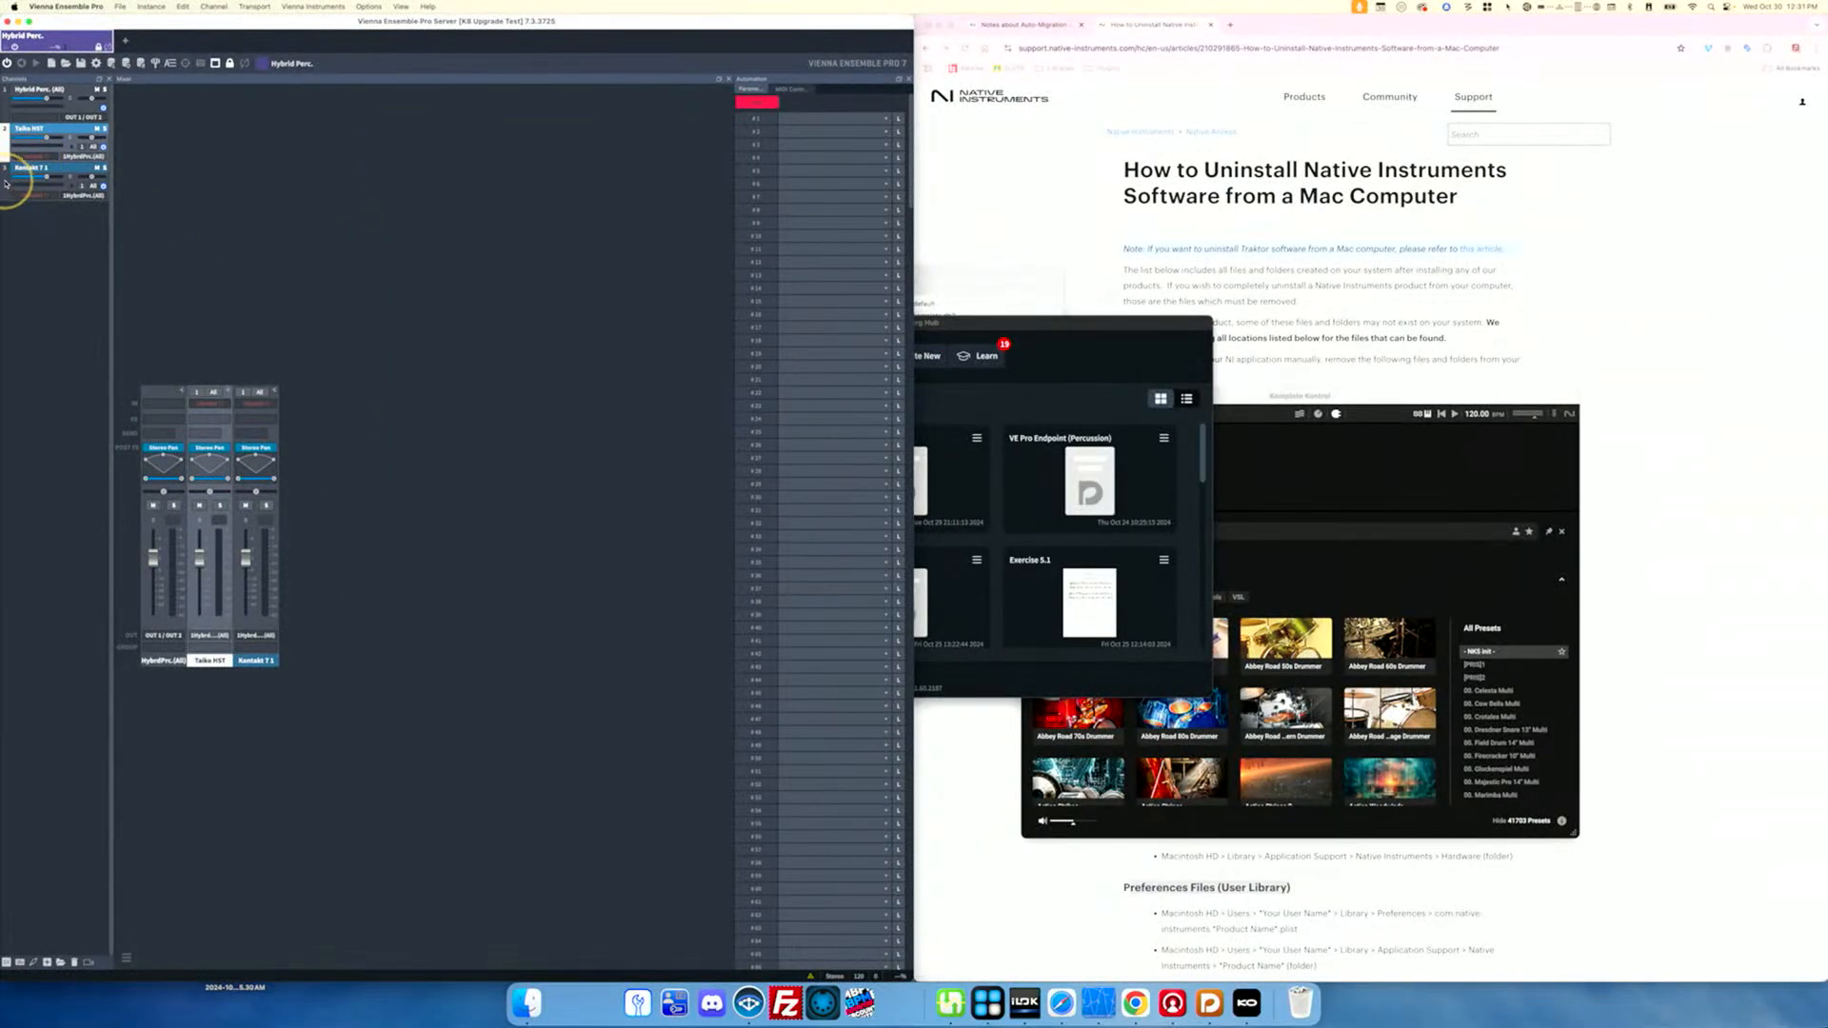
Step: Replace the missing Kontakt 7 plug-in on the Taiko HST channel with the Native Instruments Kontakt 8 VST3 in stereo
click(5, 182)
click(45, 159)
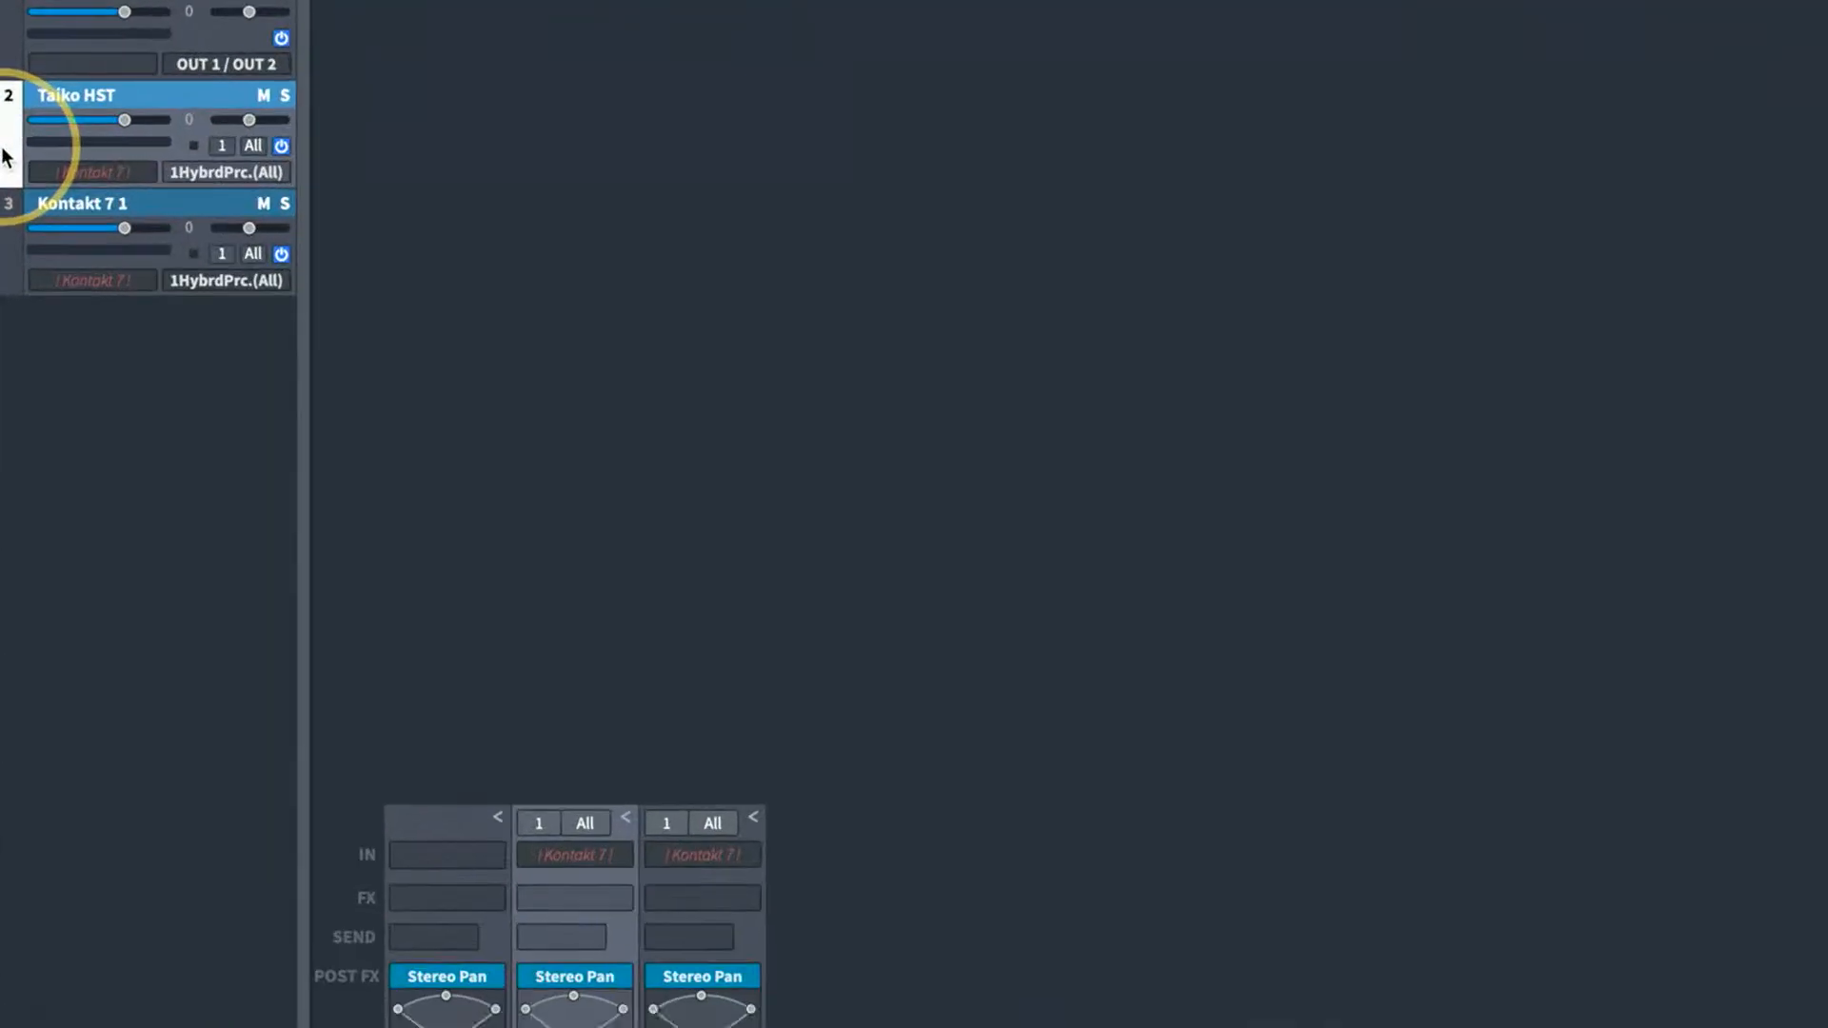
click(169, 176)
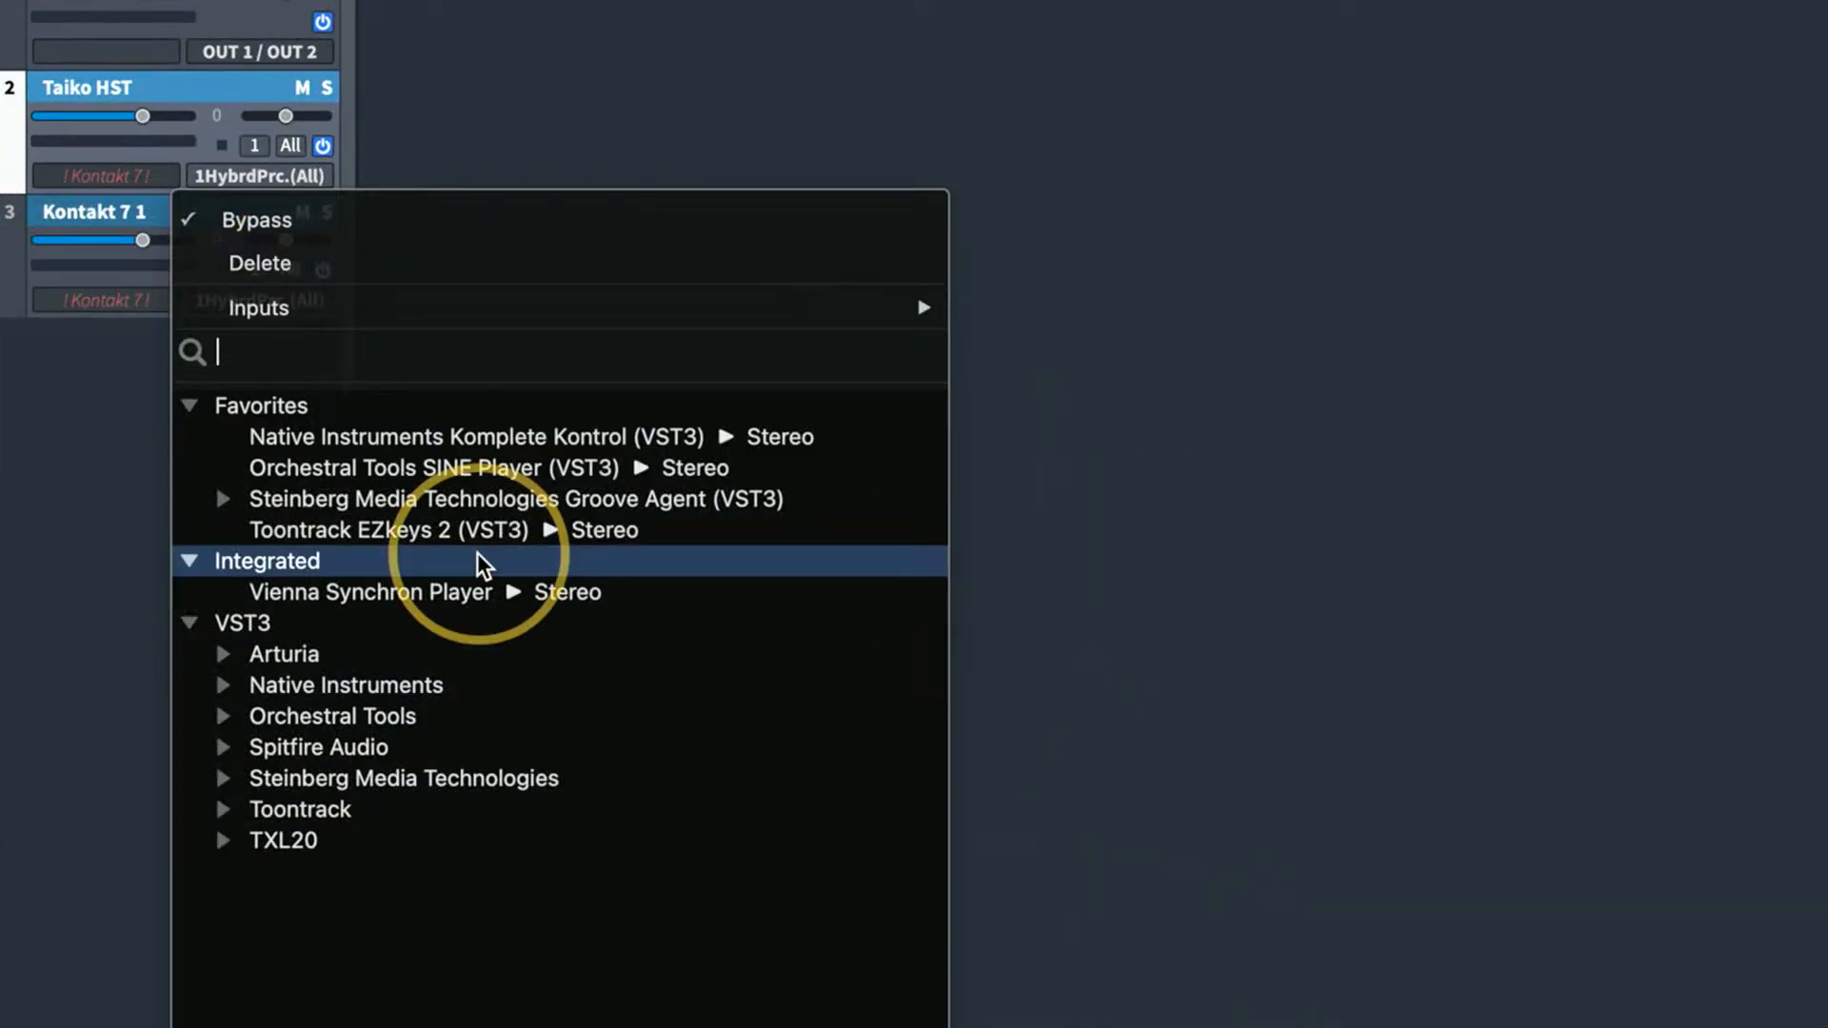
click(225, 686)
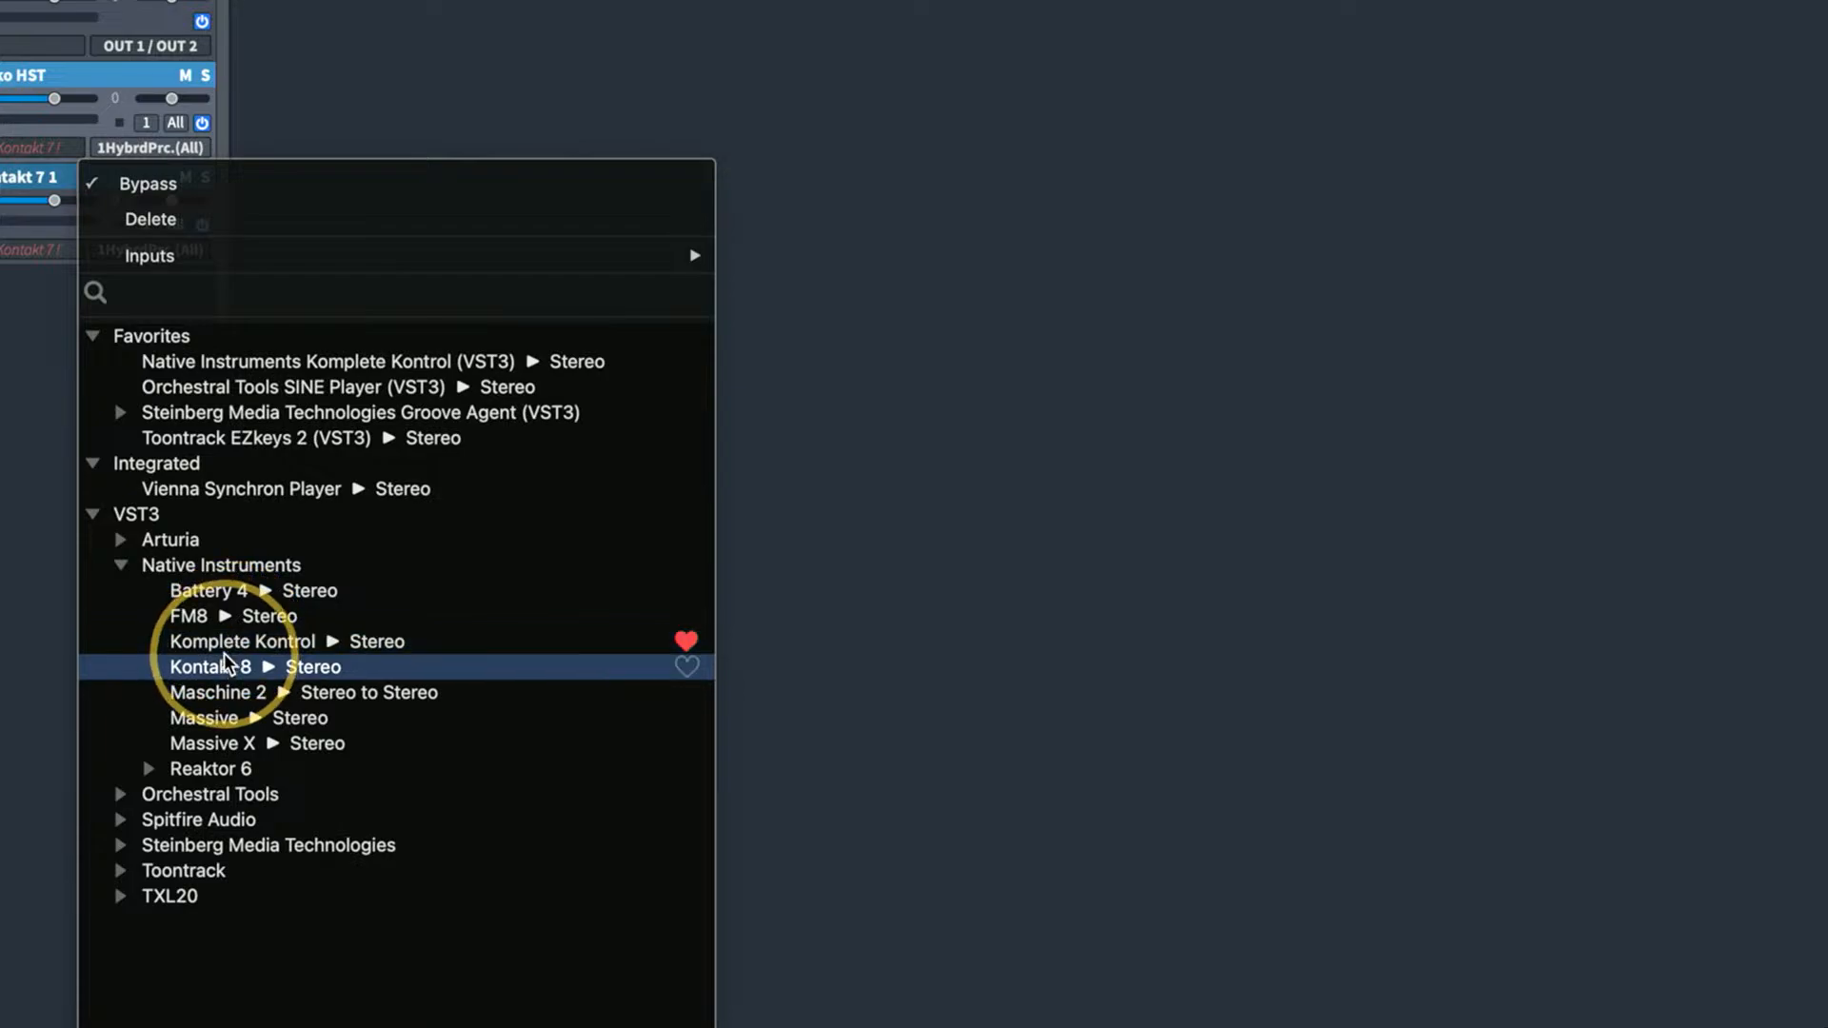
click(223, 666)
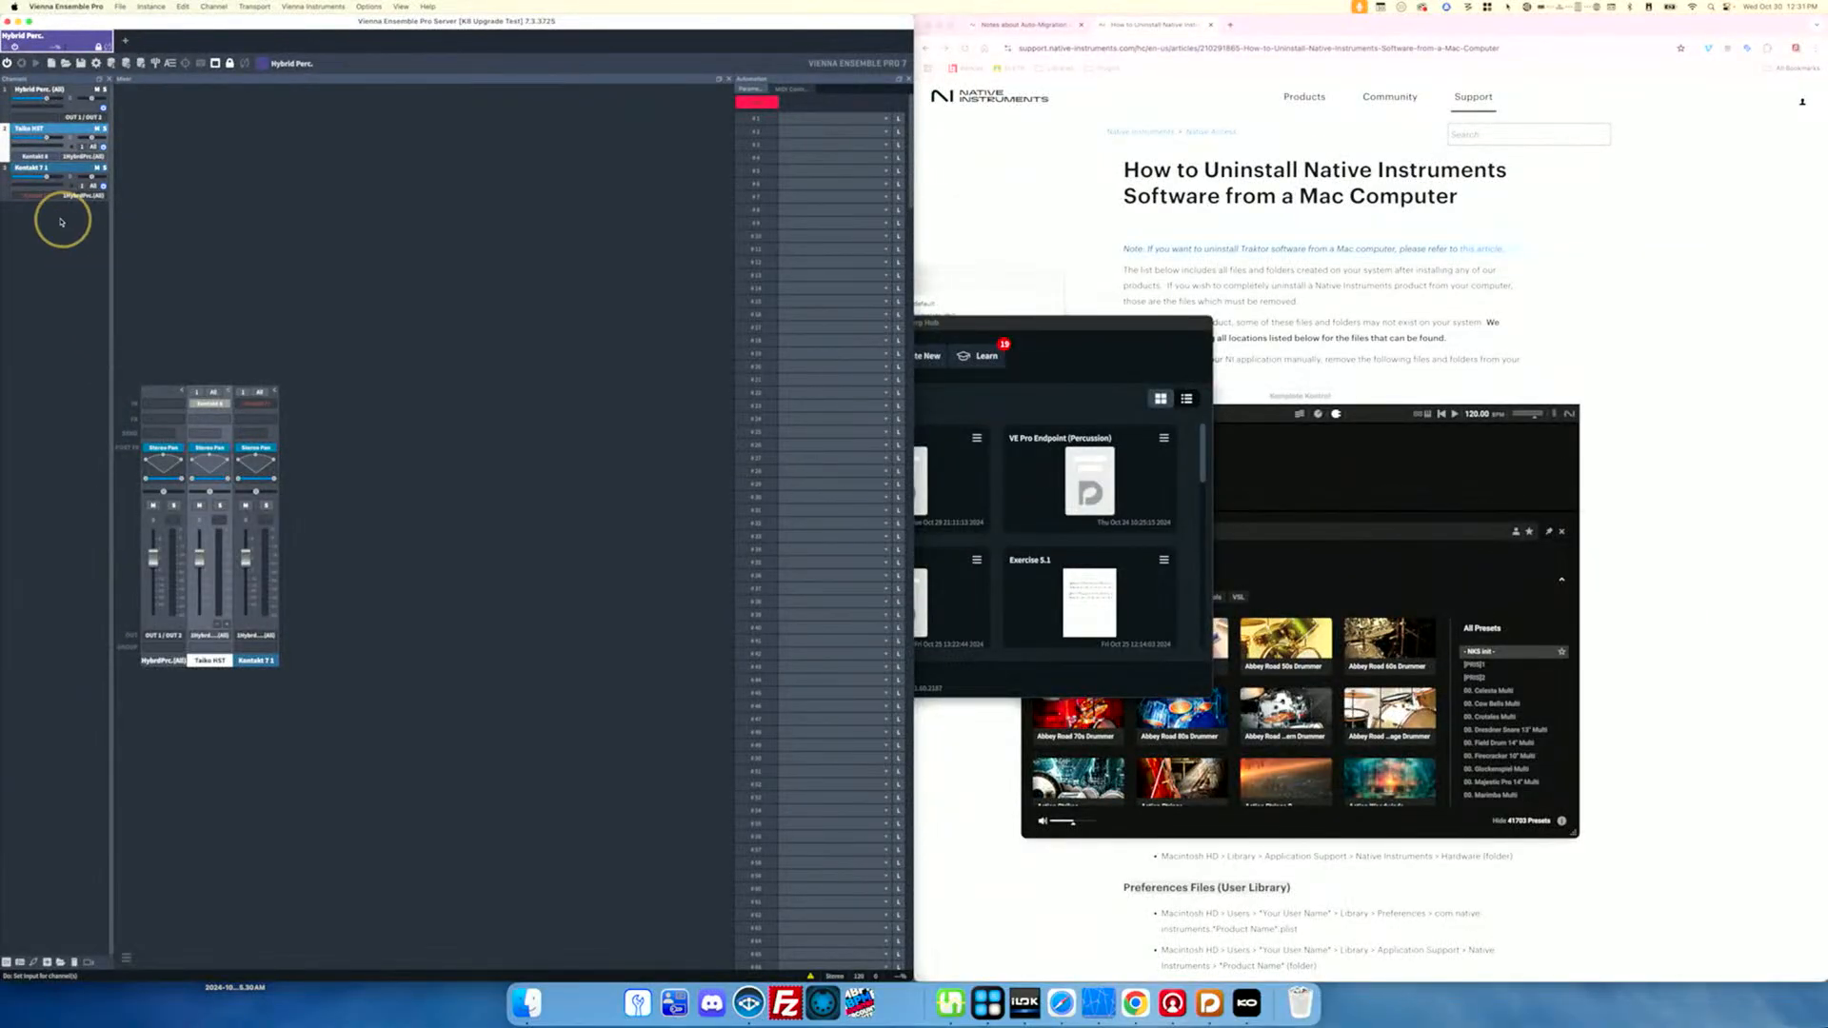
Step: View the Kontakt 8 instrument loaded on the Taiko HST channel, and select the Kontakt 7 1 channel
click(5, 112)
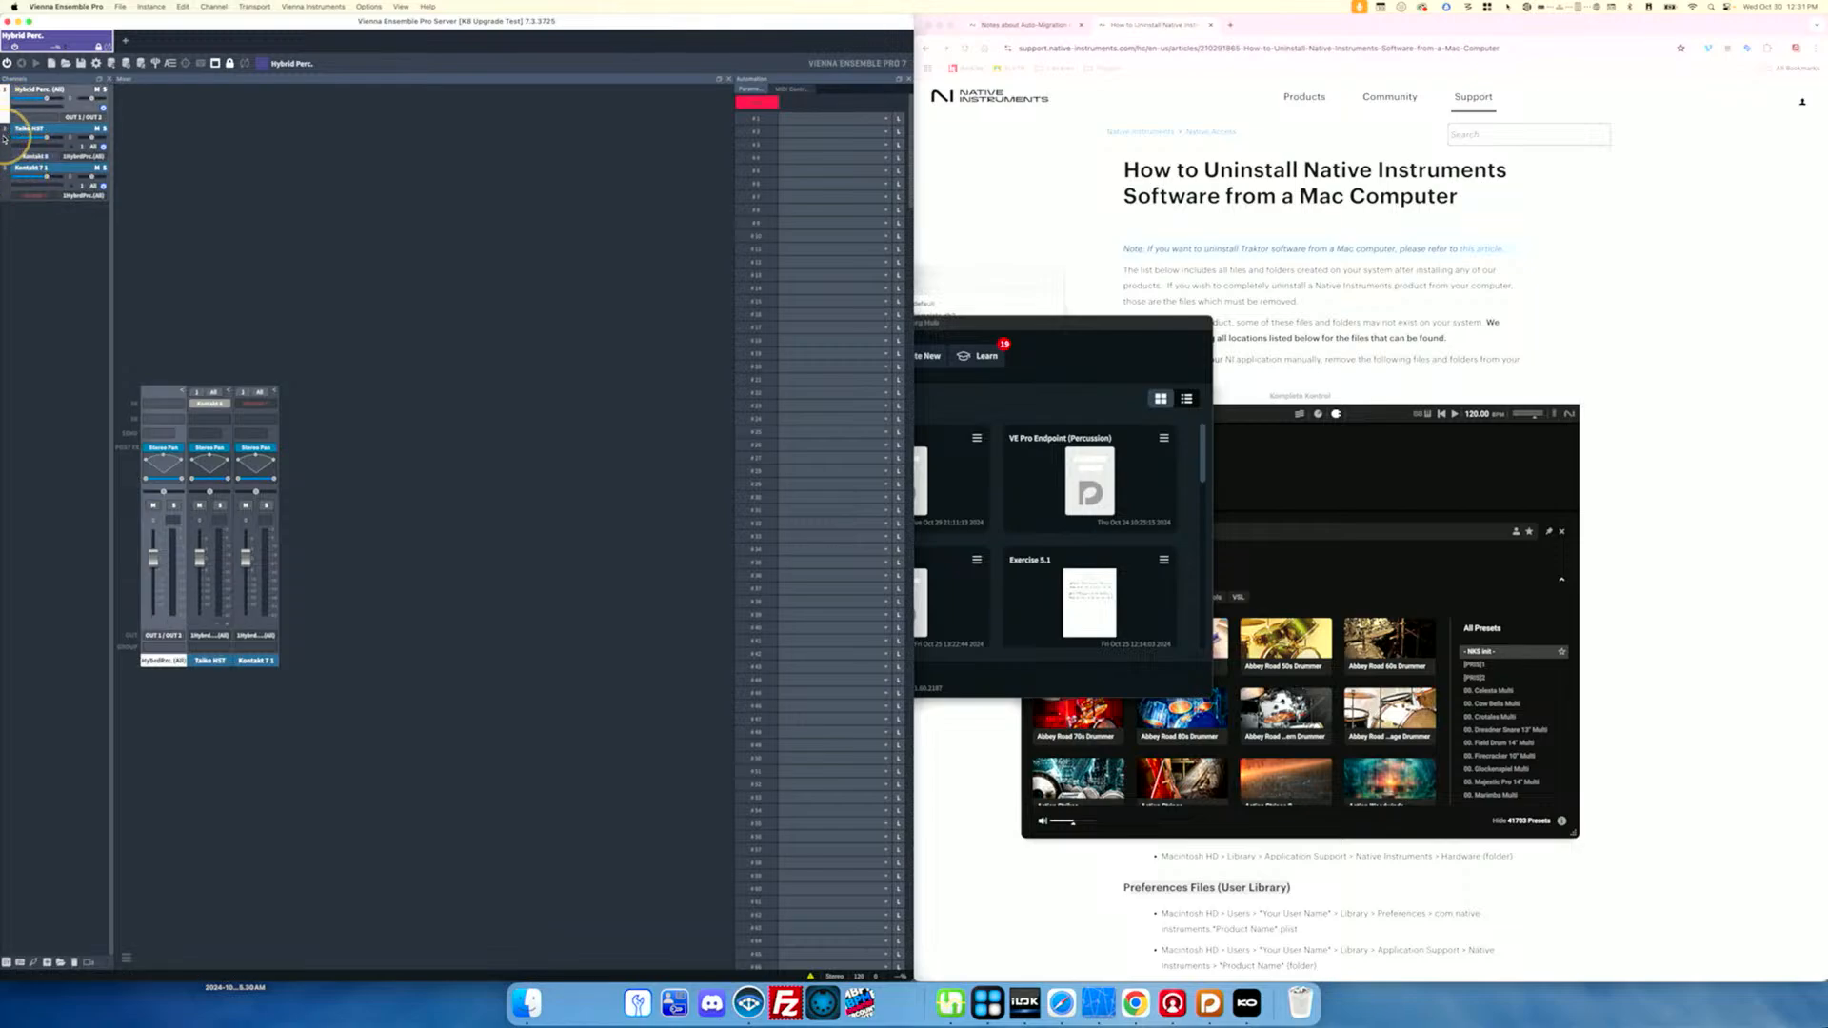
double_click(5, 138)
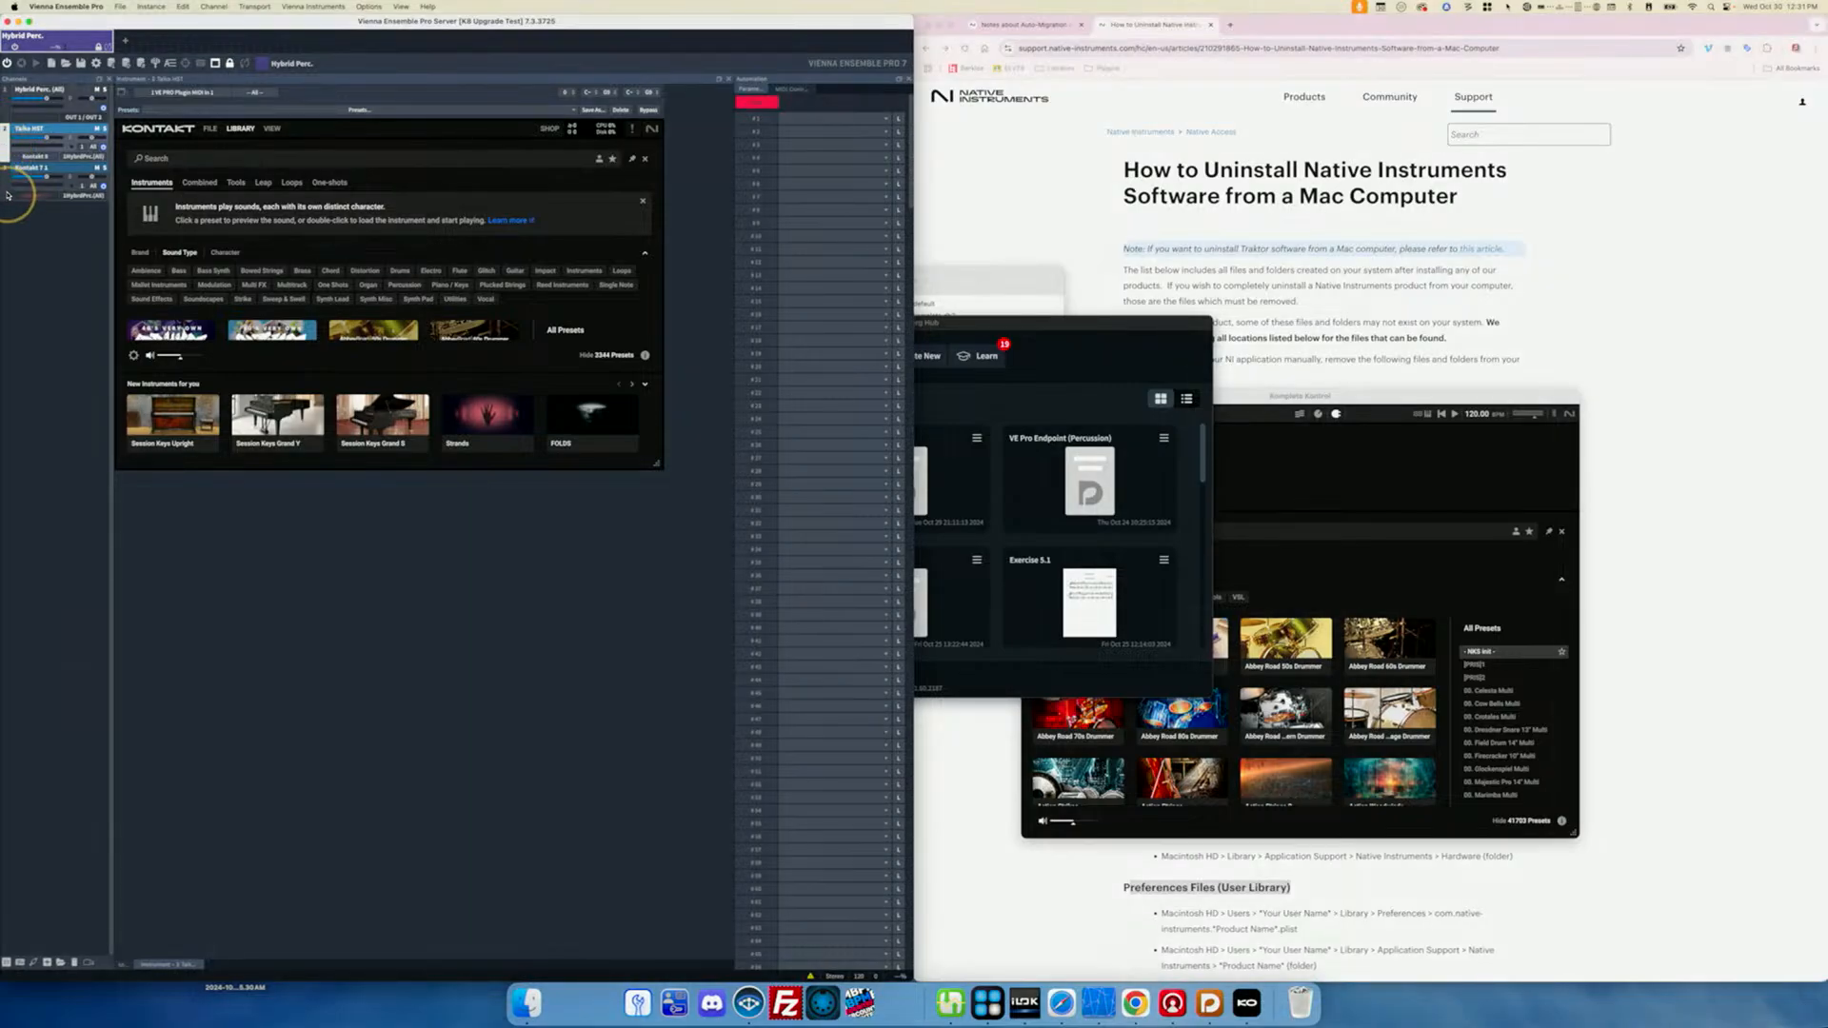
click(7, 190)
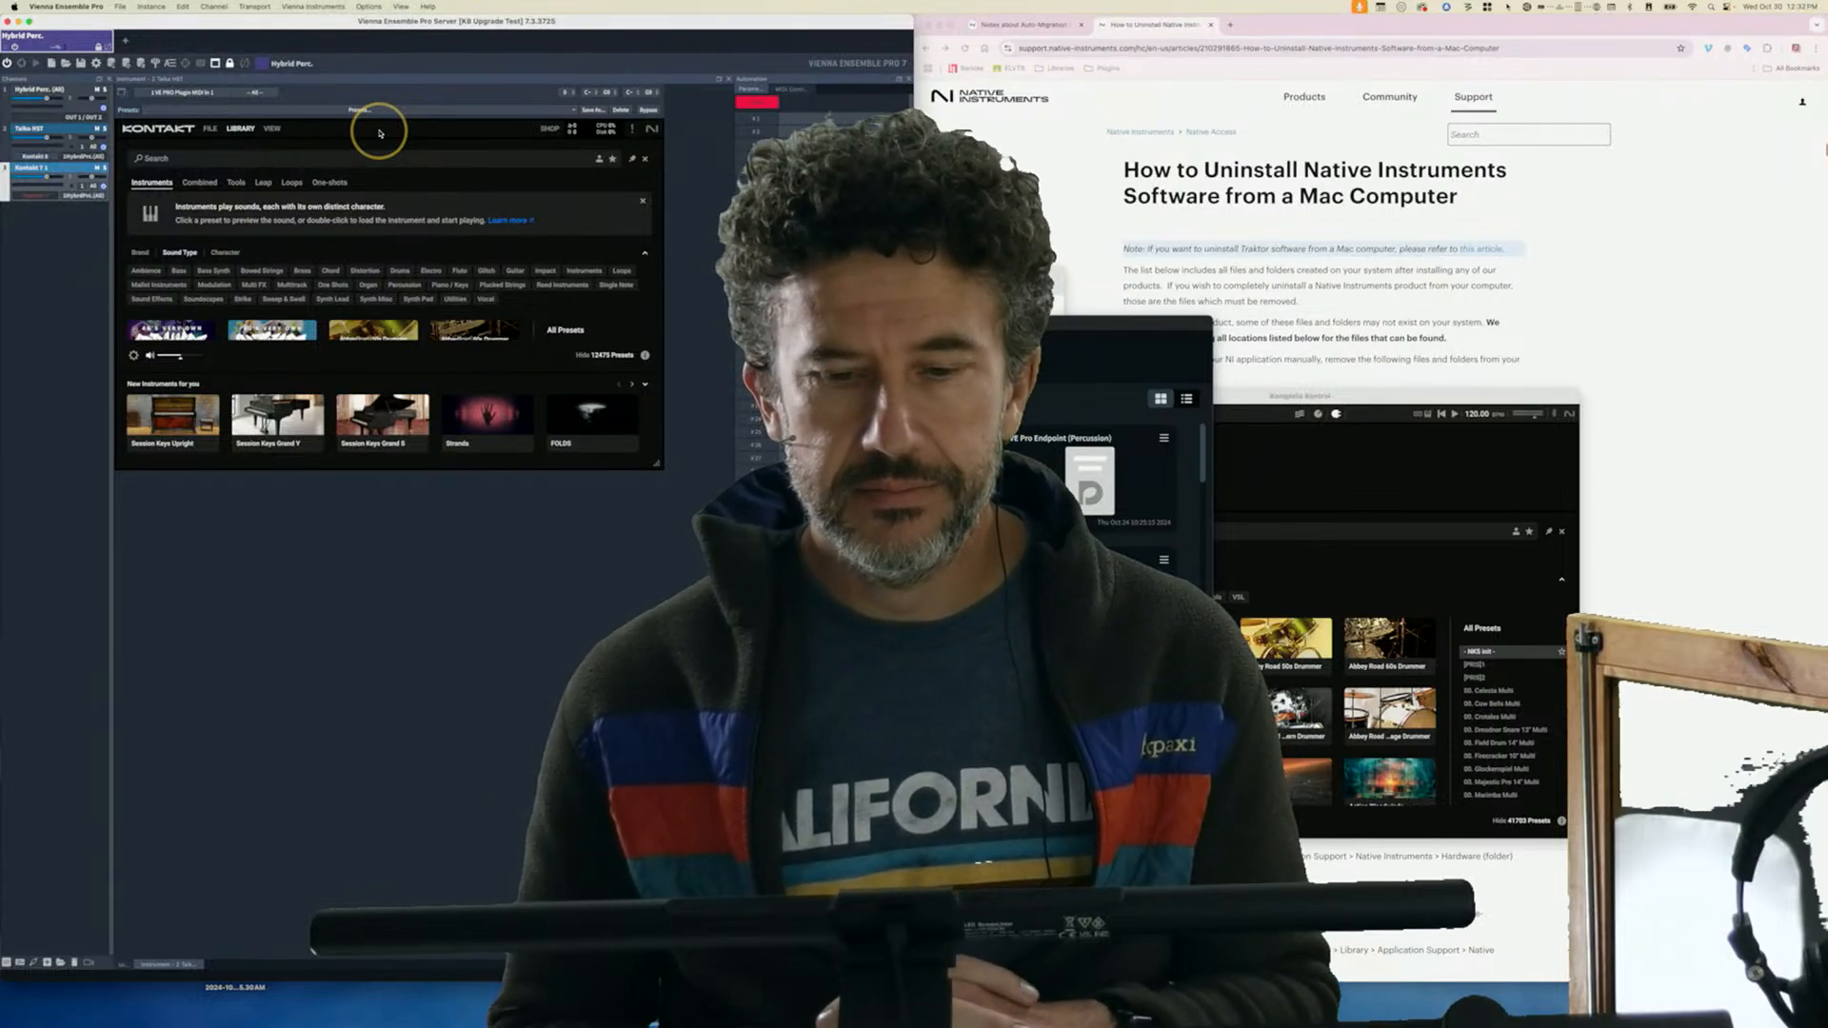
Step: Switch to Chrome and show the Native Instruments article about auto-migration of Kontakt versions in DAW projects
click(1053, 135)
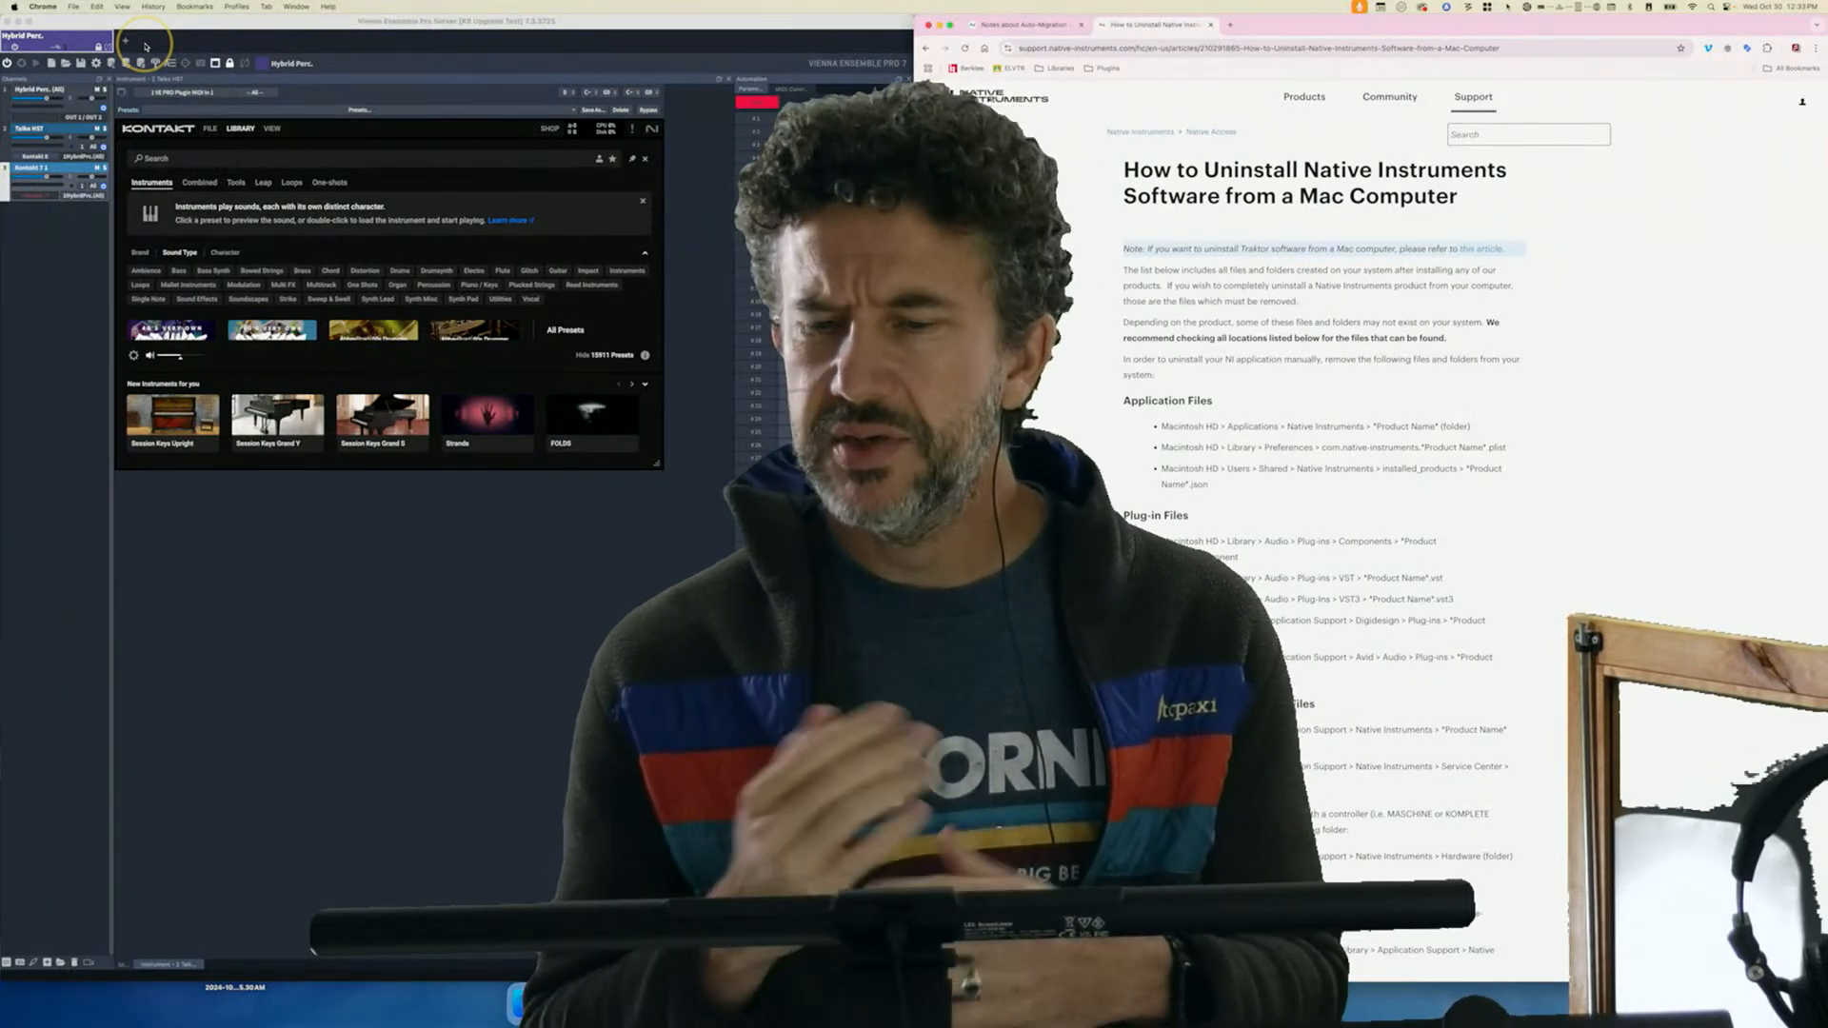
click(1025, 25)
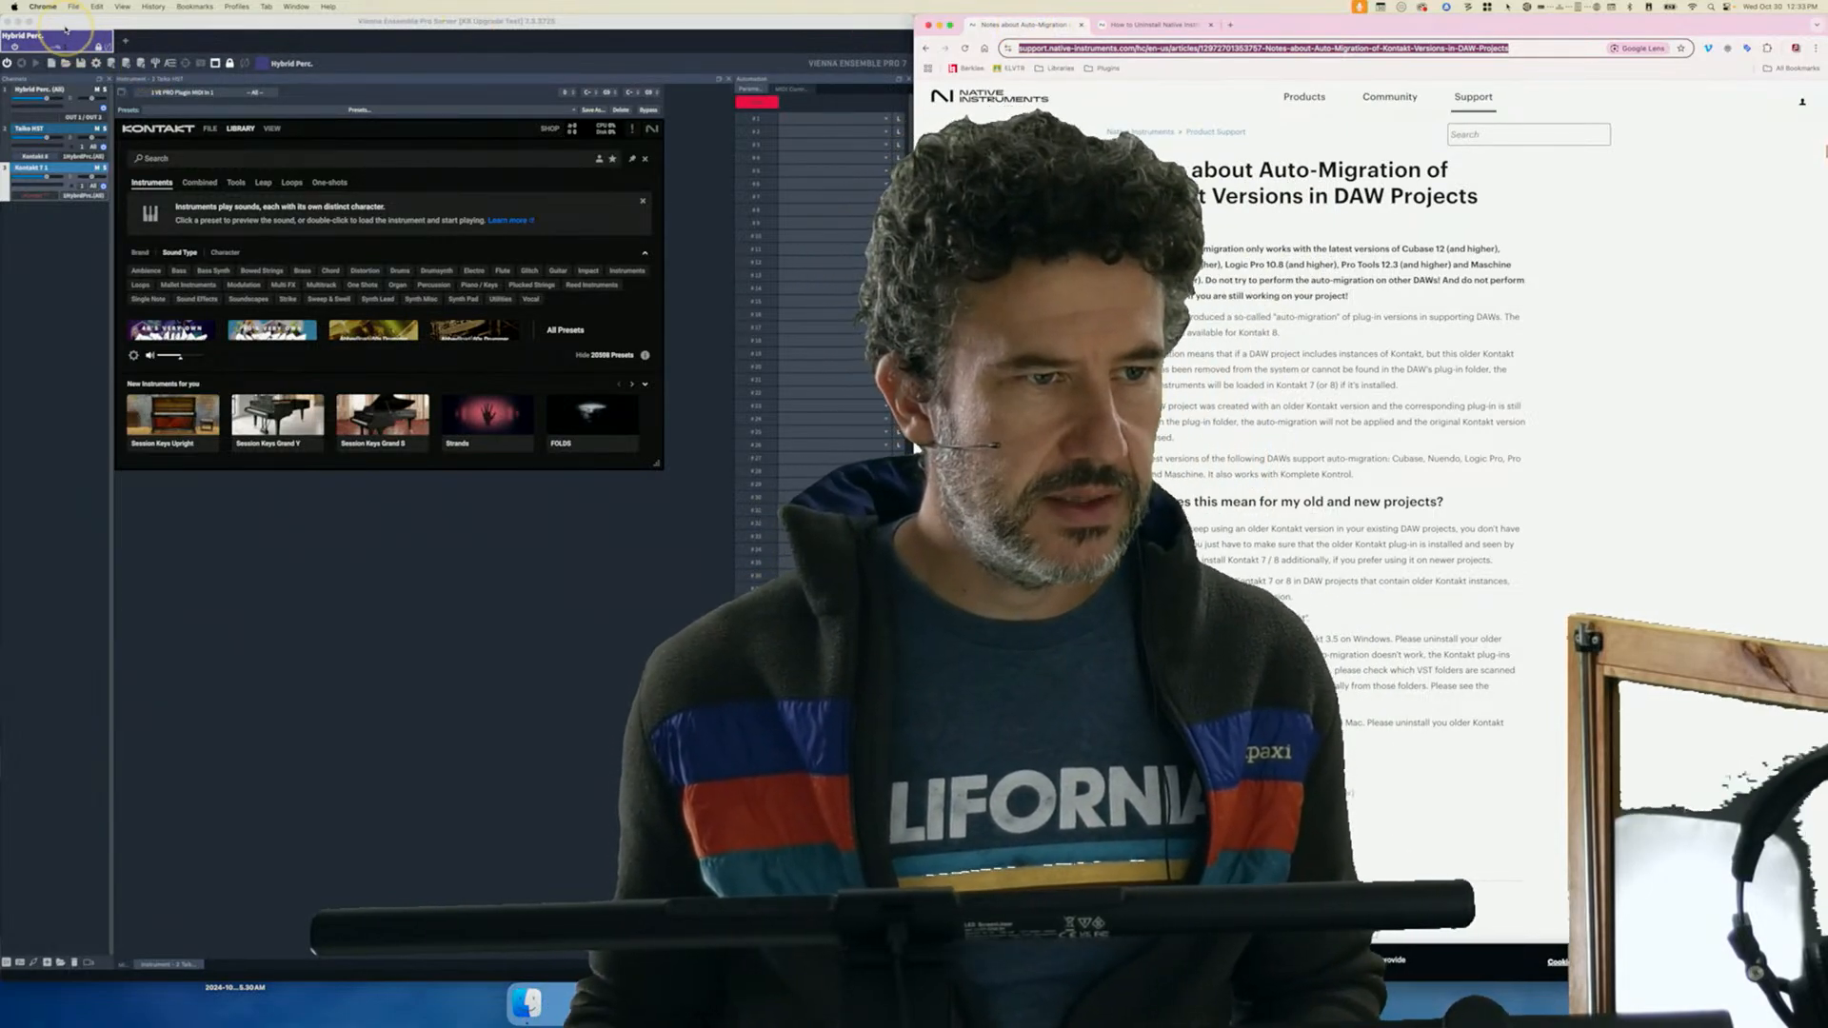
Step: Quit Vienna Ensemble Pro and Dorico
click(150, 64)
click(61, 8)
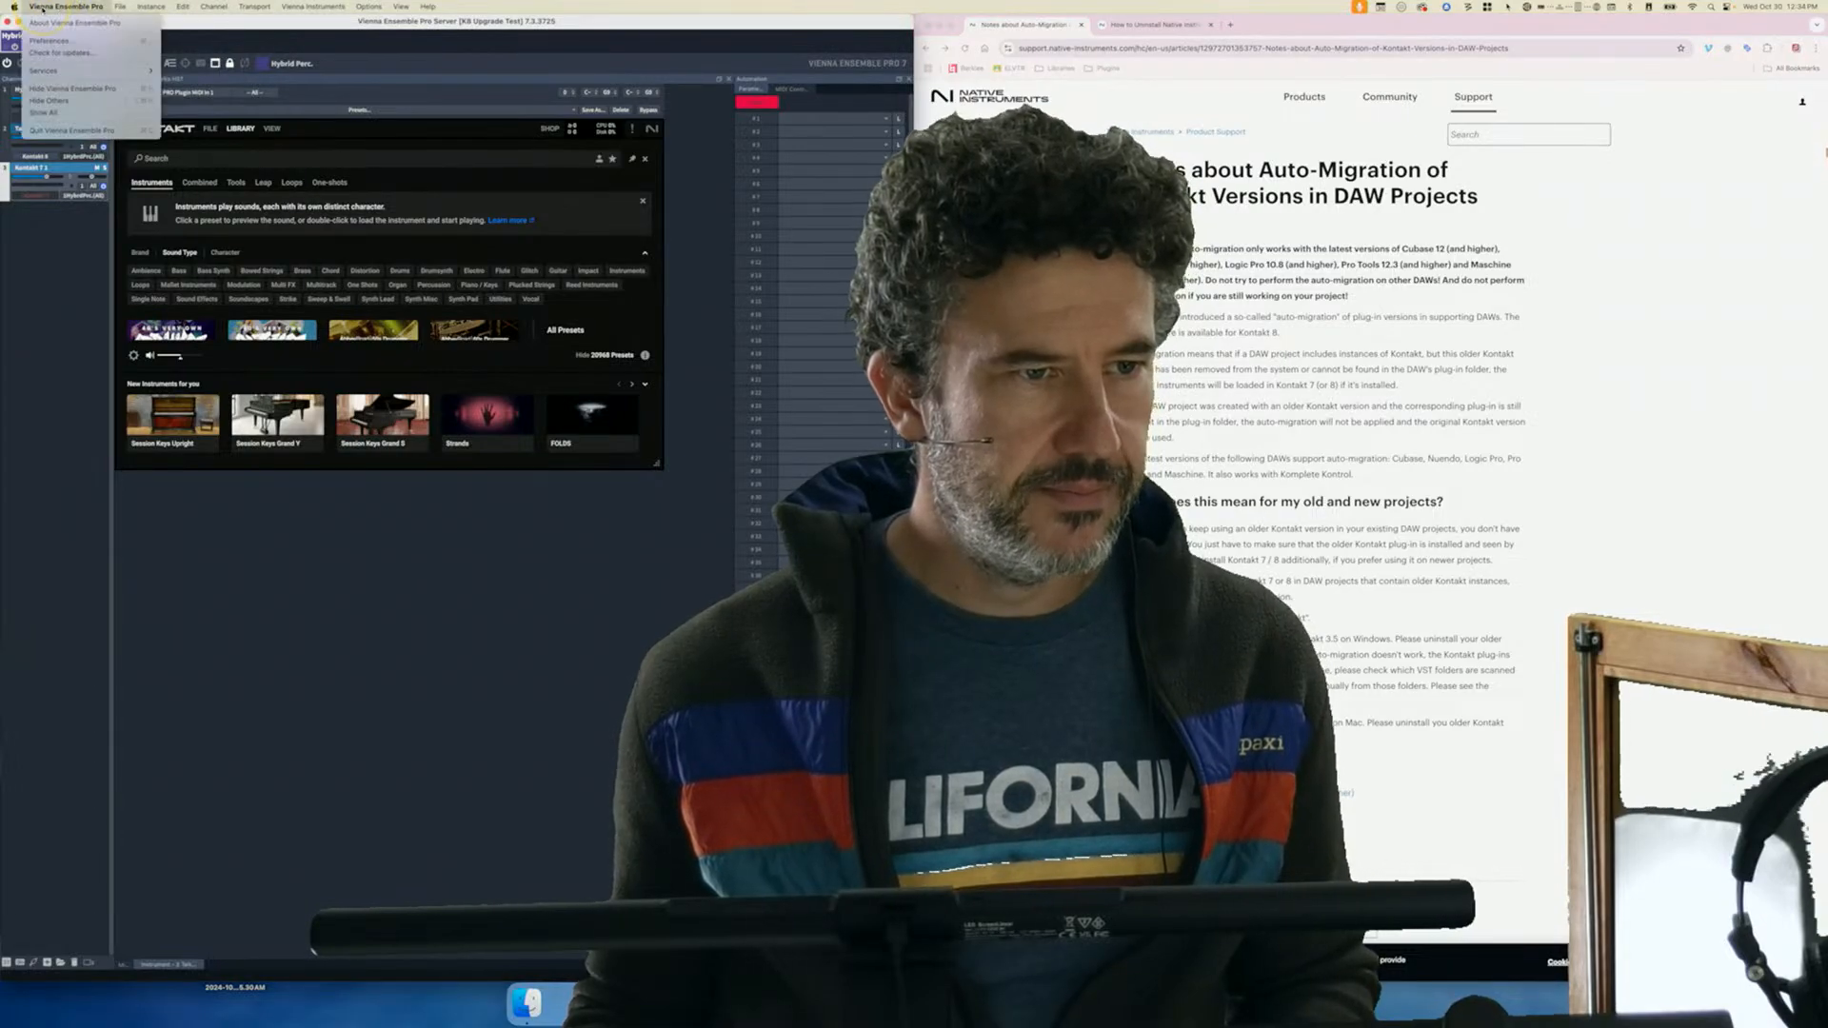
click(70, 133)
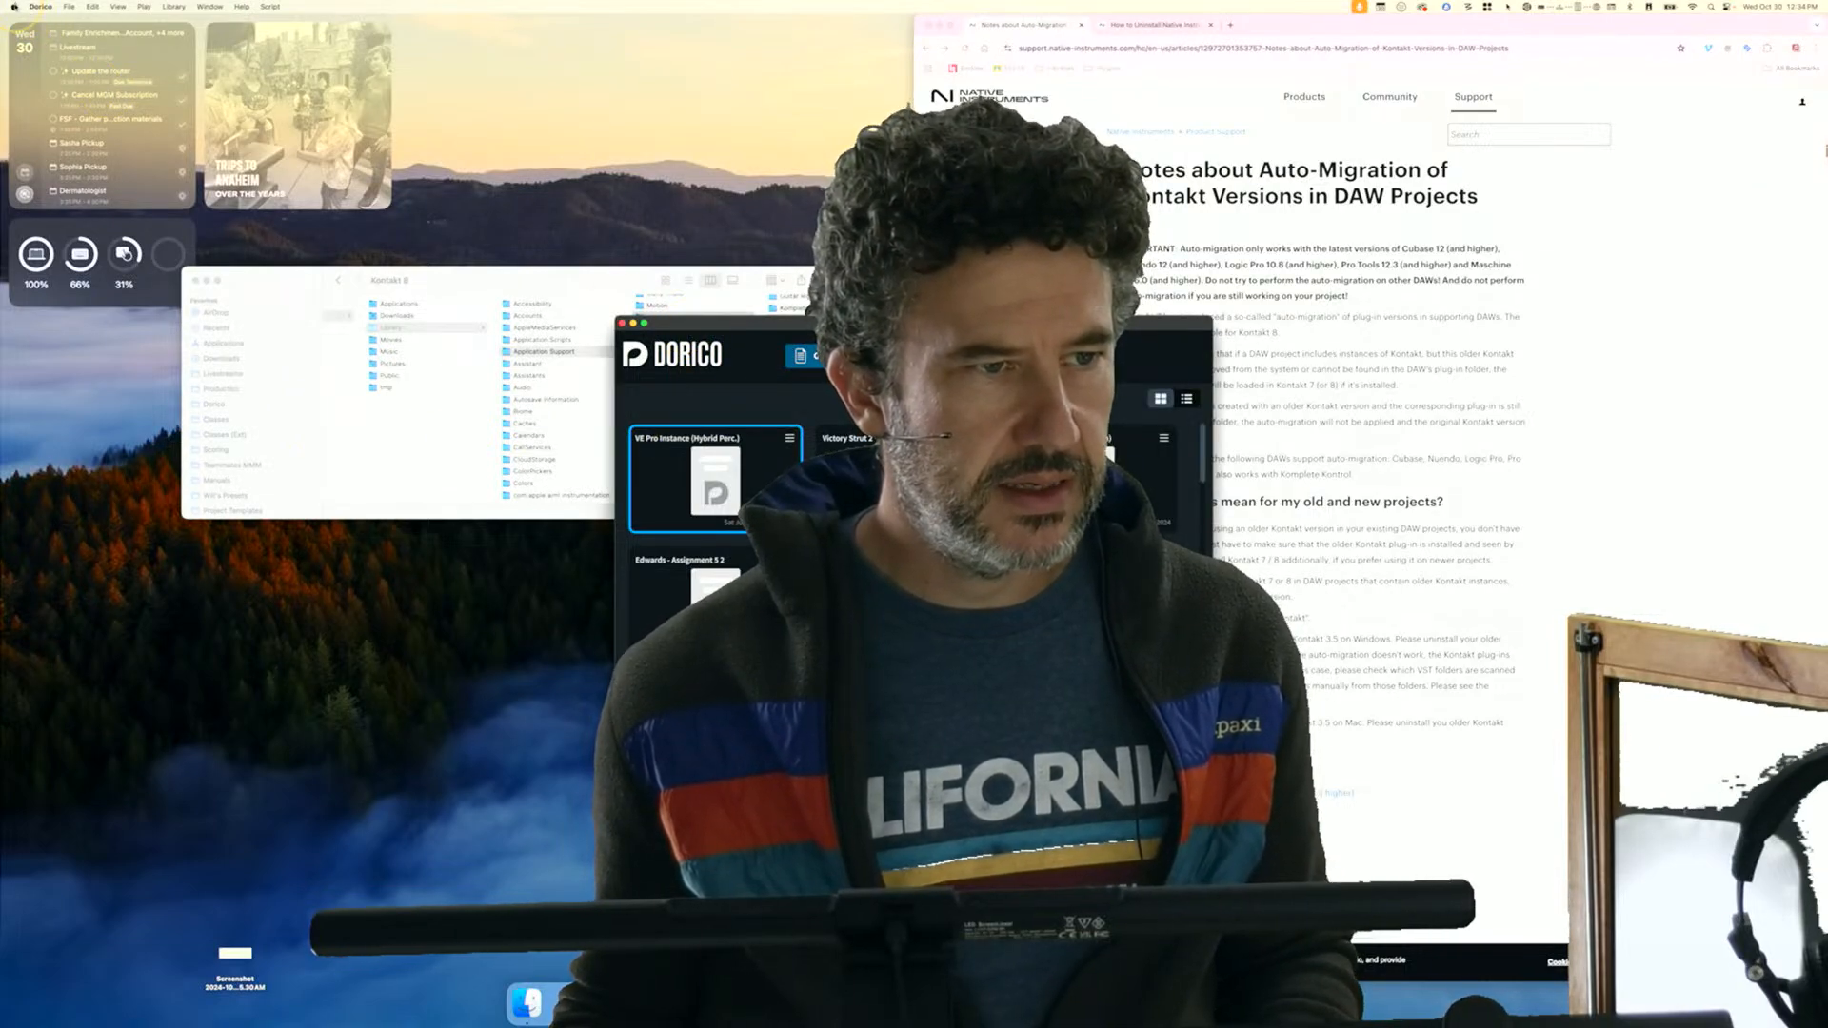
click(40, 6)
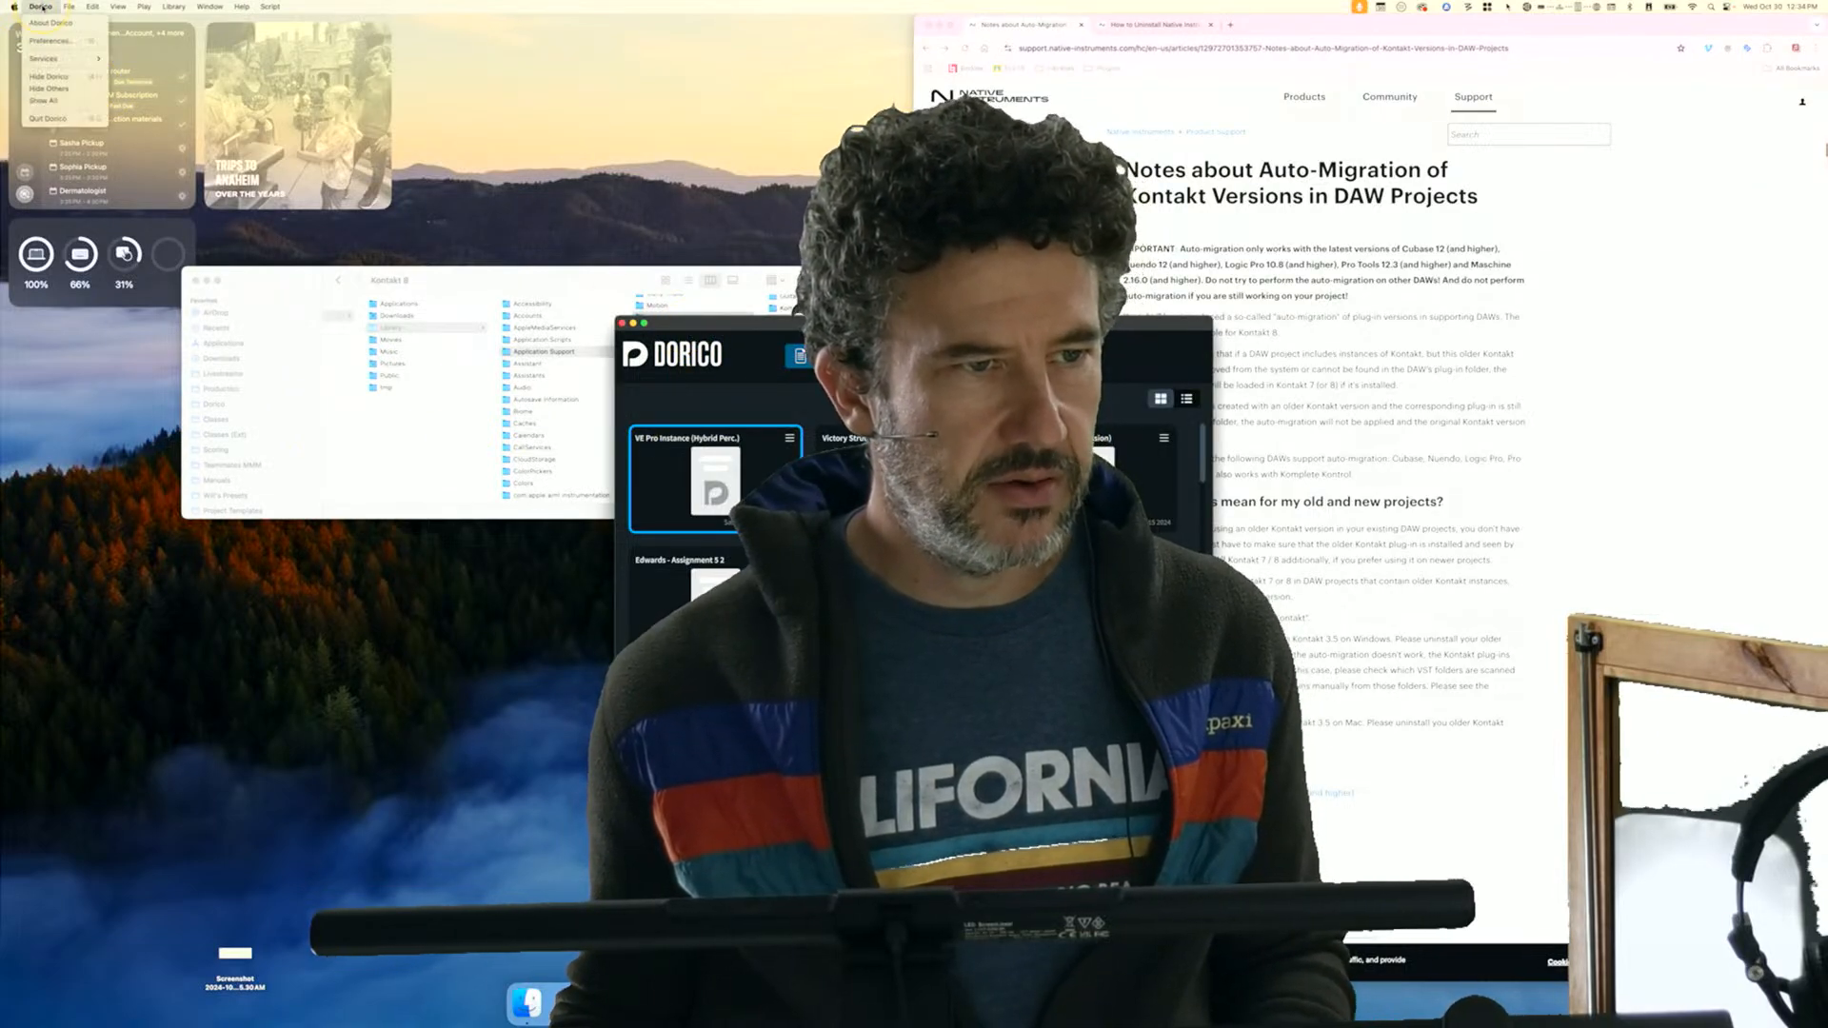
click(50, 119)
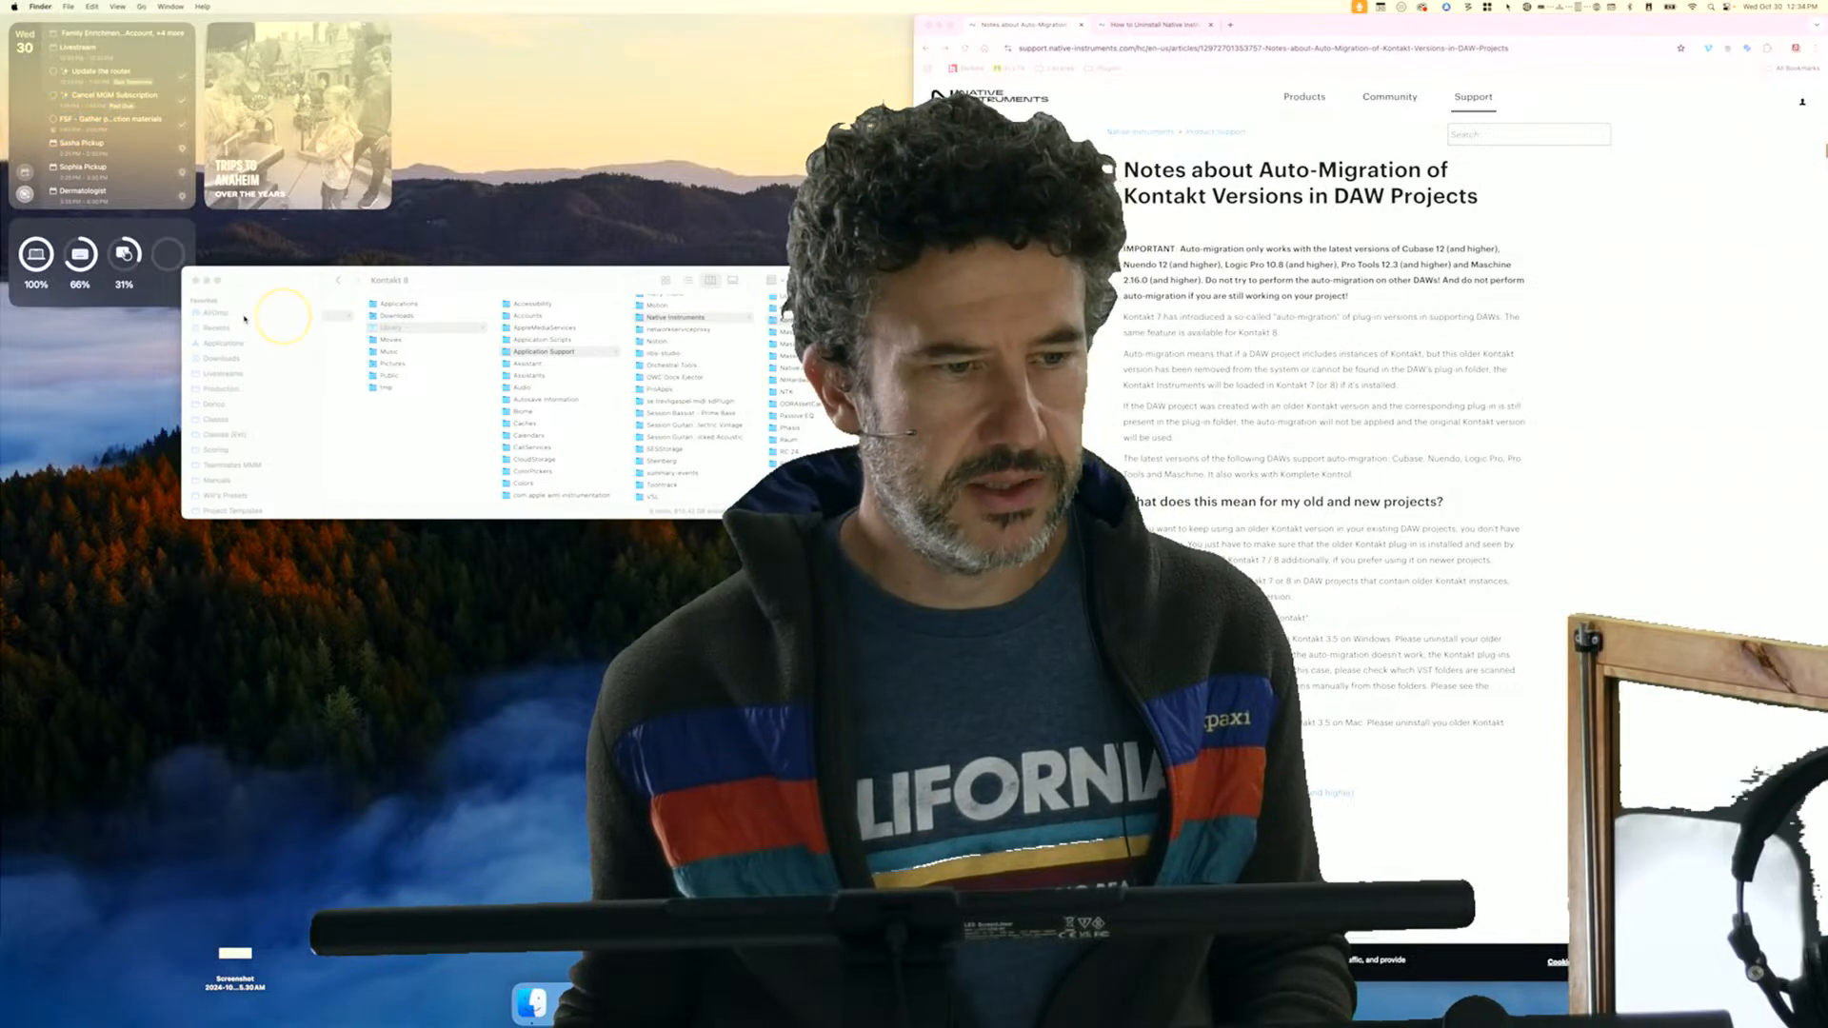
Step: Close the Finder window and restart the Mac
click(196, 282)
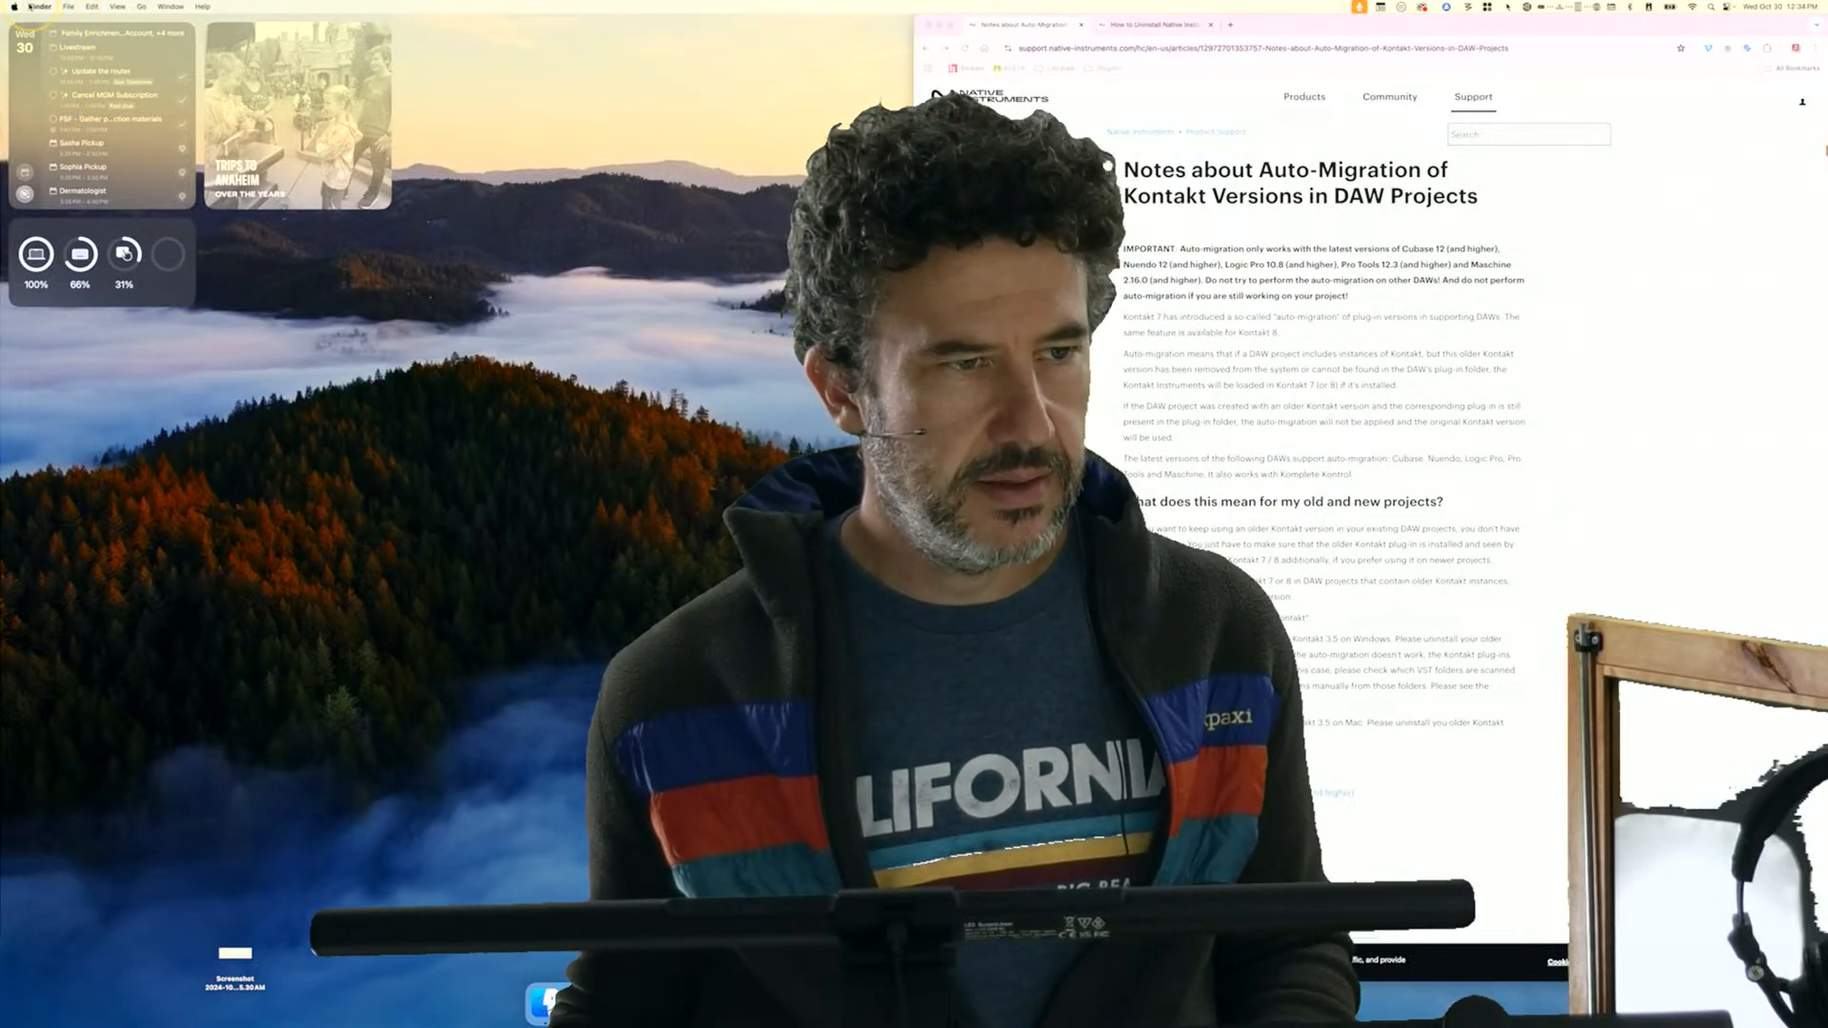
click(17, 6)
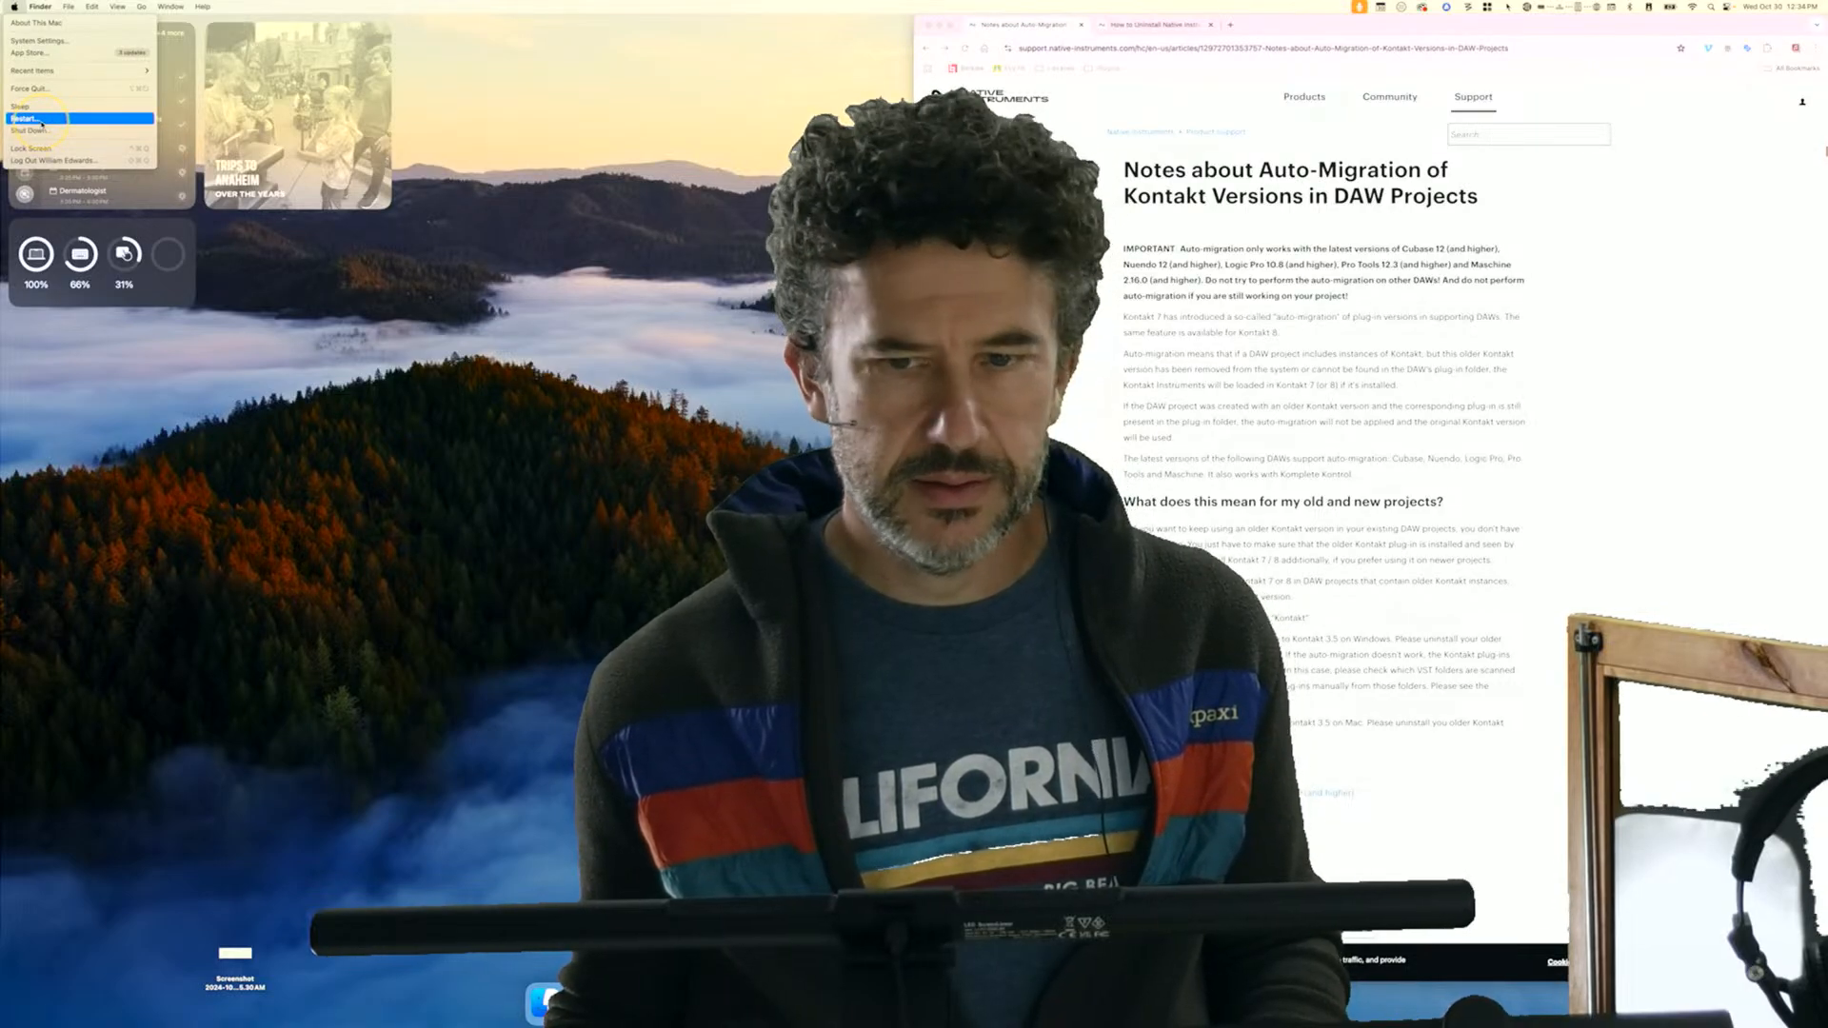
click(41, 122)
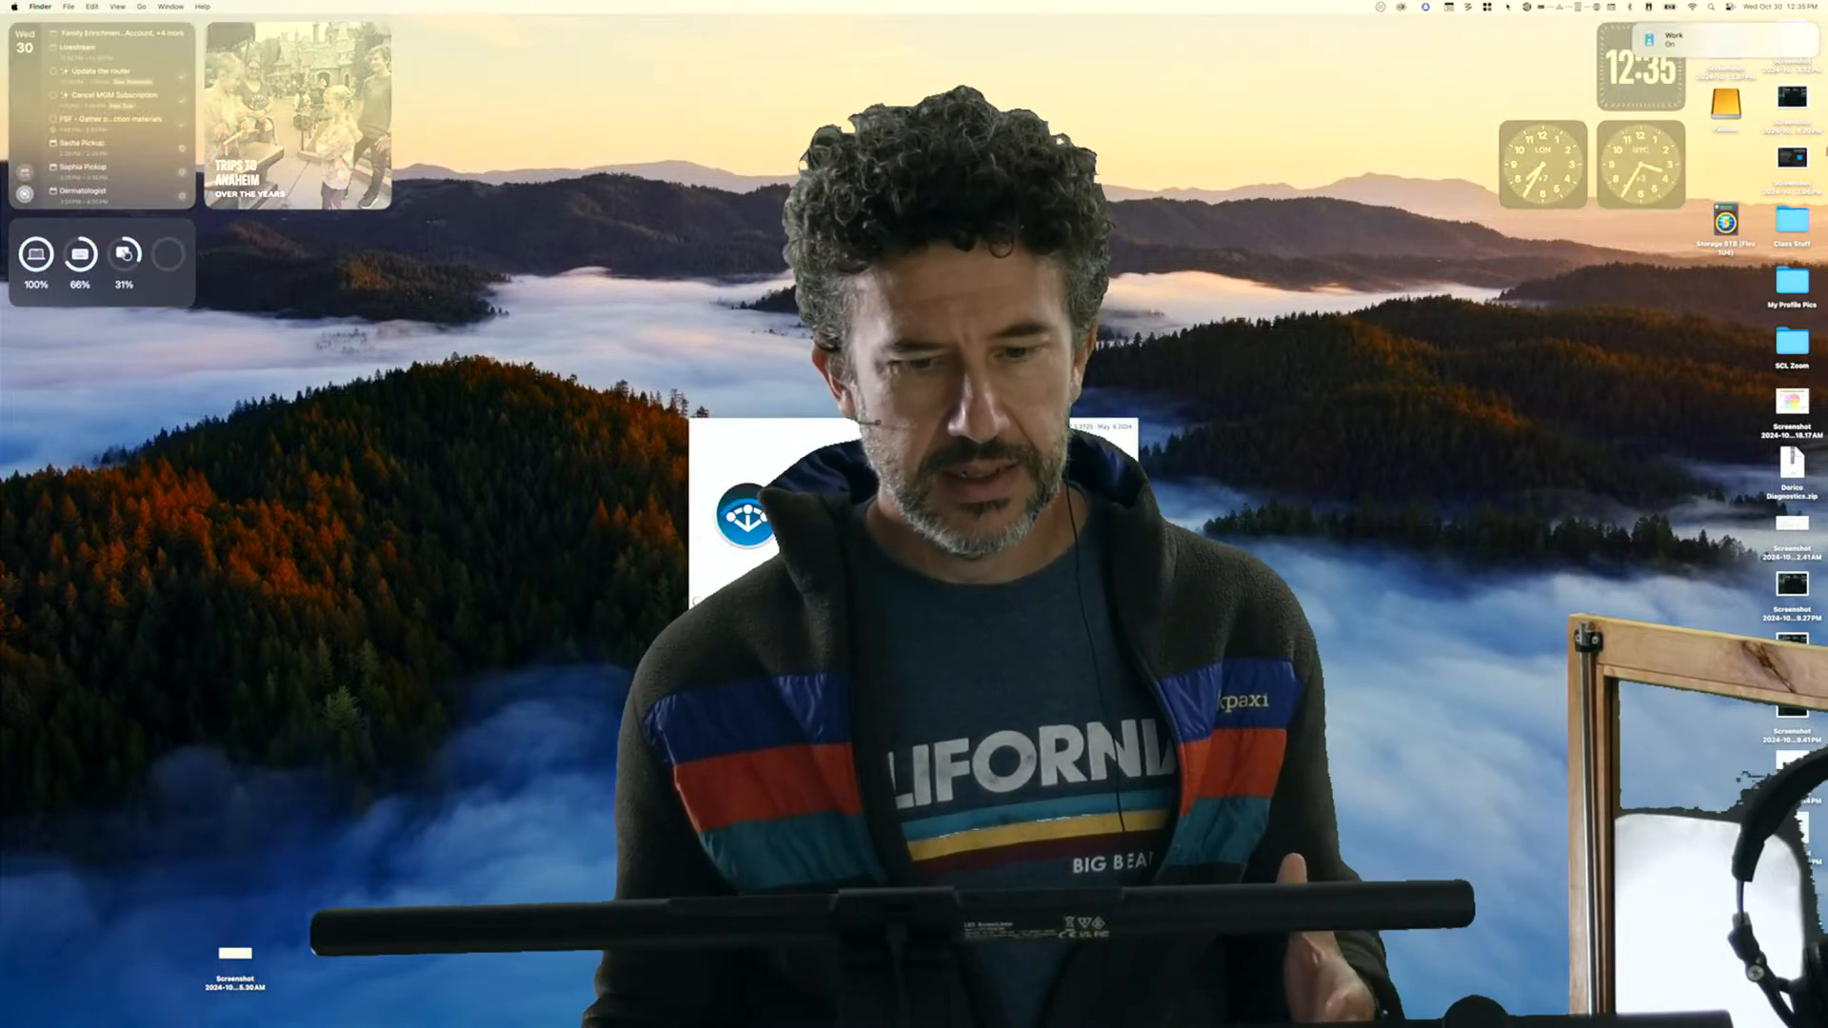
Step: Move the iLok License Manager window clear of the Vienna Ensemble Pro server window
key(super+q)
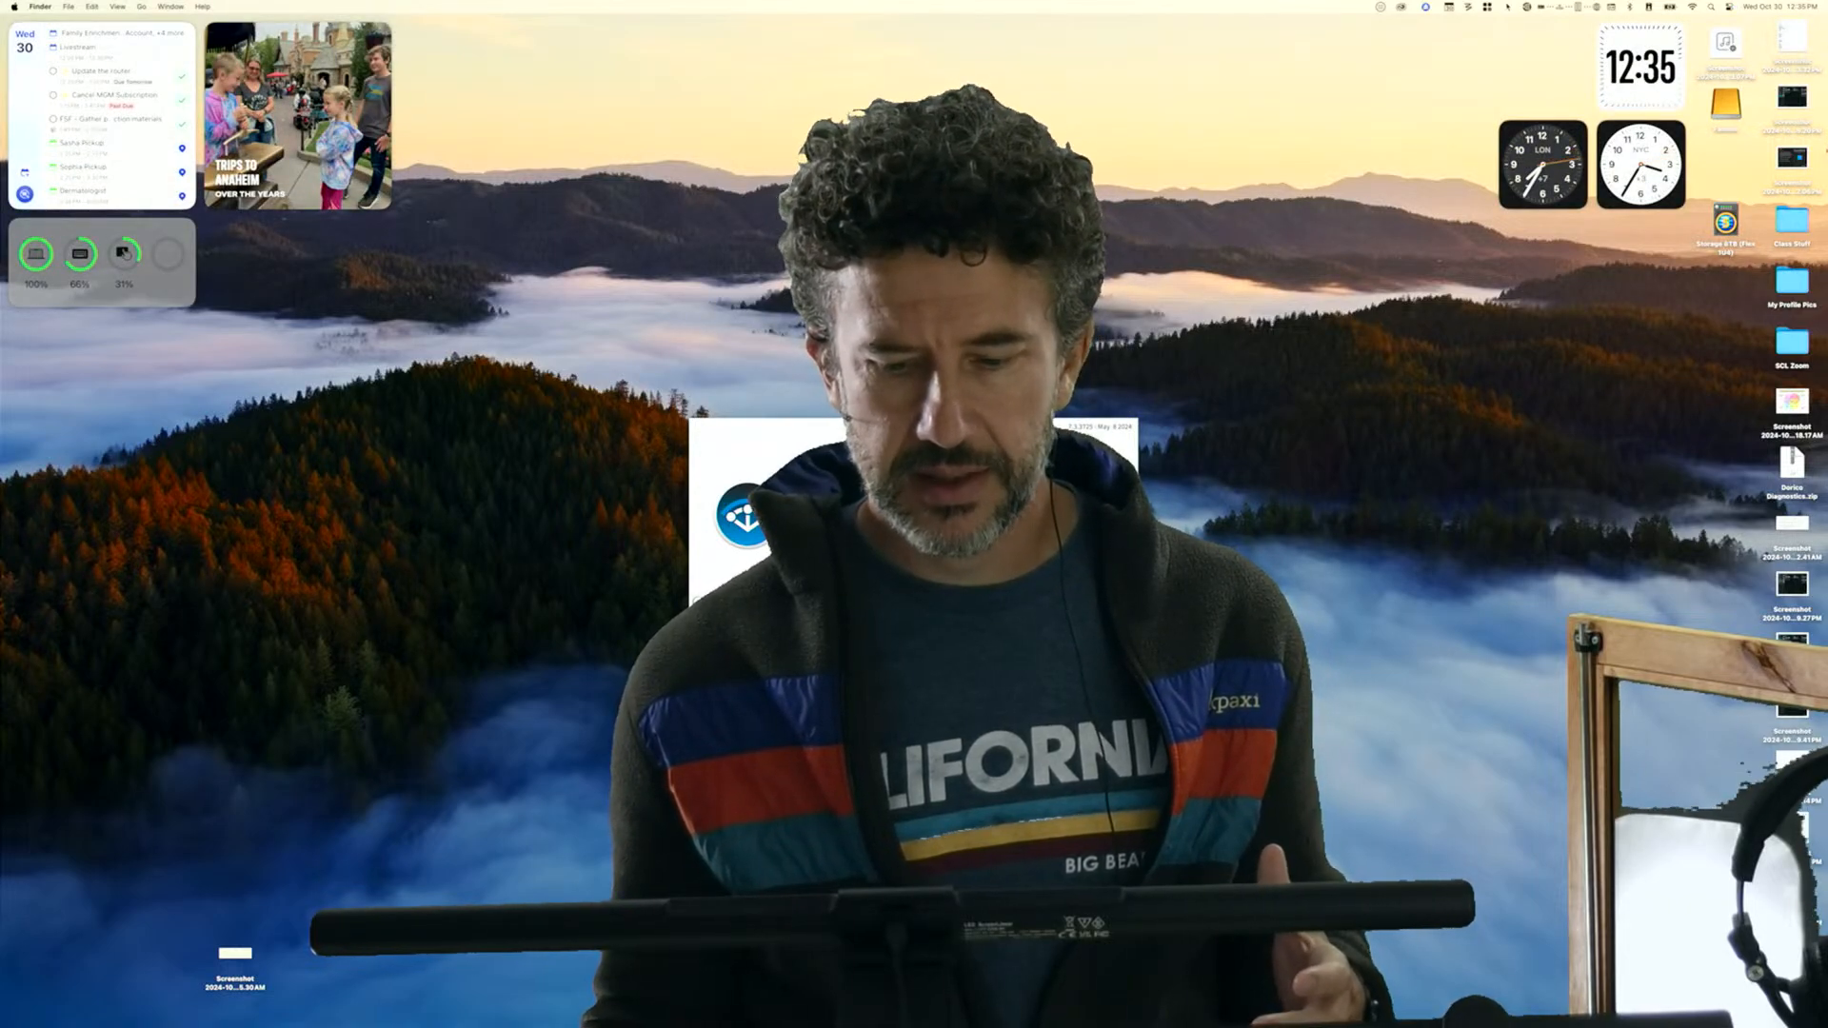
click(759, 415)
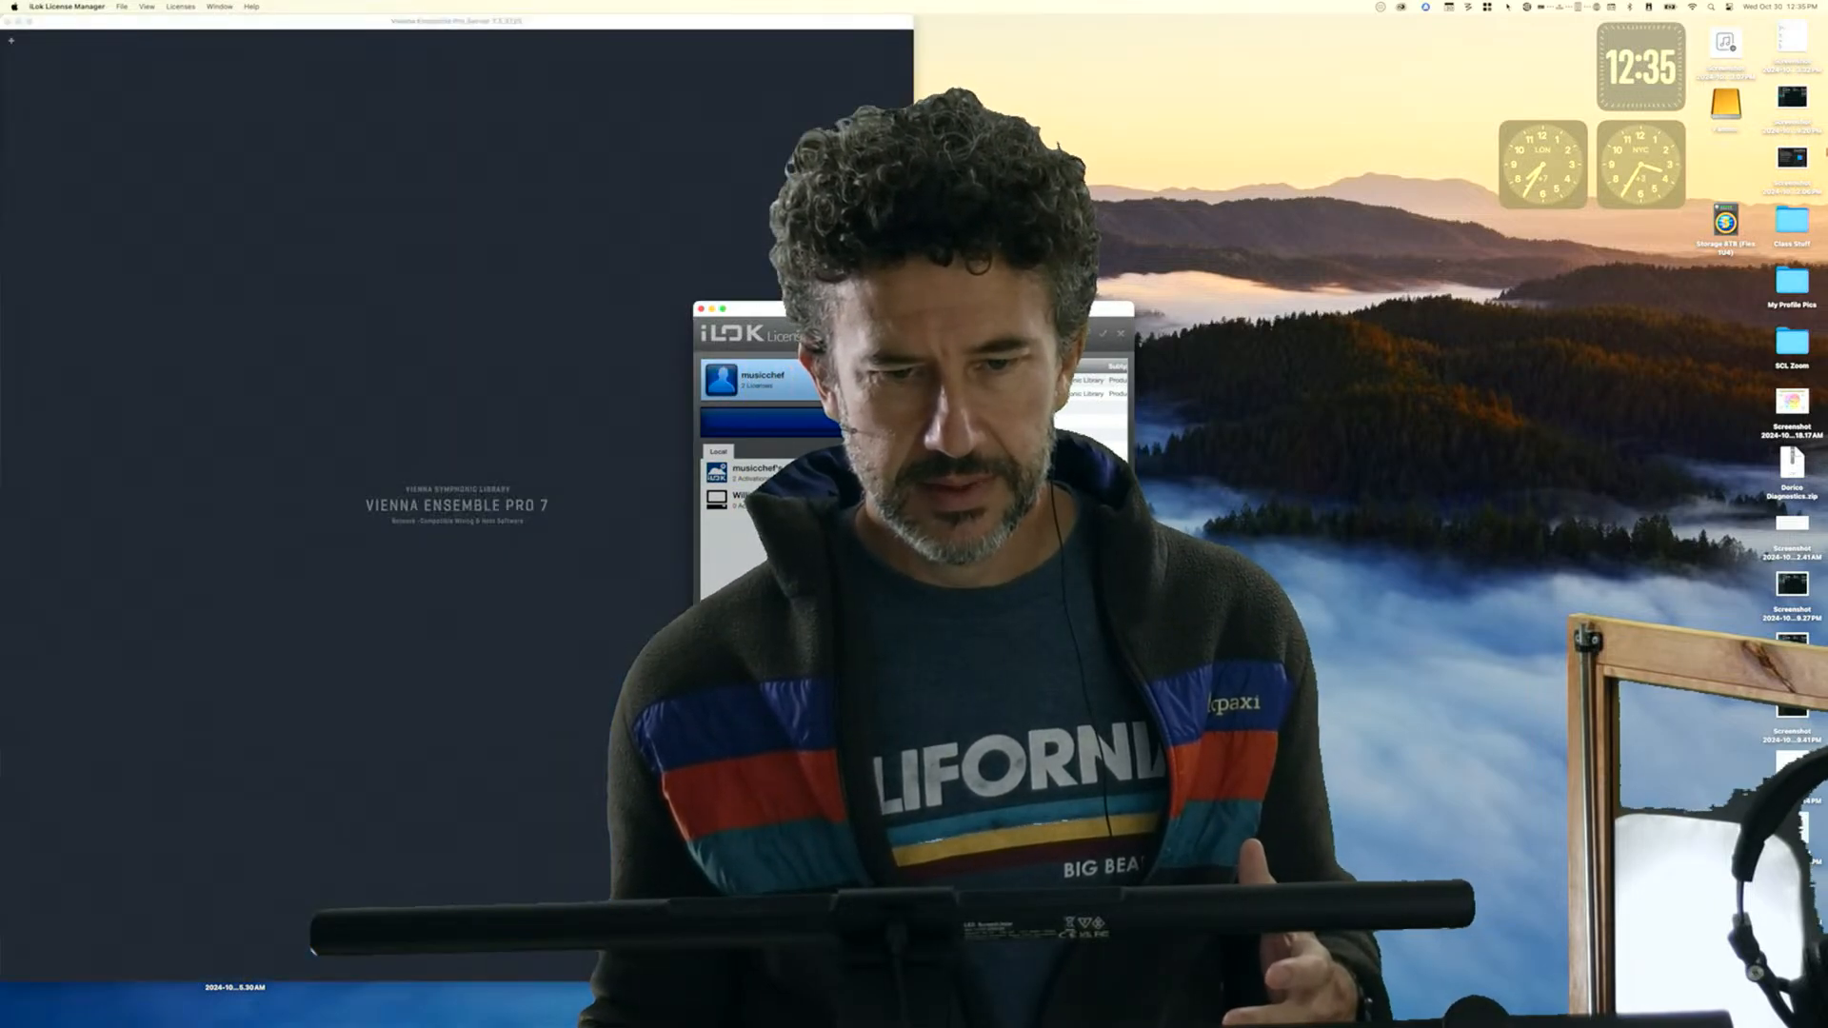
drag(825, 310, 1231, 405)
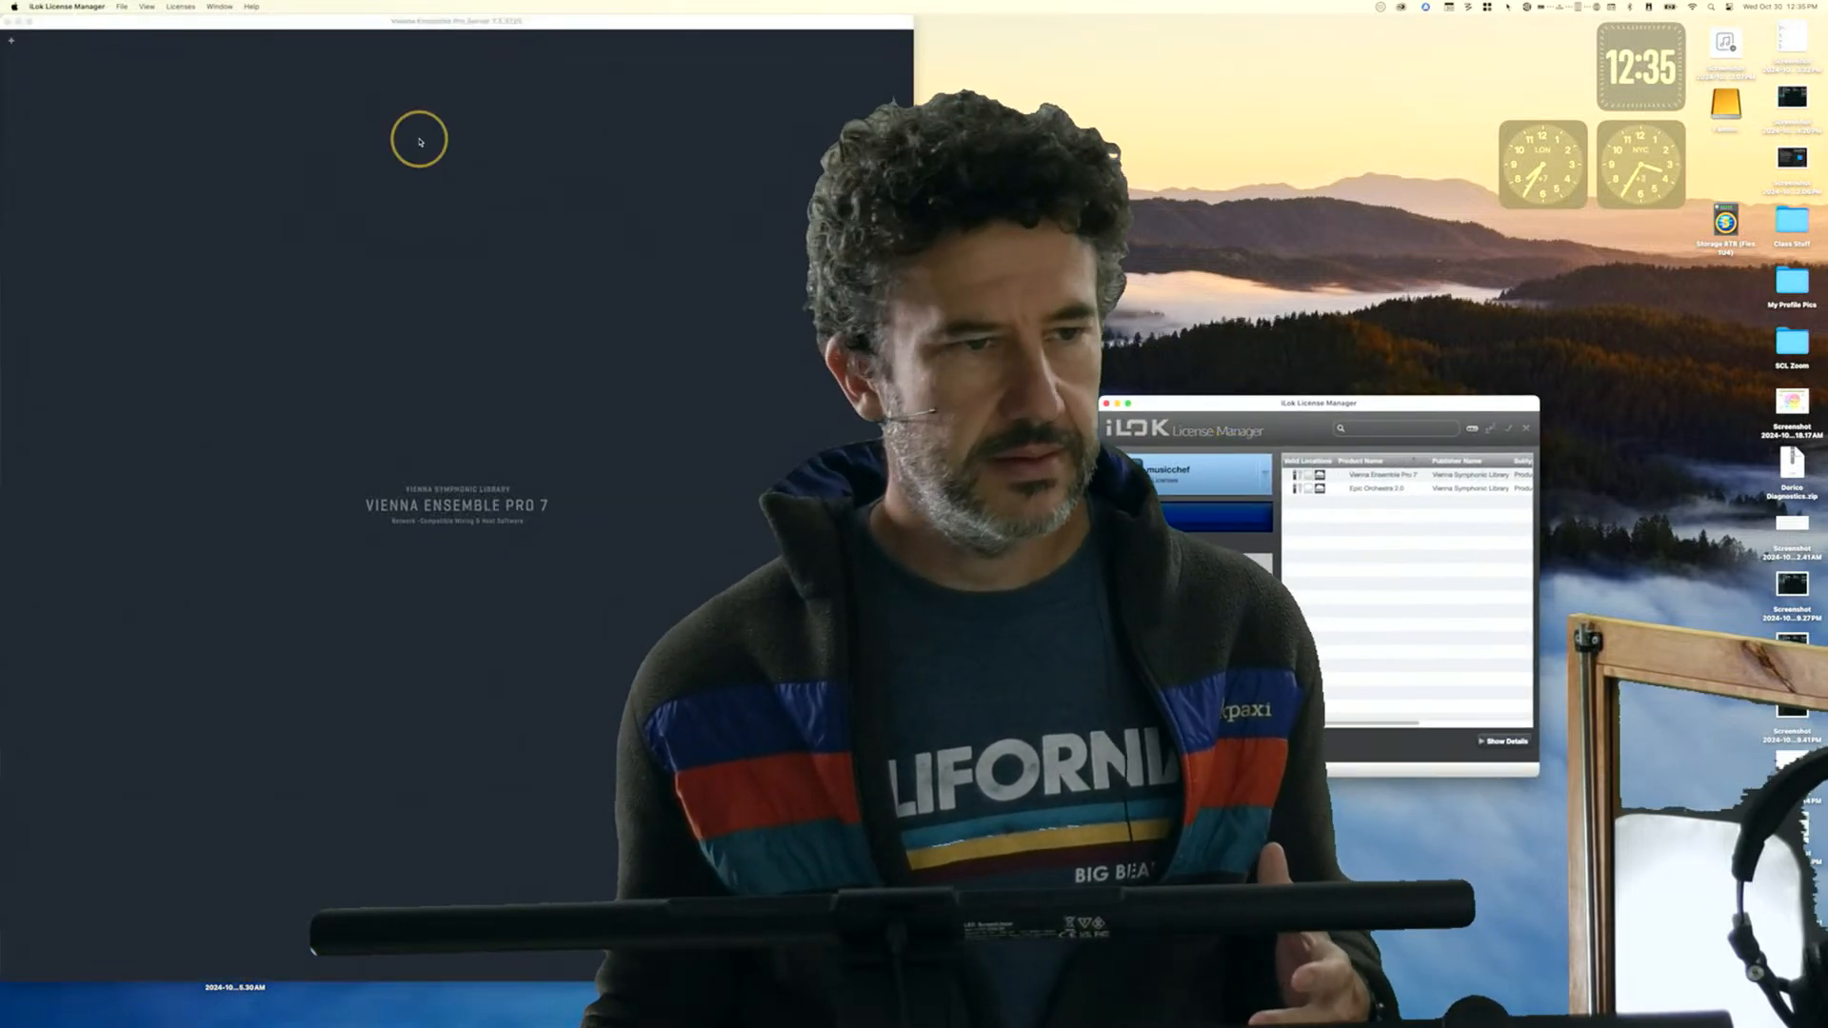
Step: Switch to Vienna Ensemble Pro and open the first project in its list of recent server projects
click(122, 7)
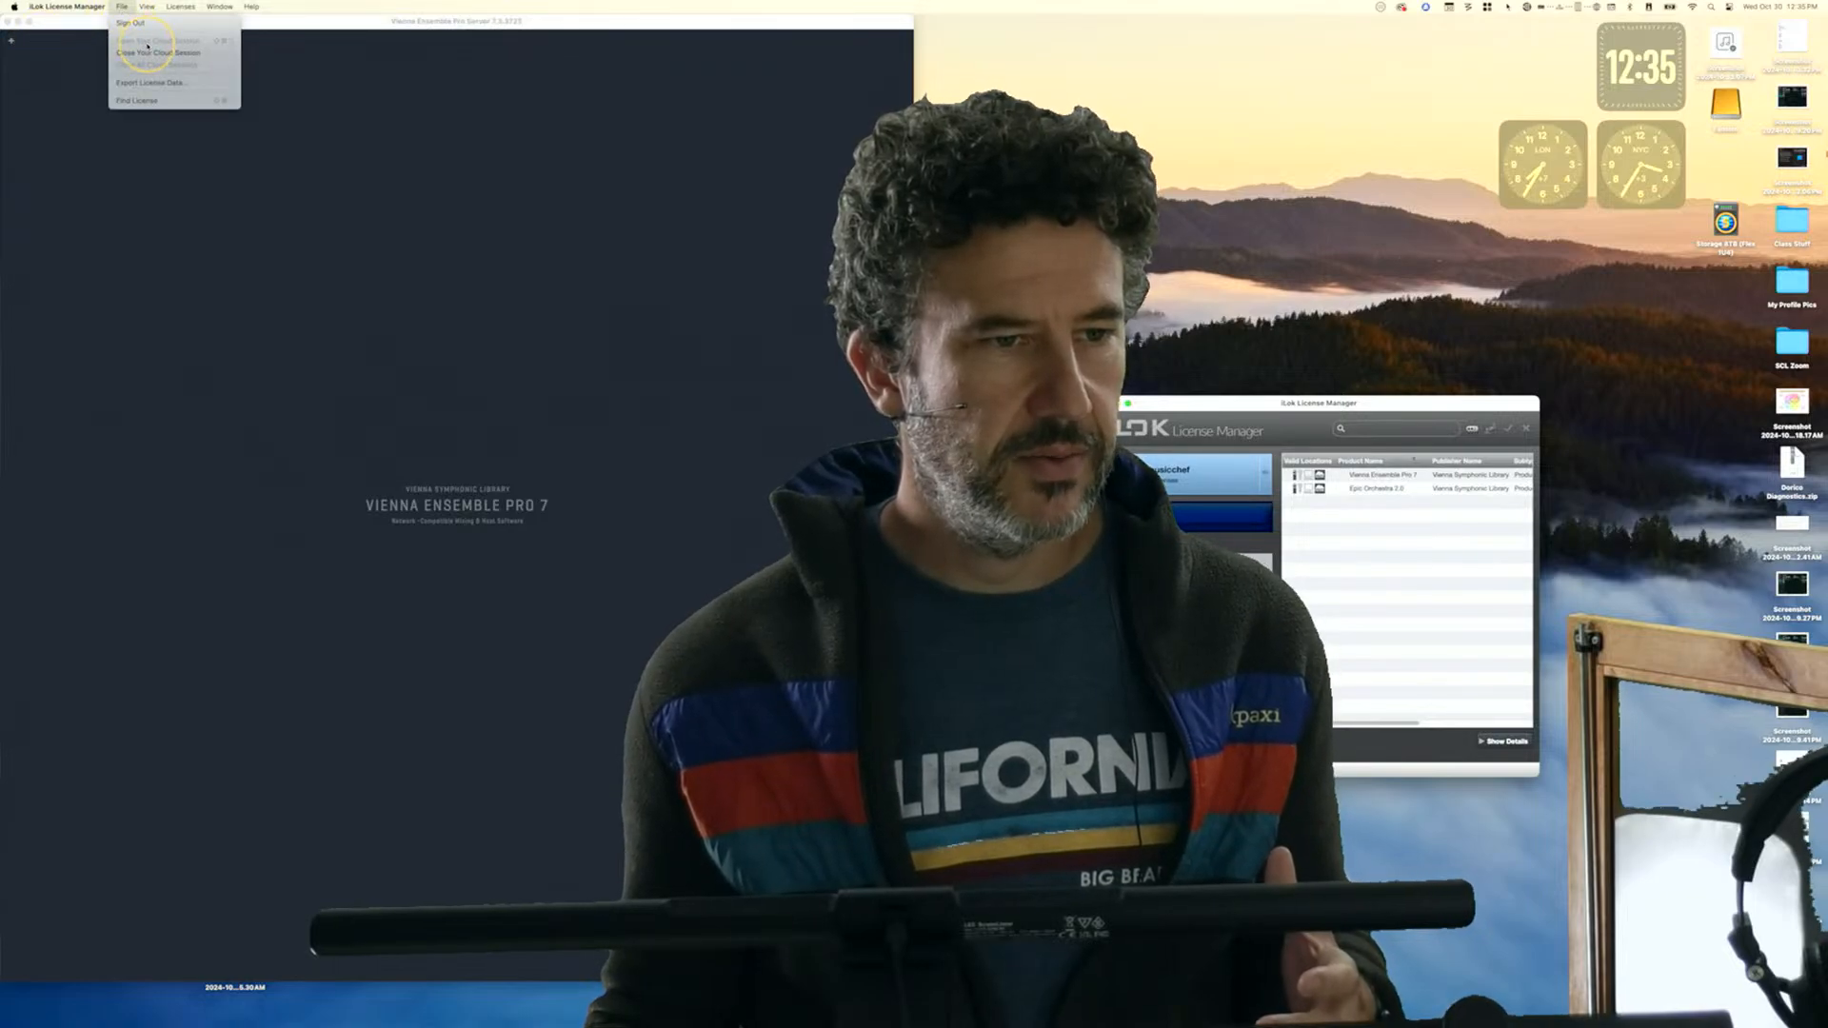
click(74, 67)
click(121, 6)
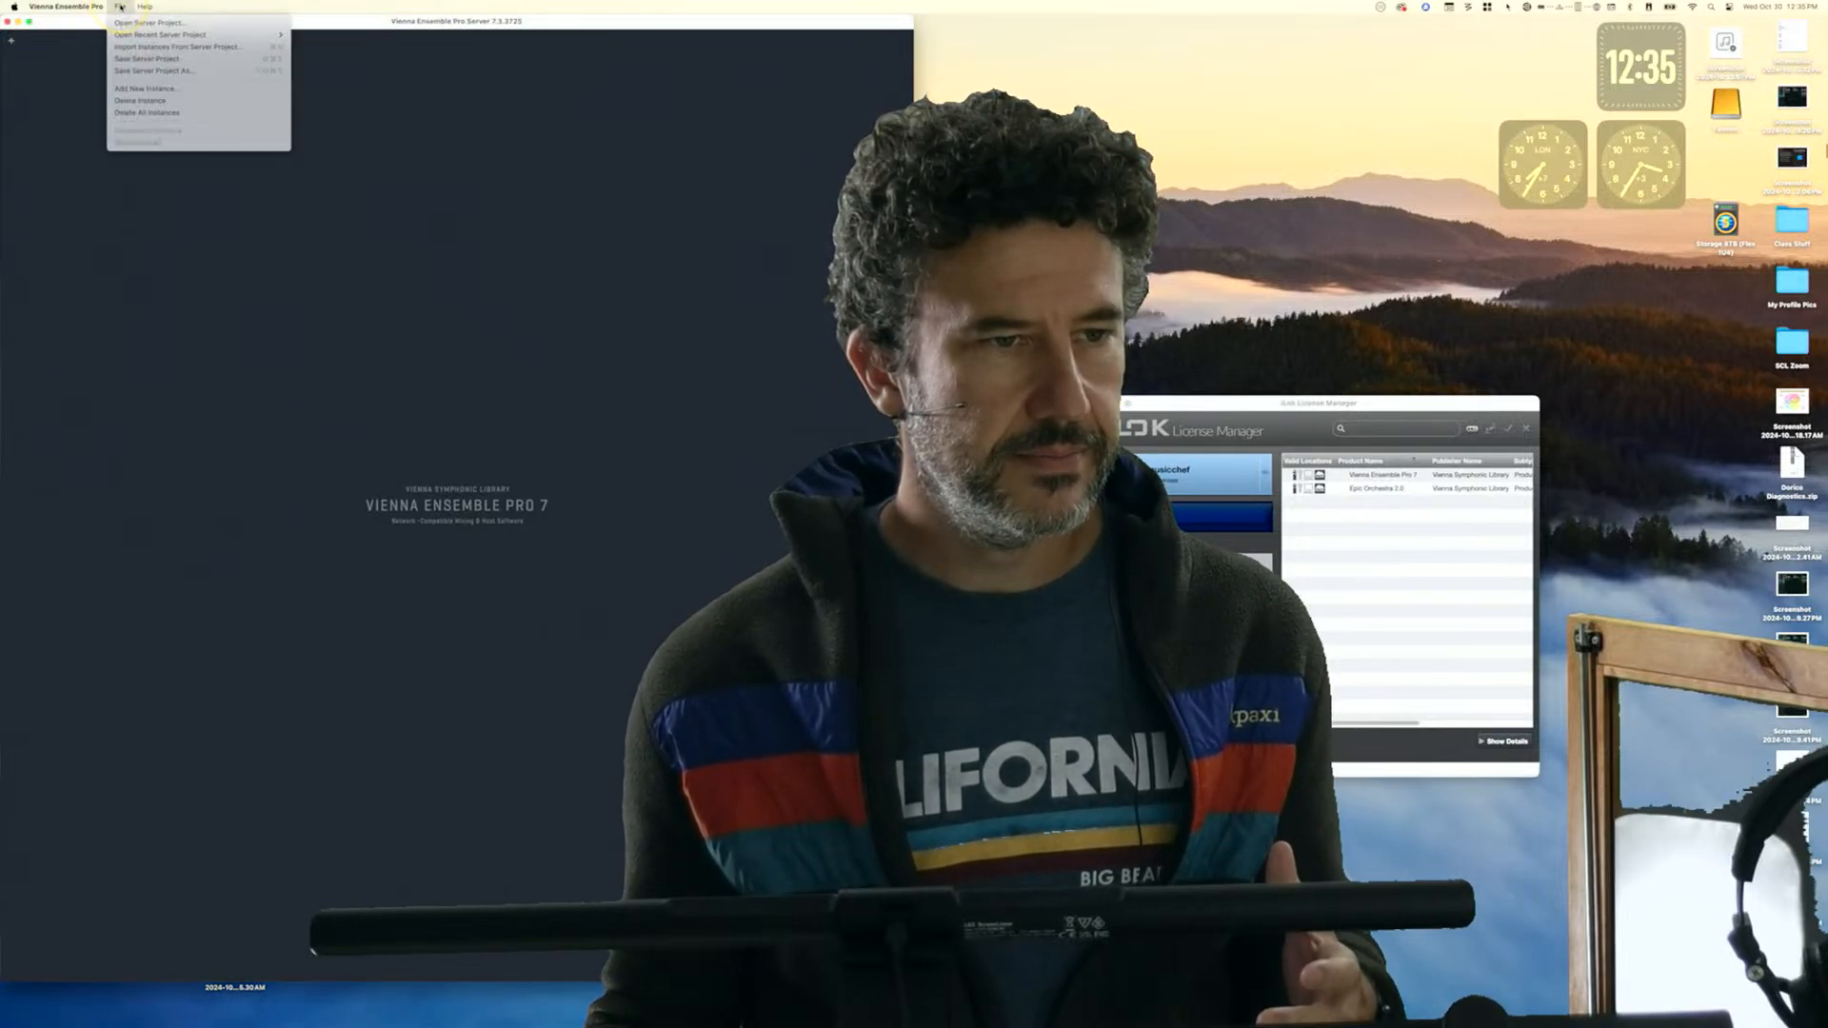
mouse_move(219, 34)
click(323, 37)
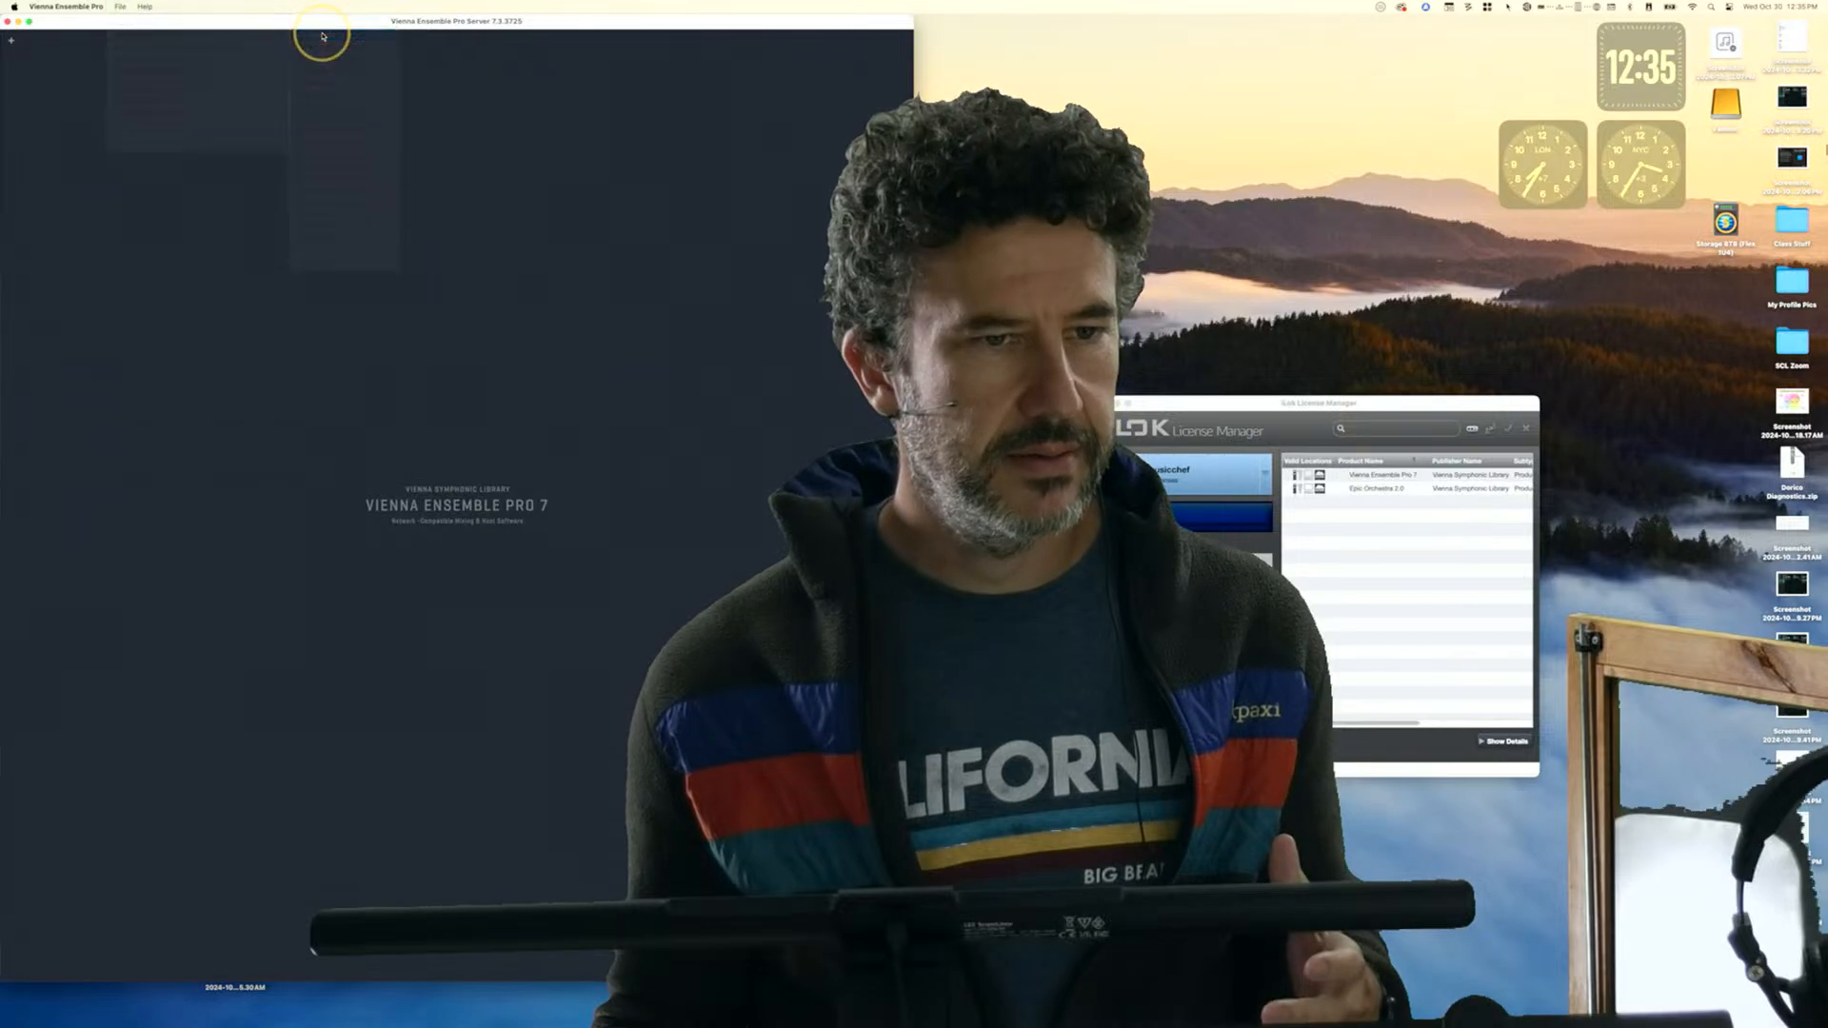